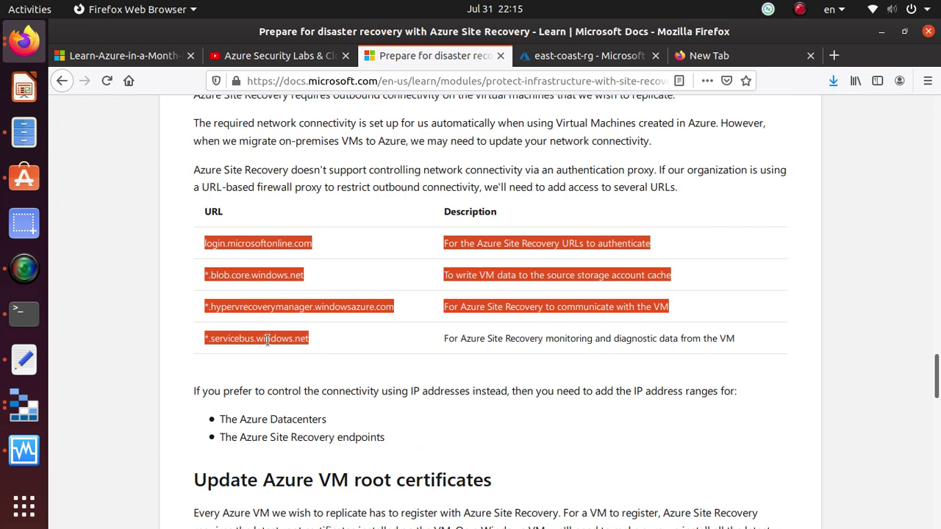
Step: Read past the outbound URL table and highlight the "Update Azure VM root certificates" heading
{"action": "scroll", "coordinate": [246, 371], "scroll_direction": "down", "scroll_amount": 5}
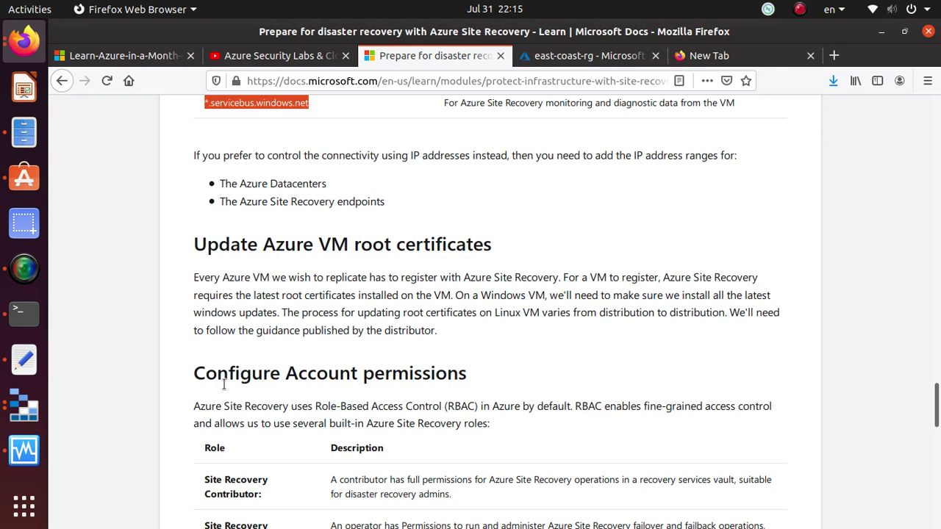
{"action": "scroll", "coordinate": [217, 390], "scroll_direction": "down", "scroll_amount": 2}
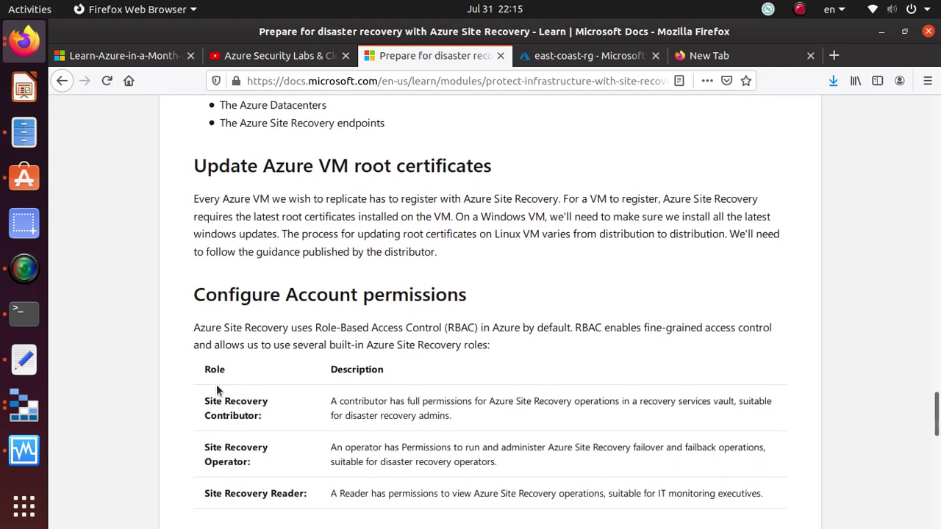
{"action": "double_click", "coordinate": [400, 162]}
{"action": "triple_click", "coordinate": [400, 161]}
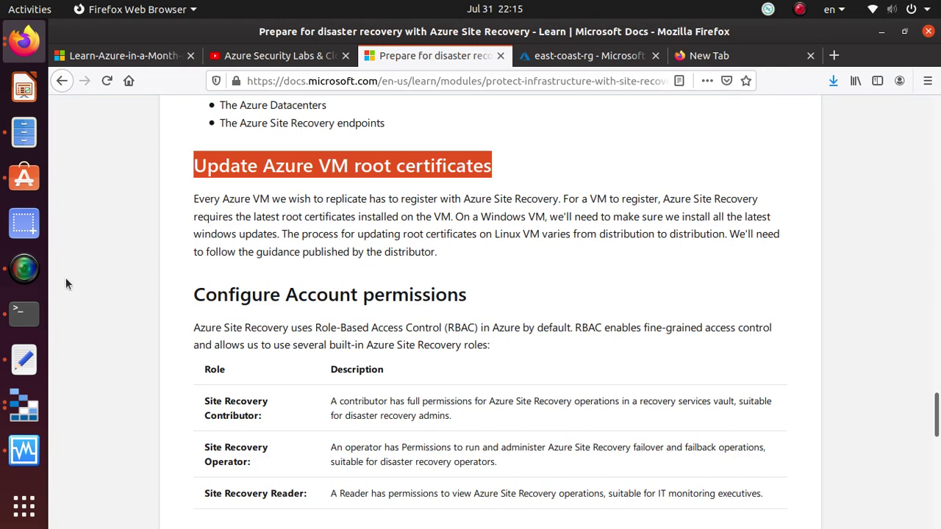
Step: Highlight the Site Recovery Contributor role and its full-permissions description in the account permissions table
{"action": "scroll", "coordinate": [66, 279], "scroll_direction": "down", "scroll_amount": 3}
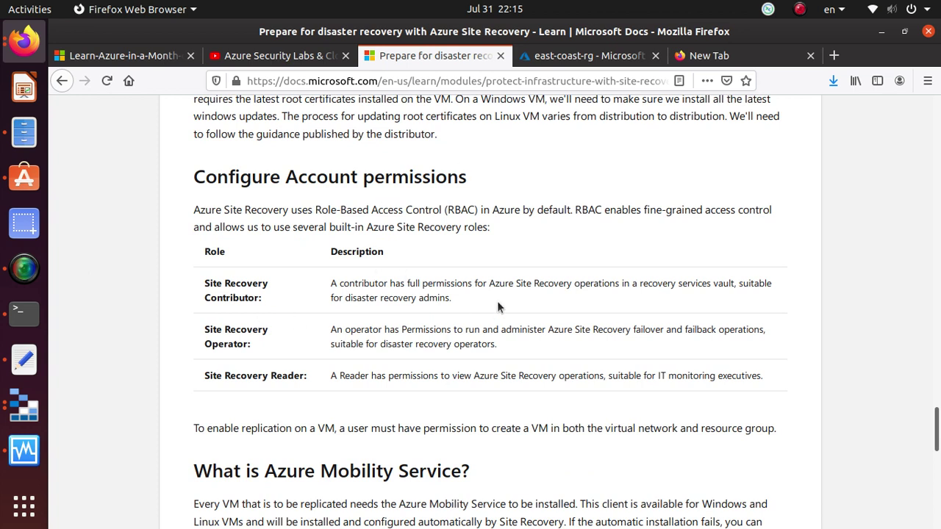
{"action": "left_click_drag", "start_coordinate": [497, 300], "coordinate": [188, 286]}
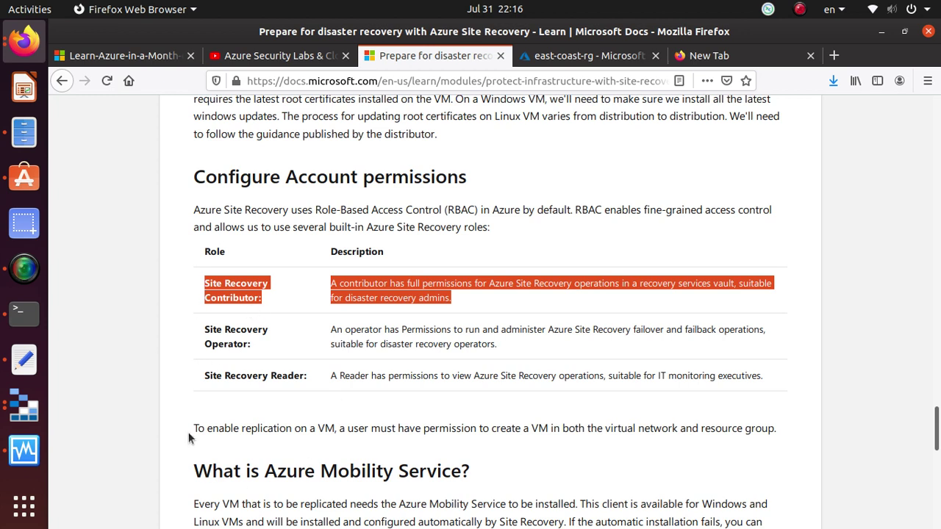
{"action": "left_click", "coordinate": [223, 290]}
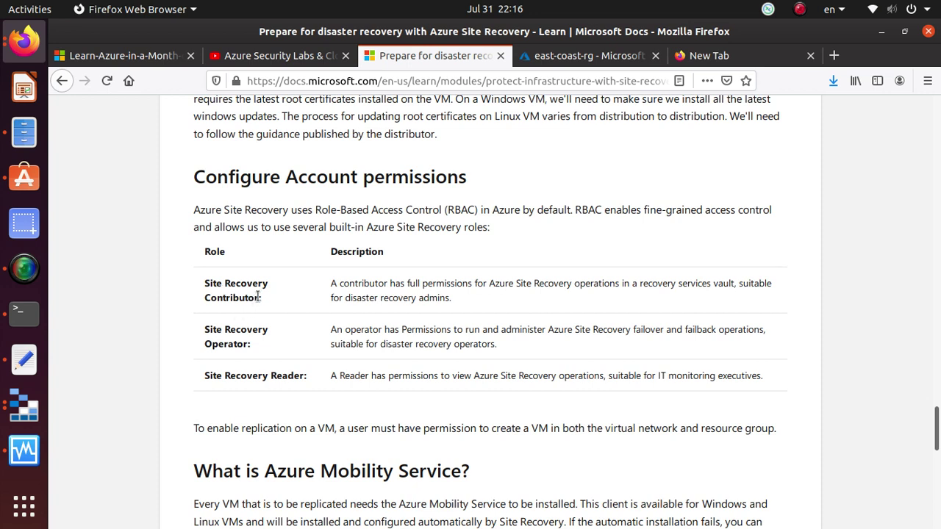
{"action": "left_click_drag", "start_coordinate": [260, 298], "coordinate": [203, 287]}
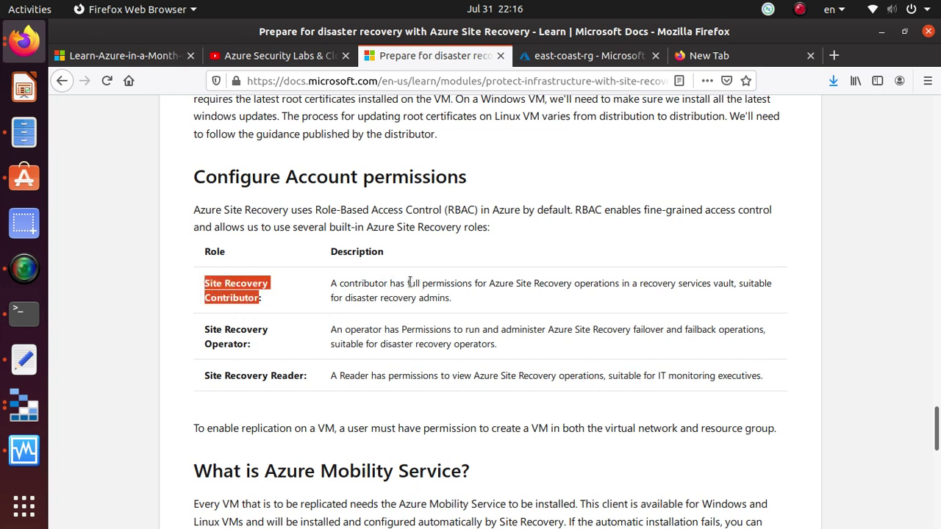
{"action": "left_click_drag", "start_coordinate": [407, 283], "coordinate": [737, 284]}
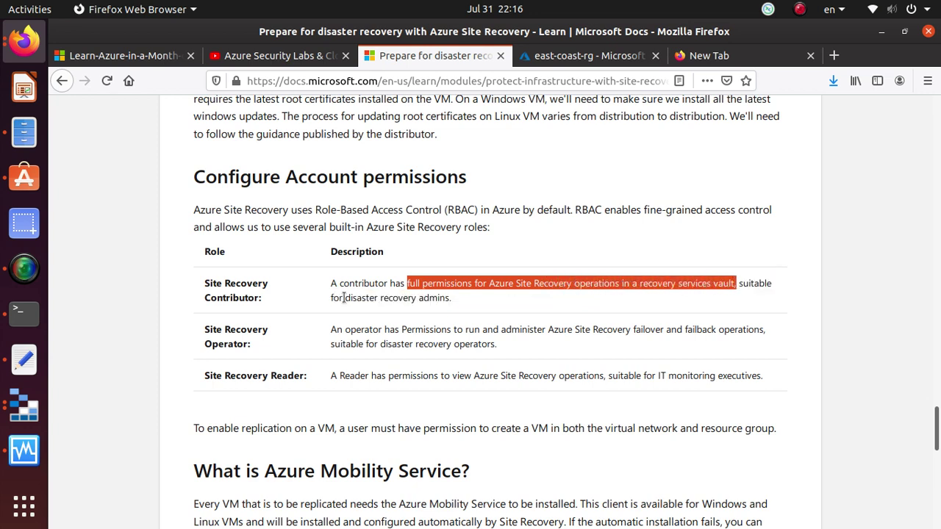
{"action": "left_click", "coordinate": [459, 301]}
Step: Highlight the "What is Azure Mobility Service?" section and review the mobility service in the replication architecture diagram
{"action": "scroll", "coordinate": [460, 298], "scroll_direction": "down", "scroll_amount": 6}
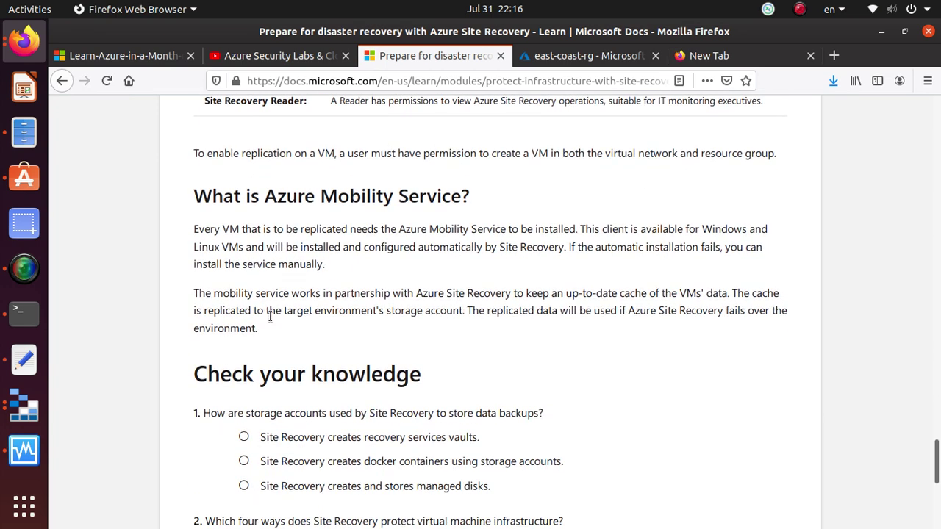
{"action": "left_click_drag", "start_coordinate": [270, 337], "coordinate": [162, 194]}
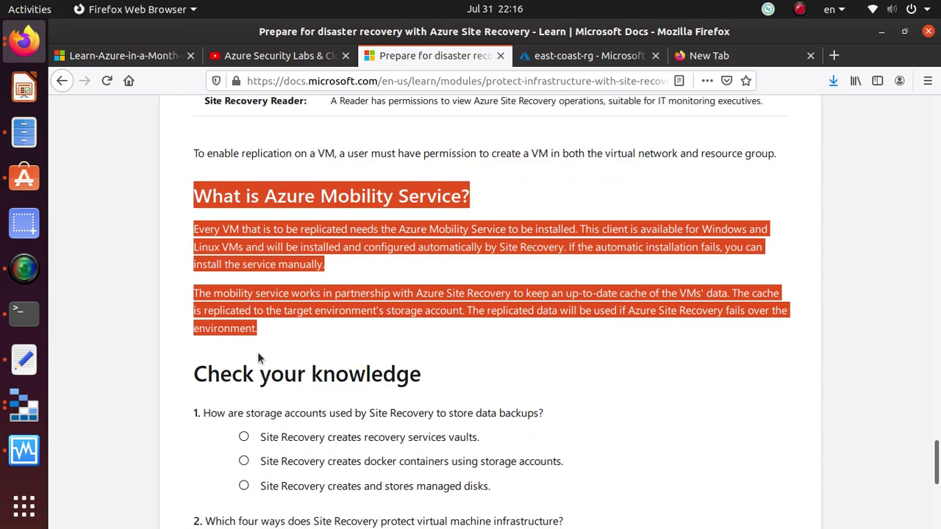
{"action": "scroll", "coordinate": [257, 351], "scroll_direction": "up", "scroll_amount": 20}
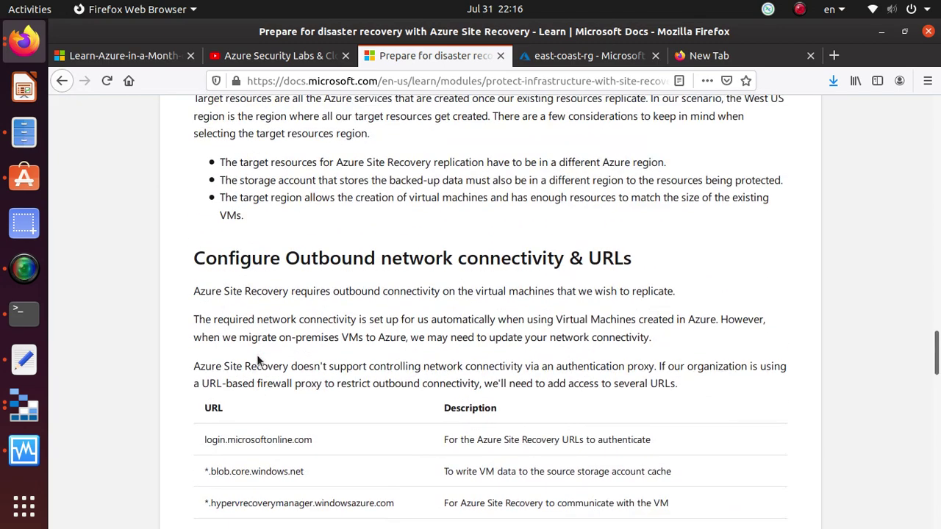
{"action": "scroll", "coordinate": [257, 354], "scroll_direction": "up", "scroll_amount": 10}
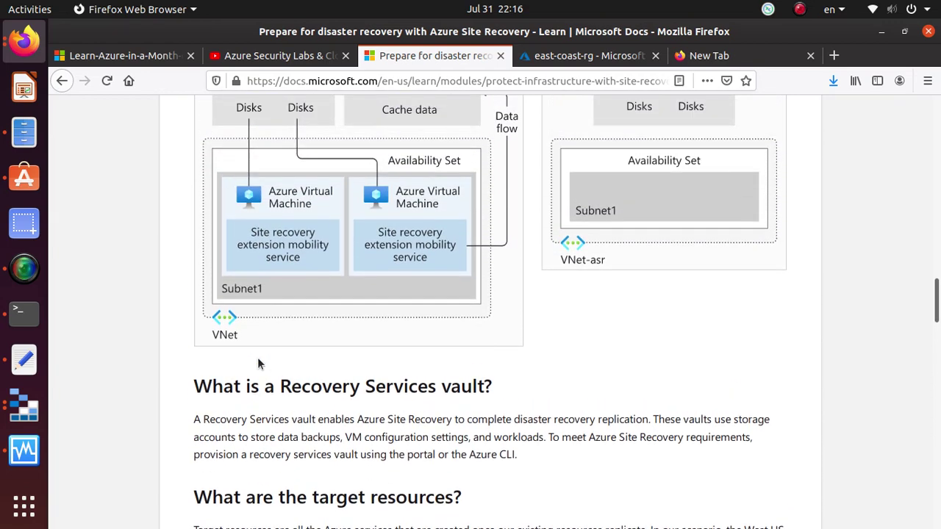
{"action": "scroll", "coordinate": [258, 358], "scroll_direction": "up", "scroll_amount": 2}
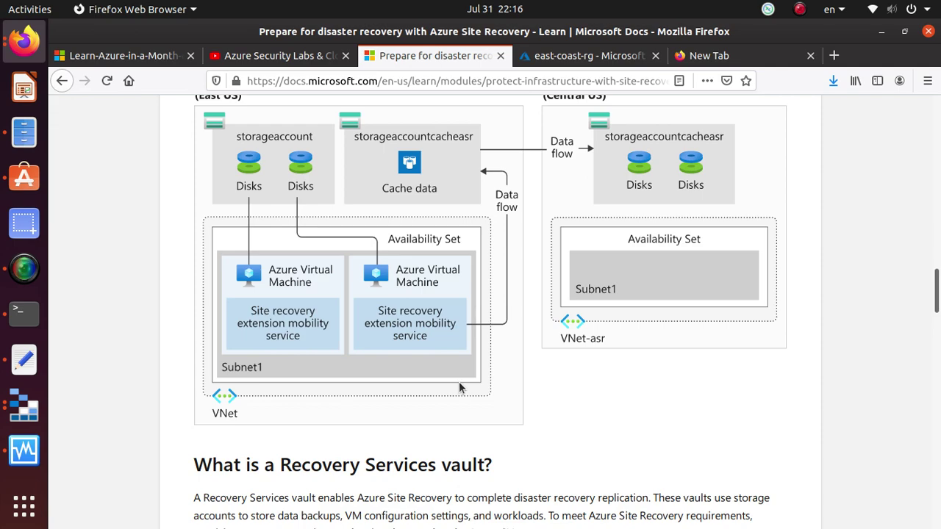
Step: Look over the unit's knowledge check questions and advance to the exercise on setting up disaster recovery with Azure Site Recovery
{"action": "scroll", "coordinate": [668, 321], "scroll_direction": "down", "scroll_amount": 5}
{"action": "left_click_drag", "start_coordinate": [938, 337], "coordinate": [924, 469]}
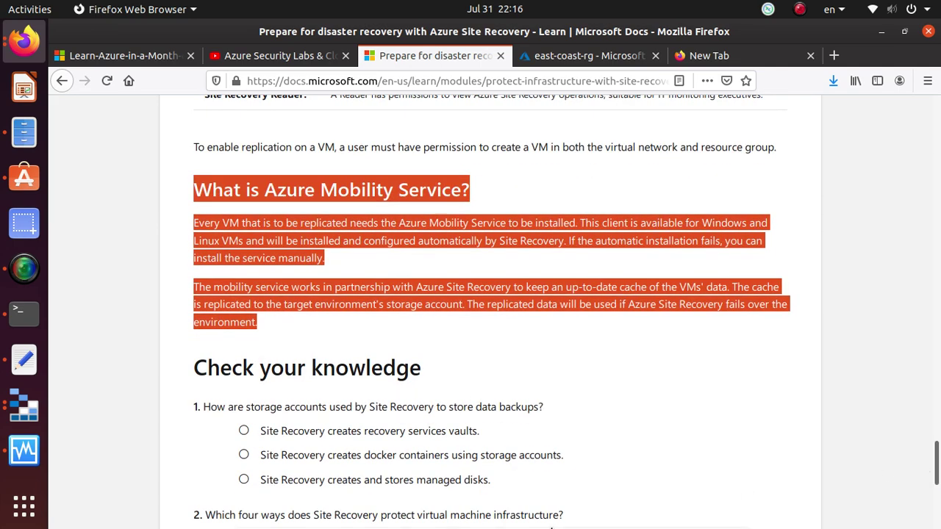
{"action": "scroll", "coordinate": [277, 506], "scroll_direction": "down", "scroll_amount": 5}
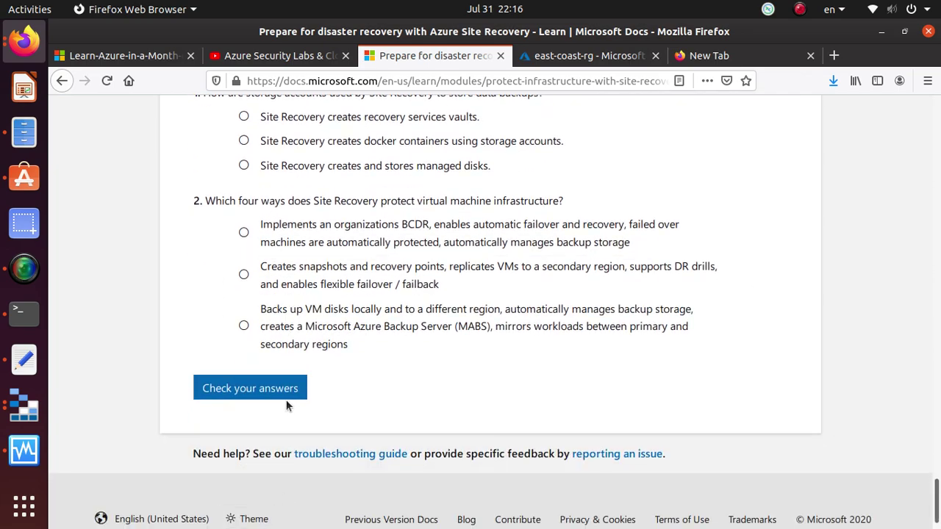
{"action": "scroll", "coordinate": [438, 373], "scroll_direction": "up", "scroll_amount": 5}
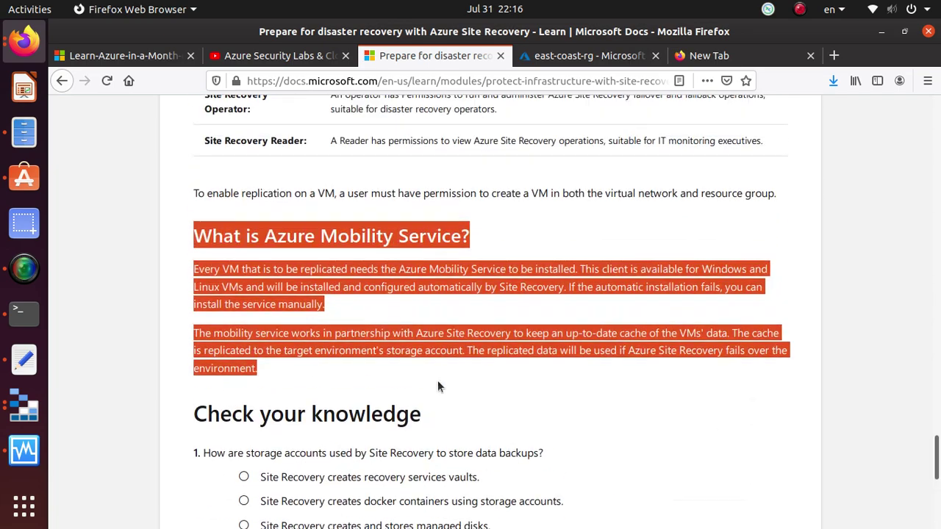
{"action": "scroll", "coordinate": [437, 386], "scroll_direction": "up", "scroll_amount": 15}
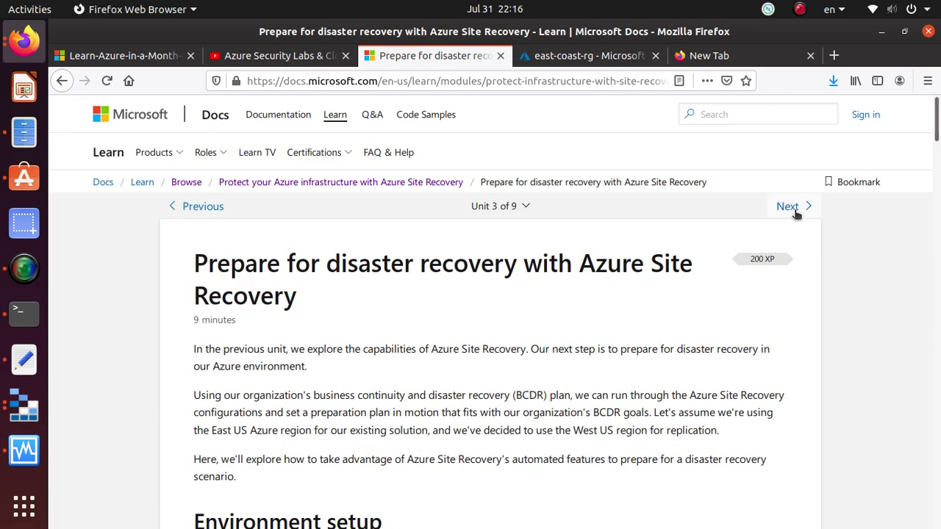
{"action": "left_click", "coordinate": [790, 208]}
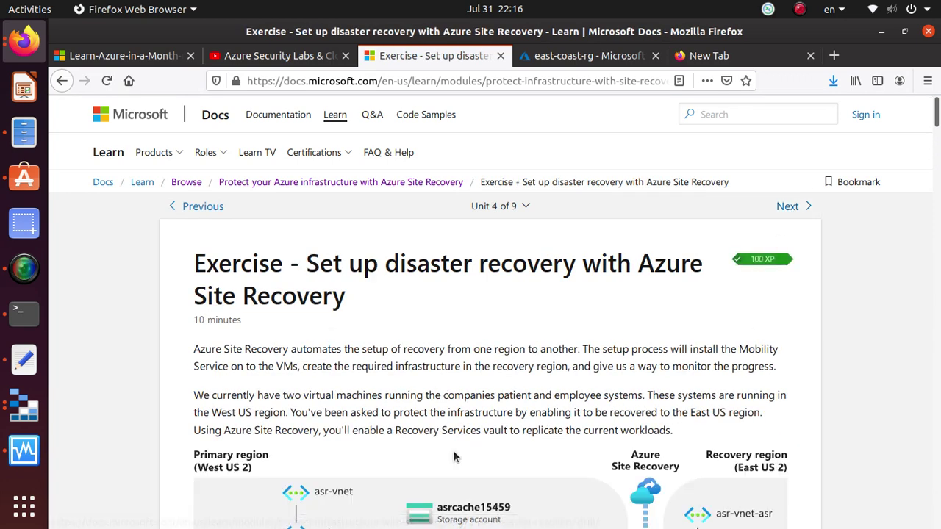
Step: Read the exercise introduction and check the east-coast-rg and west-coast-rg resource groups in the Azure portal
{"action": "scroll", "coordinate": [453, 456], "scroll_direction": "down", "scroll_amount": 3}
{"action": "scroll", "coordinate": [521, 309], "scroll_direction": "up", "scroll_amount": 1}
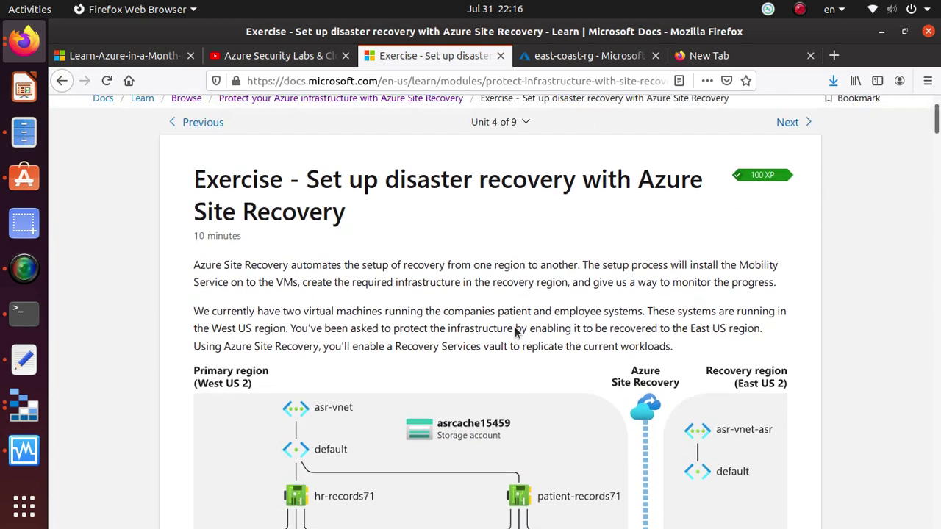
{"action": "scroll", "coordinate": [515, 326], "scroll_direction": "up", "scroll_amount": 2}
{"action": "scroll", "coordinate": [514, 326], "scroll_direction": "down", "scroll_amount": 3}
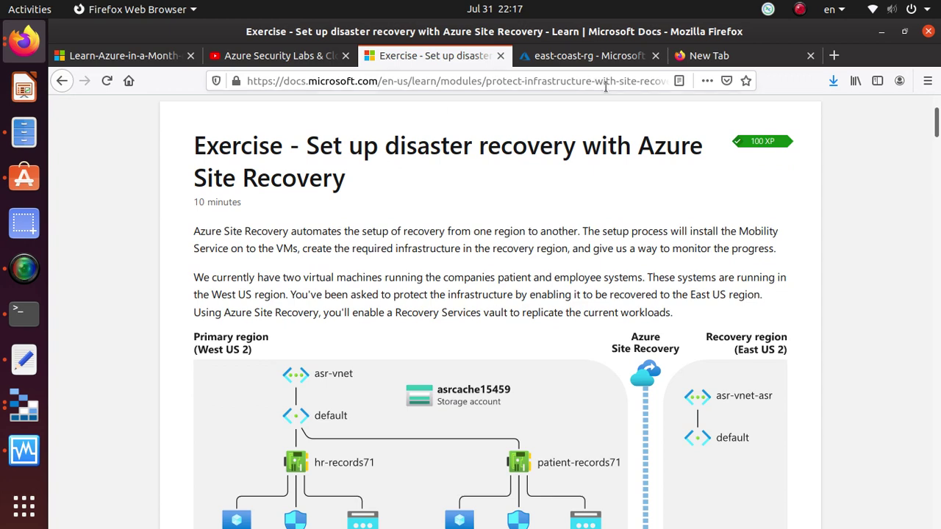
{"action": "left_click", "coordinate": [588, 55]}
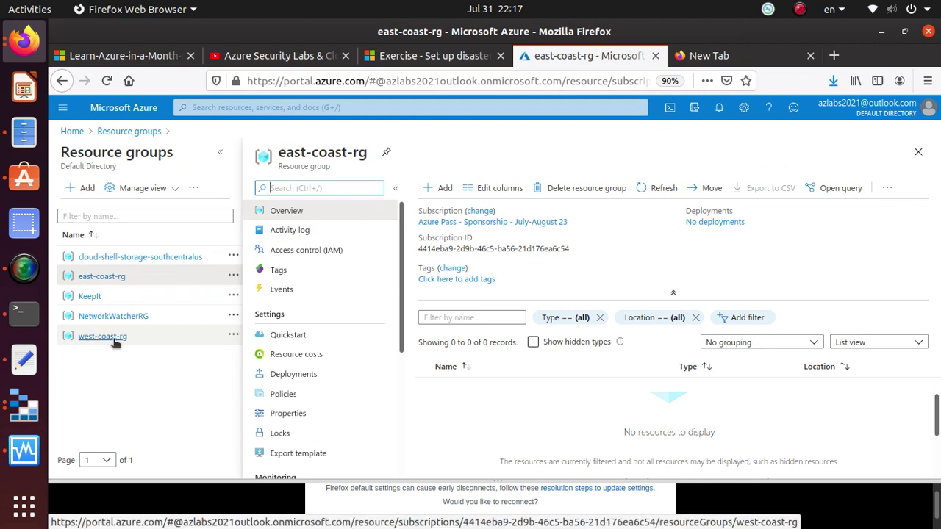
{"action": "left_click", "coordinate": [425, 55]}
{"action": "scroll", "coordinate": [384, 336], "scroll_direction": "down", "scroll_amount": 4}
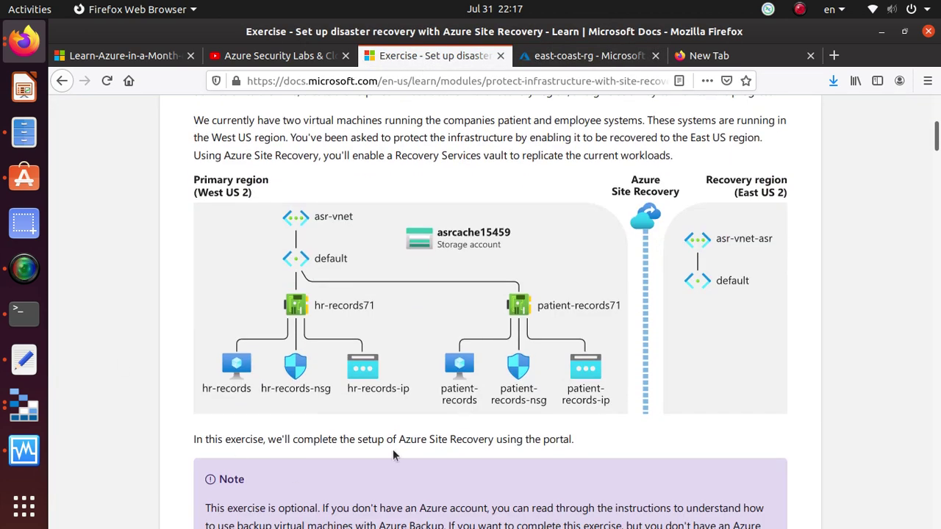
Step: Examine the exercise's region diagram and highlight the instructions for creating a recovery services vault
{"action": "scroll", "coordinate": [581, 406], "scroll_direction": "down", "scroll_amount": 1}
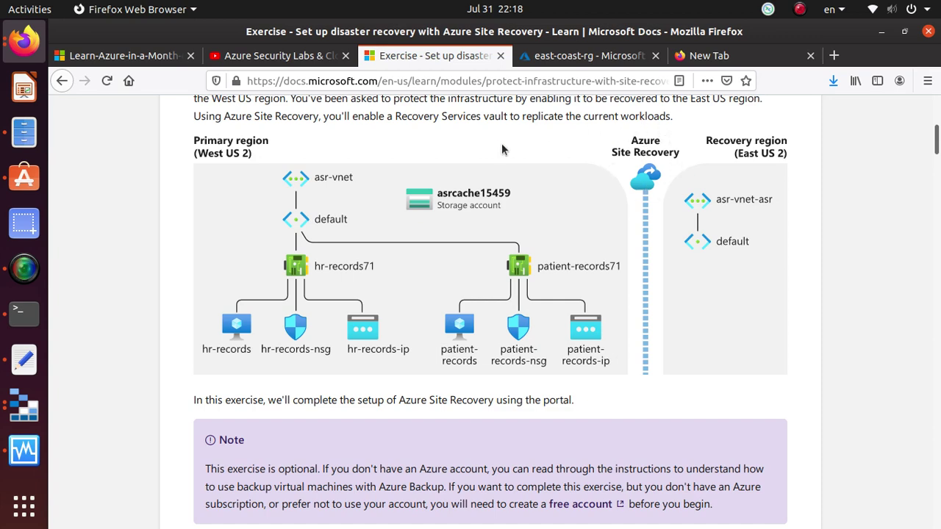
{"action": "scroll", "coordinate": [657, 393], "scroll_direction": "down", "scroll_amount": 5}
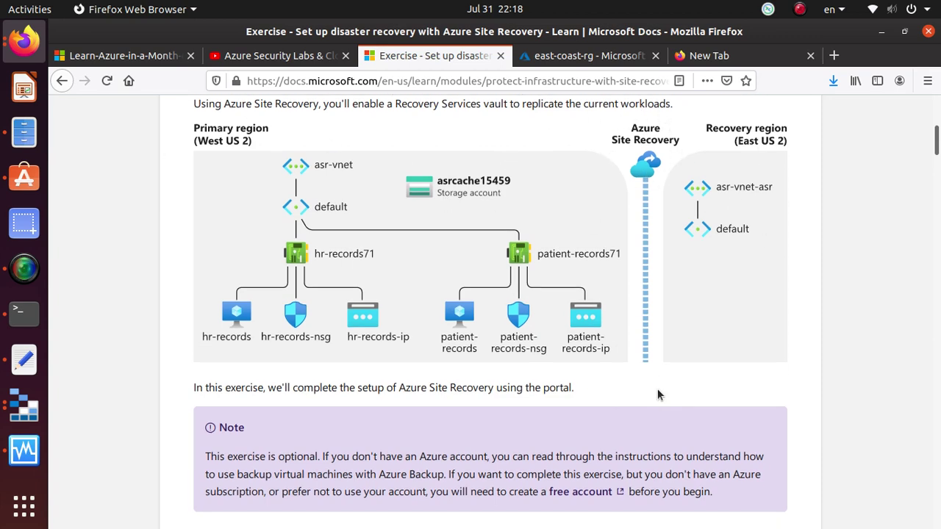
{"action": "scroll", "coordinate": [657, 396], "scroll_direction": "down", "scroll_amount": 5}
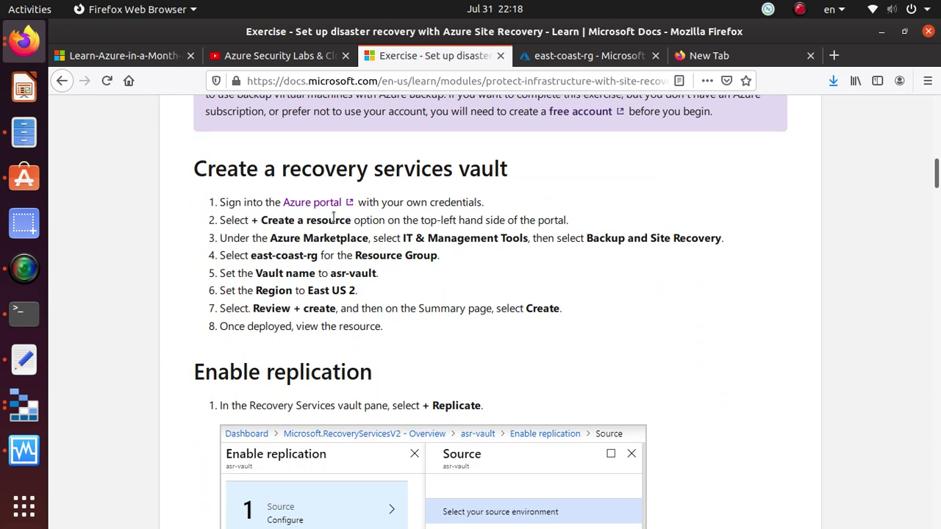
{"action": "left_click_drag", "start_coordinate": [409, 345], "coordinate": [183, 212]}
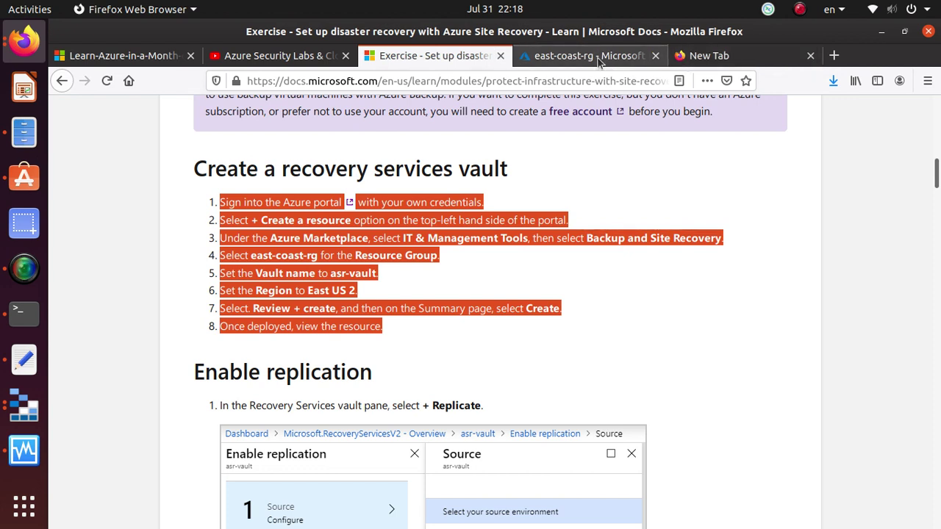
{"action": "left_click", "coordinate": [659, 213]}
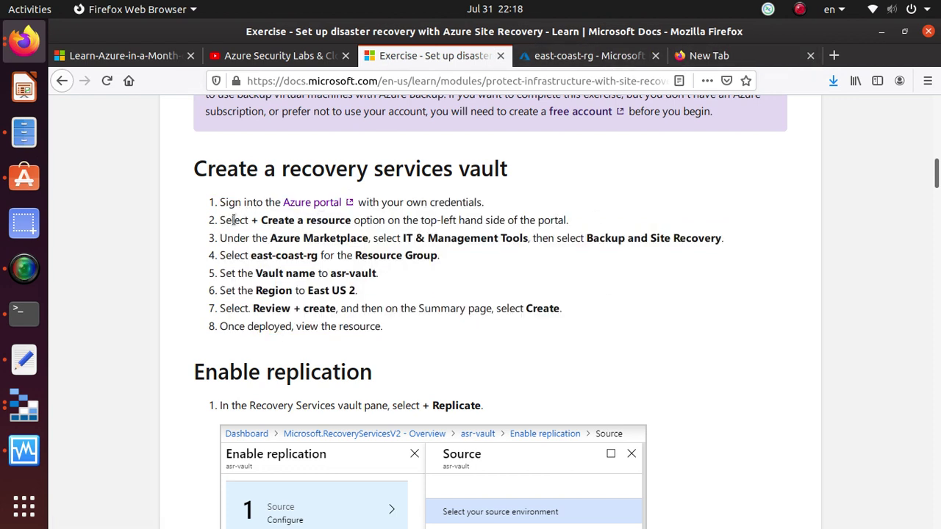
Step: Highlight the vault instructions for creating a resource, choosing Backup and Site Recovery, and selecting the east-coast-rg resource group
{"action": "triple_click", "coordinate": [328, 217]}
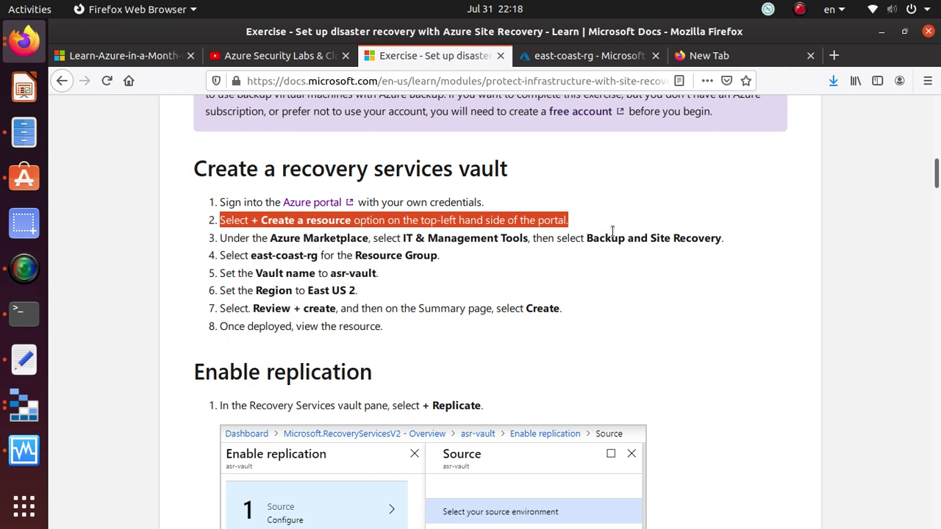
{"action": "triple_click", "coordinate": [670, 239]}
{"action": "left_click", "coordinate": [582, 239]}
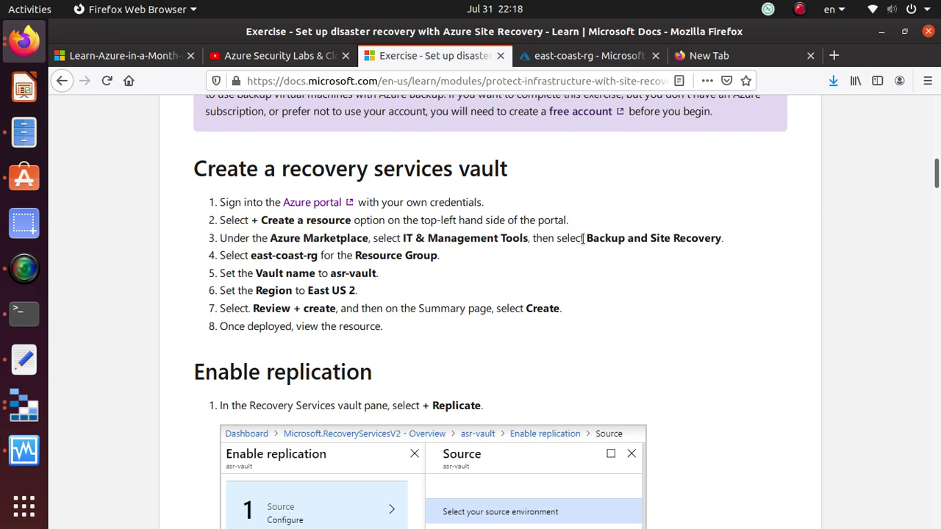
{"action": "left_click_drag", "start_coordinate": [584, 238], "coordinate": [726, 243]}
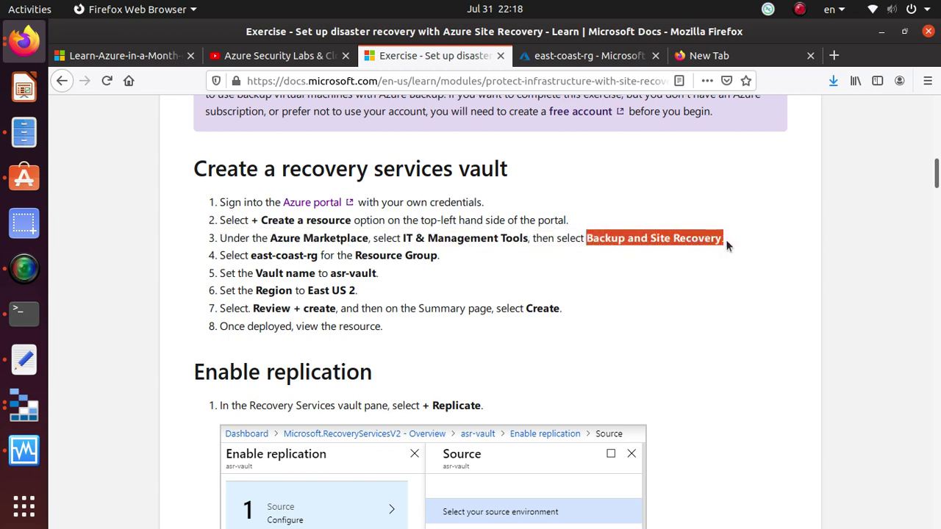
{"action": "triple_click", "coordinate": [293, 255]}
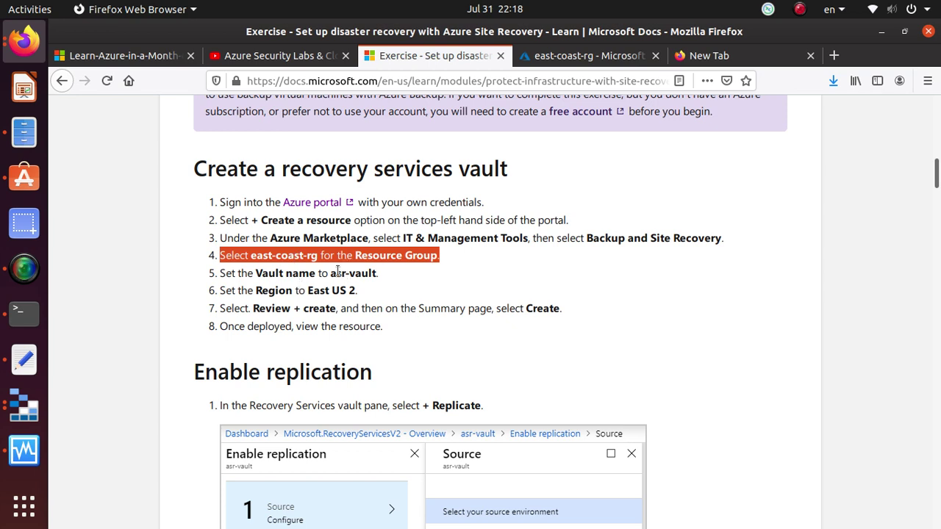
Step: Copy the vault name asr-vault from the exercise instructions
{"action": "mouse_move", "coordinate": [331, 272]}
{"action": "left_mouse_down"}
{"action": "mouse_move", "coordinate": [377, 273]}
{"action": "mouse_move", "coordinate": [328, 273]}
{"action": "left_mouse_up"}
{"action": "left_click", "coordinate": [376, 273]}
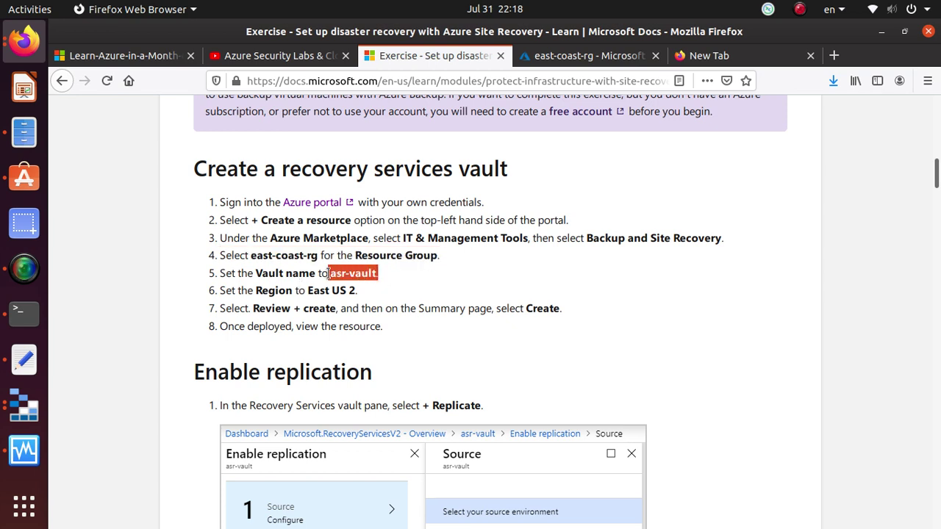
{"action": "right_click", "coordinate": [328, 272]}
{"action": "left_click", "coordinate": [353, 284]}
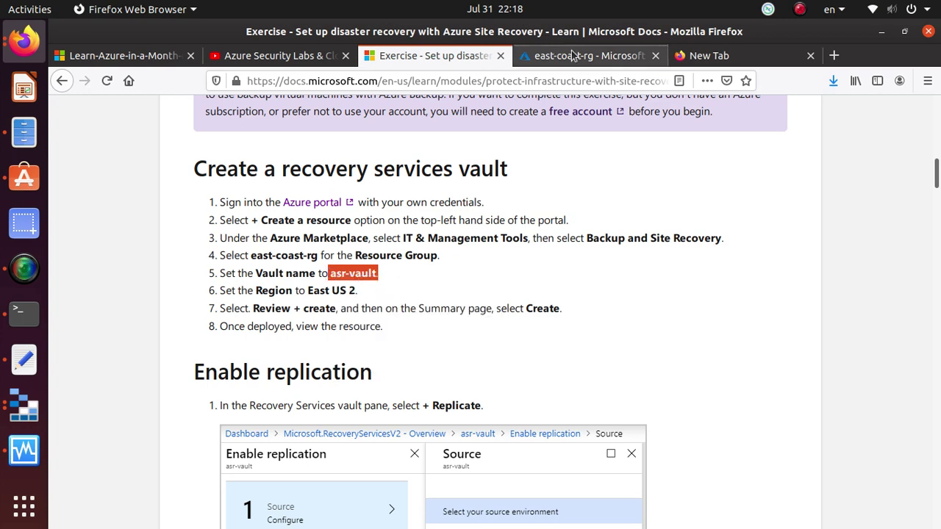
Step: Open the Recovery Services vaults service in the Azure portal and check it against the exercise's vault instructions
{"action": "left_click", "coordinate": [581, 56]}
{"action": "left_click", "coordinate": [383, 107]}
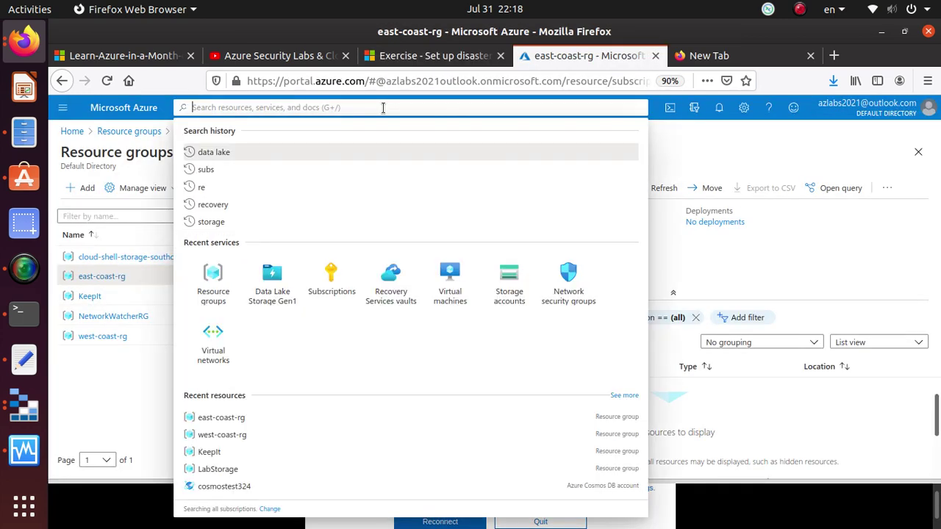
{"action": "type", "text": "recovery"}
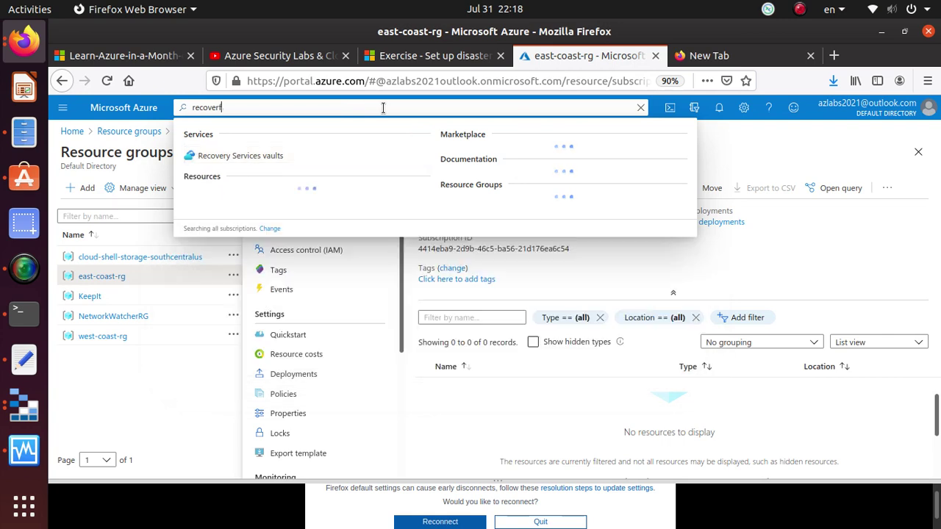
{"action": "type", "text": "y"}
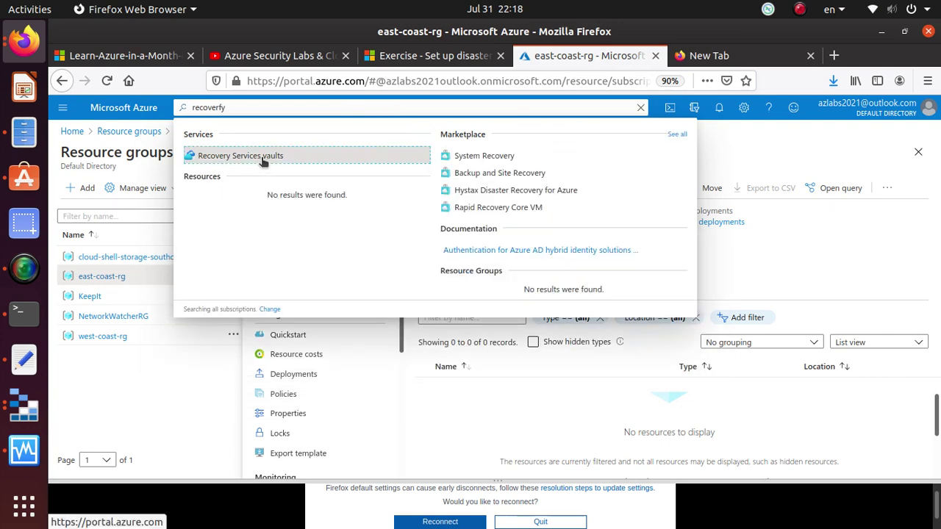
{"action": "left_click", "coordinate": [262, 156]}
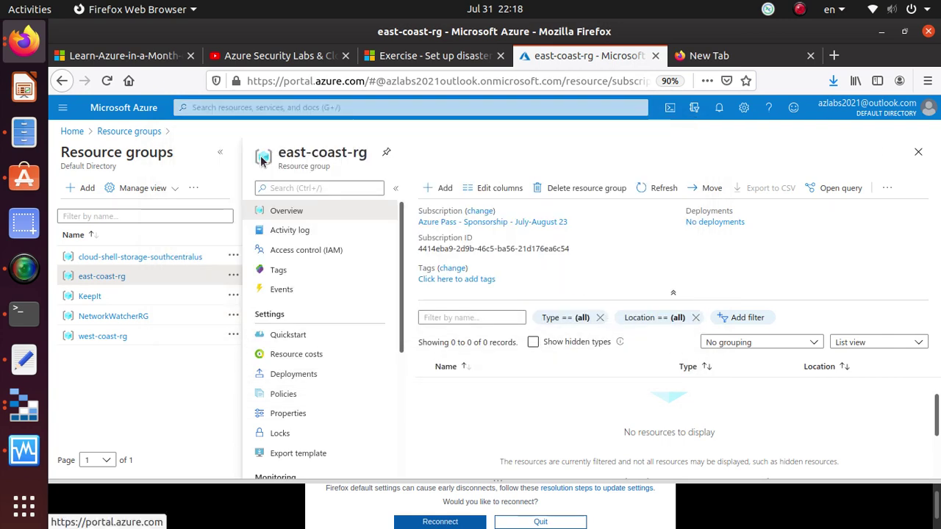
{"action": "left_click", "coordinate": [423, 59]}
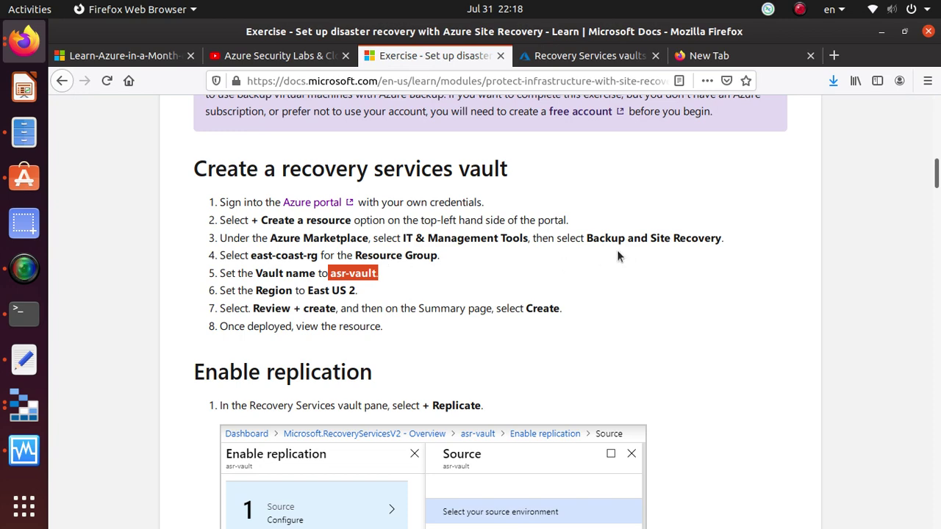
{"action": "left_click", "coordinate": [593, 57]}
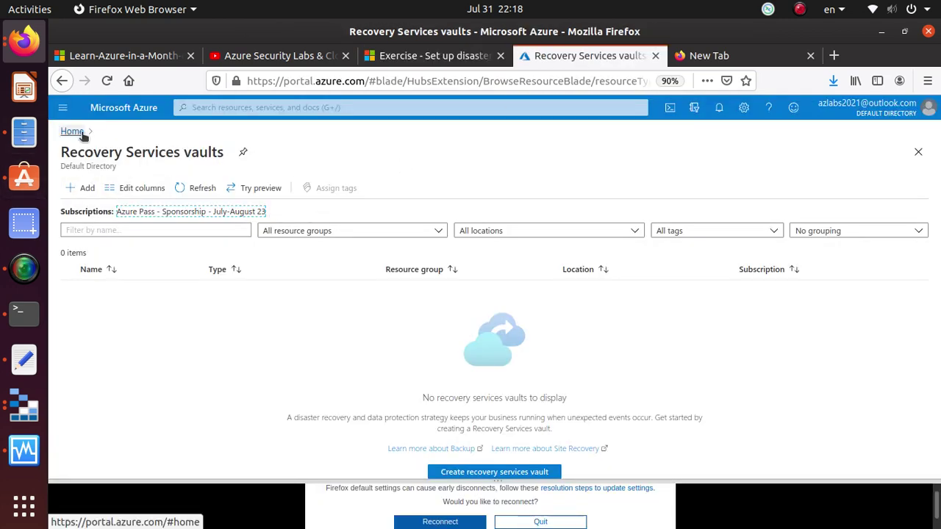
Step: Open the vault creation form through the Backup and Site Recovery marketplace offering and leave it for the portal home page
{"action": "left_click", "coordinate": [260, 104]}
{"action": "type", "text": "bac"}
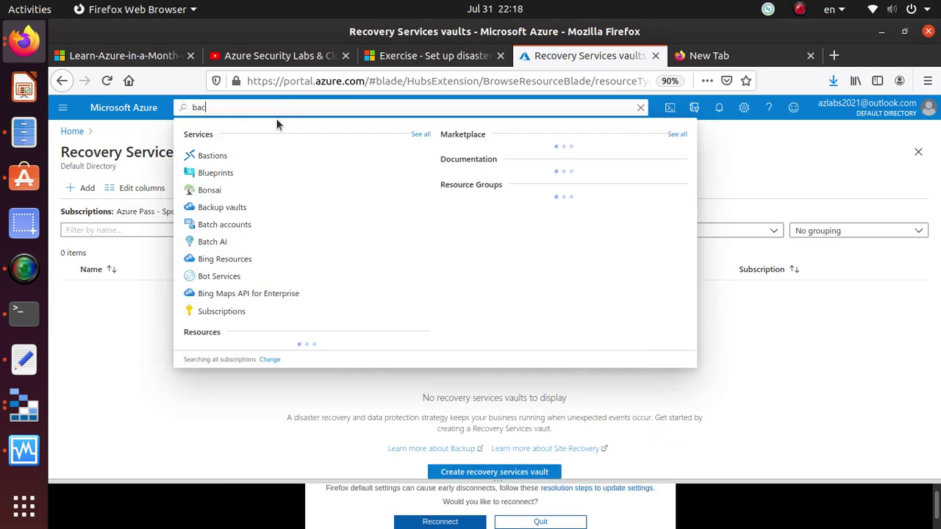
{"action": "type", "text": "ku"}
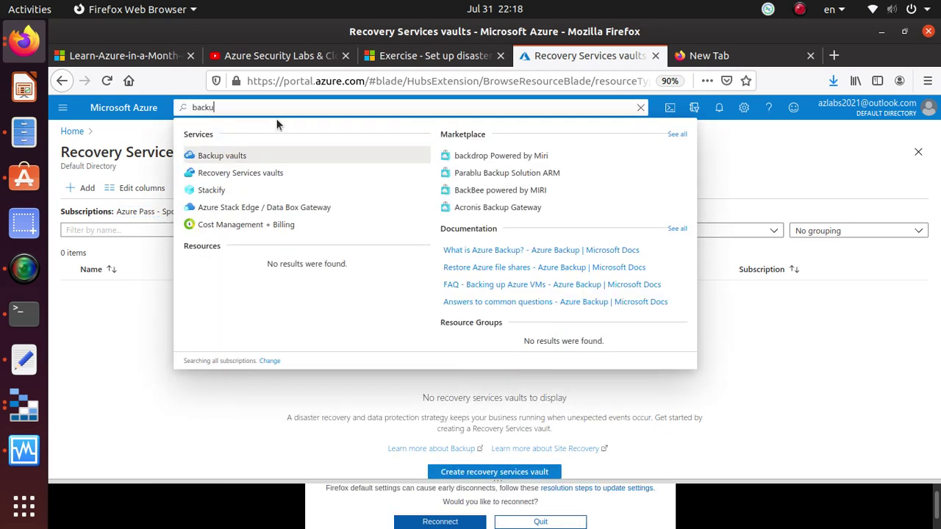
{"action": "type", "text": "p"}
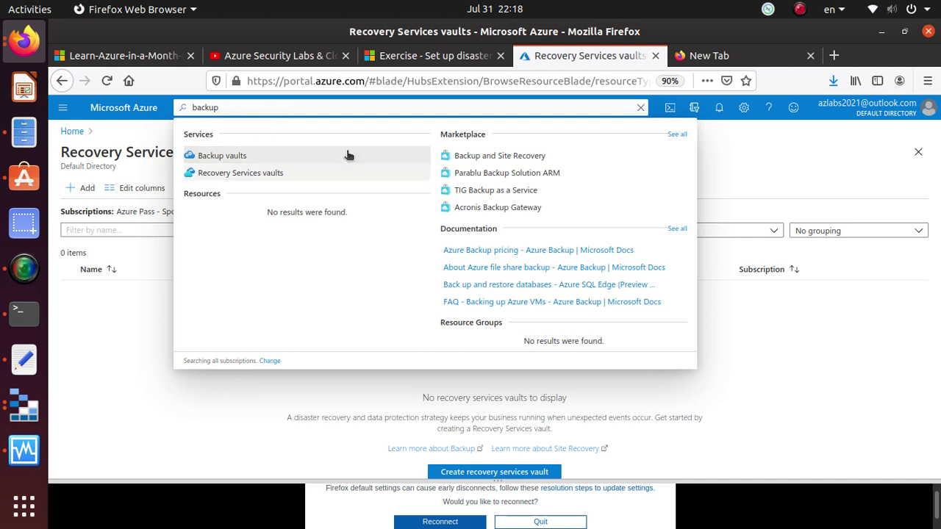
{"action": "left_click", "coordinate": [510, 154]}
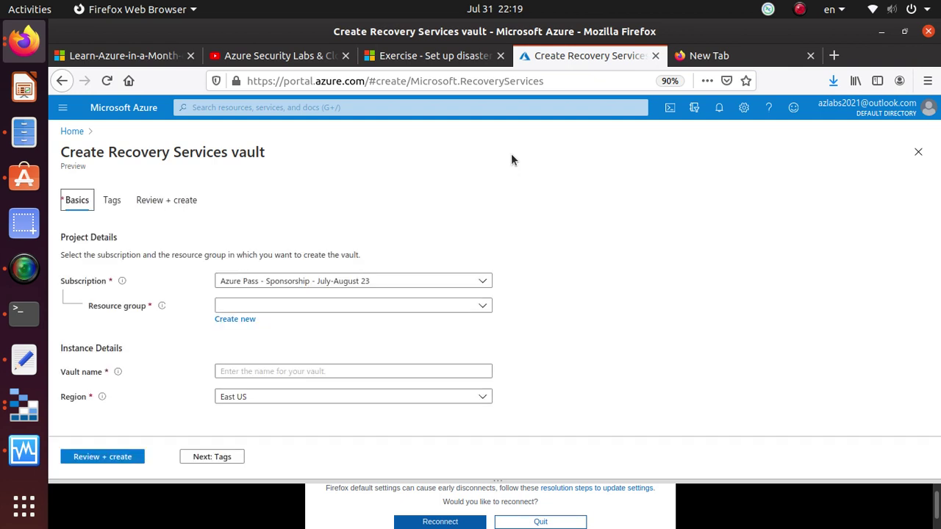
{"action": "triple_click", "coordinate": [193, 157]}
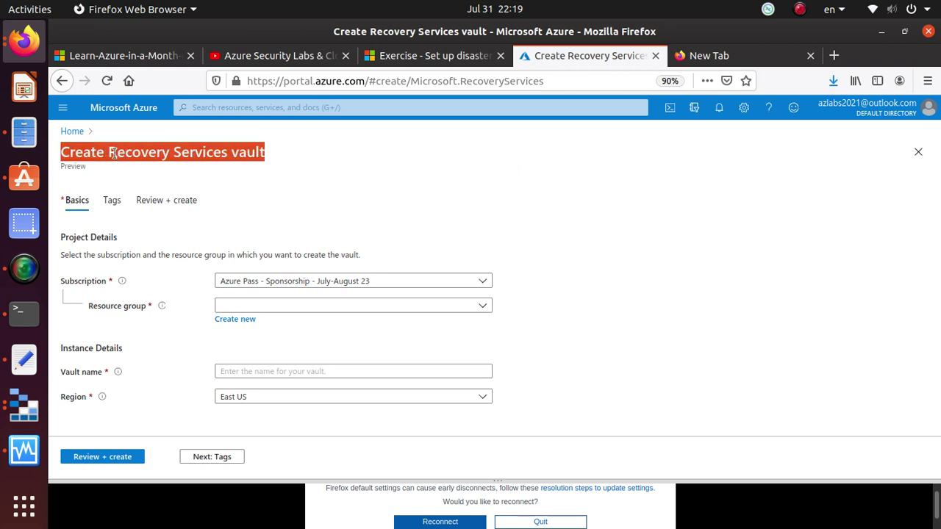
{"action": "left_click", "coordinate": [72, 133]}
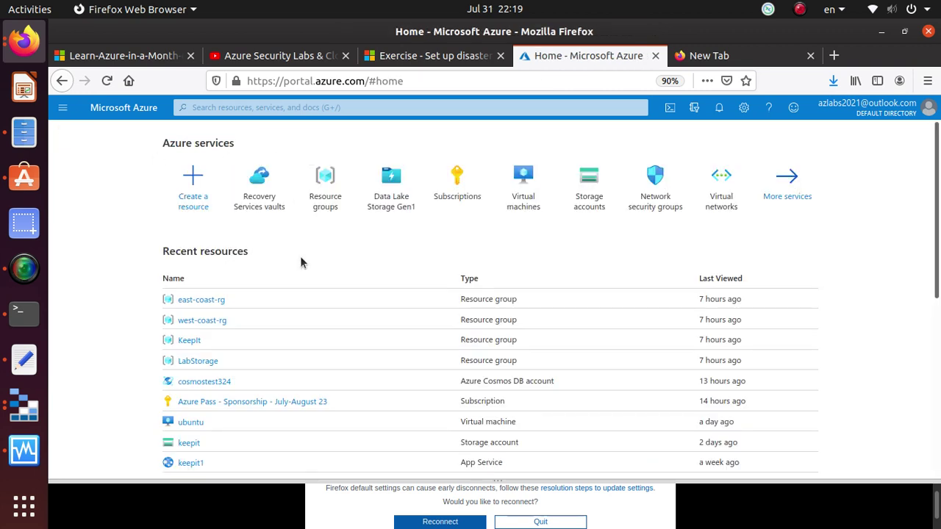
Step: Find the Recovery Services vaults service from the portal home page and start adding a new vault
{"action": "left_click", "coordinate": [271, 109]}
{"action": "type", "text": "rec"}
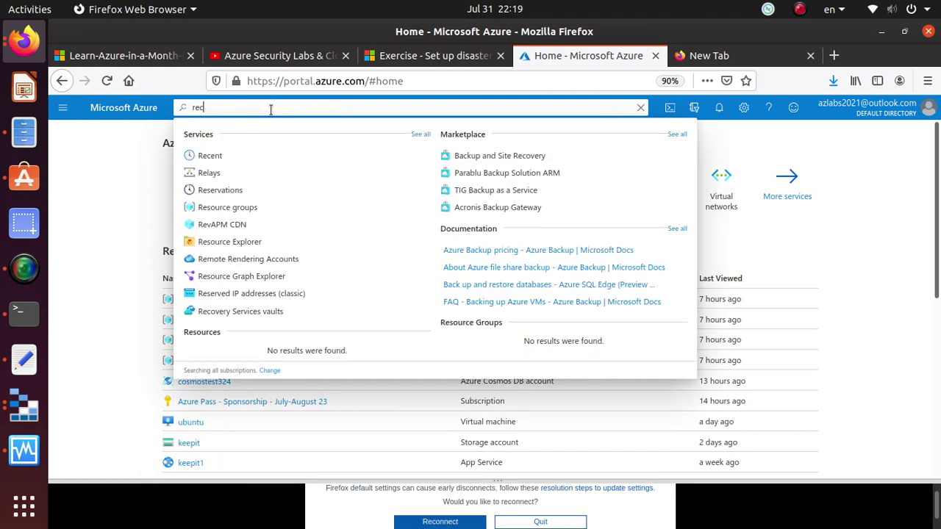
{"action": "type", "text": "overy"}
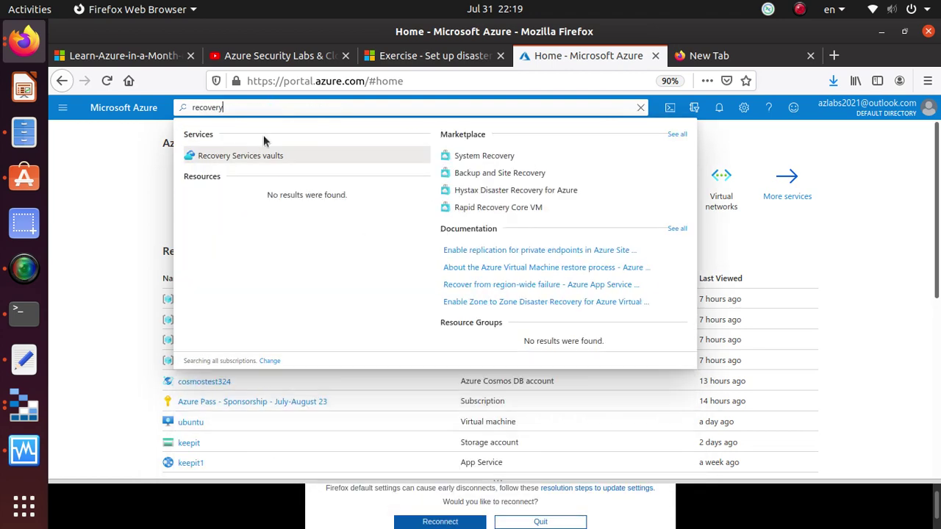
{"action": "left_click", "coordinate": [245, 160]}
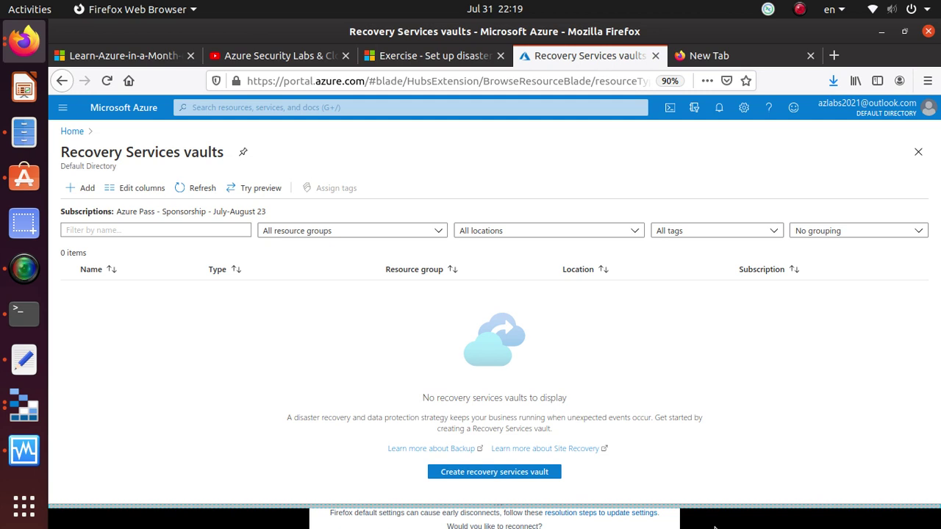
{"action": "triple_click", "coordinate": [174, 155]}
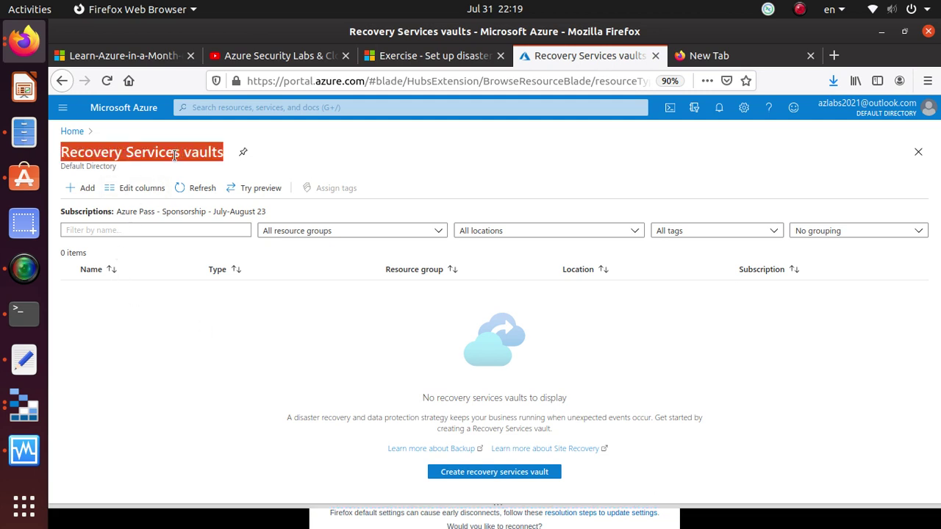
{"action": "left_click", "coordinate": [81, 187]}
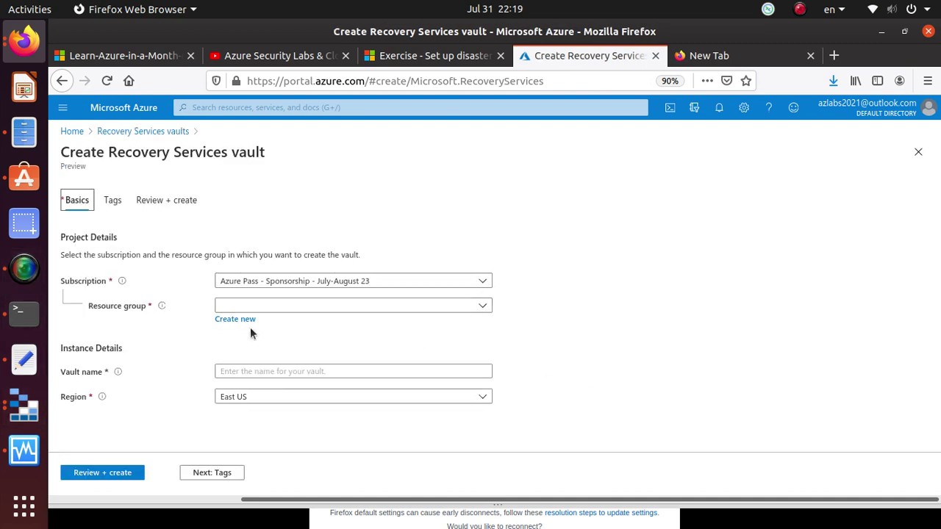
Step: Assign the new vault to the east-coast-rg resource group and enter the copied vault name
{"action": "left_click", "coordinate": [290, 309]}
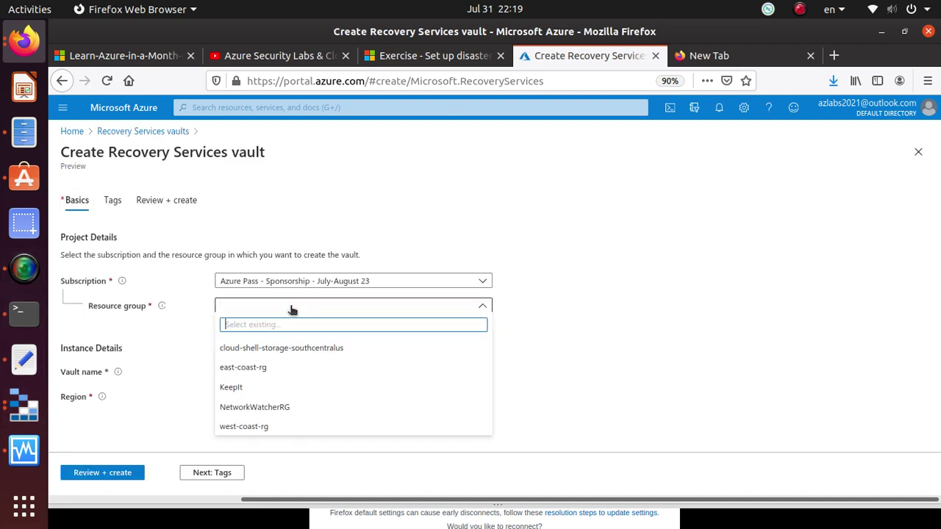
{"action": "left_click", "coordinate": [277, 370]}
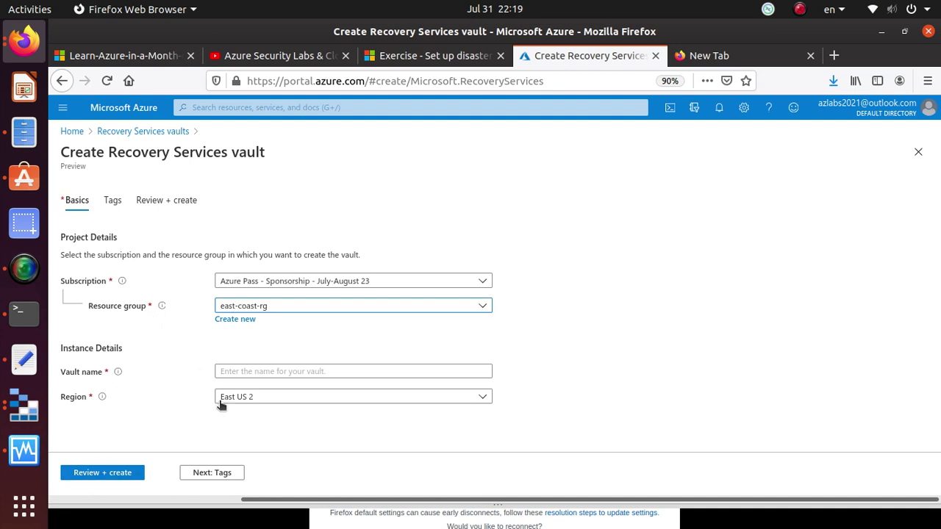
{"action": "left_click", "coordinate": [279, 371]}
{"action": "type", "text": "asr-vault."}
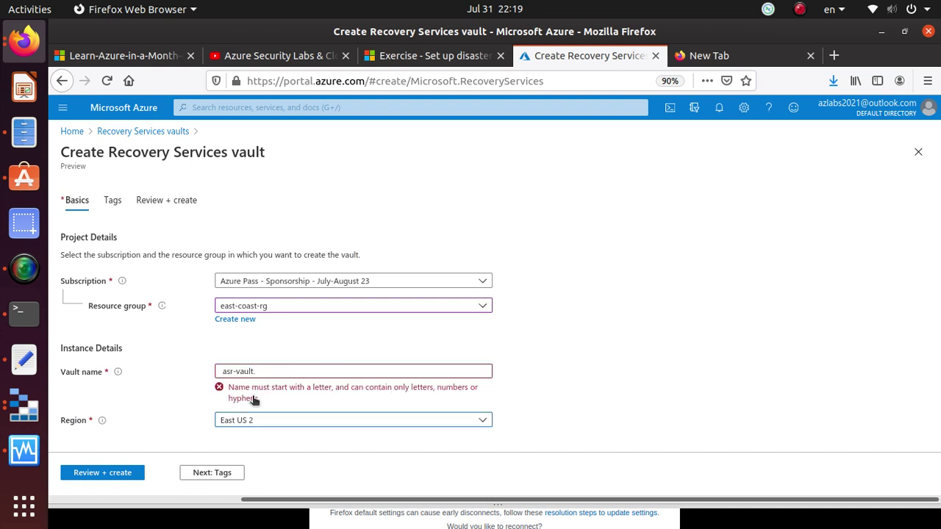
Step: Correct the vault name to asr-vault by removing the trailing period and the leading space
{"action": "left_click", "coordinate": [272, 365]}
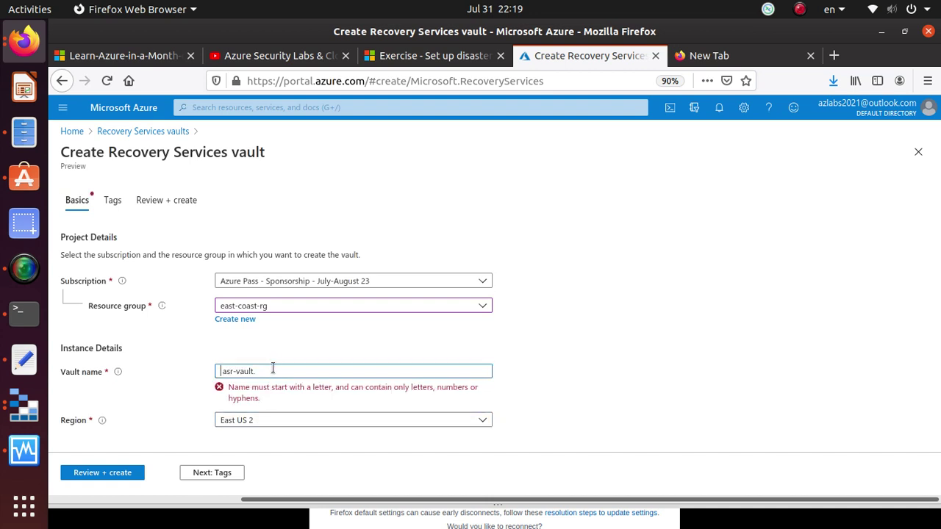
{"action": "left_click", "coordinate": [281, 421]}
{"action": "left_click", "coordinate": [294, 420]}
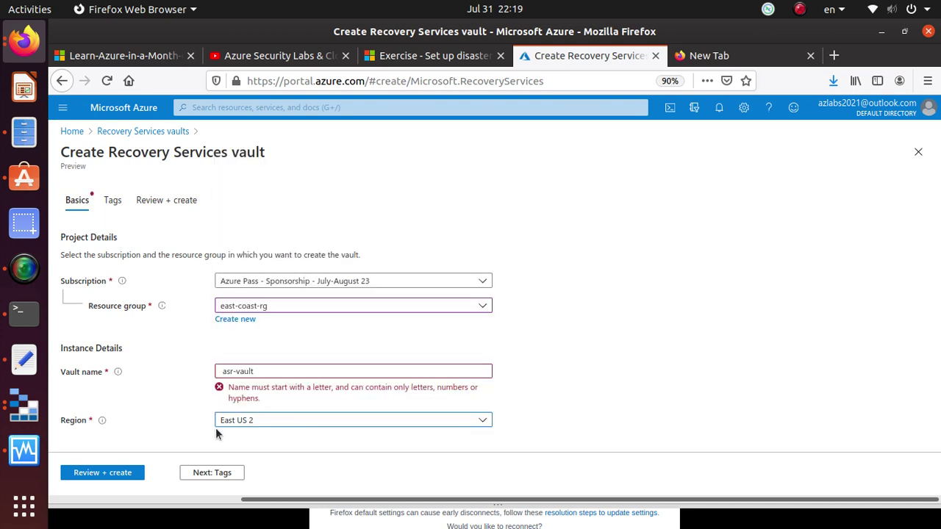
{"action": "left_click", "coordinate": [221, 371]}
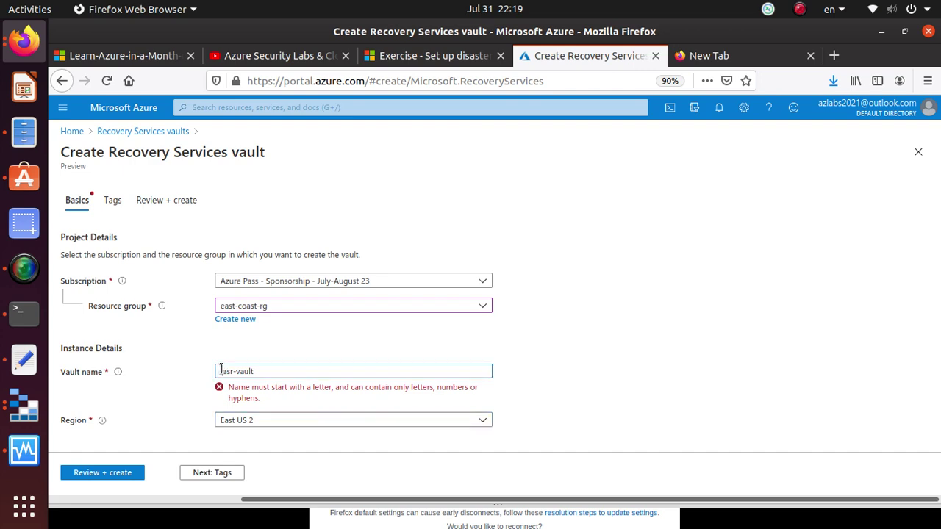
{"action": "key", "text": "BackSpace"}
{"action": "left_click", "coordinate": [256, 400]}
{"action": "left_click", "coordinate": [592, 337]}
{"action": "key", "text": "alt+Tab"}
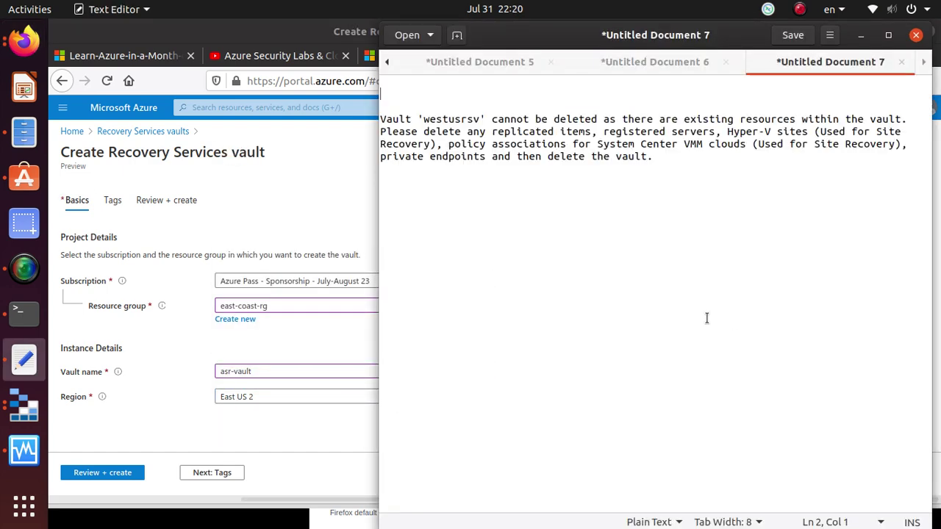
{"action": "key", "text": "alt+Tab"}
{"action": "key", "text": "ctrl+t"}
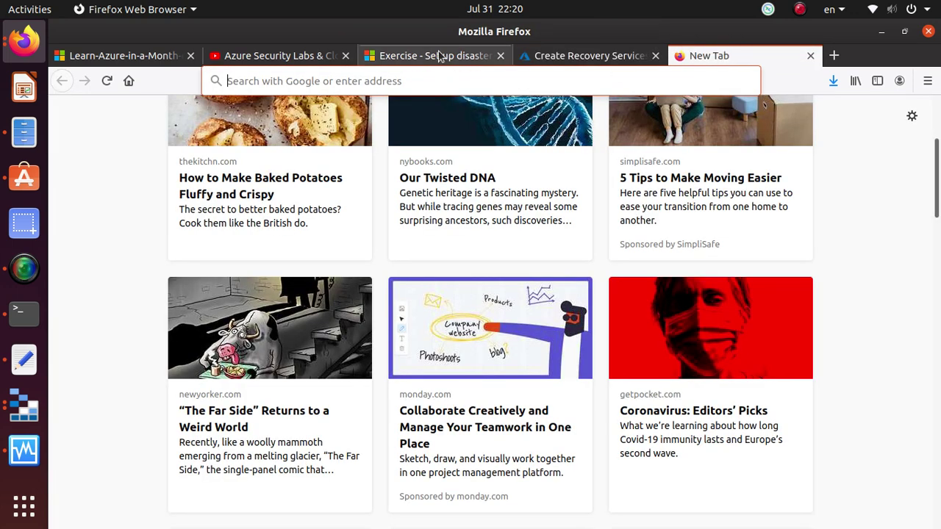
Step: Copy only the vault name asr-vault from the exercise instructions and return to the vault name field in the portal
{"action": "left_click", "coordinate": [439, 57]}
{"action": "left_click", "coordinate": [369, 276]}
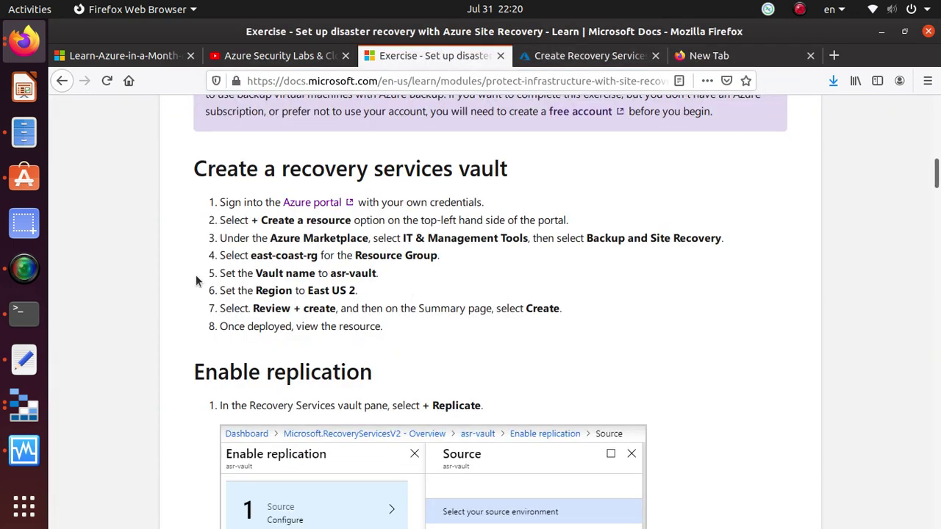
{"action": "left_click_drag", "start_coordinate": [328, 273], "coordinate": [370, 273]}
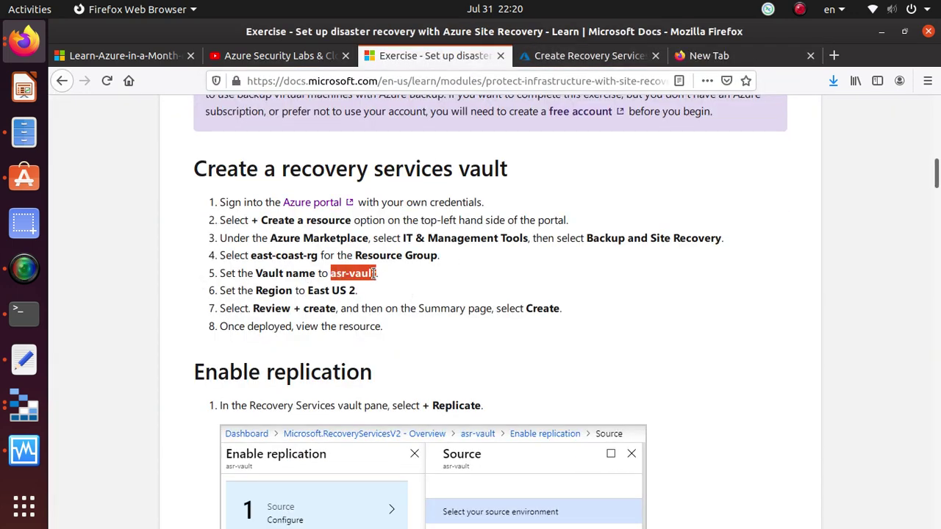
{"action": "right_click", "coordinate": [376, 273]}
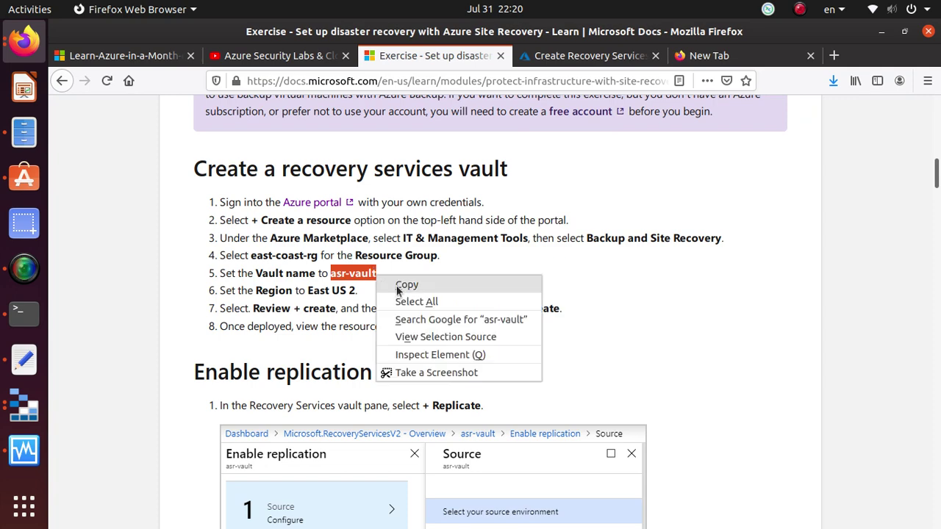
{"action": "left_click", "coordinate": [406, 285]}
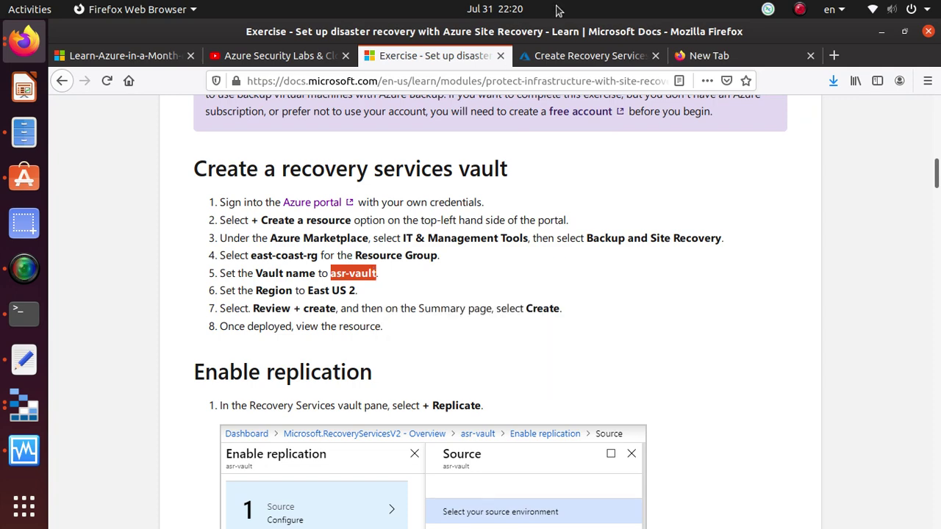
{"action": "left_click", "coordinate": [584, 56]}
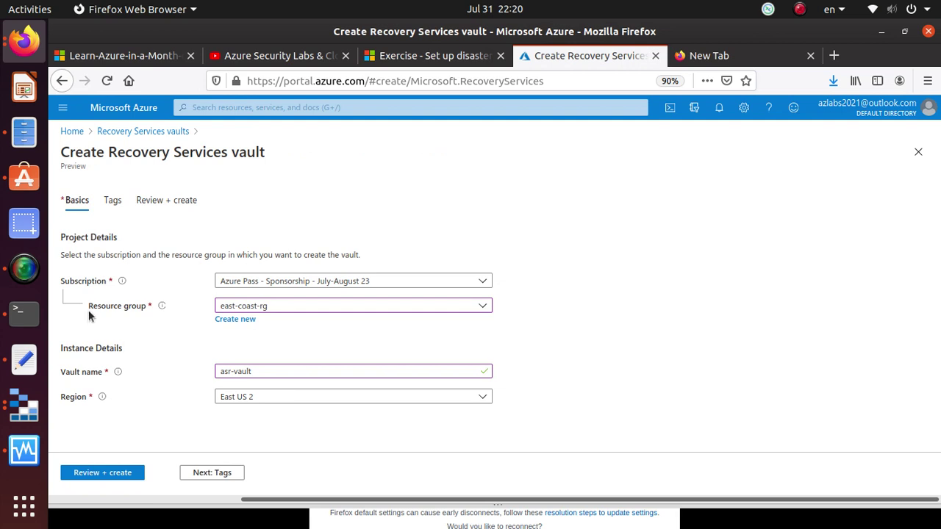
{"action": "left_click", "coordinate": [241, 371]}
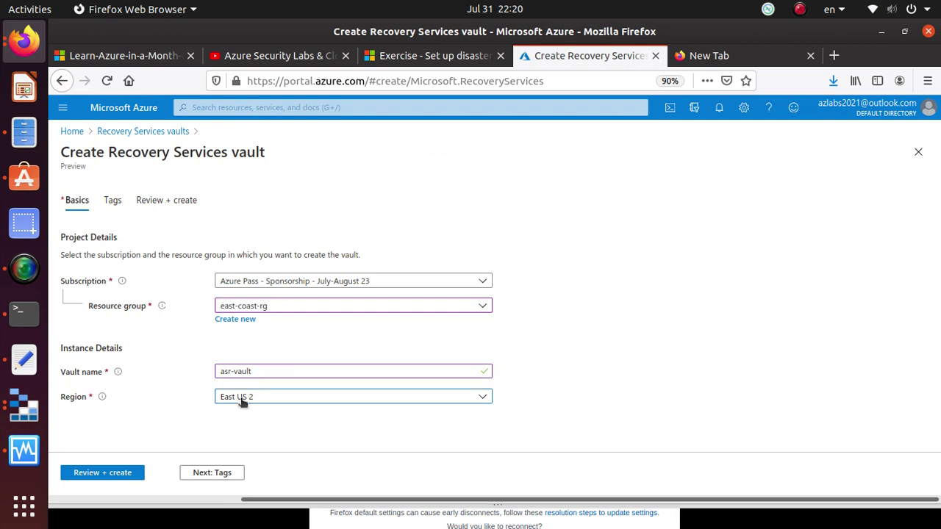
Step: Try East US as the vault's region, set it back to East US 2, and return to the exercise instructions
{"action": "left_click", "coordinate": [242, 401]}
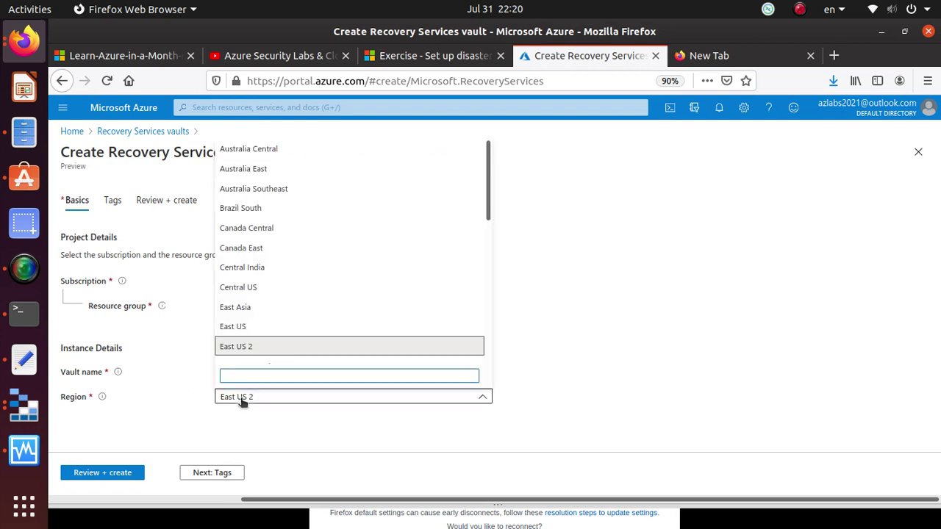
{"action": "scroll", "coordinate": [252, 325], "scroll_direction": "down", "scroll_amount": 1}
{"action": "left_click", "coordinate": [259, 294]}
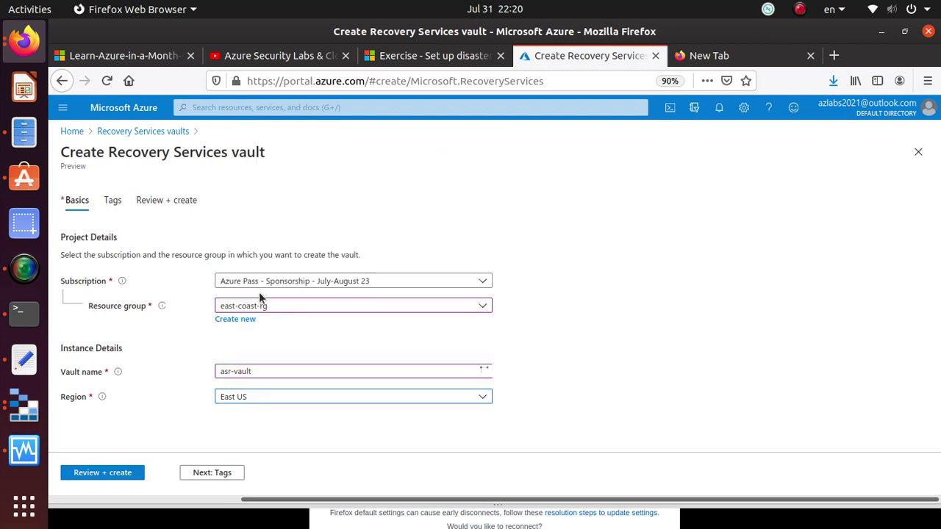
{"action": "left_click", "coordinate": [271, 402]}
{"action": "left_click", "coordinate": [269, 348]}
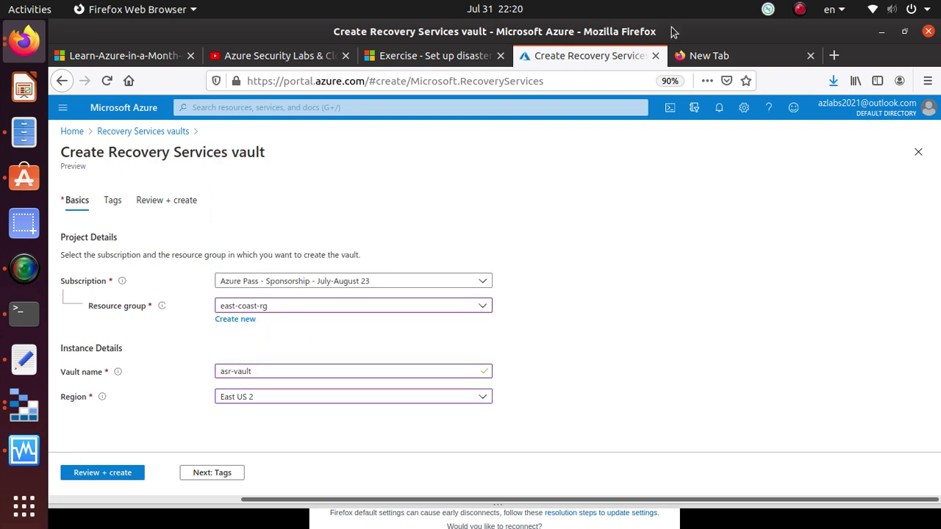
{"action": "left_click", "coordinate": [416, 56]}
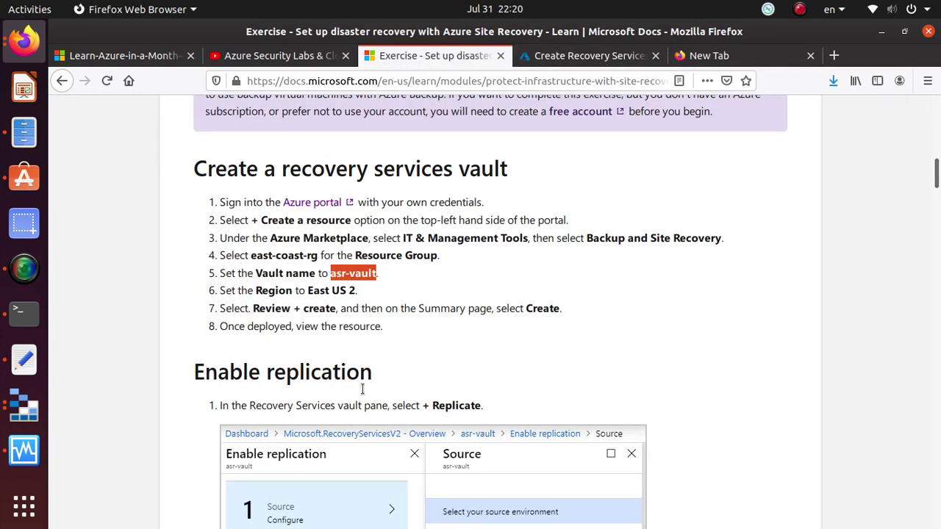
Step: Check the region instruction in the exercise and advance the vault creation past the tags to its review summary without adding any tags
{"action": "triple_click", "coordinate": [325, 287]}
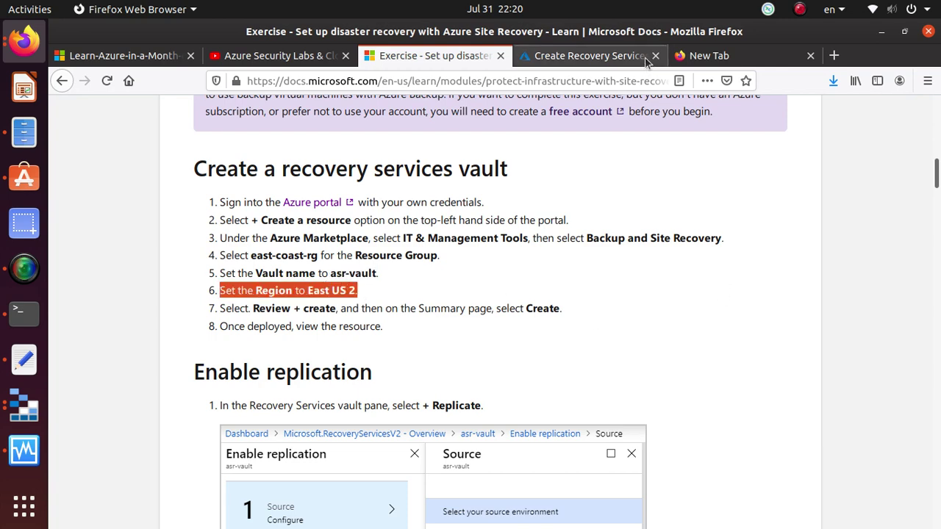
{"action": "left_click", "coordinate": [587, 56]}
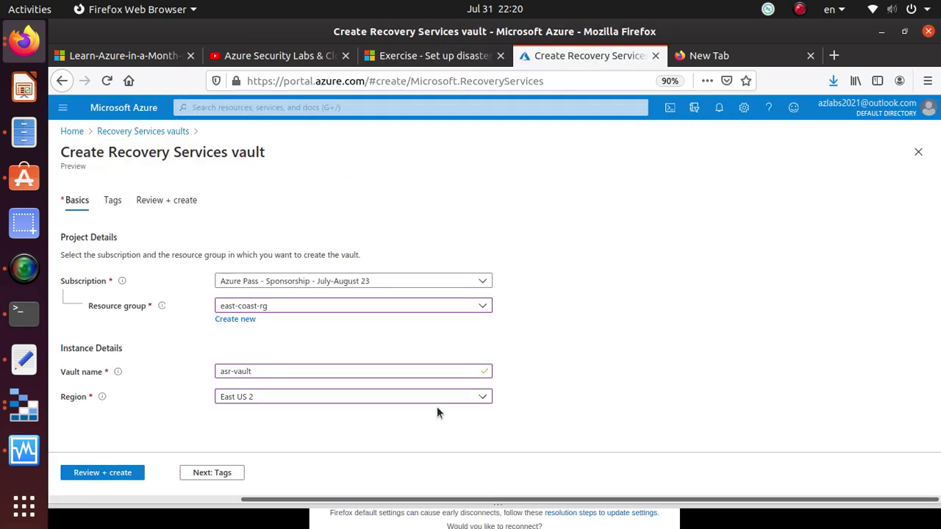
{"action": "left_click", "coordinate": [210, 472]}
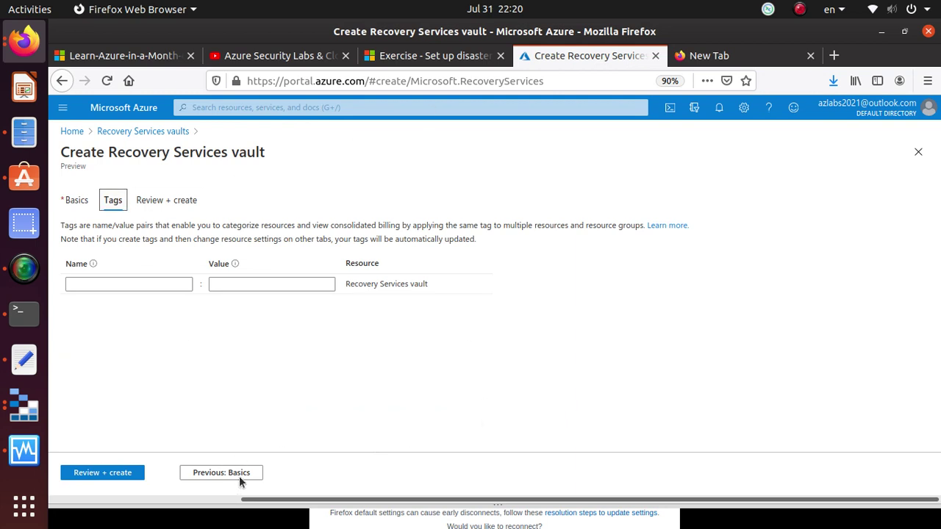
{"action": "left_click", "coordinate": [74, 472]}
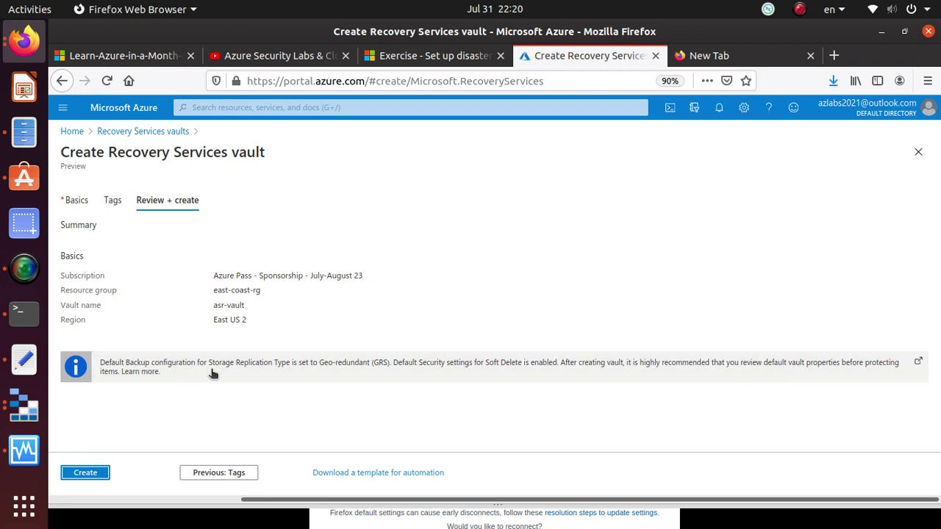
Step: Review the note and documentation on the default Geo-redundant (GRS) storage replication and create the Recovery Services vault
{"action": "left_click", "coordinate": [321, 365]}
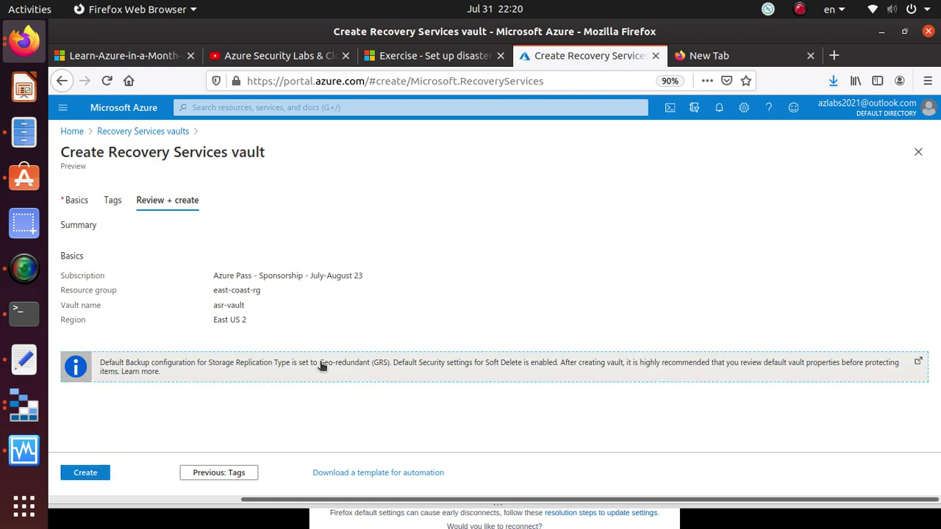
{"action": "left_click_drag", "start_coordinate": [321, 365], "coordinate": [400, 365]}
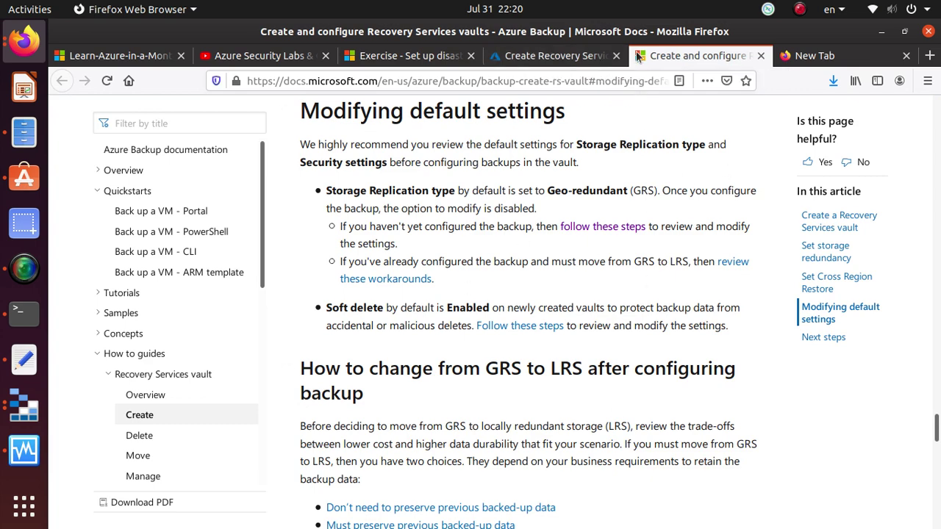
{"action": "left_click", "coordinate": [559, 56]}
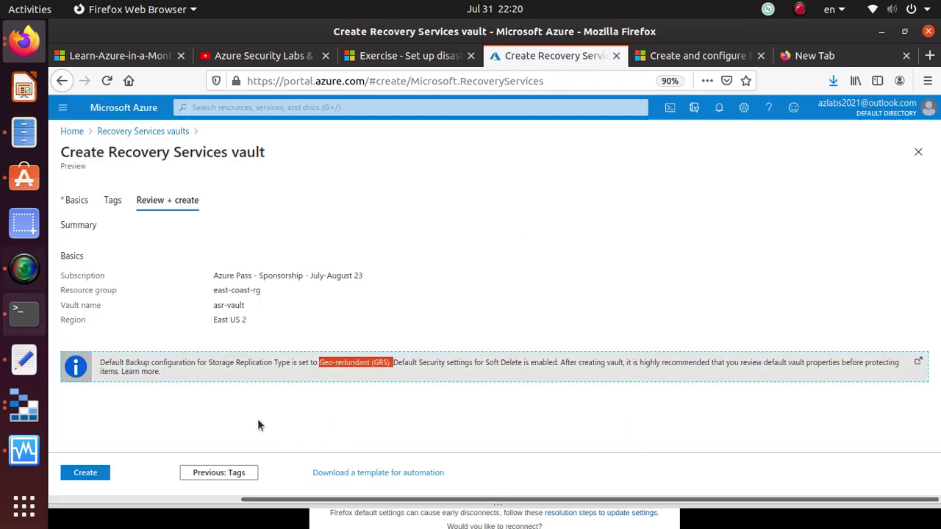
{"action": "left_click", "coordinate": [96, 475]}
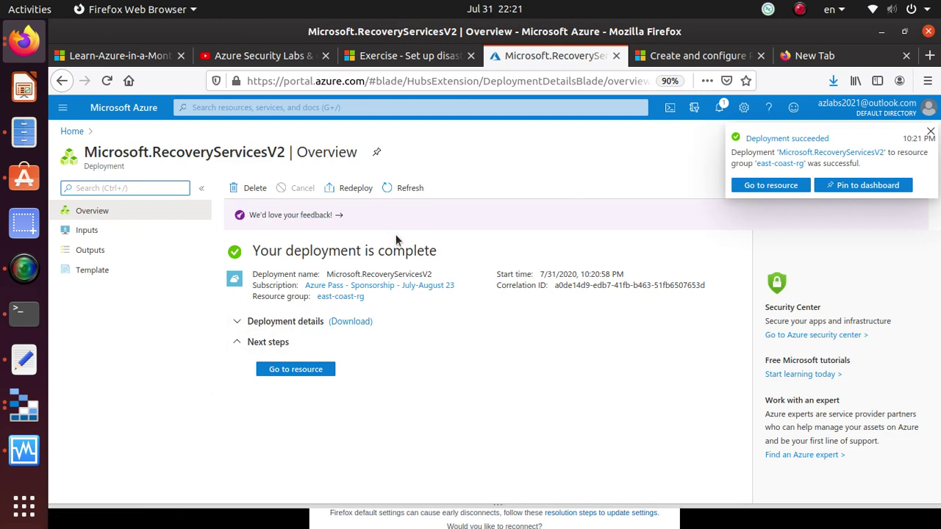
Step: Open the deployed asr-vault resource and look through its settings, protected items, management and monitoring options
{"action": "left_click", "coordinate": [784, 185]}
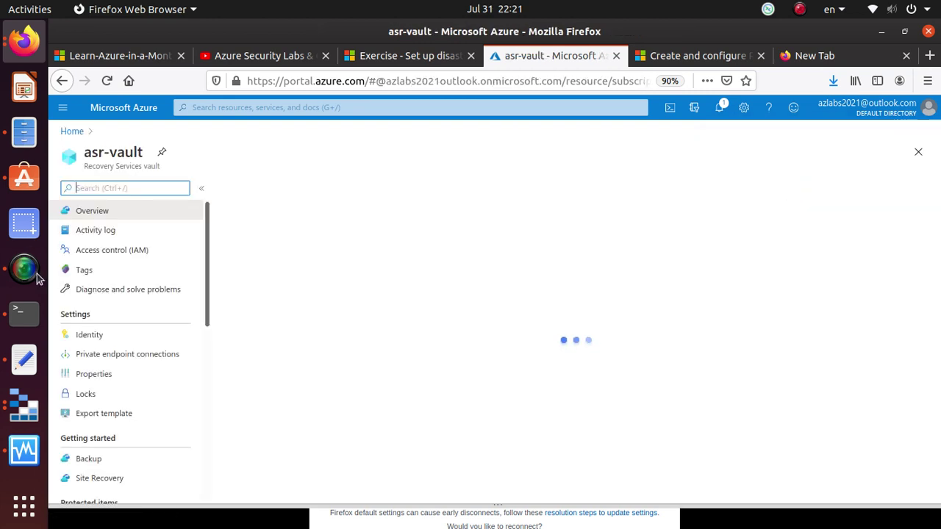
{"action": "left_click_drag", "start_coordinate": [138, 152], "coordinate": [69, 152]}
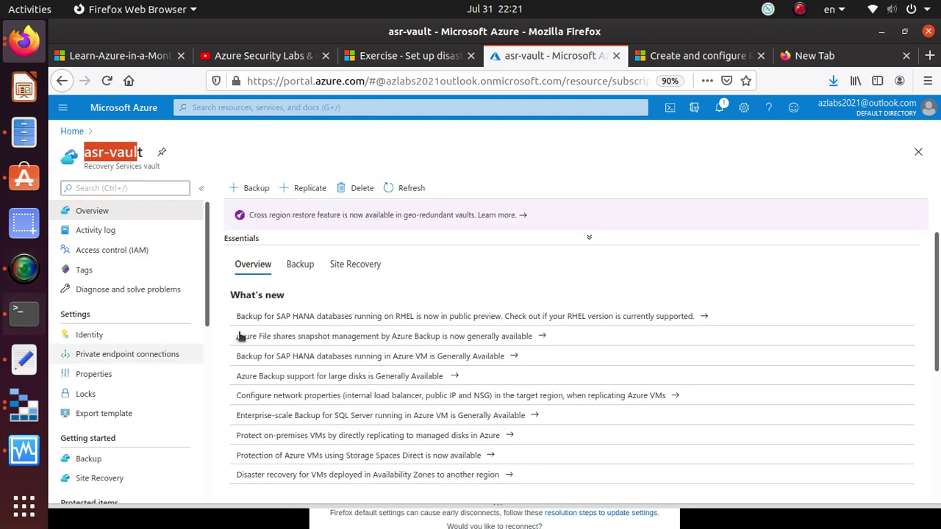
{"action": "triple_click", "coordinate": [132, 167]}
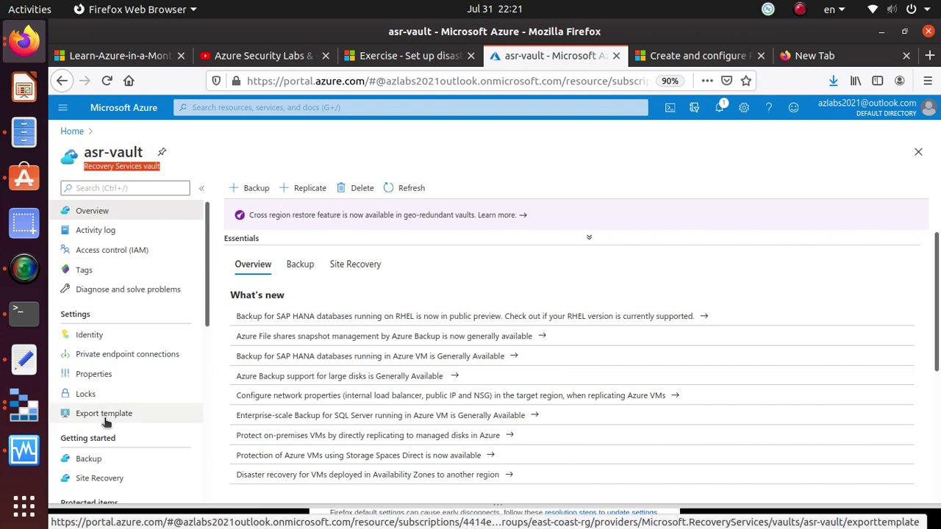
{"action": "scroll", "coordinate": [106, 408], "scroll_direction": "down", "scroll_amount": 3}
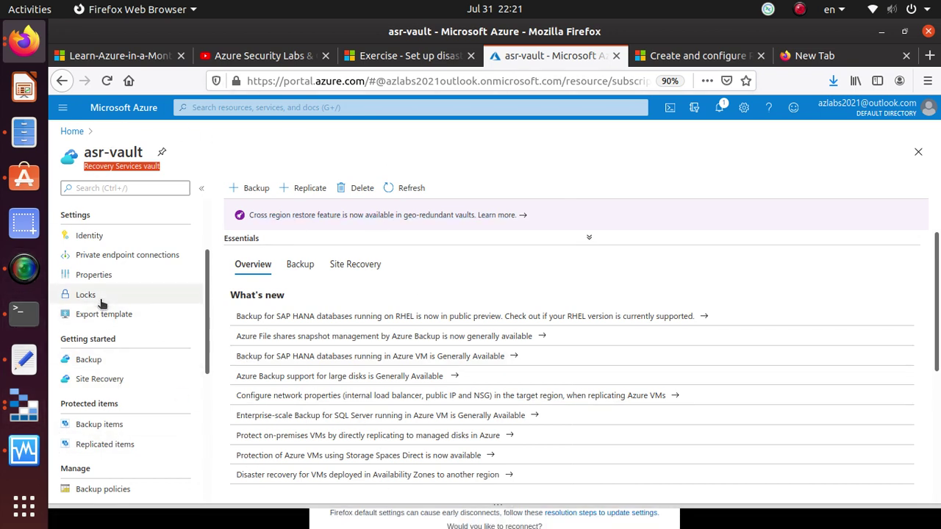
{"action": "scroll", "coordinate": [103, 303], "scroll_direction": "up", "scroll_amount": 5}
{"action": "scroll", "coordinate": [155, 346], "scroll_direction": "down", "scroll_amount": 3}
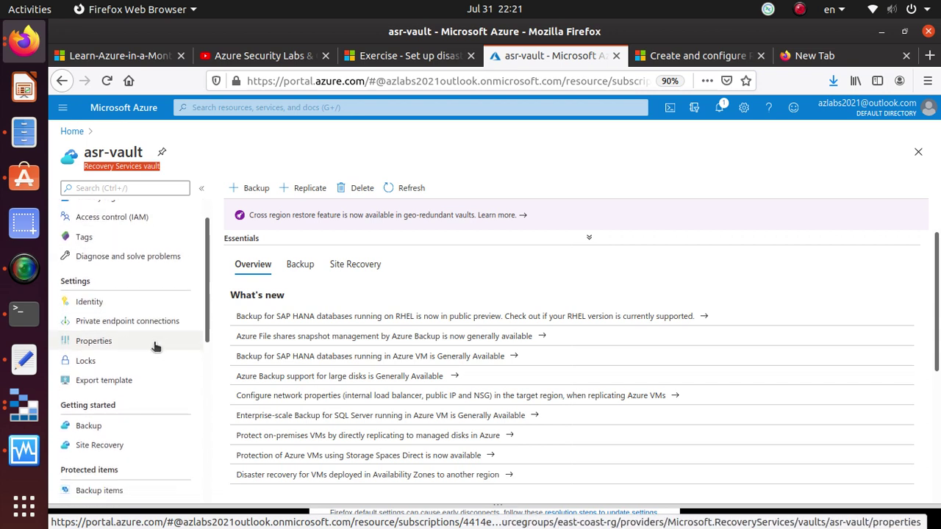
{"action": "scroll", "coordinate": [155, 346], "scroll_direction": "down", "scroll_amount": 6}
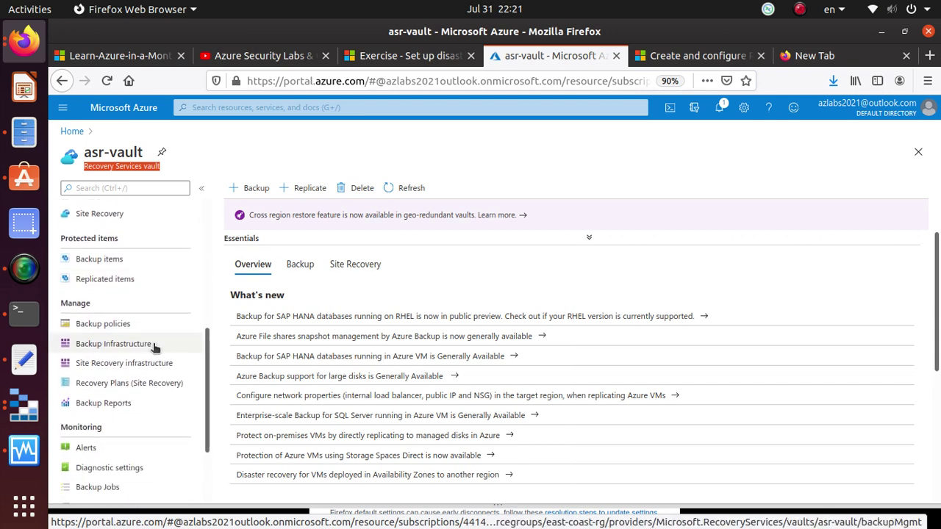
{"action": "scroll", "coordinate": [155, 346], "scroll_direction": "down", "scroll_amount": 3}
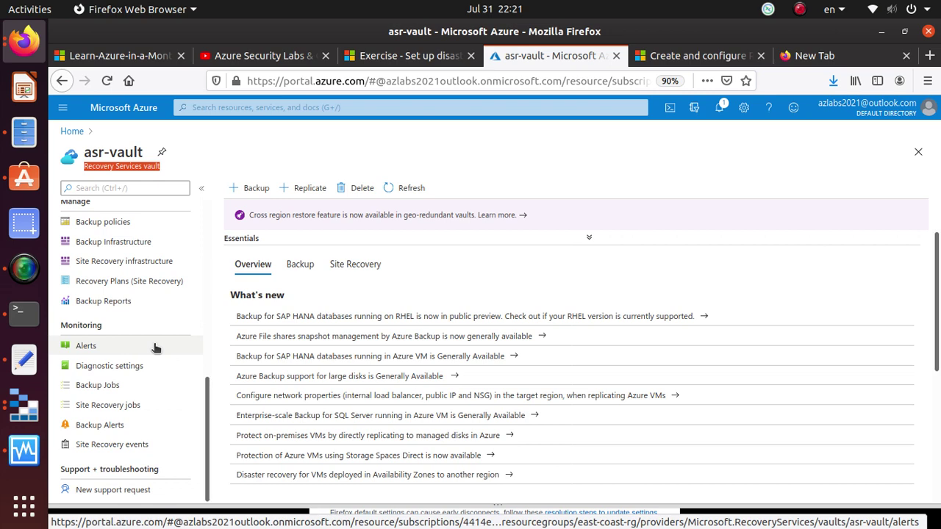
Step: Consult the exercise's Enable replication section, start replication from asr-vault and open the source configuration
{"action": "left_click", "coordinate": [416, 57]}
{"action": "scroll", "coordinate": [388, 369], "scroll_direction": "down", "scroll_amount": 3}
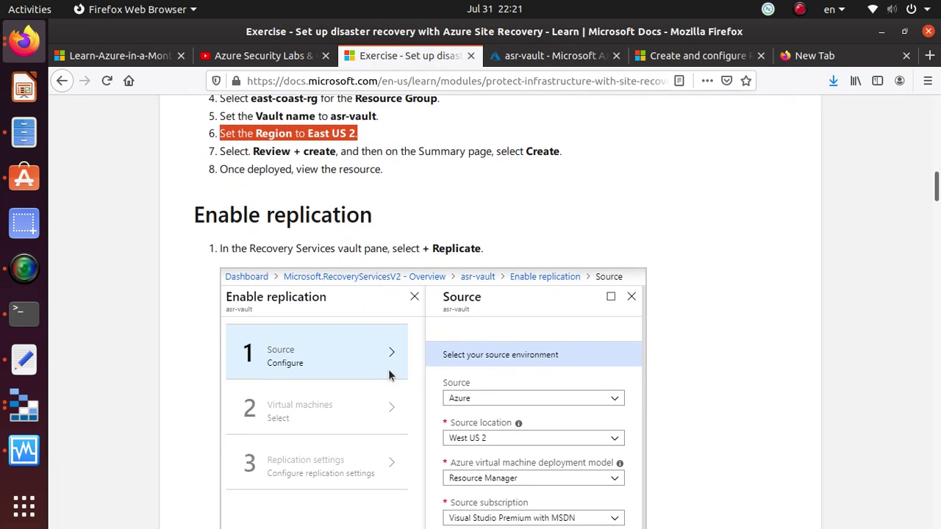
{"action": "scroll", "coordinate": [297, 307], "scroll_direction": "down", "scroll_amount": 2}
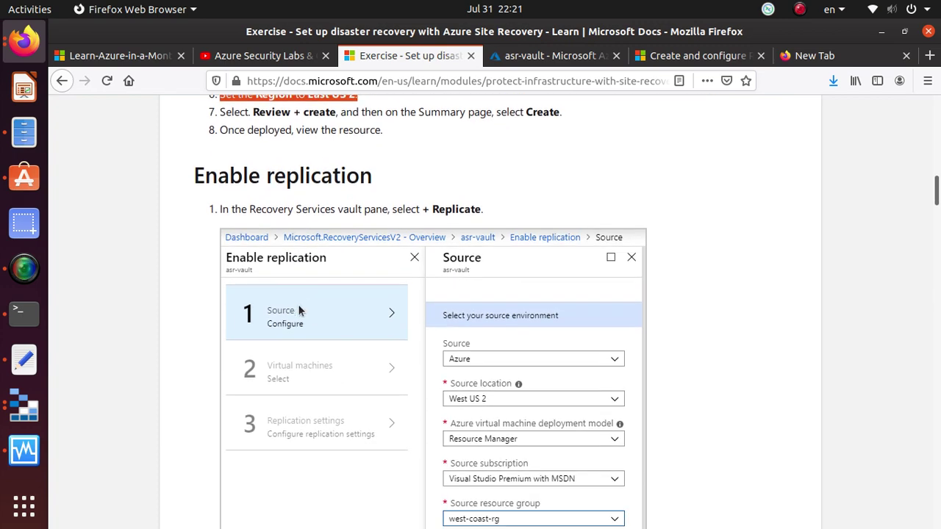
{"action": "triple_click", "coordinate": [326, 169]}
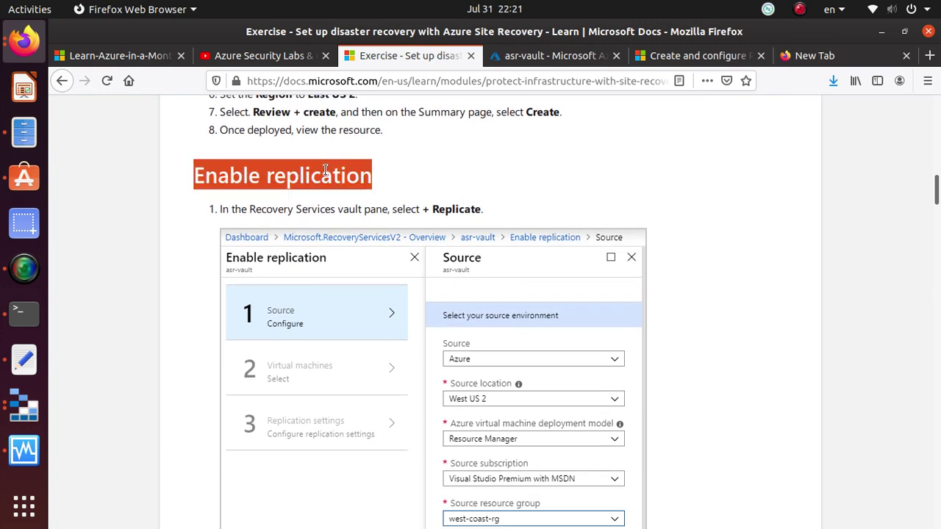
{"action": "left_click", "coordinate": [543, 64]}
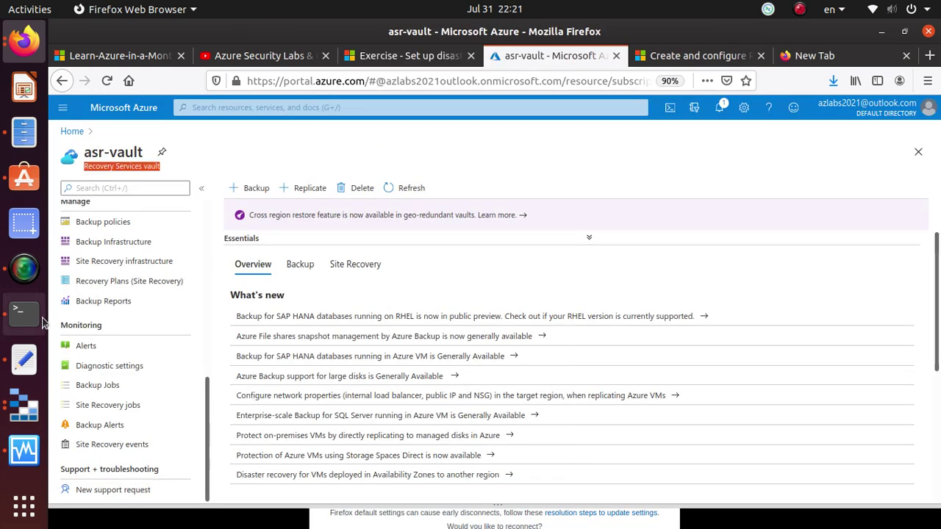
{"action": "left_click", "coordinate": [313, 190]}
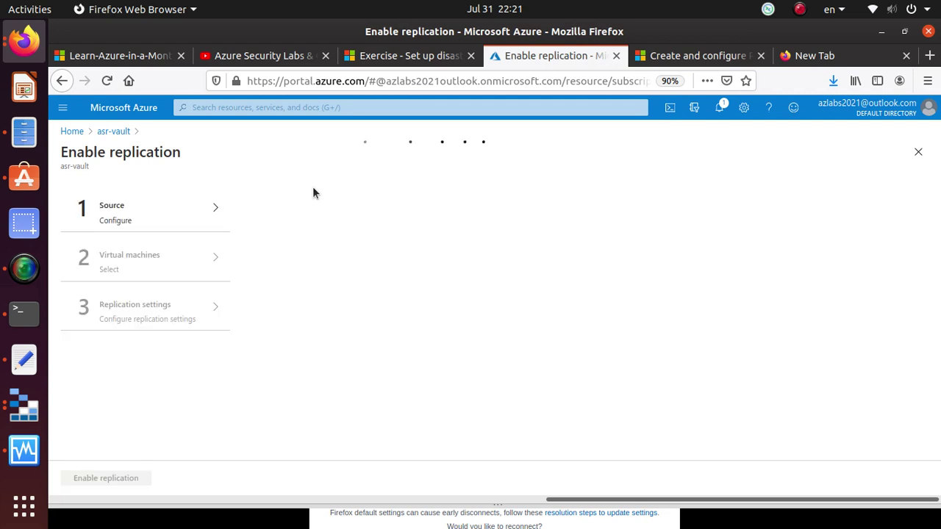
{"action": "left_click", "coordinate": [150, 224]}
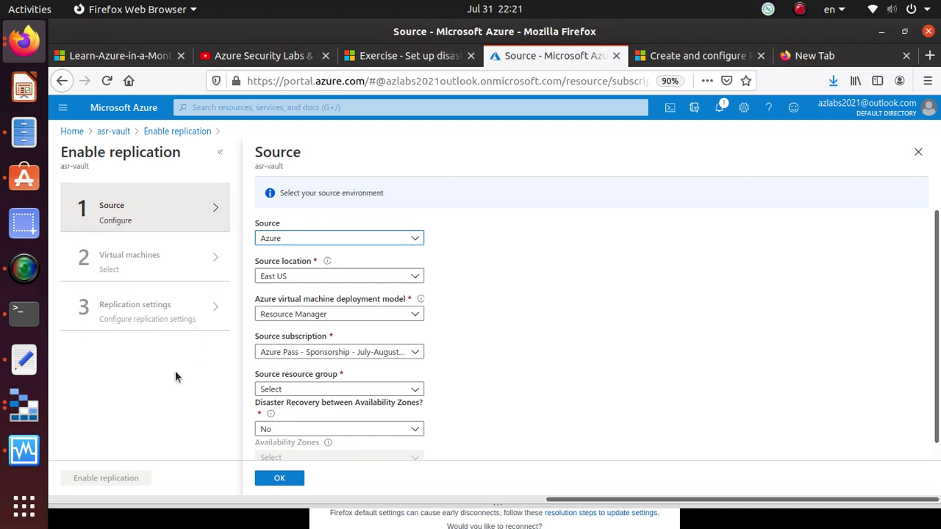
Step: Select Azure as the replication source and set the source location to West US 2
{"action": "left_click", "coordinate": [361, 241]}
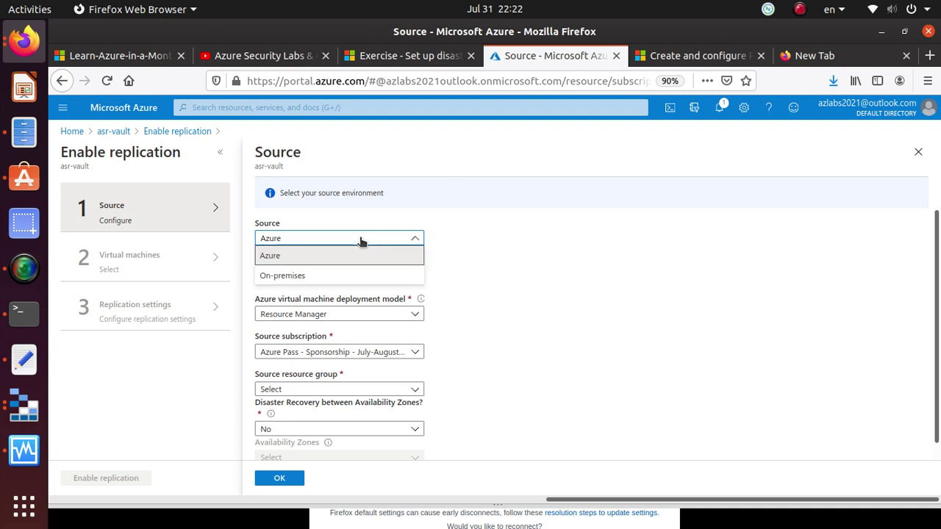
{"action": "left_click", "coordinate": [327, 257]}
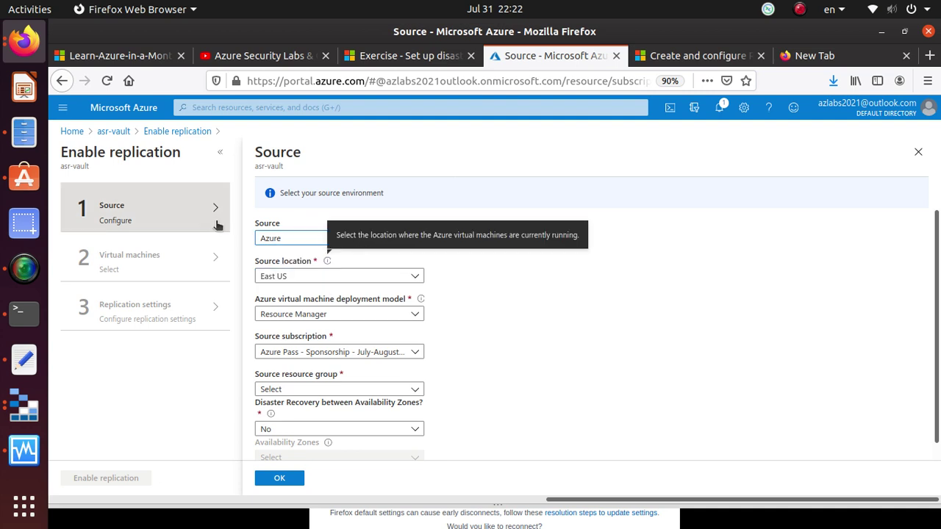
{"action": "left_click", "coordinate": [321, 278]}
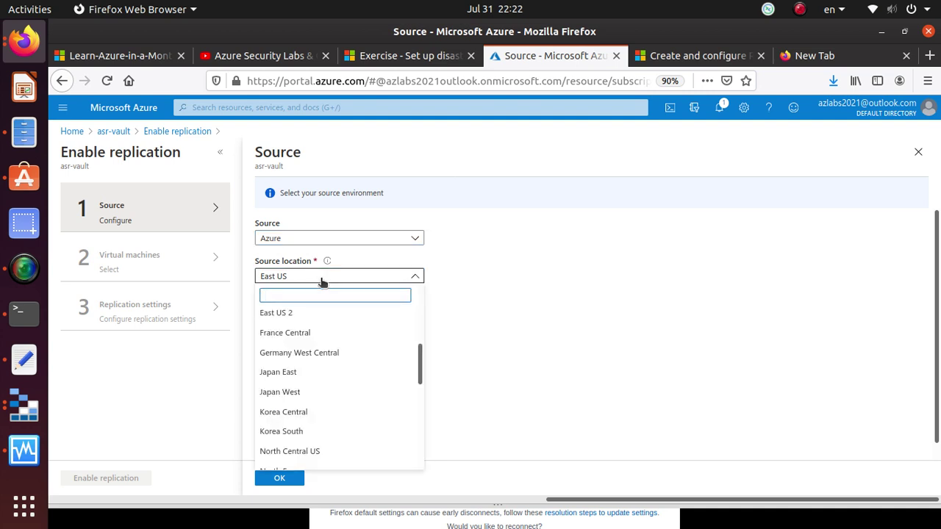
{"action": "scroll", "coordinate": [315, 383], "scroll_direction": "down", "scroll_amount": 5}
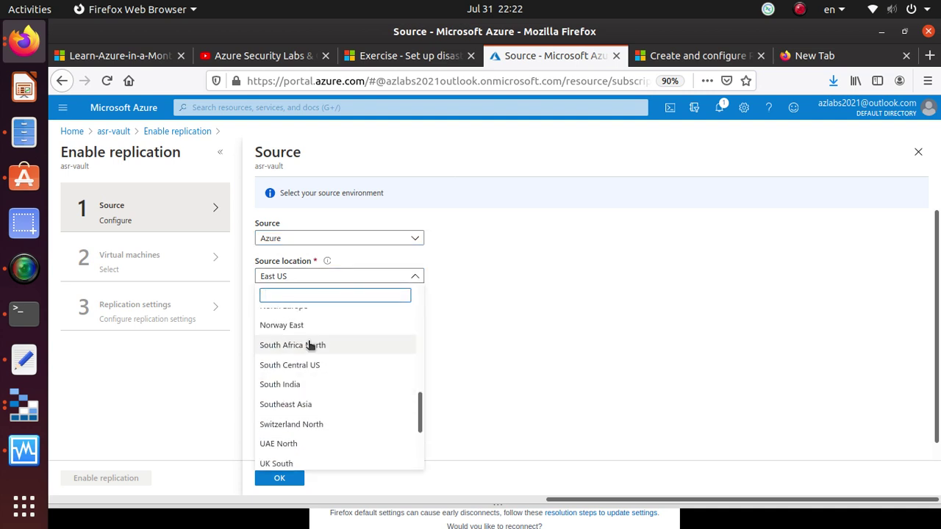
{"action": "type", "text": "west"}
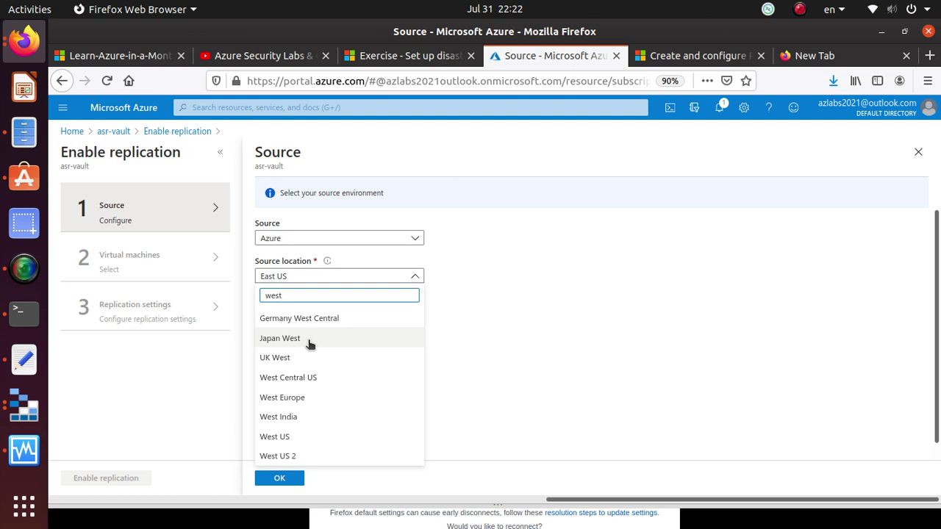
{"action": "left_click", "coordinate": [278, 455]}
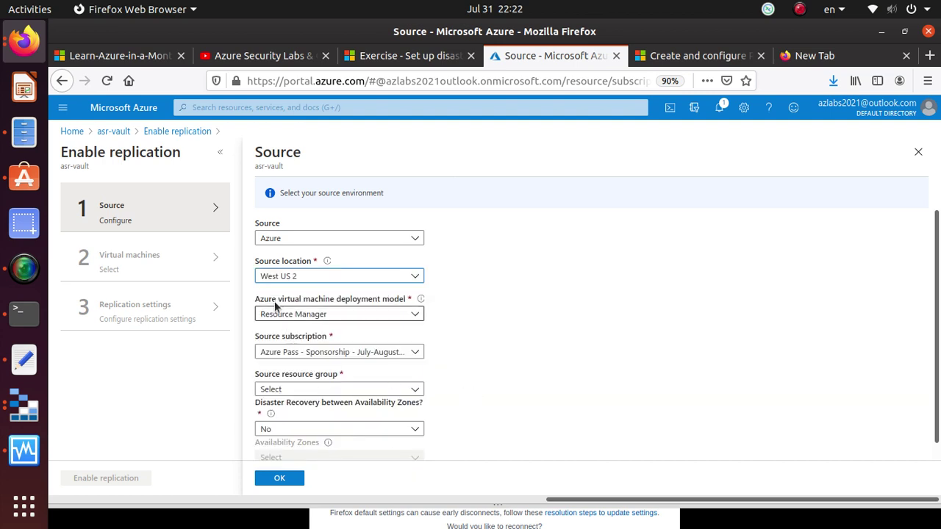
Step: Choose Resource Manager as the deployment model and Azure Pass - Sponsorship - July-August 23 as the source subscription
{"action": "left_click", "coordinate": [351, 315]}
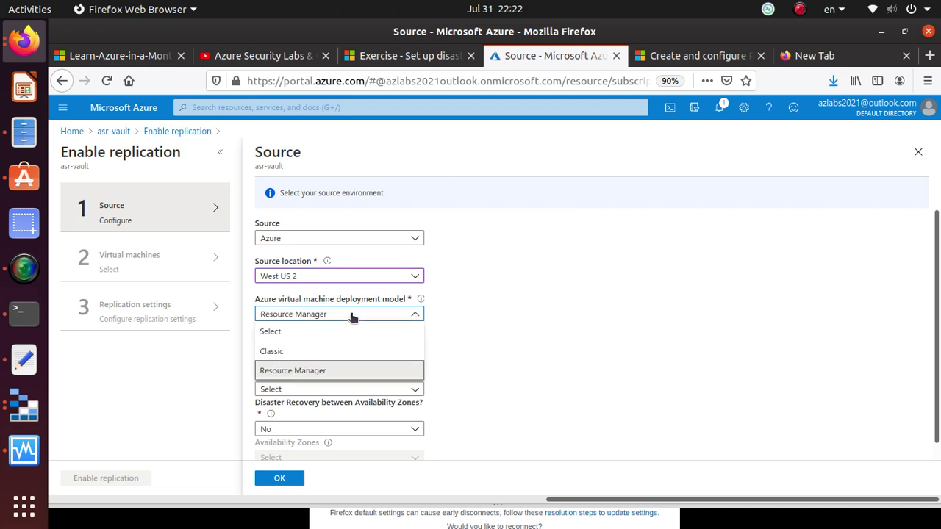
{"action": "left_click", "coordinate": [330, 370]}
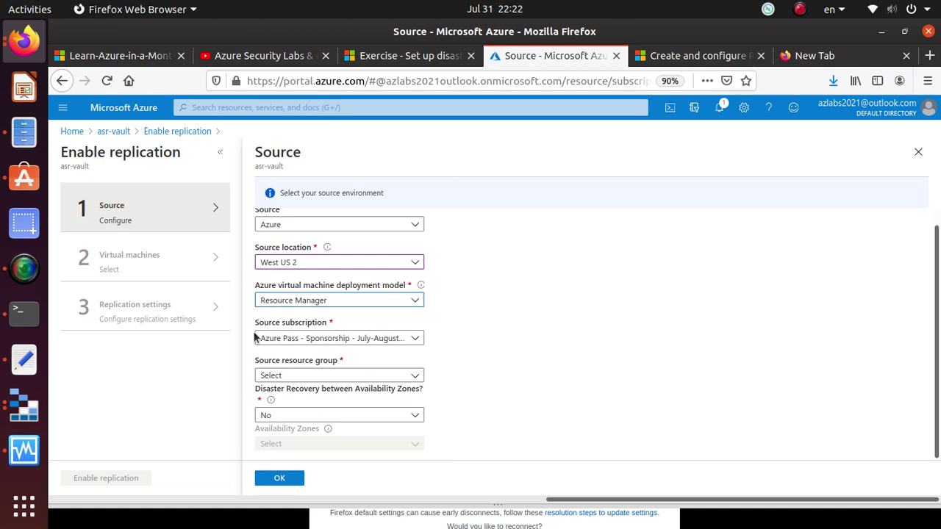
{"action": "left_click", "coordinate": [392, 337]}
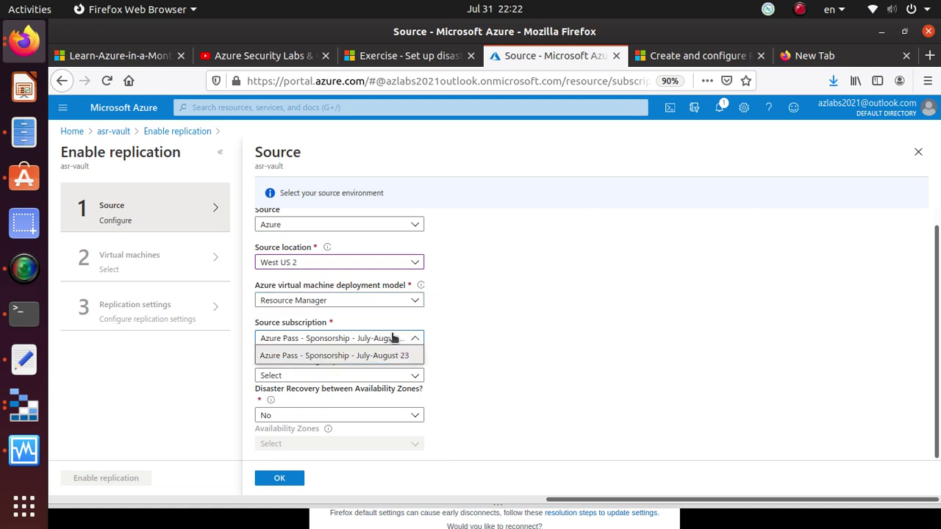
{"action": "left_click", "coordinate": [389, 359]}
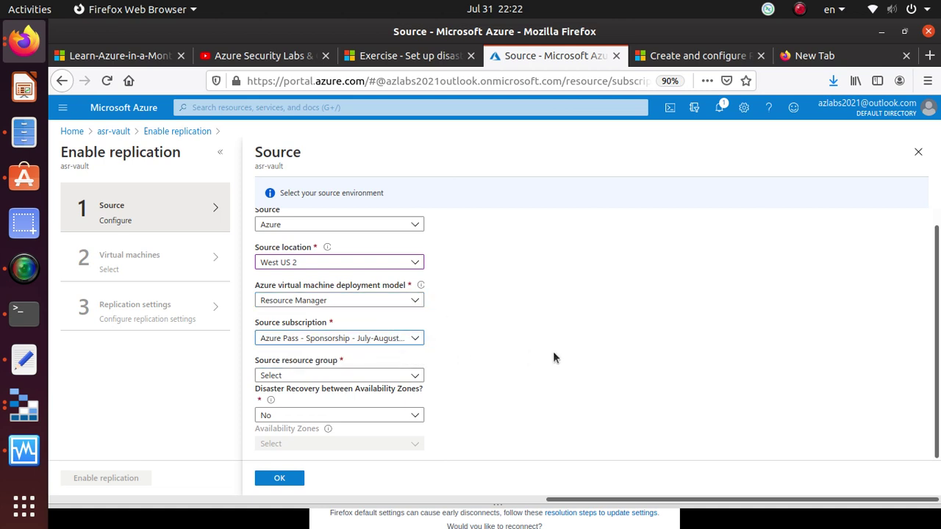
Step: Set the source resource group to west-coast-rg and choose No for disaster recovery between availability zones
{"action": "left_click", "coordinate": [300, 377]}
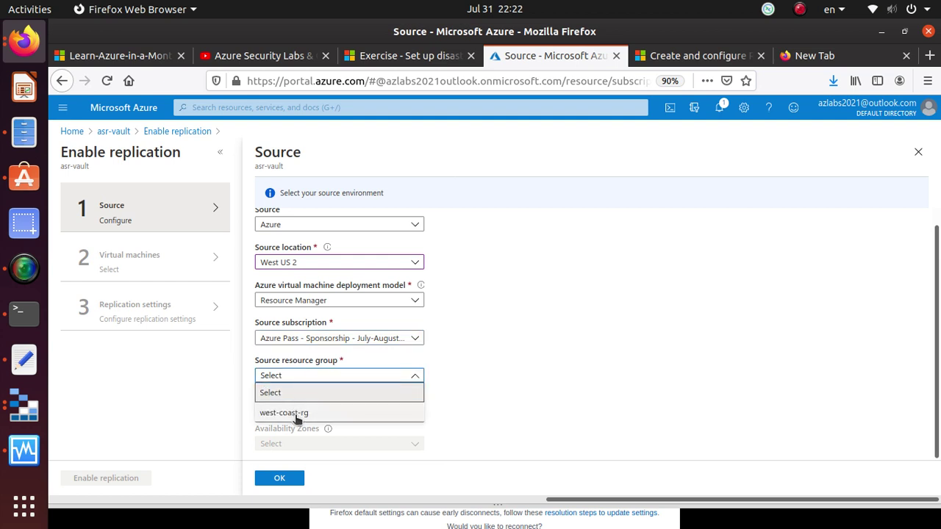
{"action": "left_click", "coordinate": [293, 413]}
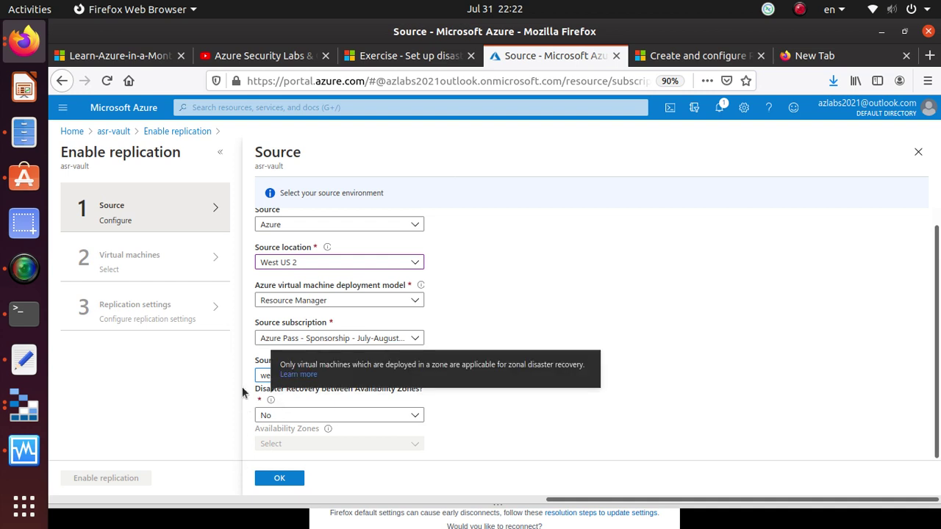
{"action": "left_click", "coordinate": [409, 416]}
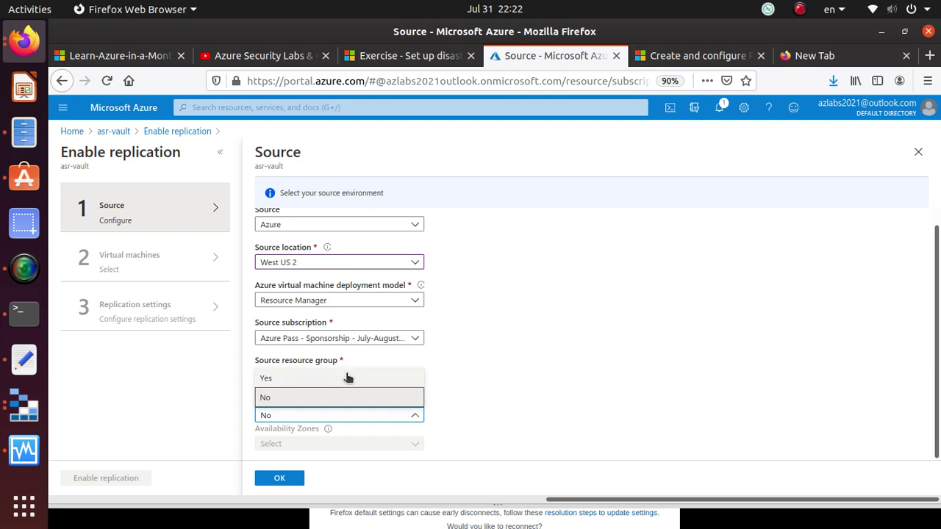
{"action": "left_click", "coordinate": [325, 398]}
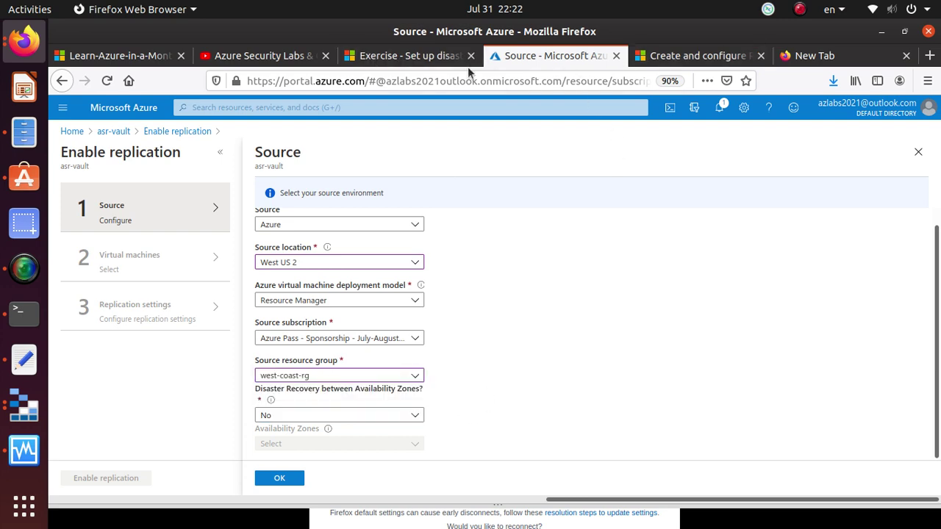
Step: Check the source settings against the exercise's Enable replication instructions, and confirm the source configuration in the Azure portal
{"action": "left_click", "coordinate": [410, 56]}
{"action": "scroll", "coordinate": [350, 391], "scroll_direction": "down", "scroll_amount": 5}
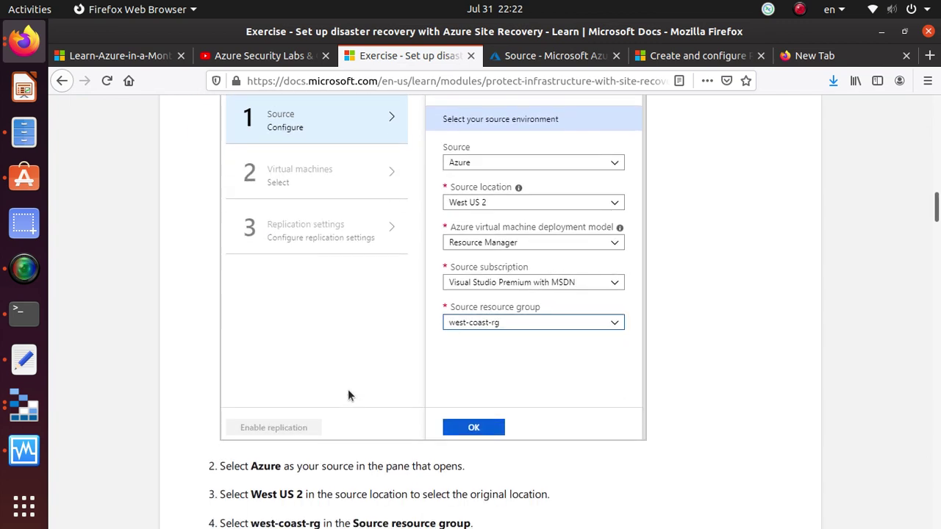
{"action": "scroll", "coordinate": [347, 389], "scroll_direction": "up", "scroll_amount": 2}
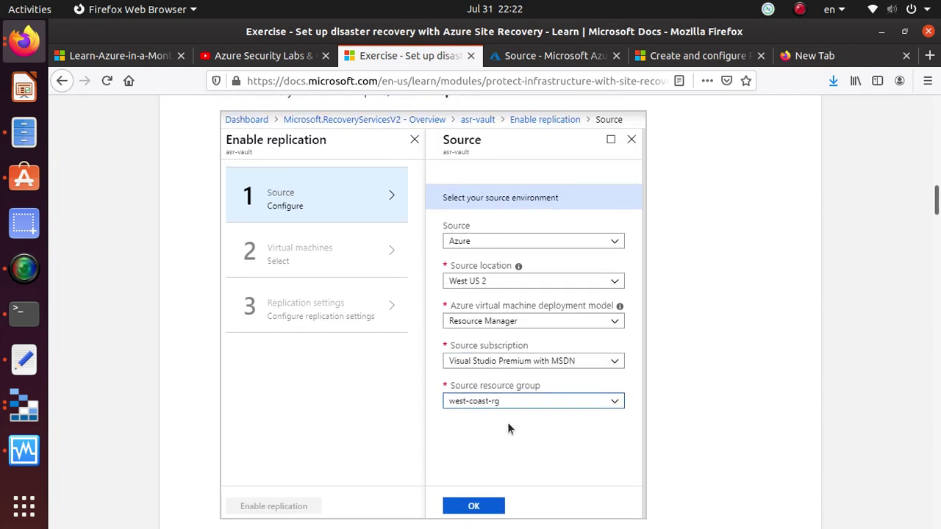
{"action": "scroll", "coordinate": [580, 409], "scroll_direction": "down", "scroll_amount": 5}
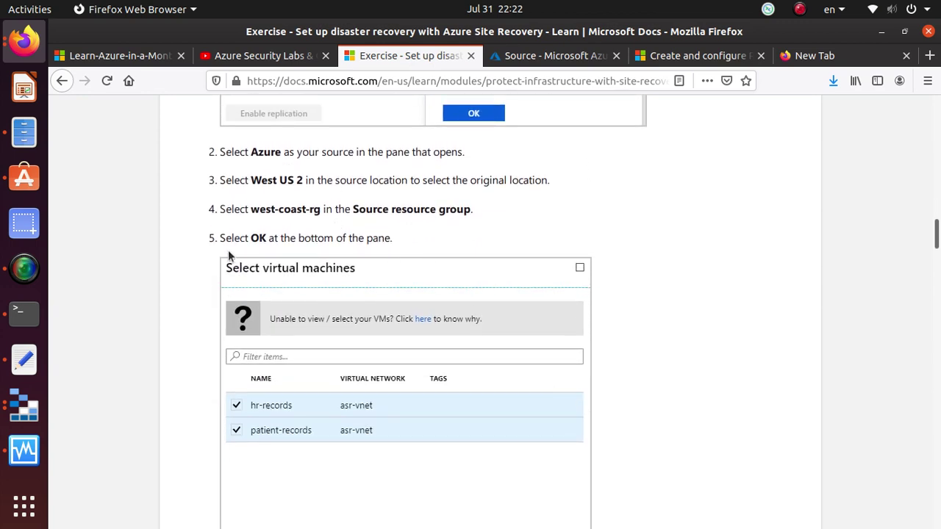
{"action": "scroll", "coordinate": [408, 256], "scroll_direction": "up", "scroll_amount": 3}
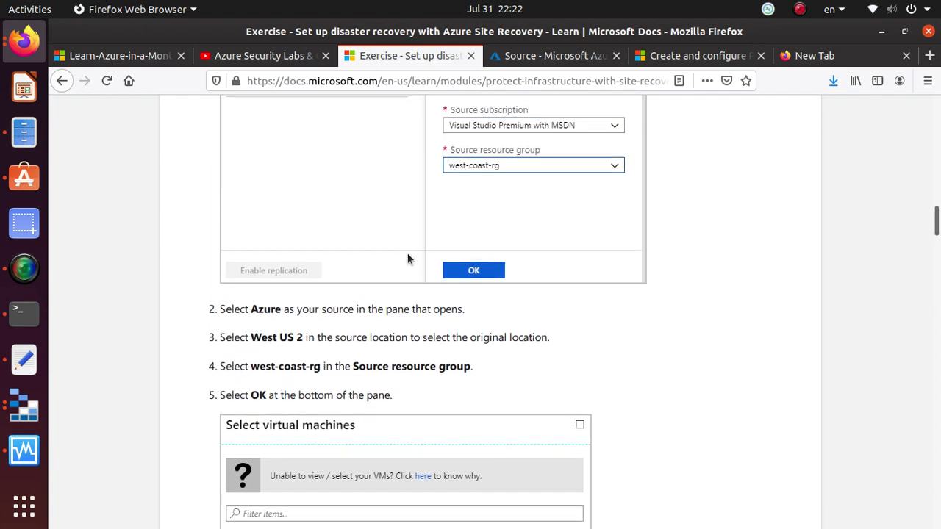
{"action": "scroll", "coordinate": [374, 355], "scroll_direction": "up", "scroll_amount": 1}
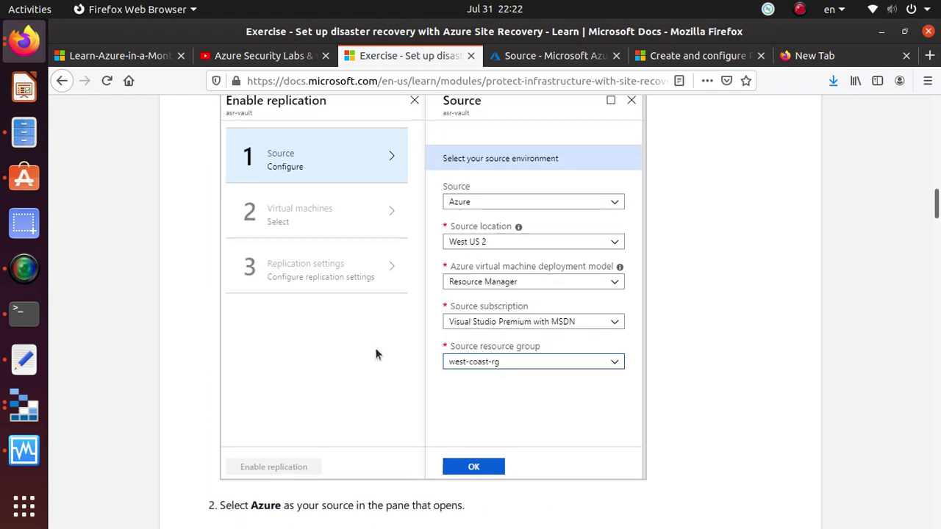
{"action": "scroll", "coordinate": [506, 197], "scroll_direction": "down", "scroll_amount": 1}
{"action": "scroll", "coordinate": [422, 210], "scroll_direction": "up", "scroll_amount": 2}
{"action": "scroll", "coordinate": [424, 289], "scroll_direction": "down", "scroll_amount": 2}
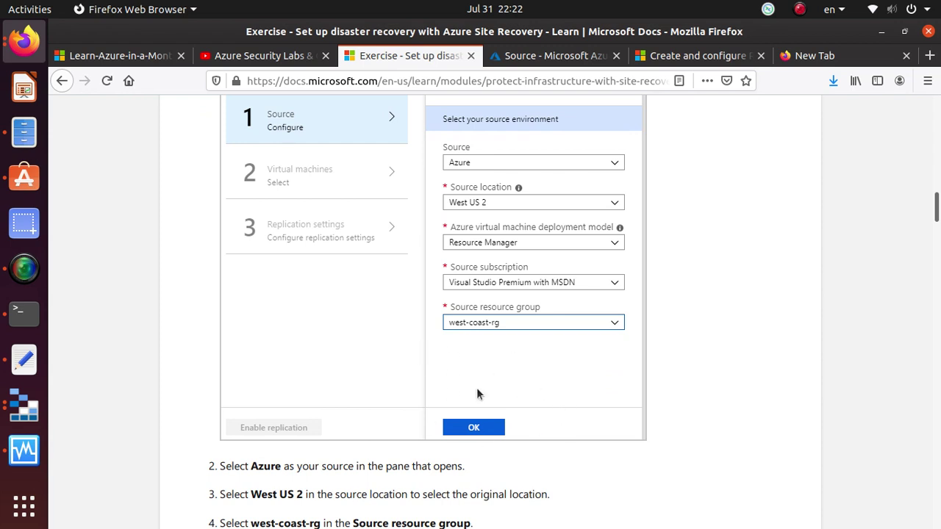
{"action": "left_click", "coordinate": [543, 58]}
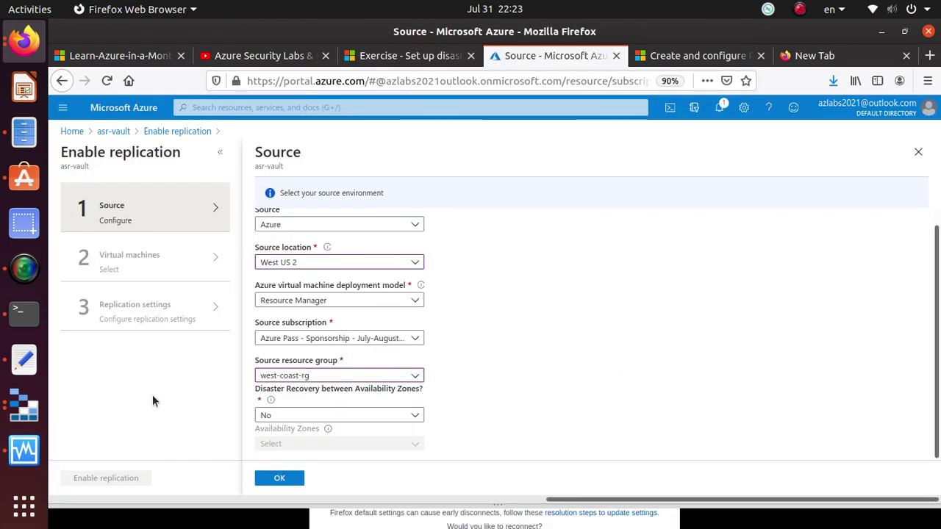
{"action": "left_click", "coordinate": [286, 479]}
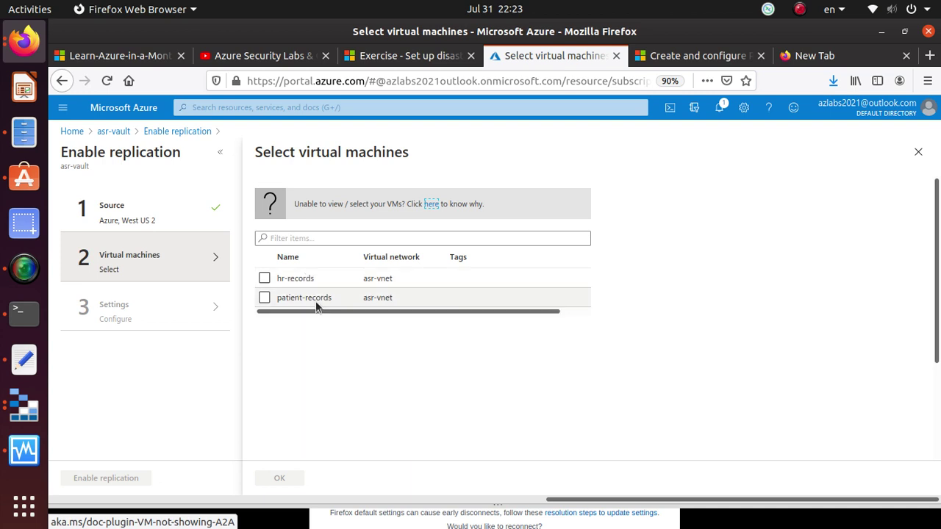
Step: Select the hr-records and patient-records virtual machines for replication
{"action": "left_click_drag", "start_coordinate": [363, 257], "coordinate": [421, 257]}
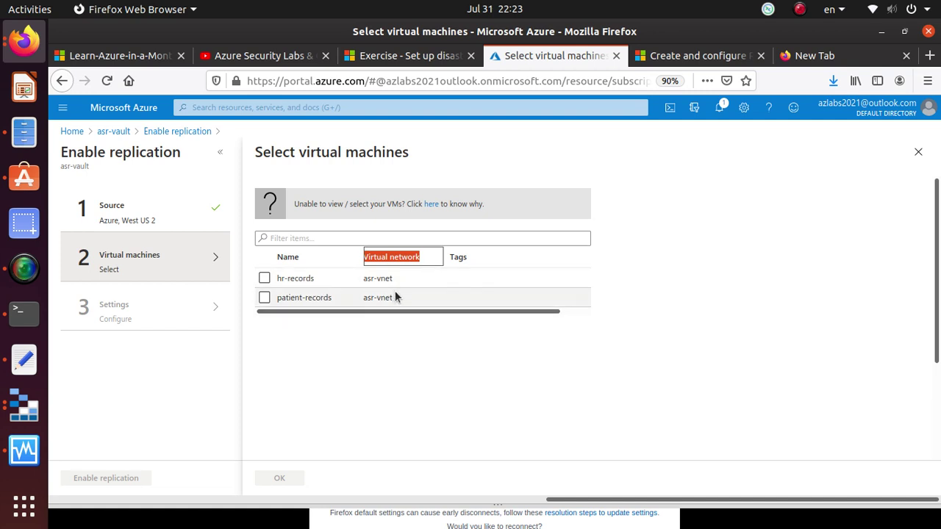
{"action": "left_click", "coordinate": [264, 279]}
{"action": "left_click", "coordinate": [264, 298]}
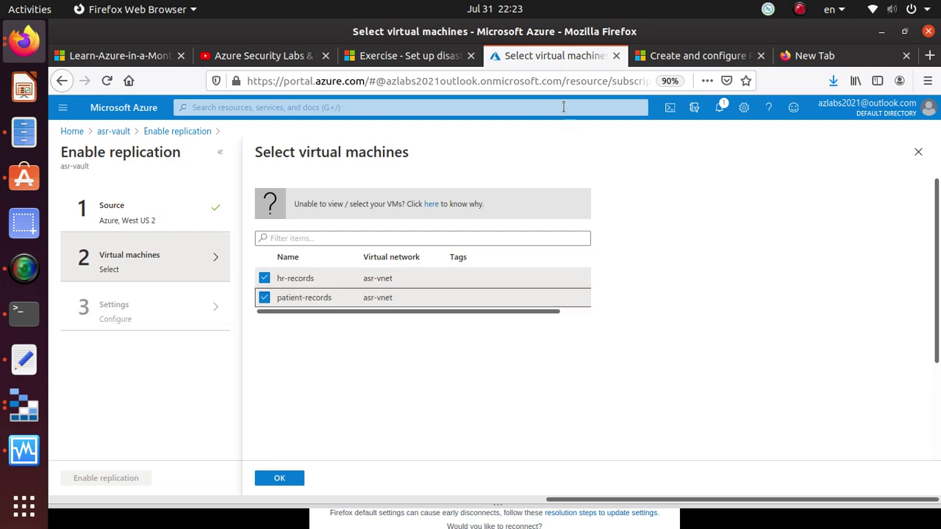
Step: Consult the exercise's instructions for selecting virtual machines and the Configure settings step that follows
{"action": "left_click", "coordinate": [664, 56]}
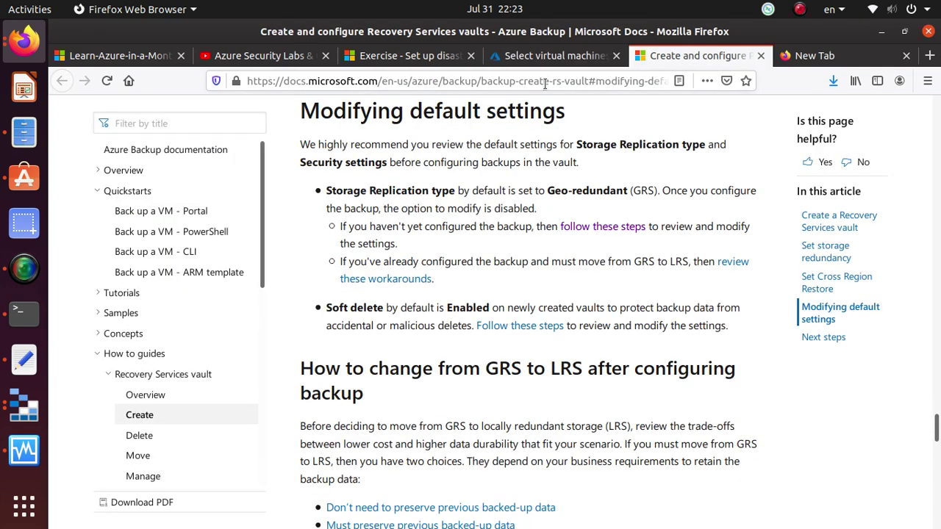
{"action": "left_click", "coordinate": [547, 58]}
{"action": "left_click", "coordinate": [375, 60]}
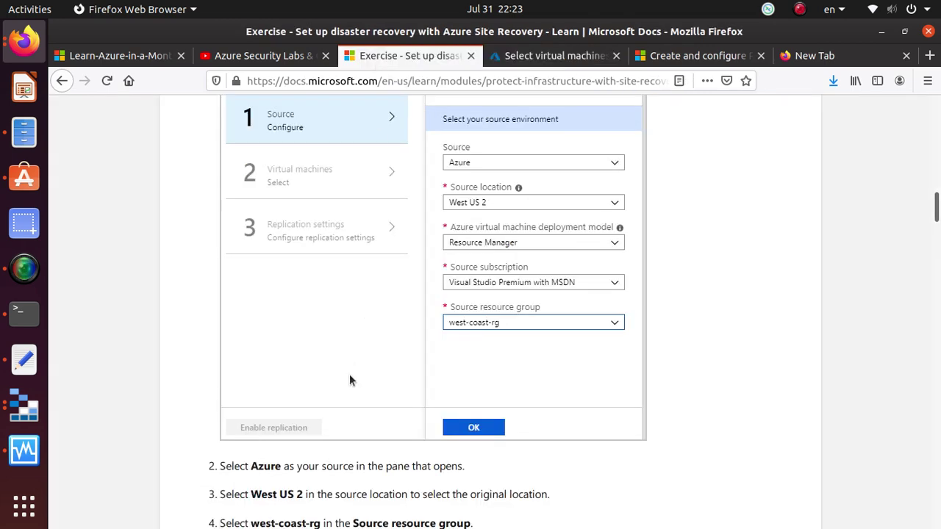
{"action": "scroll", "coordinate": [346, 379], "scroll_direction": "down", "scroll_amount": 3}
{"action": "scroll", "coordinate": [348, 381], "scroll_direction": "down", "scroll_amount": 2}
{"action": "scroll", "coordinate": [347, 375], "scroll_direction": "down", "scroll_amount": 1}
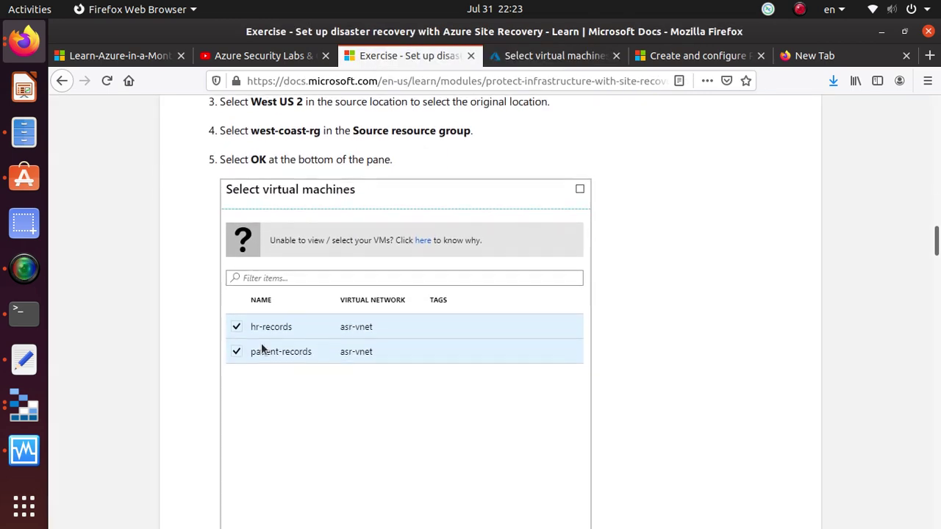
{"action": "scroll", "coordinate": [248, 374], "scroll_direction": "down", "scroll_amount": 5}
{"action": "scroll", "coordinate": [251, 377], "scroll_direction": "down", "scroll_amount": 2}
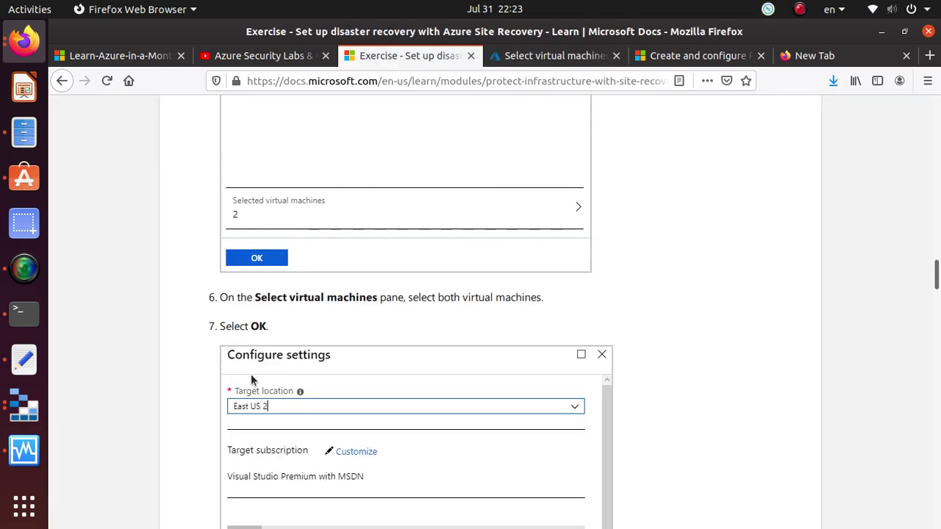
Step: Review the list of selected virtual machines in the Azure portal and confirm the selection
{"action": "left_click", "coordinate": [548, 56]}
{"action": "scroll", "coordinate": [334, 419], "scroll_direction": "down", "scroll_amount": 3}
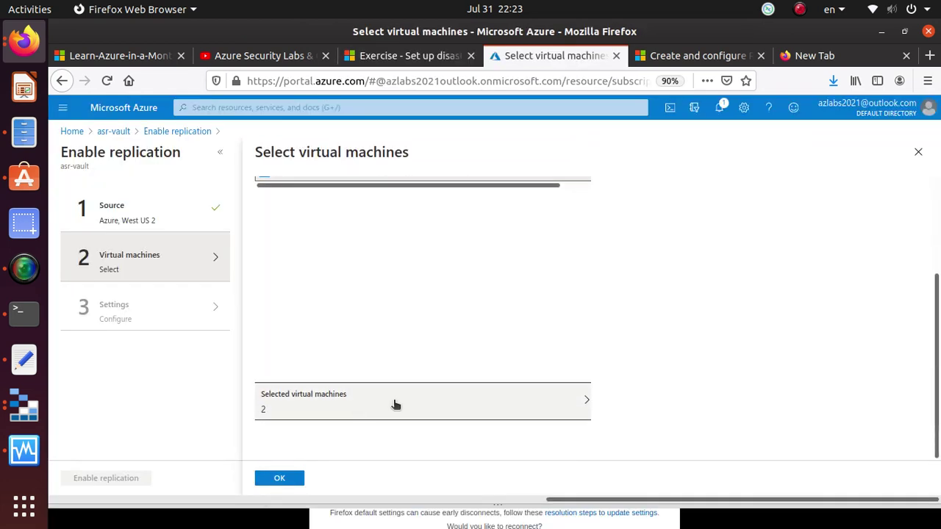
{"action": "left_click", "coordinate": [368, 407]}
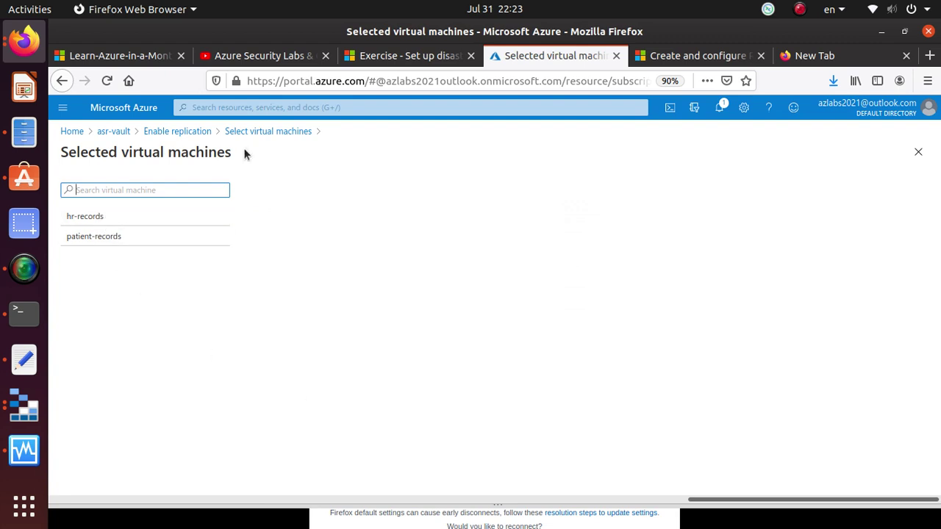
{"action": "left_click", "coordinate": [261, 131]}
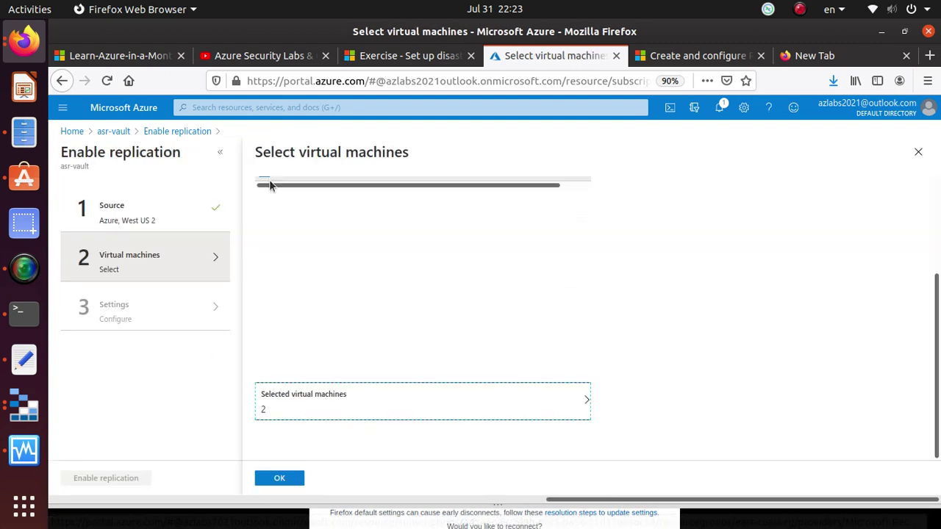
{"action": "left_click", "coordinate": [290, 479]}
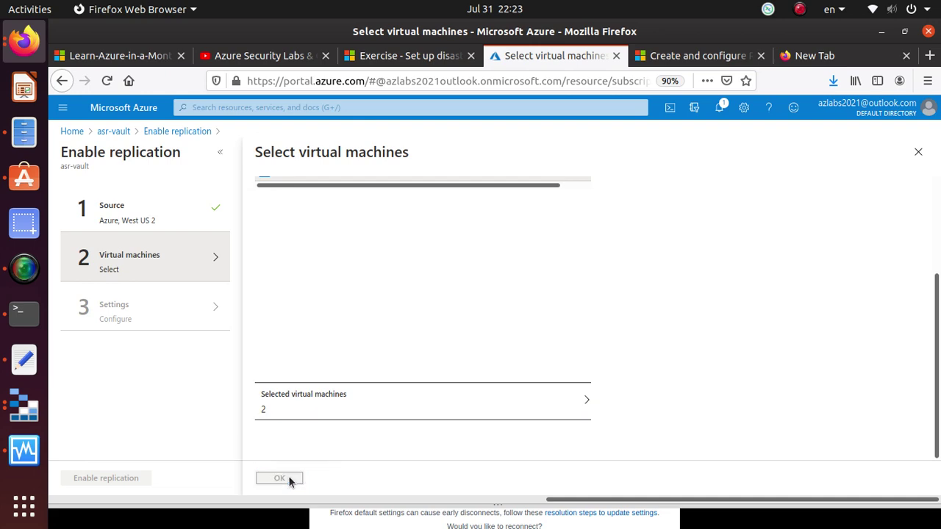
Step: Compare the target location with the exercise, and examine the target subscription, resource group and virtual network in the replication settings
{"action": "left_click", "coordinate": [412, 56]}
{"action": "scroll", "coordinate": [356, 284], "scroll_direction": "down", "scroll_amount": 5}
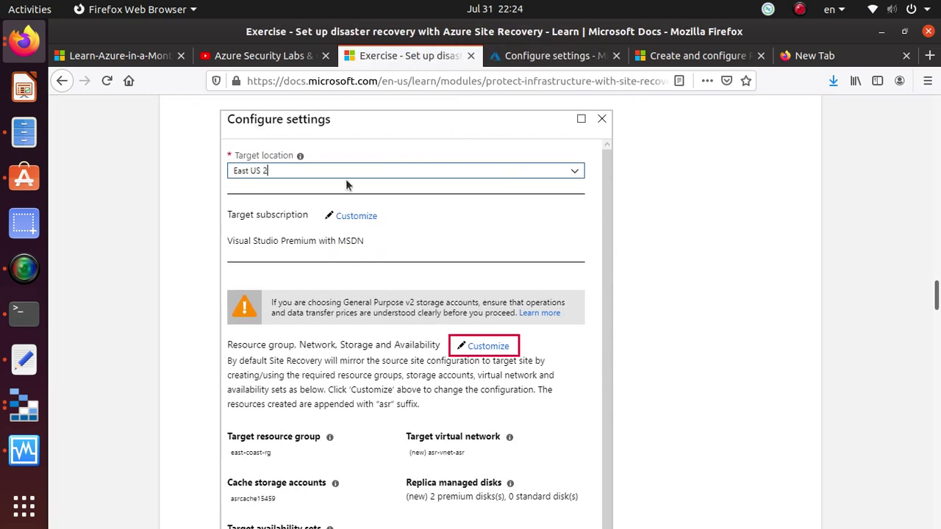
{"action": "left_click", "coordinate": [548, 56]}
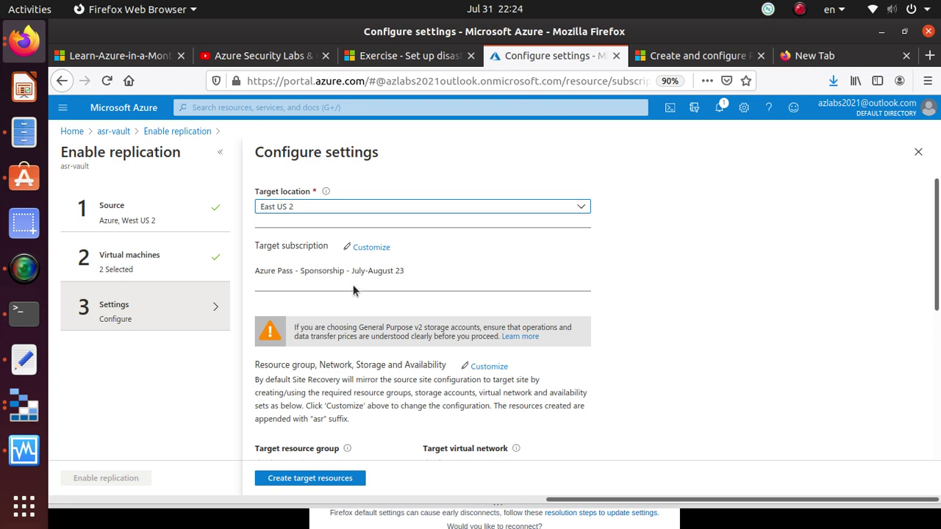
{"action": "left_click_drag", "start_coordinate": [254, 272], "coordinate": [416, 273]}
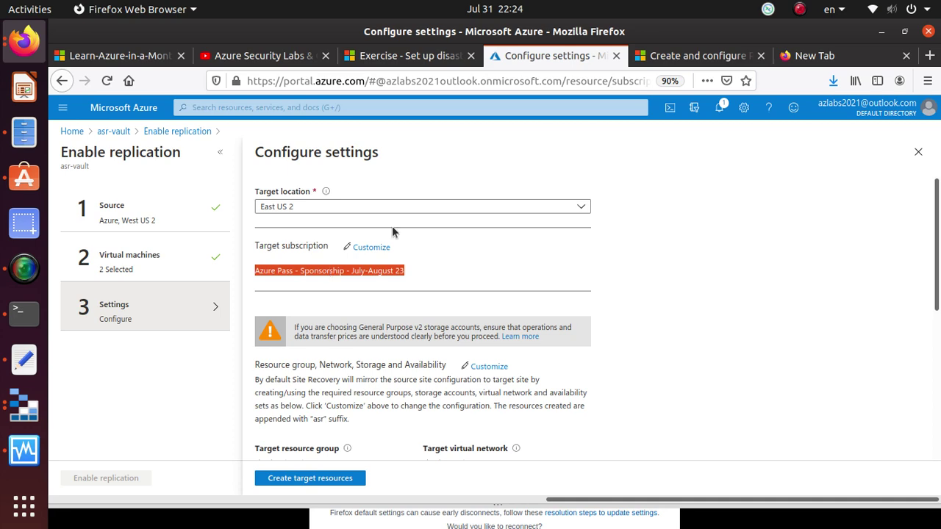
{"action": "scroll", "coordinate": [393, 236], "scroll_direction": "down", "scroll_amount": 3}
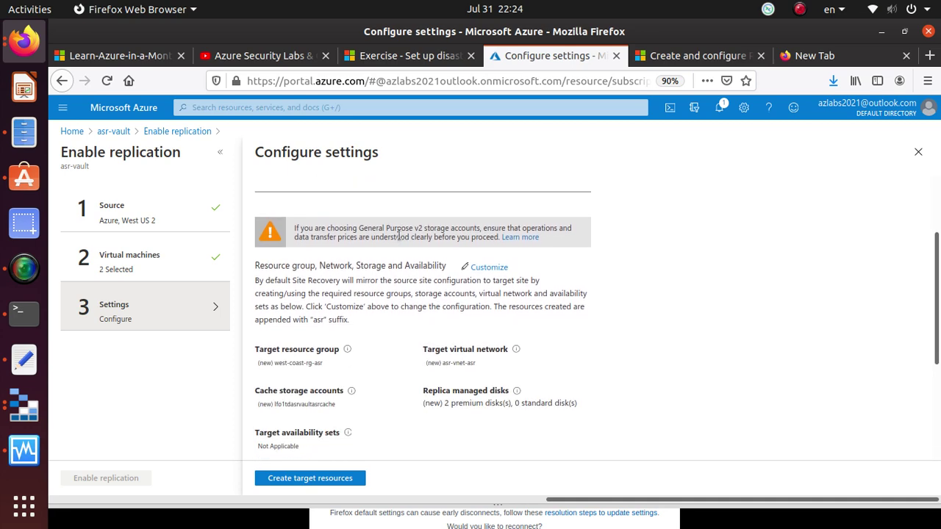
{"action": "scroll", "coordinate": [296, 344], "scroll_direction": "down", "scroll_amount": 2}
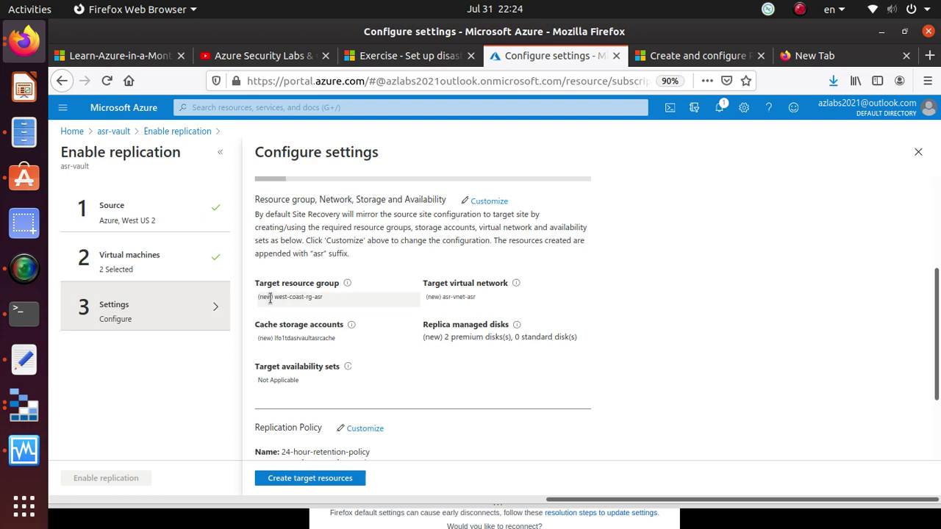
{"action": "triple_click", "coordinate": [316, 297]}
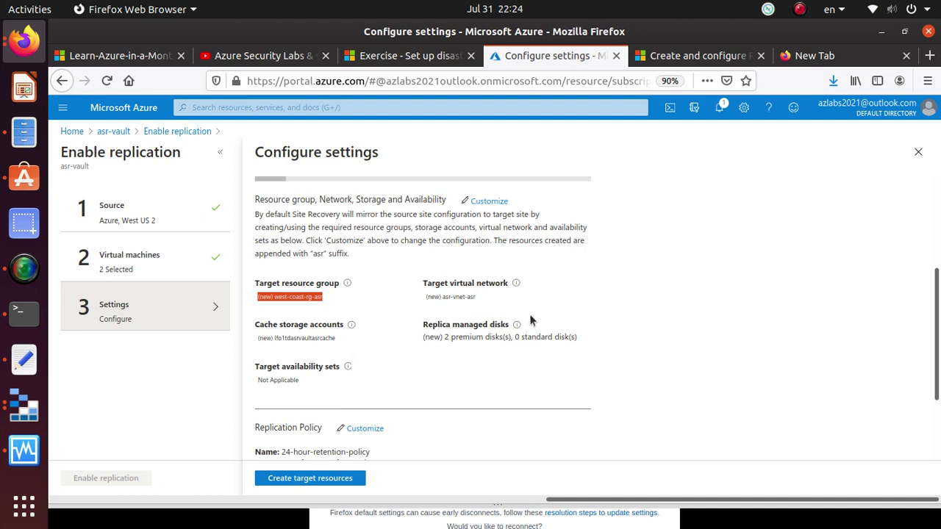
{"action": "left_click", "coordinate": [466, 297]}
{"action": "left_click_drag", "start_coordinate": [465, 296], "coordinate": [475, 296]}
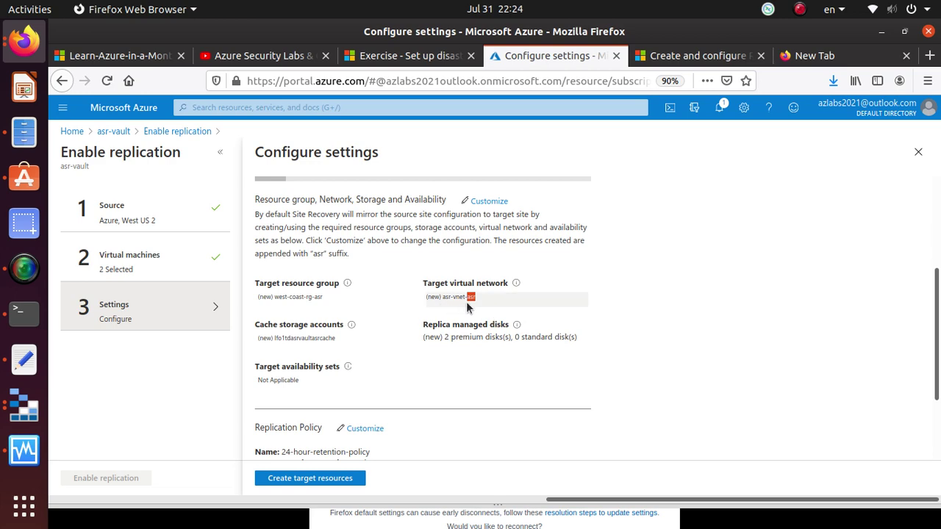
Step: Consult the exercise's example target settings and Customize instruction, and examine the replication policy and extension settings in the portal
{"action": "left_click", "coordinate": [432, 58]}
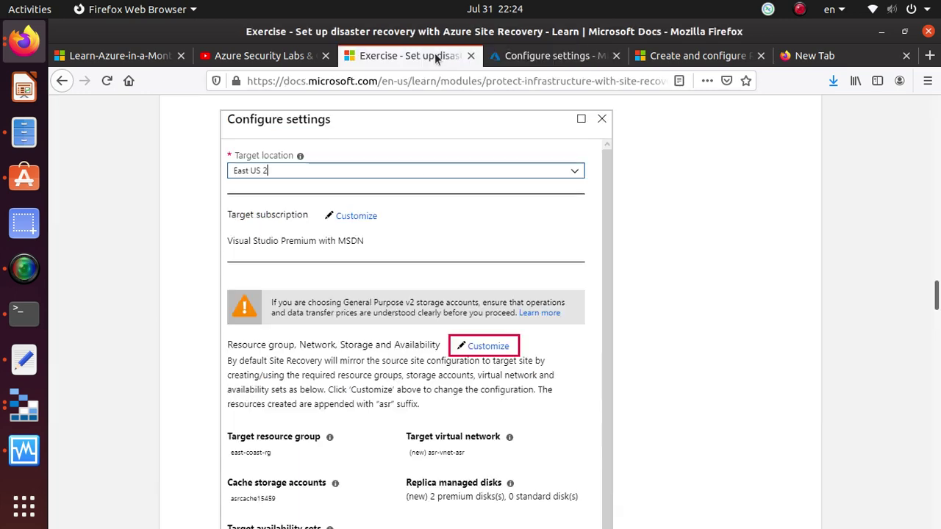
{"action": "scroll", "coordinate": [489, 350], "scroll_direction": "down", "scroll_amount": 5}
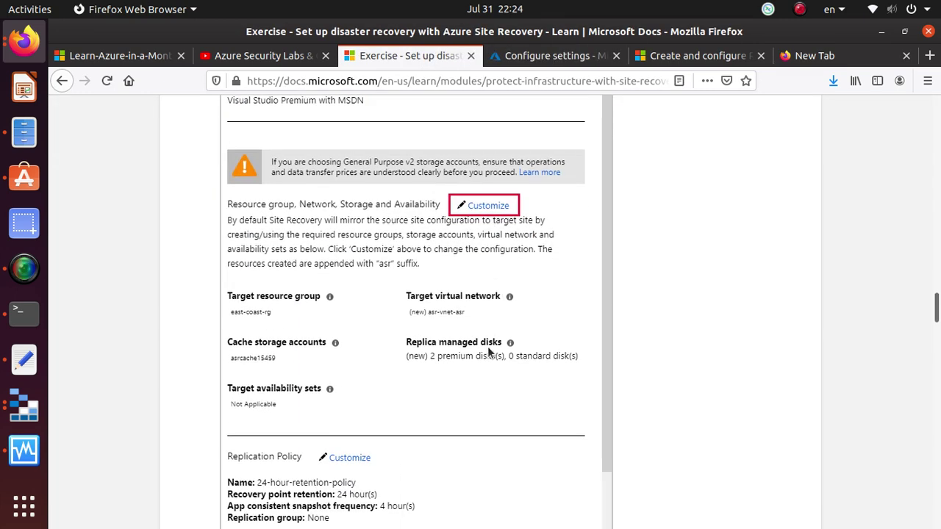
{"action": "scroll", "coordinate": [487, 353], "scroll_direction": "up", "scroll_amount": 2}
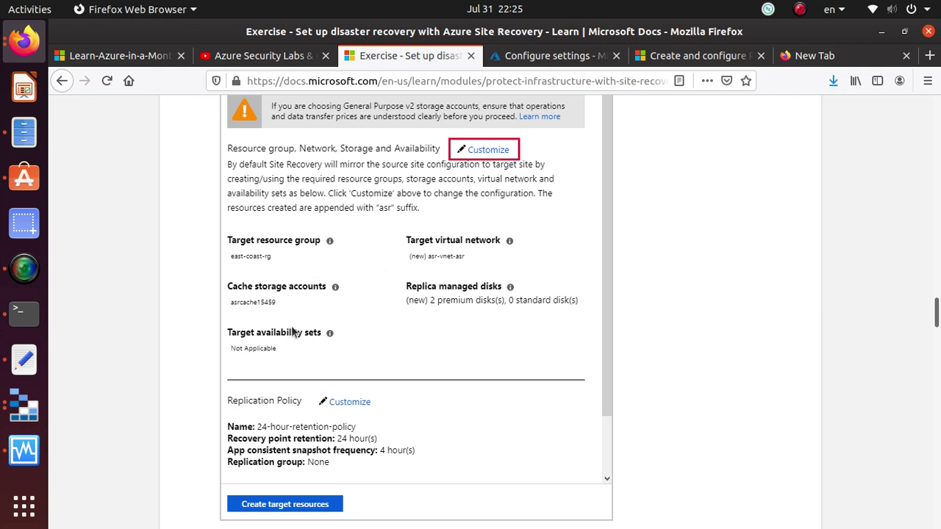
{"action": "scroll", "coordinate": [292, 330], "scroll_direction": "down", "scroll_amount": 5}
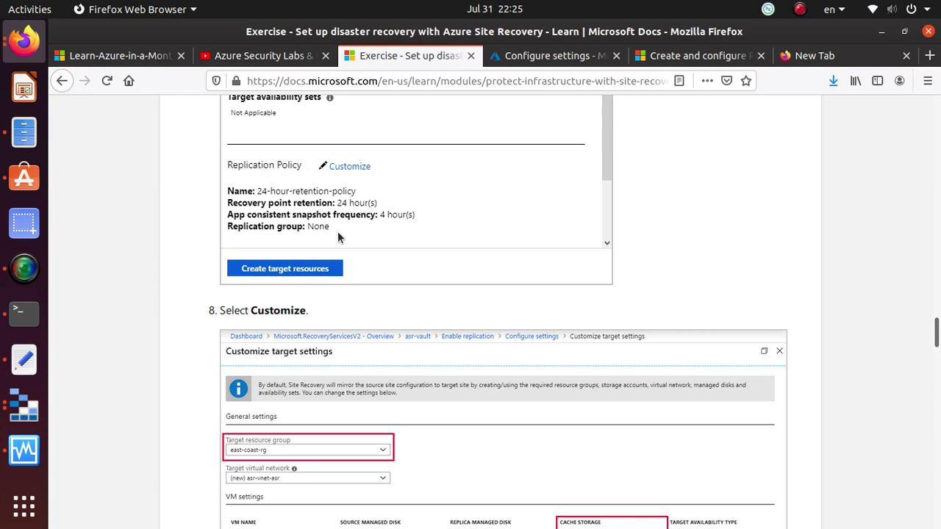
{"action": "left_click", "coordinate": [515, 58]}
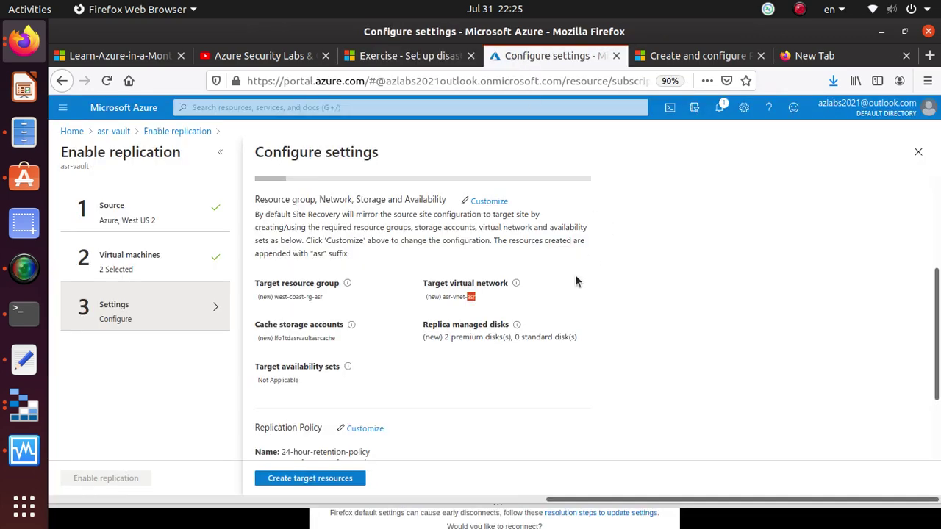
{"action": "scroll", "coordinate": [576, 281], "scroll_direction": "down", "scroll_amount": 3}
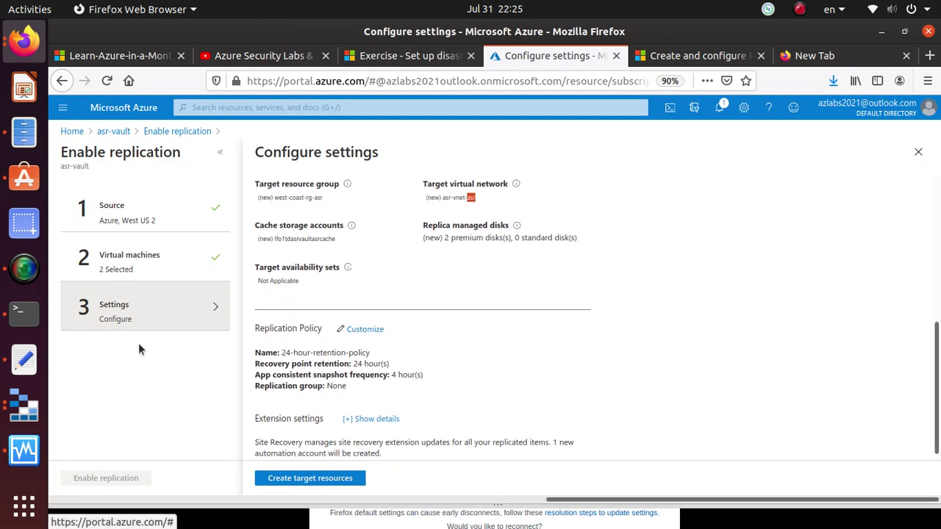
{"action": "left_click", "coordinate": [24, 269]}
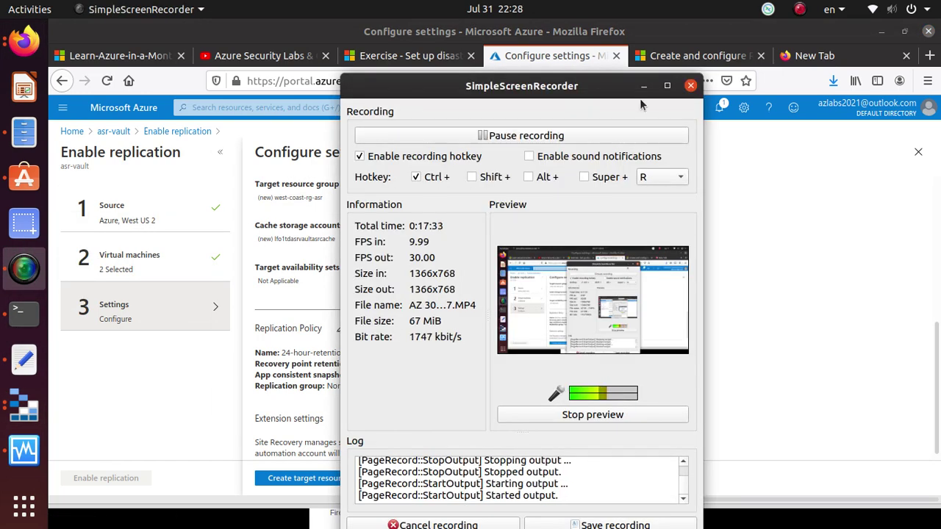
{"action": "key", "text": "alt+Tab"}
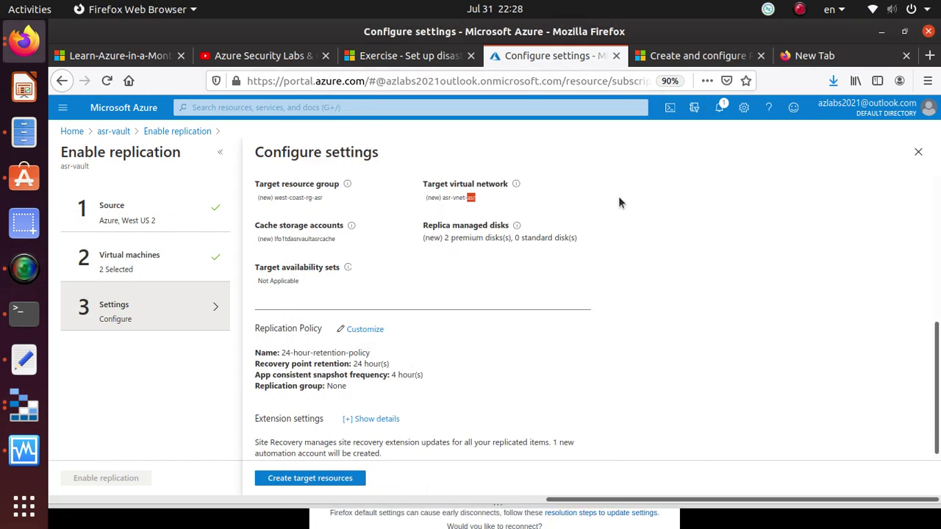
Step: Review the replication policy's customization, keeping Create new and the 4-hour app consistent snapshot frequency, and accept the settings
{"action": "left_click", "coordinate": [368, 328]}
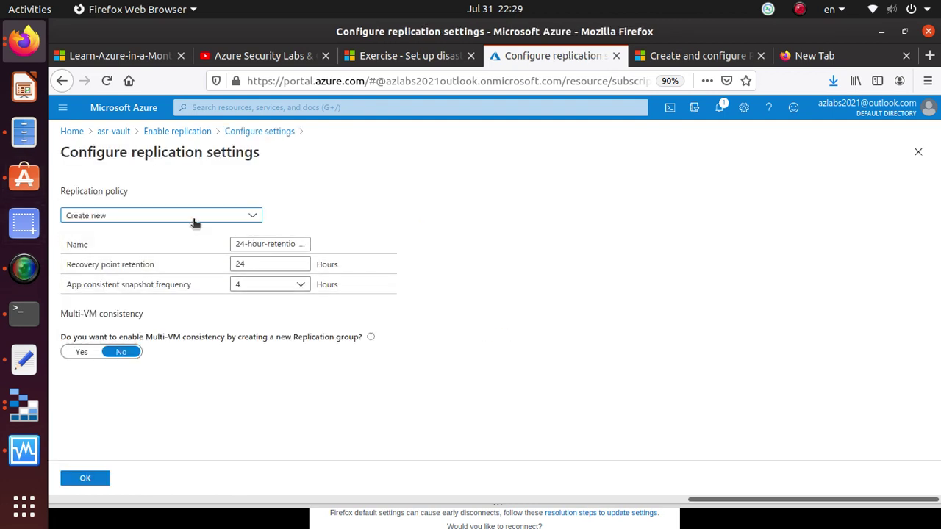
{"action": "left_click", "coordinate": [194, 221]}
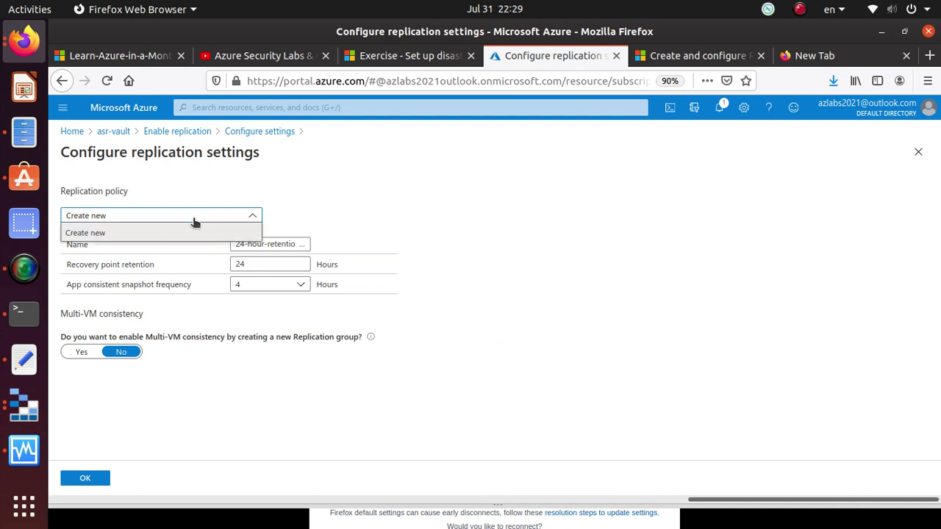
{"action": "left_click", "coordinate": [190, 232]}
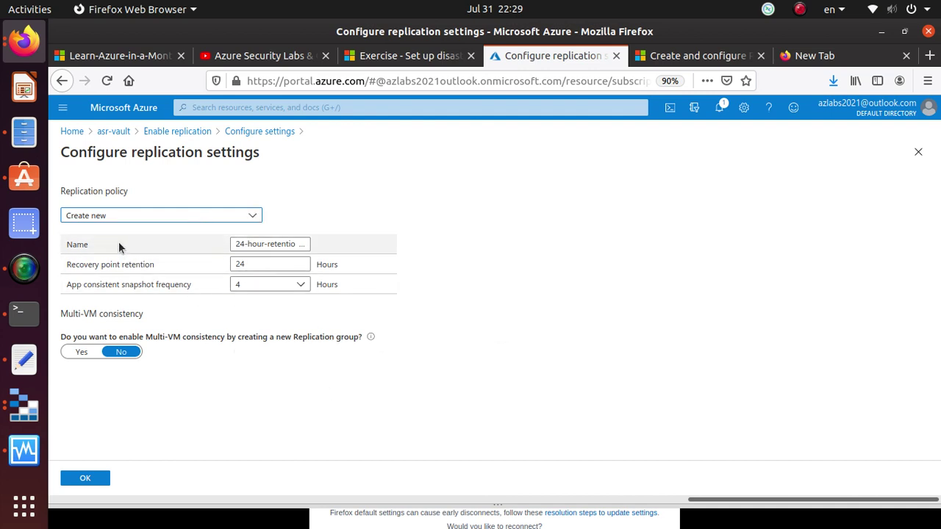
{"action": "left_click", "coordinate": [305, 289]}
{"action": "left_click", "coordinate": [305, 288]}
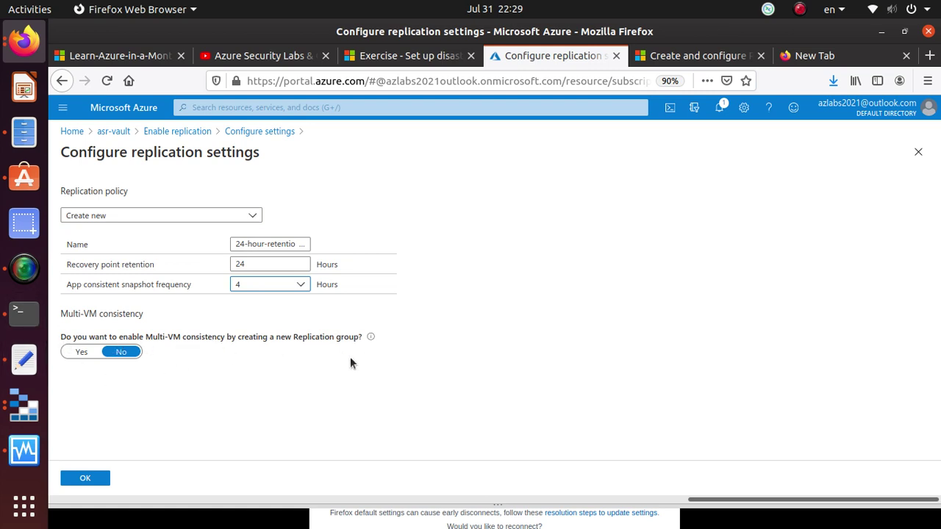
{"action": "left_click", "coordinate": [86, 479]}
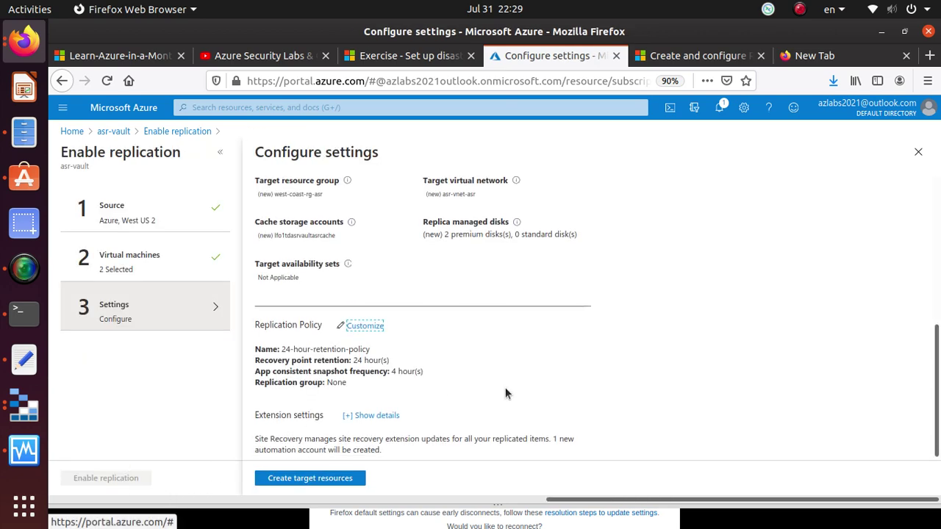
Step: Customize the target settings, choosing east-coast-rg as target resource group and keeping (new) asr-vnet-asr as target virtual network
{"action": "scroll", "coordinate": [379, 303], "scroll_direction": "up", "scroll_amount": 3}
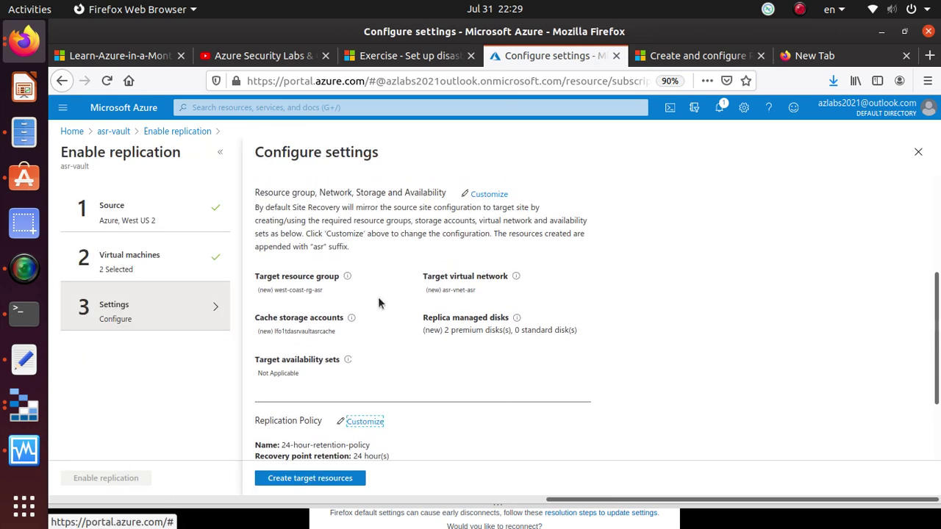
{"action": "left_click", "coordinate": [489, 194]}
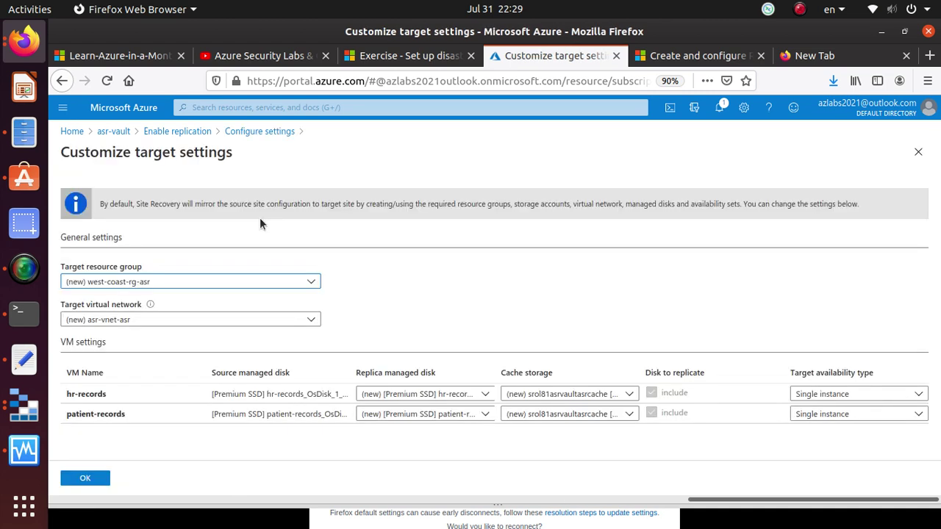
{"action": "left_click", "coordinate": [176, 283]}
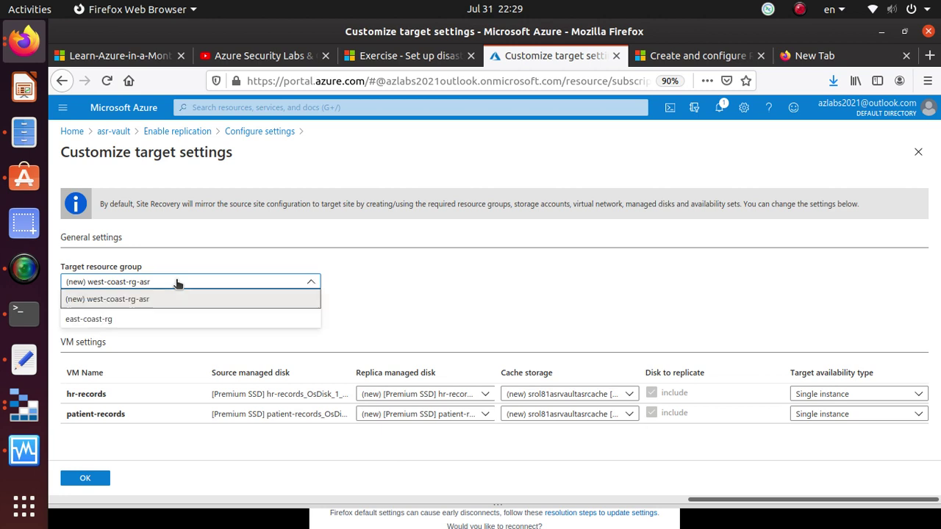
{"action": "left_click", "coordinate": [164, 320]}
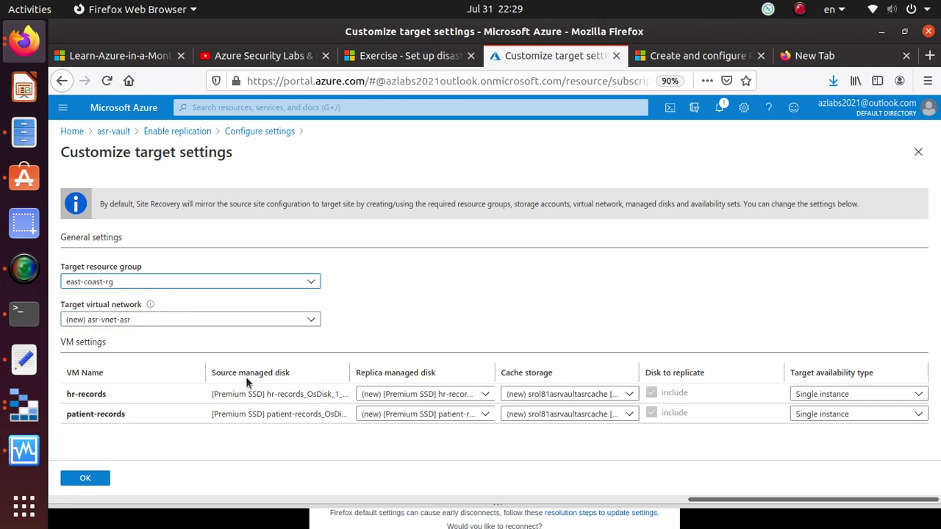
{"action": "left_click", "coordinate": [168, 320]}
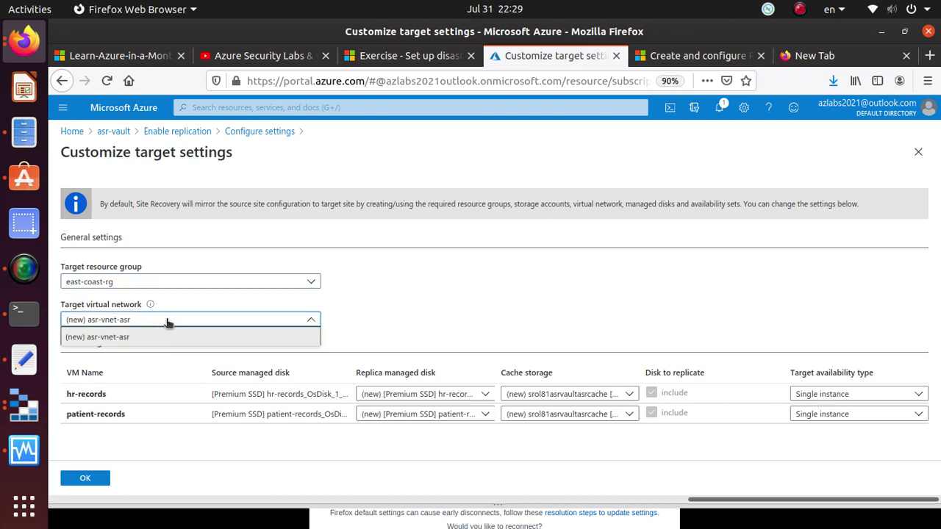
{"action": "left_click", "coordinate": [168, 324]}
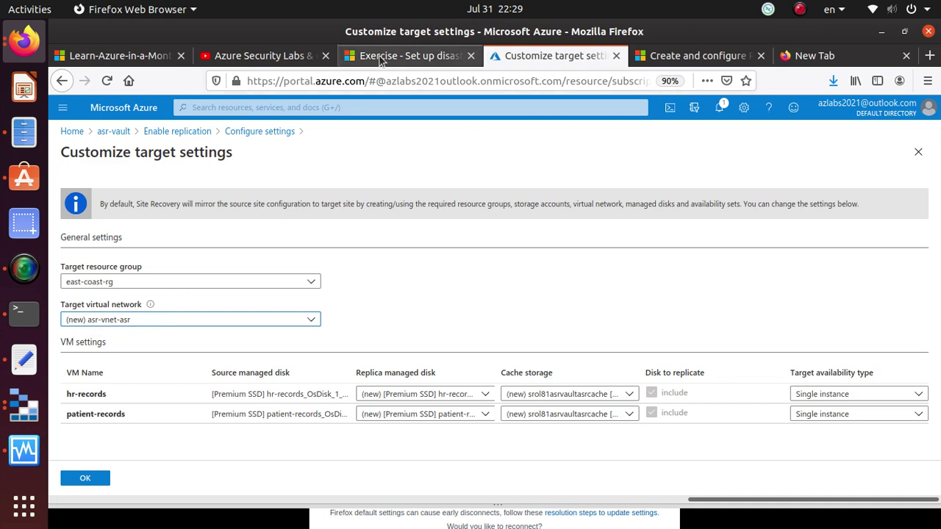
Step: Consult the exercise's example target settings, and examine the cache storage and target availability type options for hr-records in the portal
{"action": "left_click", "coordinate": [408, 56]}
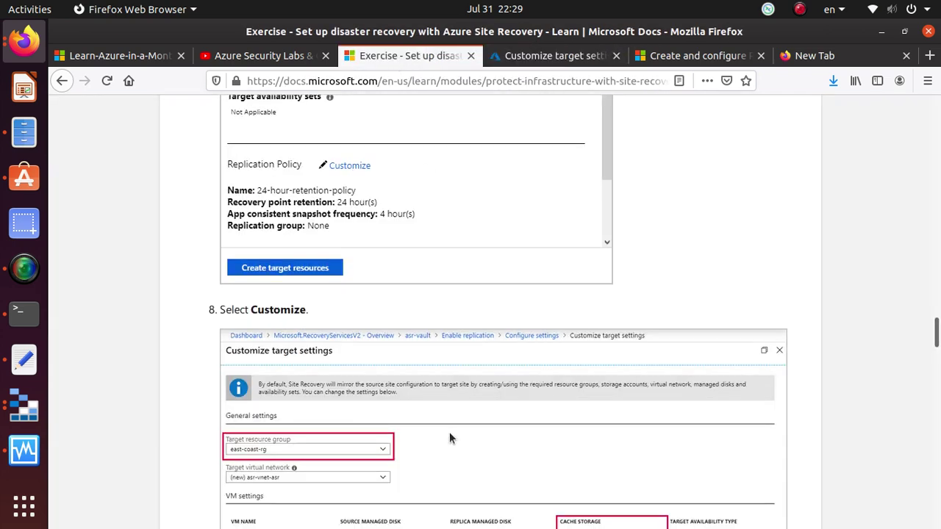
{"action": "scroll", "coordinate": [450, 439], "scroll_direction": "down", "scroll_amount": 1}
{"action": "scroll", "coordinate": [431, 429], "scroll_direction": "down", "scroll_amount": 4}
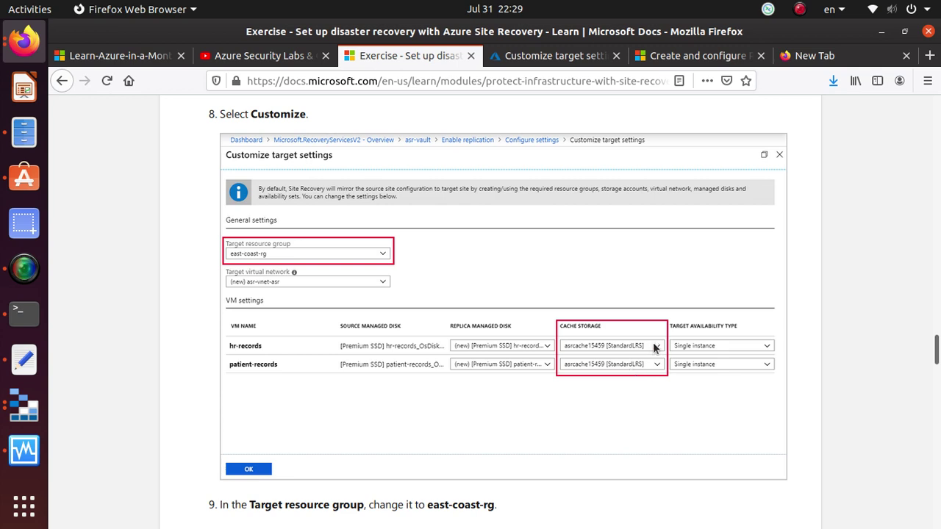
{"action": "left_click", "coordinate": [554, 59]}
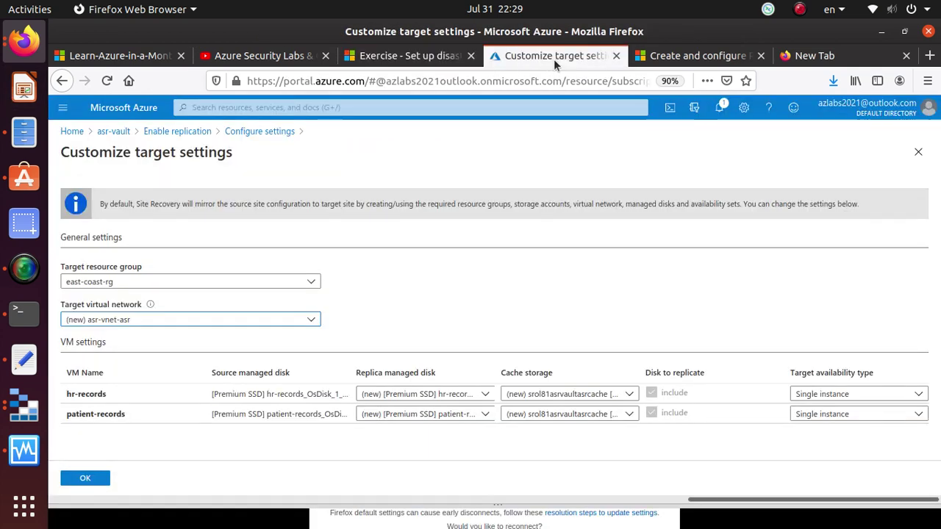
{"action": "left_click", "coordinate": [590, 395]}
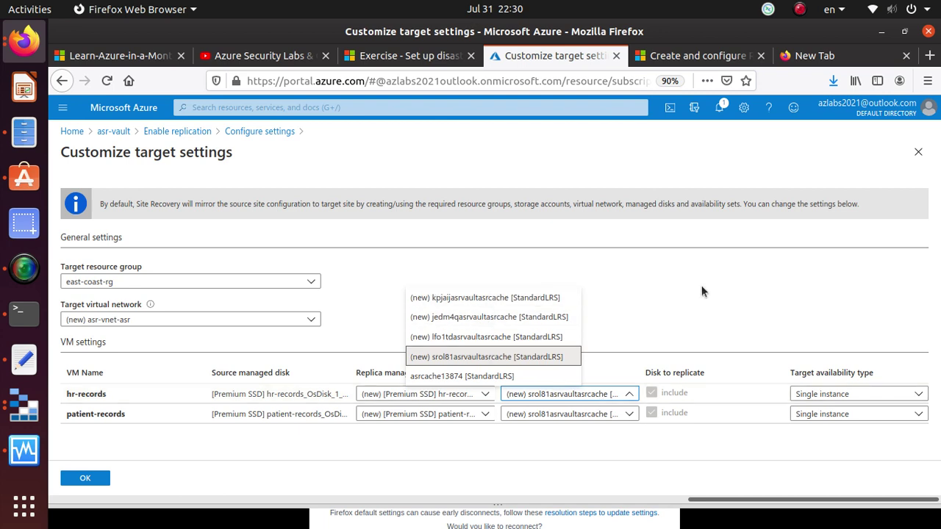
{"action": "left_click", "coordinate": [749, 310]}
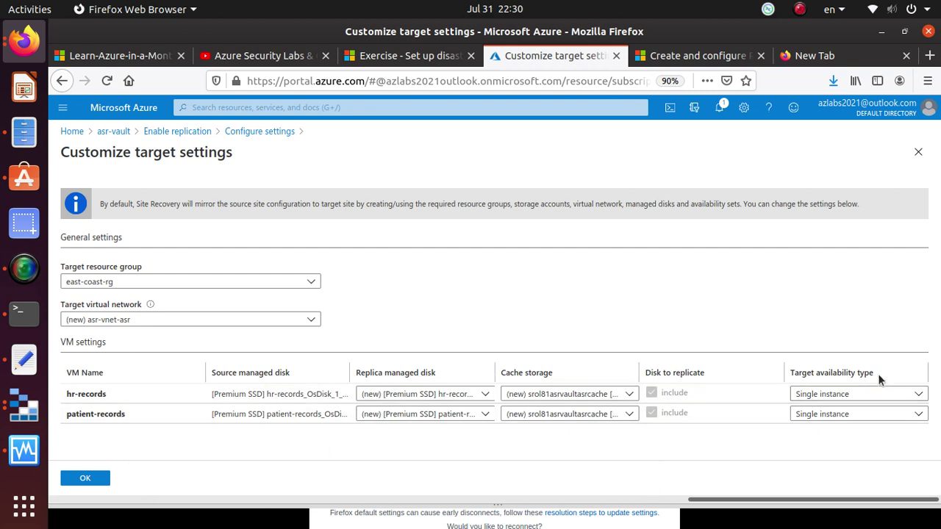
{"action": "left_click", "coordinate": [883, 398]}
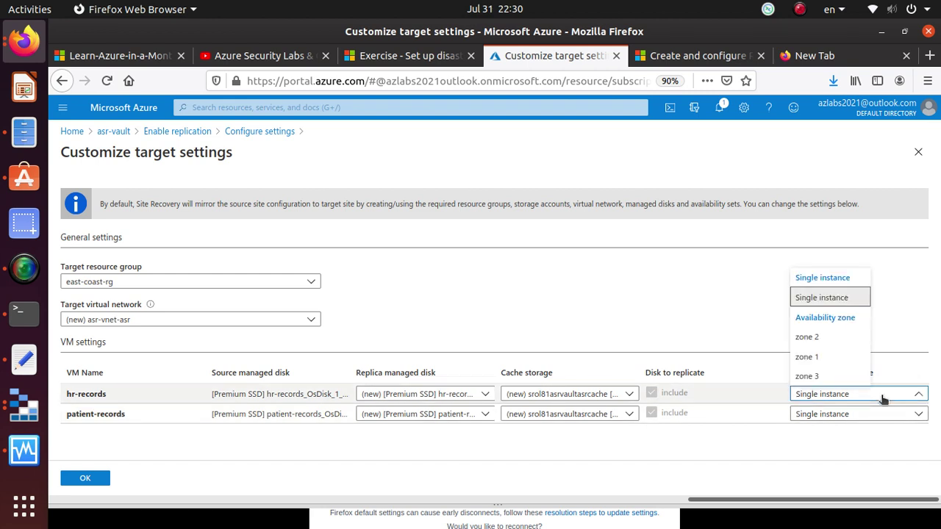
{"action": "left_click", "coordinate": [883, 398]}
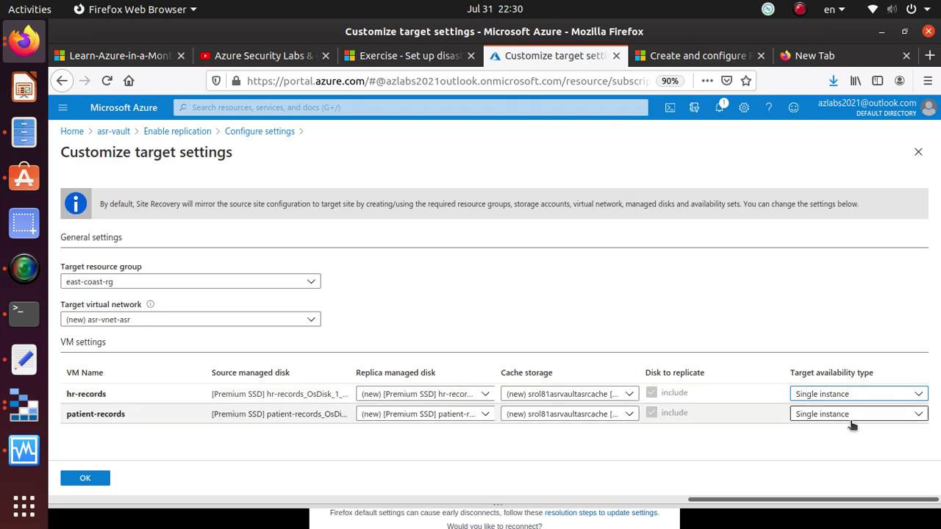
Step: Read the exercise's instructions on target resource group and cache storage, copy the name asrcacheXXXX, and return to the portal's target settings
{"action": "left_click", "coordinate": [404, 56]}
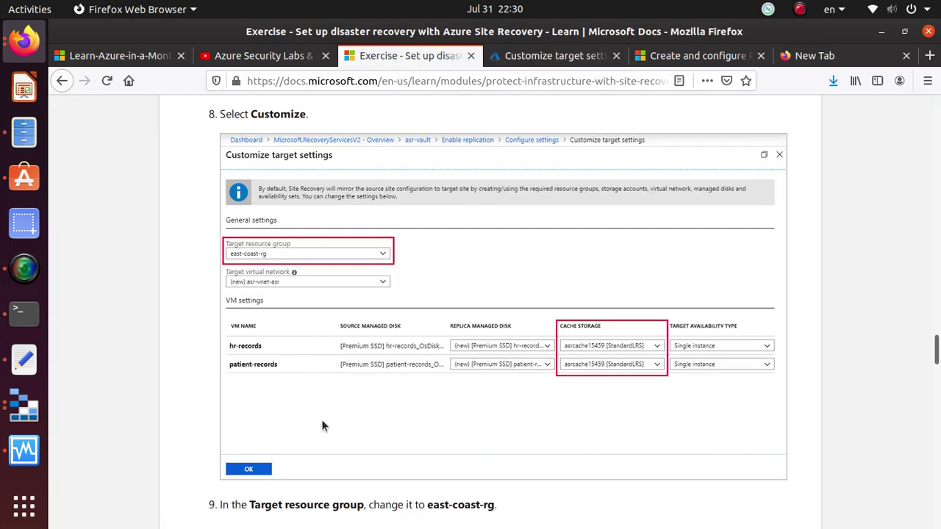
{"action": "scroll", "coordinate": [431, 427], "scroll_direction": "down", "scroll_amount": 2}
{"action": "scroll", "coordinate": [432, 427], "scroll_direction": "up", "scroll_amount": 5}
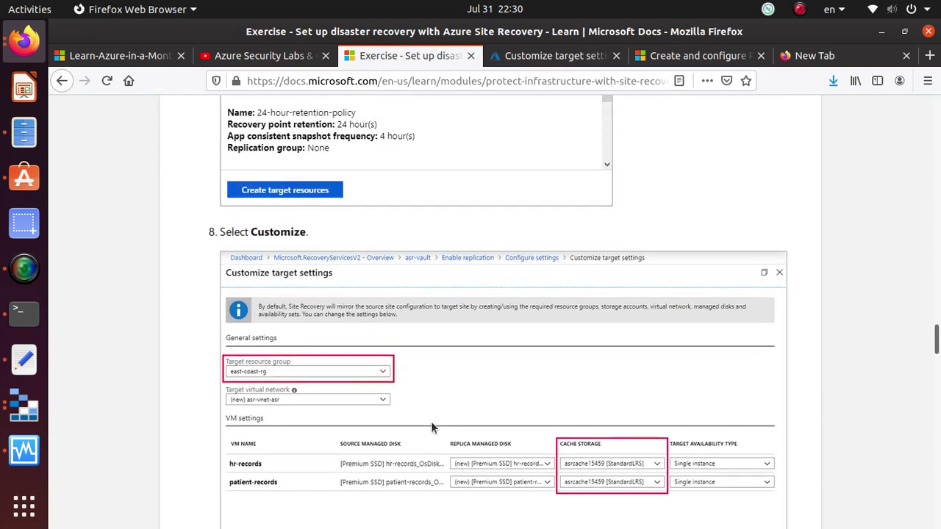
{"action": "scroll", "coordinate": [279, 451], "scroll_direction": "down", "scroll_amount": 5}
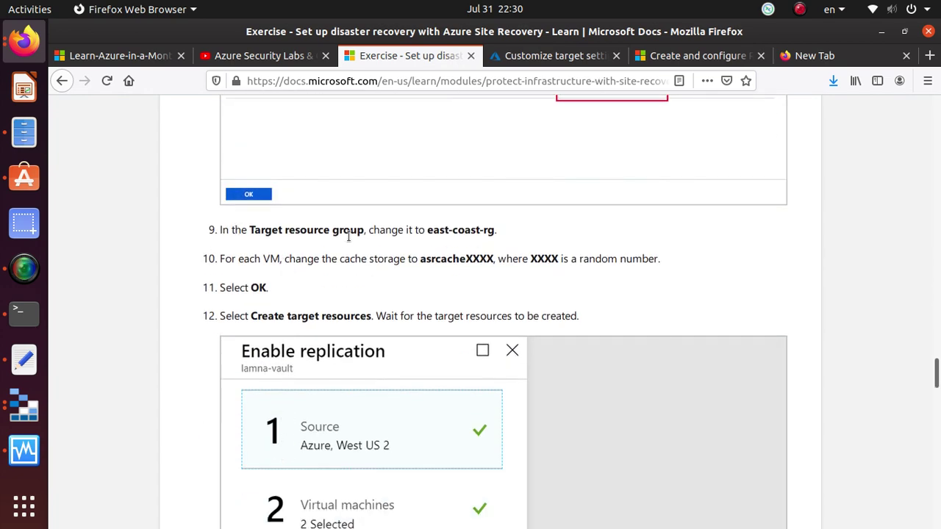
{"action": "triple_click", "coordinate": [479, 230]}
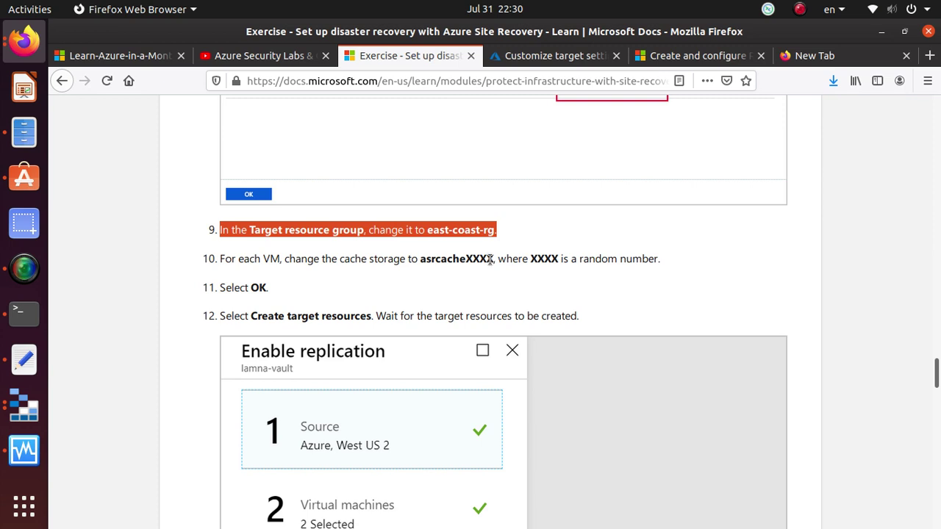
{"action": "left_click_drag", "start_coordinate": [490, 259], "coordinate": [422, 261]}
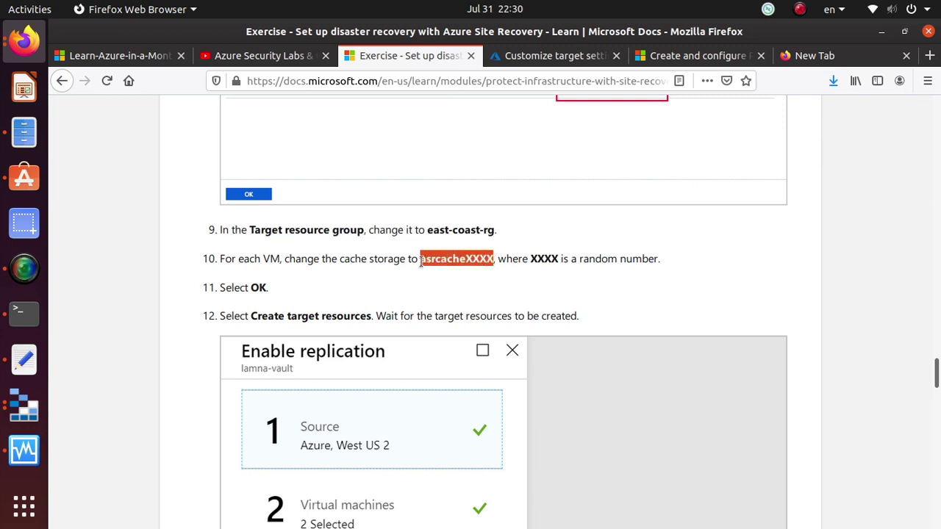
{"action": "right_click", "coordinate": [421, 261]}
{"action": "left_click", "coordinate": [456, 269]}
{"action": "scroll", "coordinate": [581, 268], "scroll_direction": "up", "scroll_amount": 3}
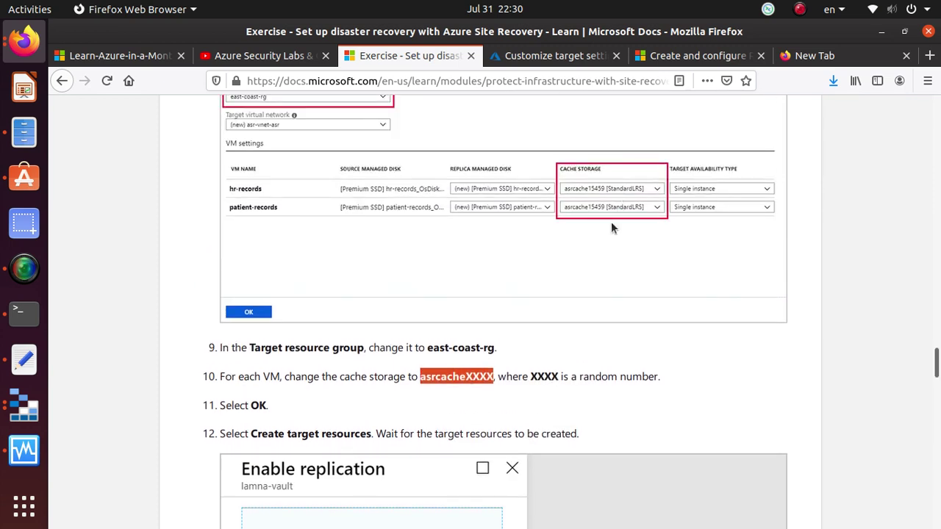
{"action": "key", "text": "alt+Tab"}
{"action": "key", "text": "alt+Tab"}
{"action": "left_click", "coordinate": [565, 61]}
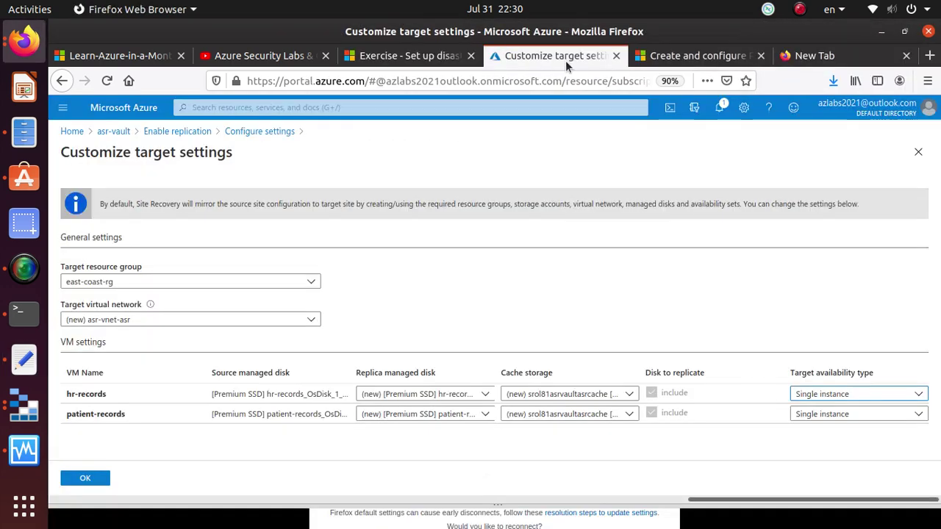
Step: Set the cache storage for hr-records to (new) kpjaijasrvaultasrcache [StandardLRS]
{"action": "left_click", "coordinate": [631, 395]}
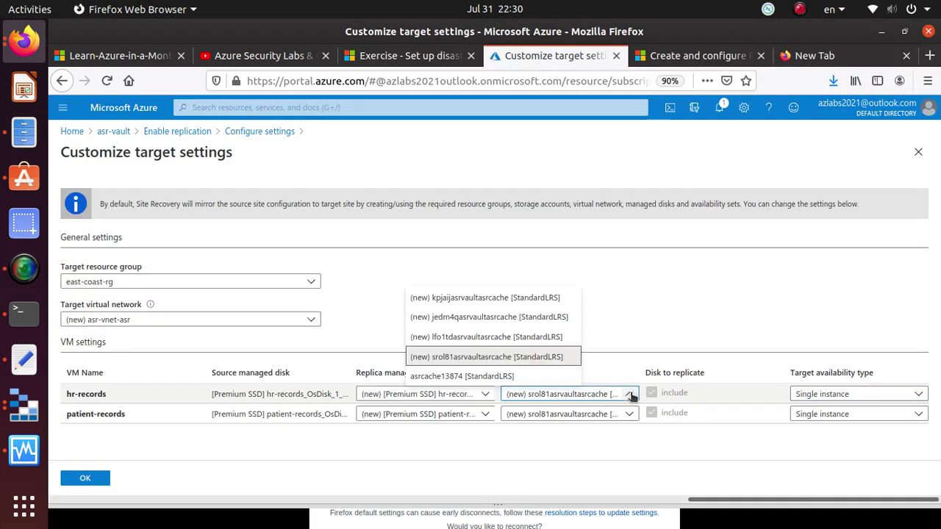
{"action": "left_click", "coordinate": [452, 300]}
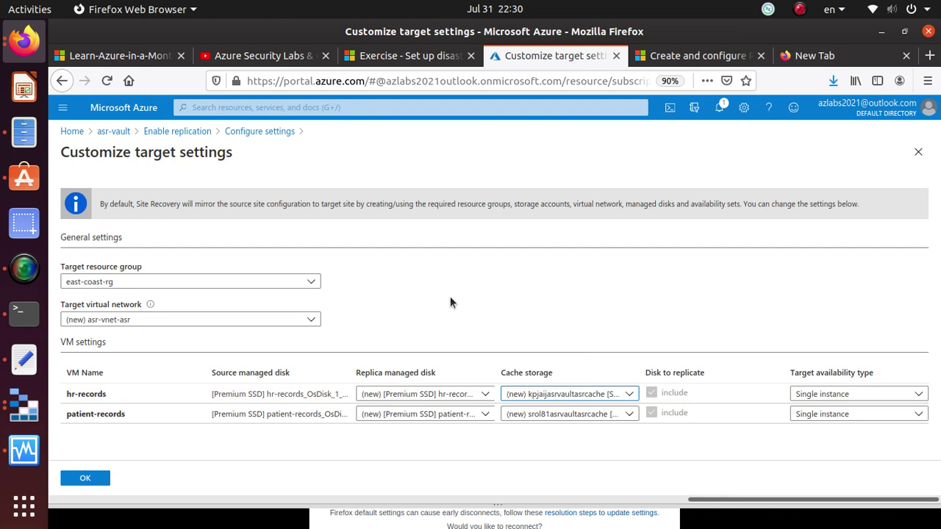
{"action": "left_click", "coordinate": [584, 397]}
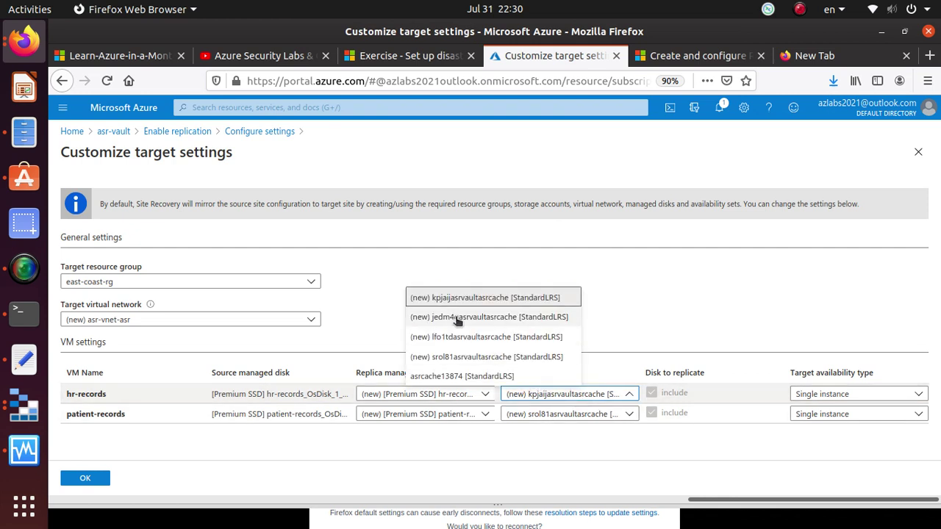
{"action": "left_click", "coordinate": [427, 299]}
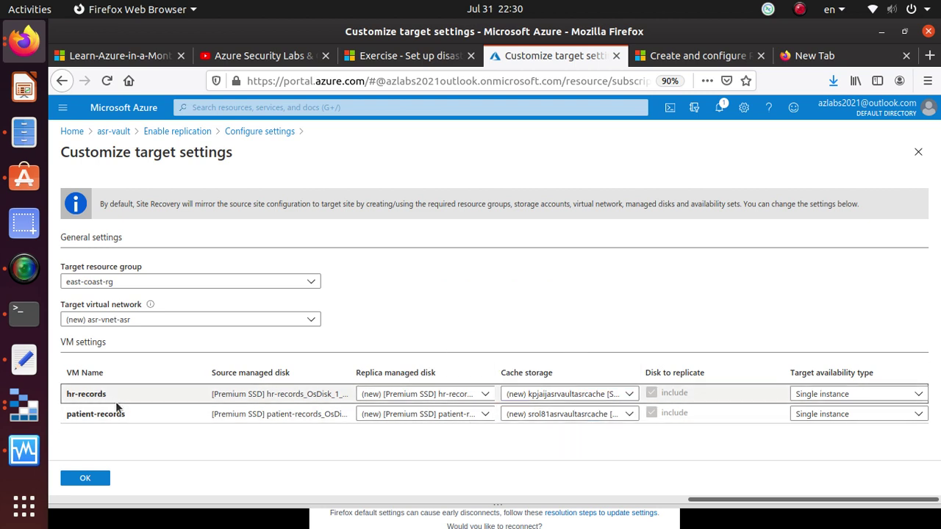
{"action": "double_click", "coordinate": [138, 394]}
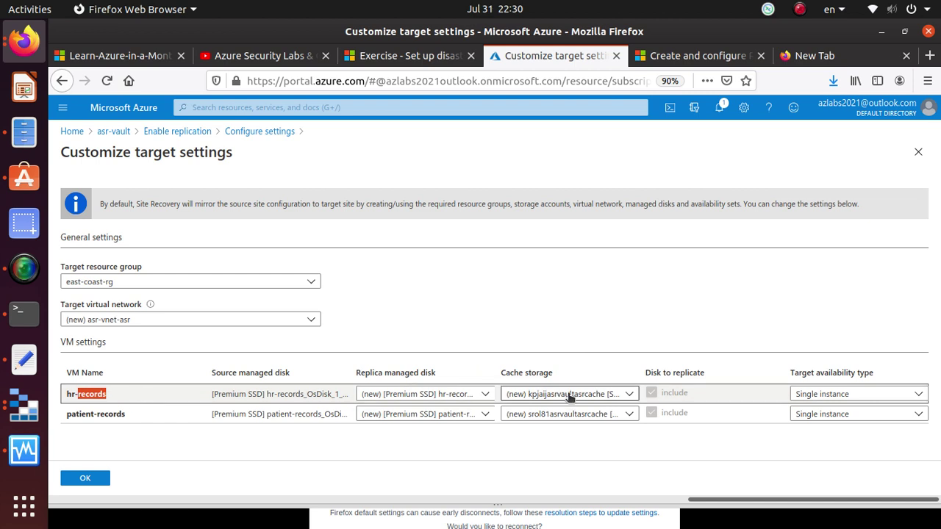
Step: Set the cache storage for both hr-records and patient-records to asrcache13874 [StandardLRS]
{"action": "left_click", "coordinate": [592, 395]}
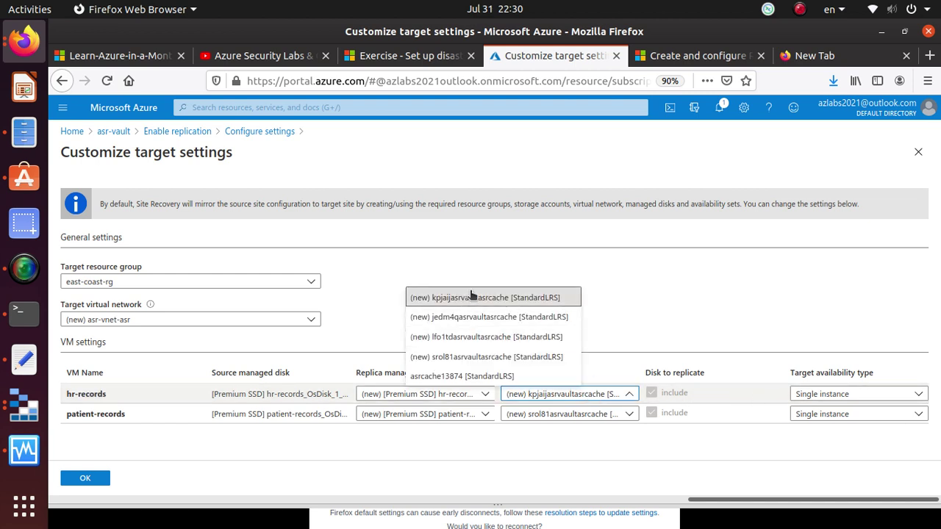
{"action": "left_click", "coordinate": [554, 395]}
{"action": "left_click", "coordinate": [552, 394]}
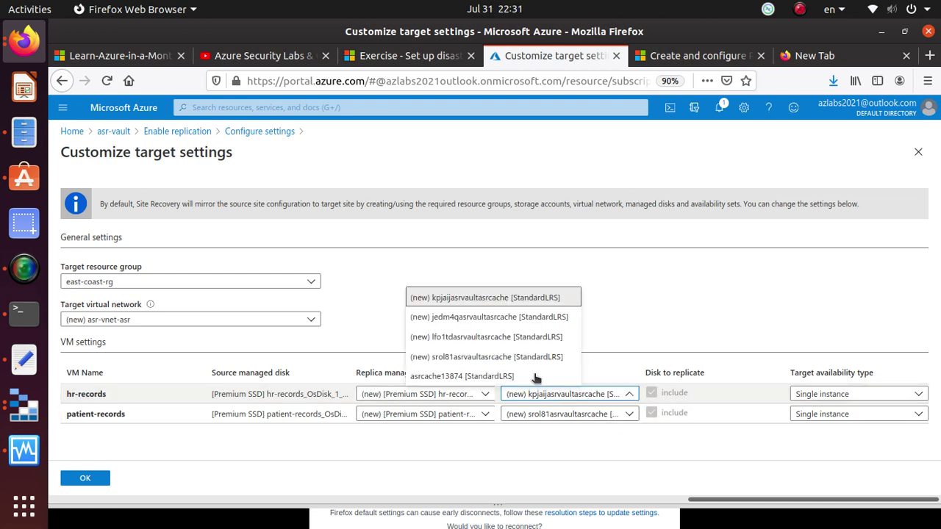
{"action": "left_click", "coordinate": [476, 376]}
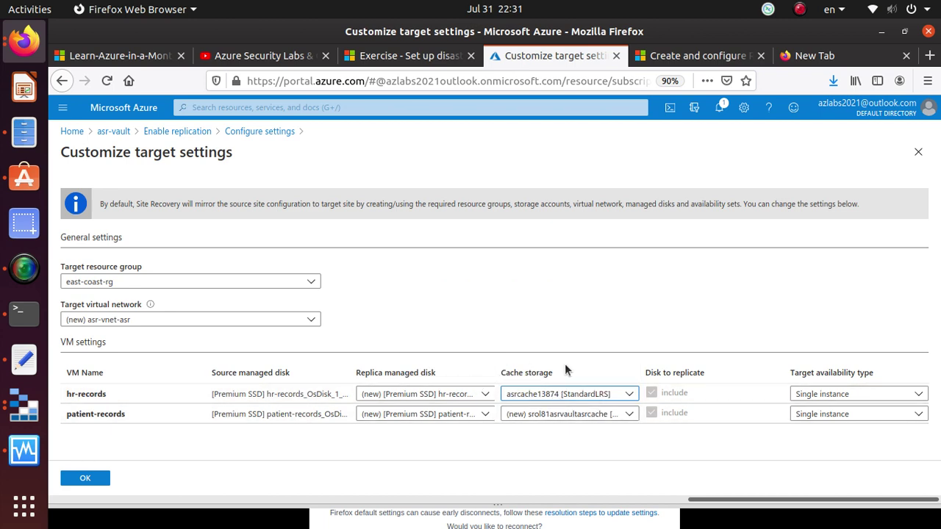
{"action": "left_click", "coordinate": [571, 414]}
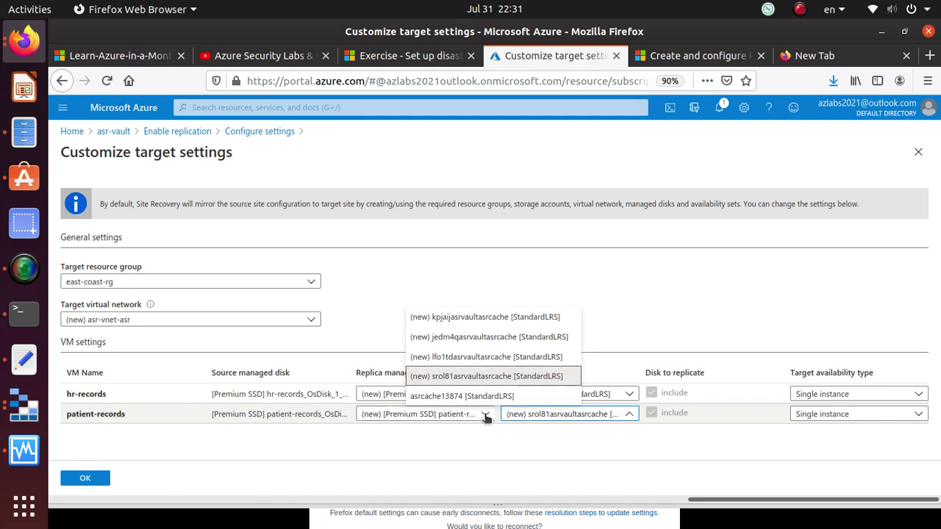
{"action": "left_click", "coordinate": [463, 396]}
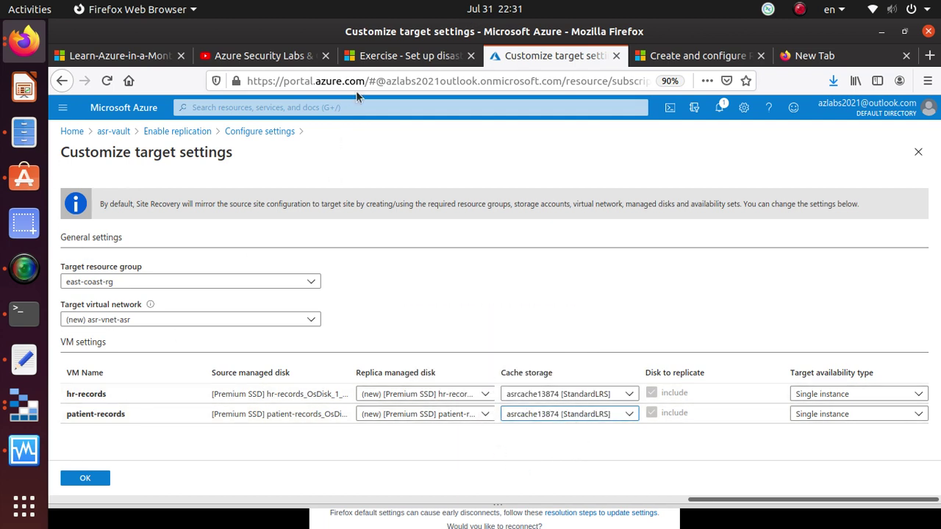
Step: Recheck the exercise's cache storage instruction, and open the portal's home page in a separate tab, signing in with the account password
{"action": "left_click", "coordinate": [408, 55]}
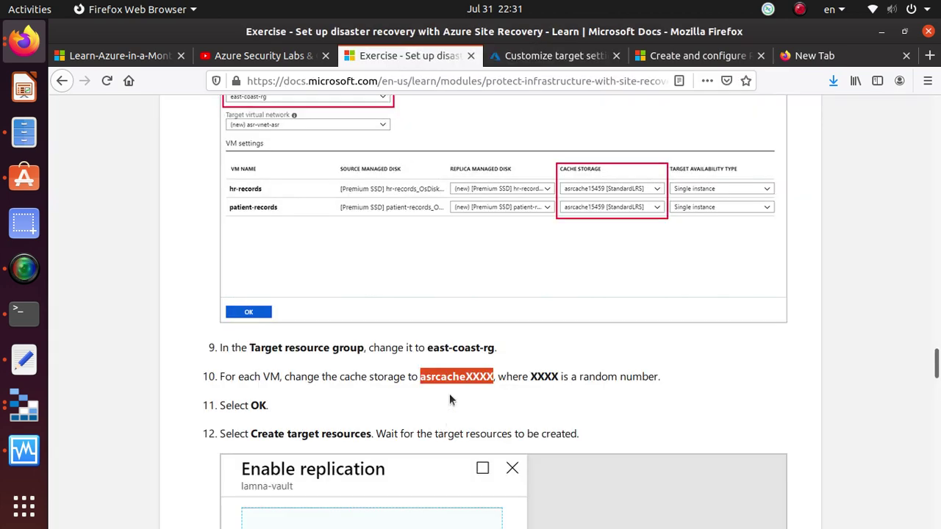
{"action": "left_click", "coordinate": [490, 58]}
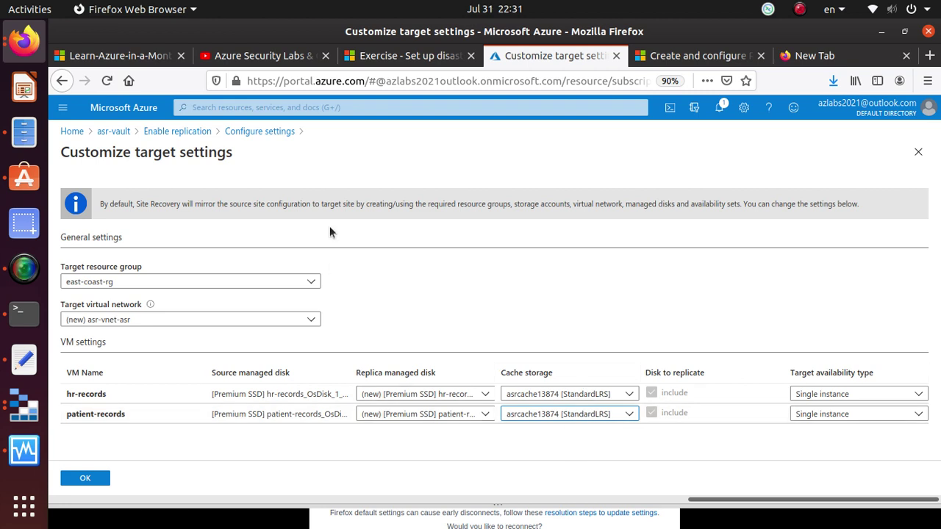
{"action": "right_click", "coordinate": [74, 136]}
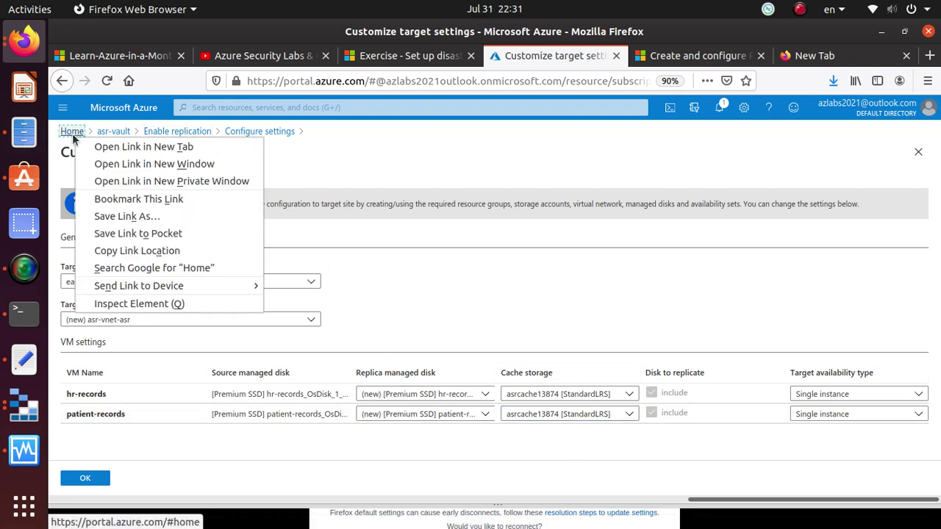
{"action": "left_click", "coordinate": [91, 150]}
{"action": "left_click", "coordinate": [588, 52]}
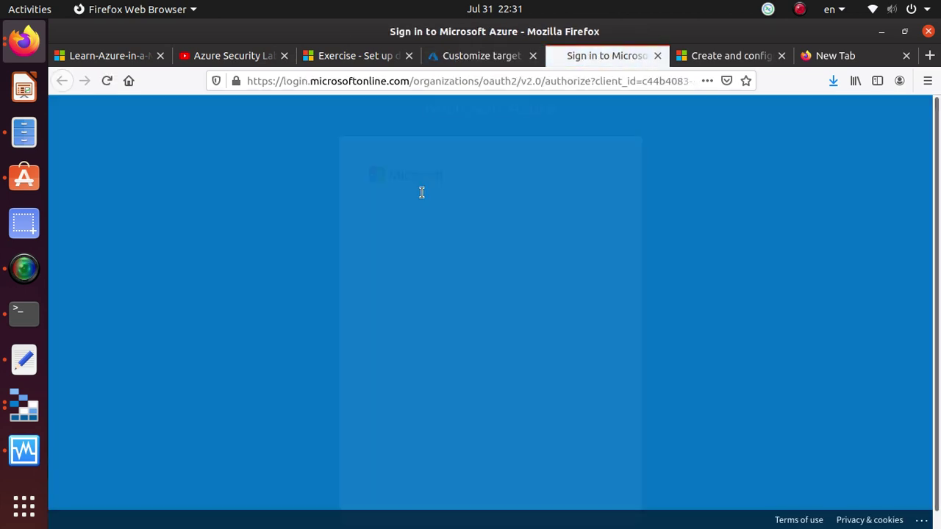
{"action": "left_click", "coordinate": [560, 261]}
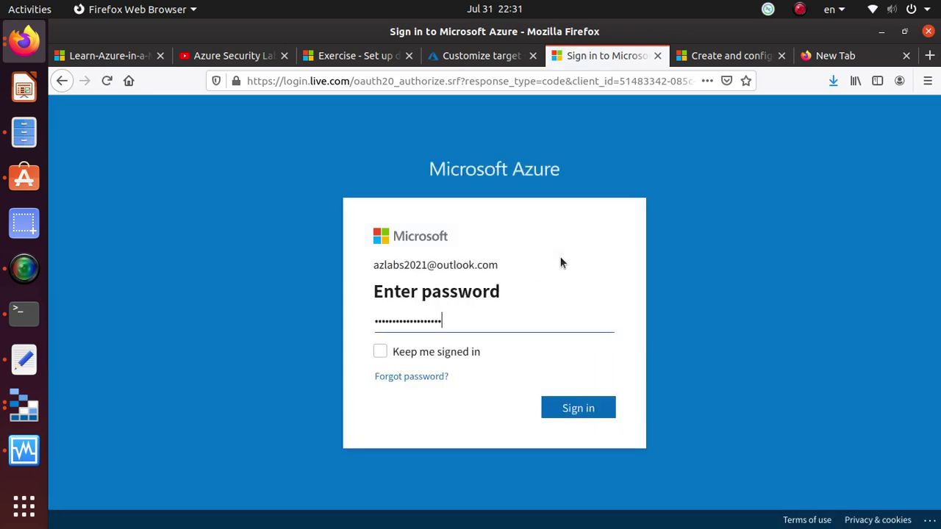
{"action": "left_click", "coordinate": [607, 416]}
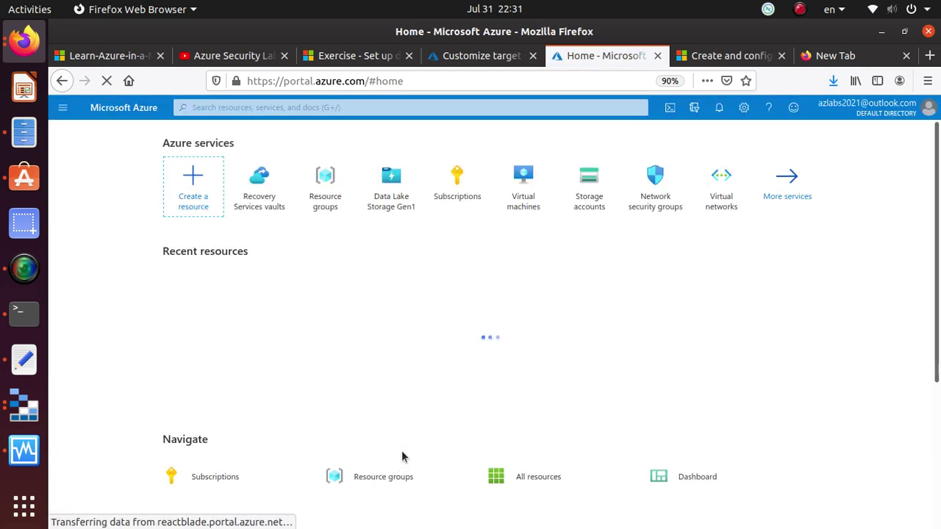
Step: Look up the storage account asrcache13874 and examine the resources in its resource group, west-coast-rg
{"action": "left_click", "coordinate": [589, 182]}
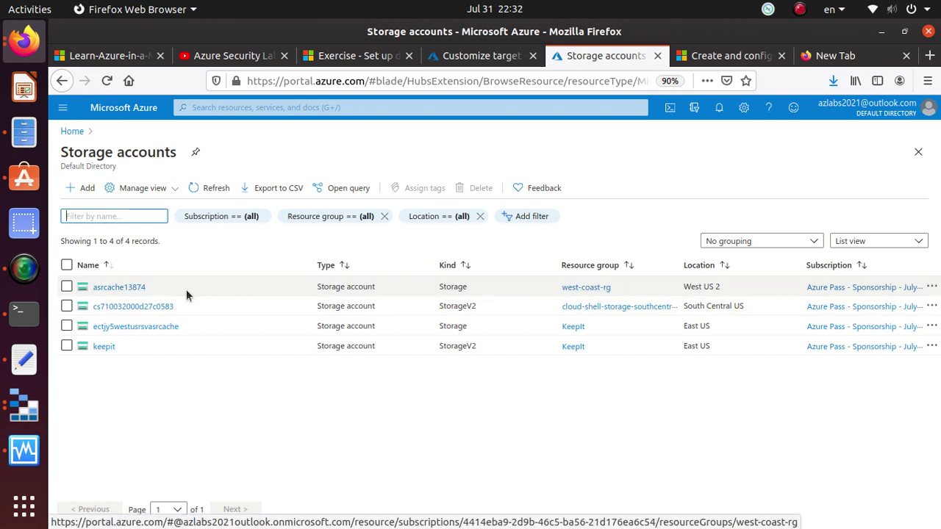
{"action": "left_click", "coordinate": [592, 288]}
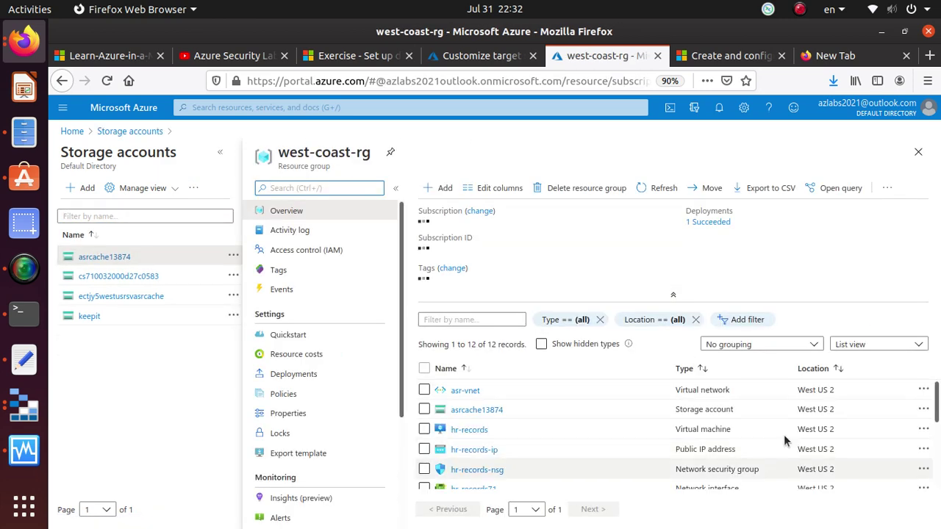
{"action": "scroll", "coordinate": [640, 450], "scroll_direction": "down", "scroll_amount": 3}
{"action": "scroll", "coordinate": [640, 456], "scroll_direction": "up", "scroll_amount": 3}
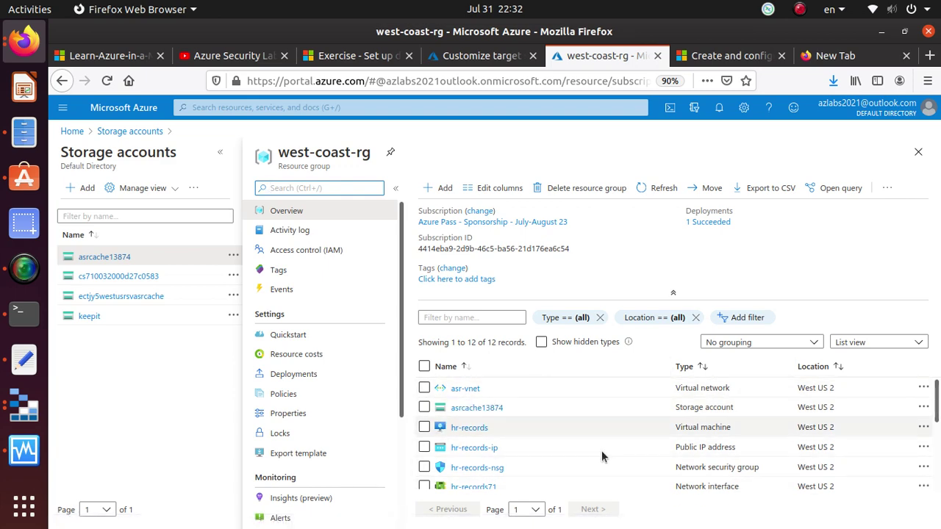
Step: Confirm the customized target settings for both VMs, and read the exercise's instructions on creating target resources and enabling replication
{"action": "left_click", "coordinate": [482, 56]}
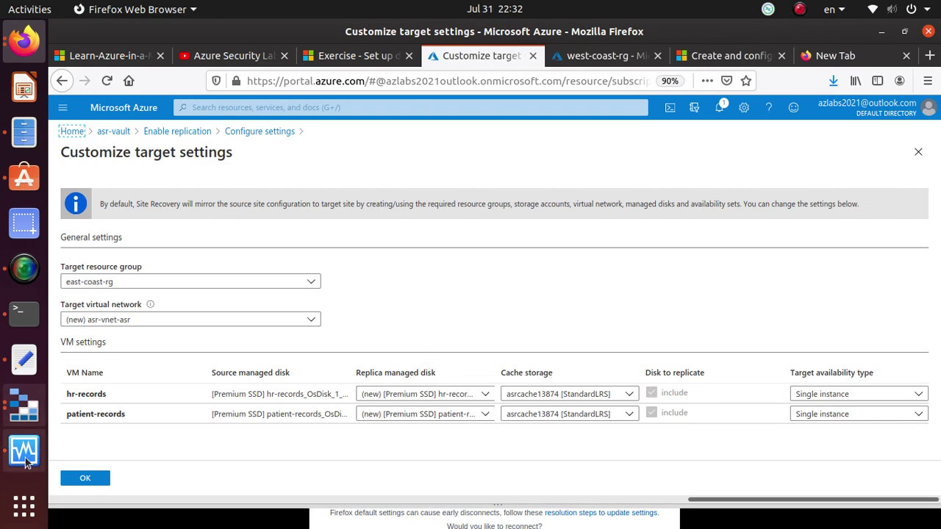
{"action": "left_click", "coordinate": [77, 478]}
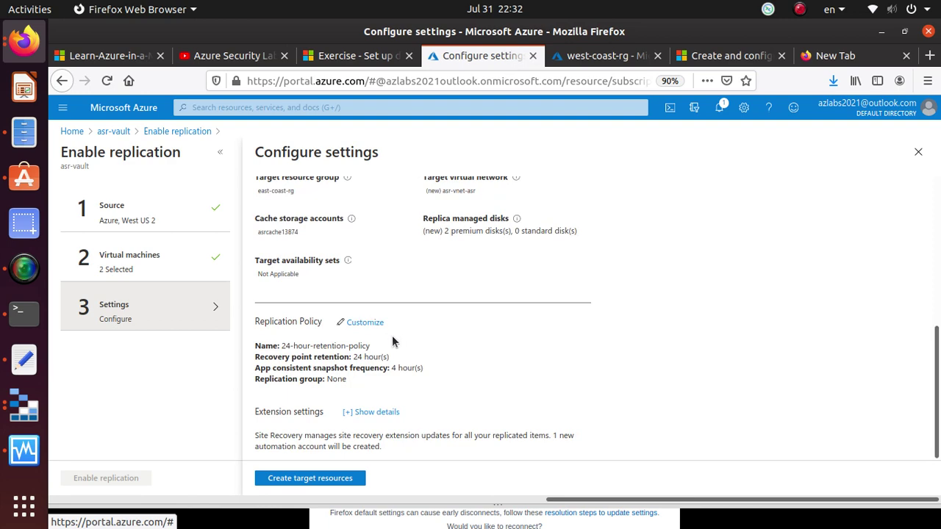
{"action": "left_click", "coordinate": [388, 57]}
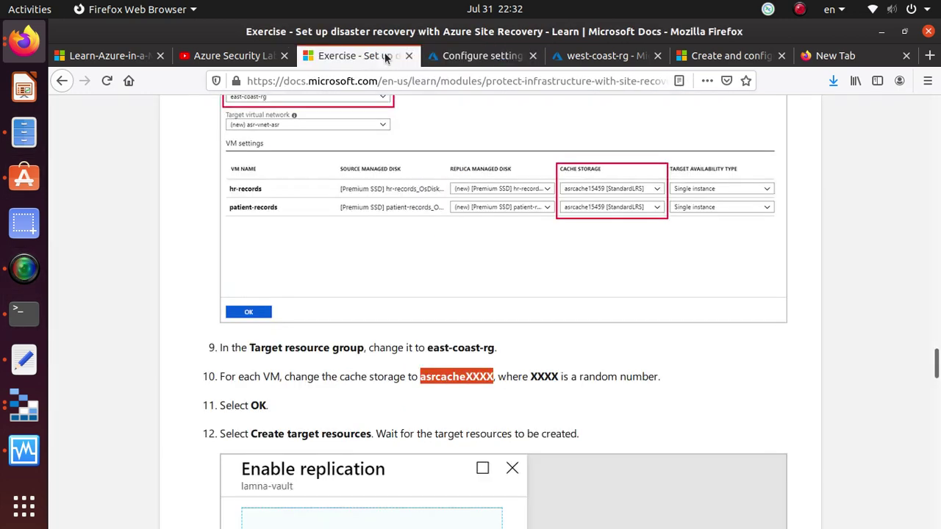
{"action": "scroll", "coordinate": [474, 342], "scroll_direction": "down", "scroll_amount": 1}
{"action": "scroll", "coordinate": [480, 345], "scroll_direction": "down", "scroll_amount": 2}
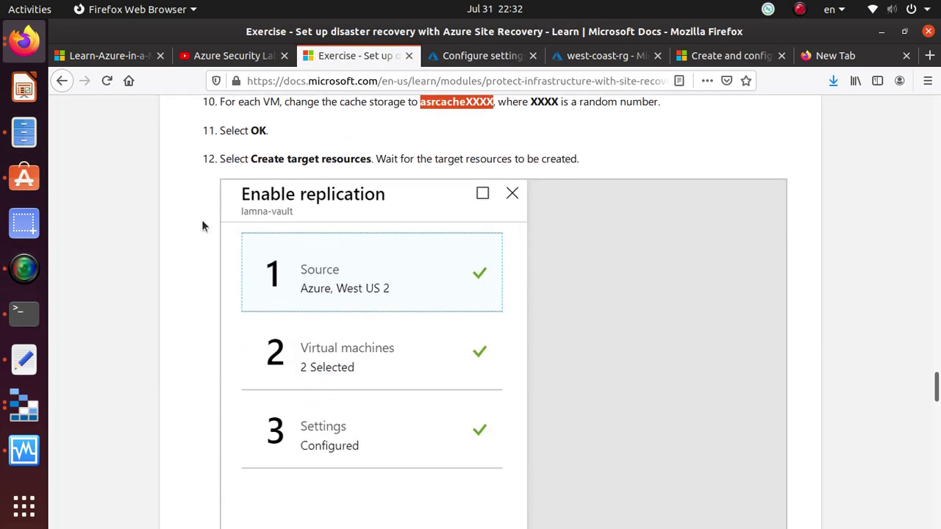
{"action": "scroll", "coordinate": [225, 186], "scroll_direction": "down", "scroll_amount": 4}
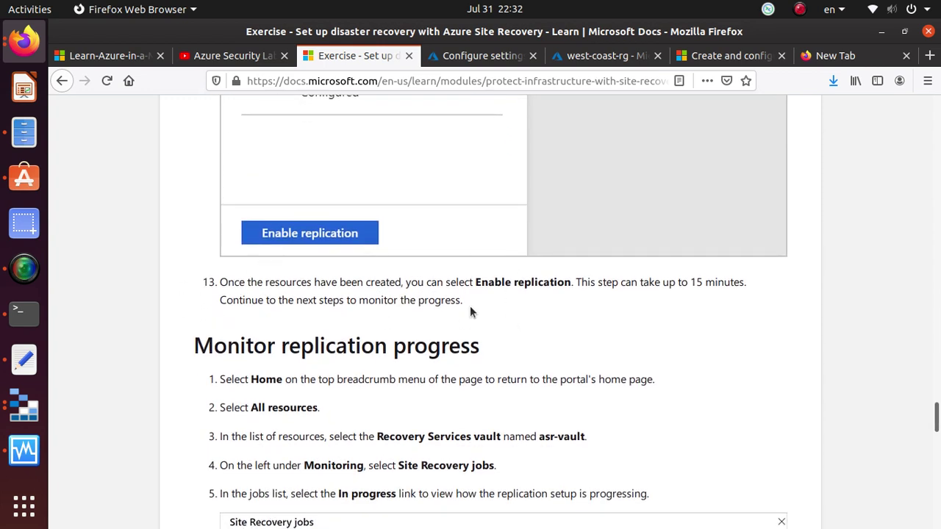
{"action": "left_click_drag", "start_coordinate": [469, 306], "coordinate": [146, 271]}
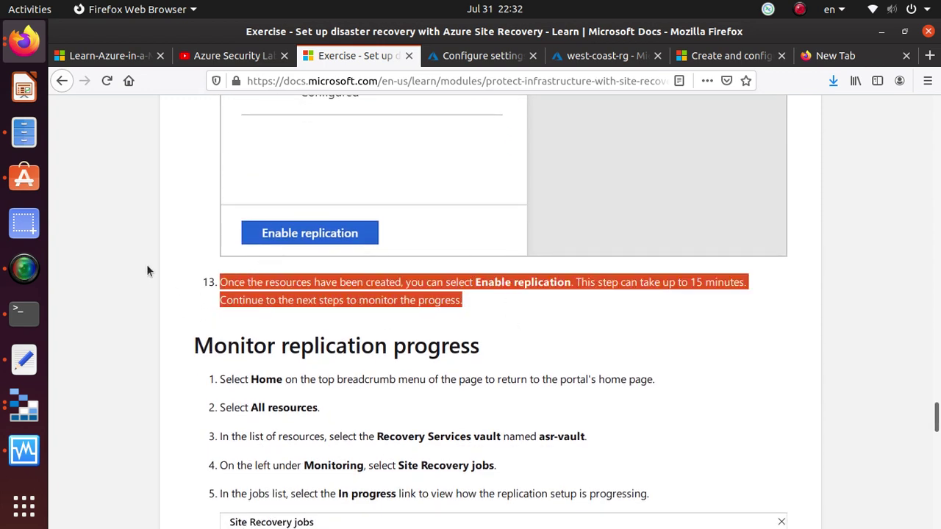
Step: Review the replication settings, create the target resources, and enable replication for the two selected virtual machines in asr-vault
{"action": "left_click", "coordinate": [483, 56]}
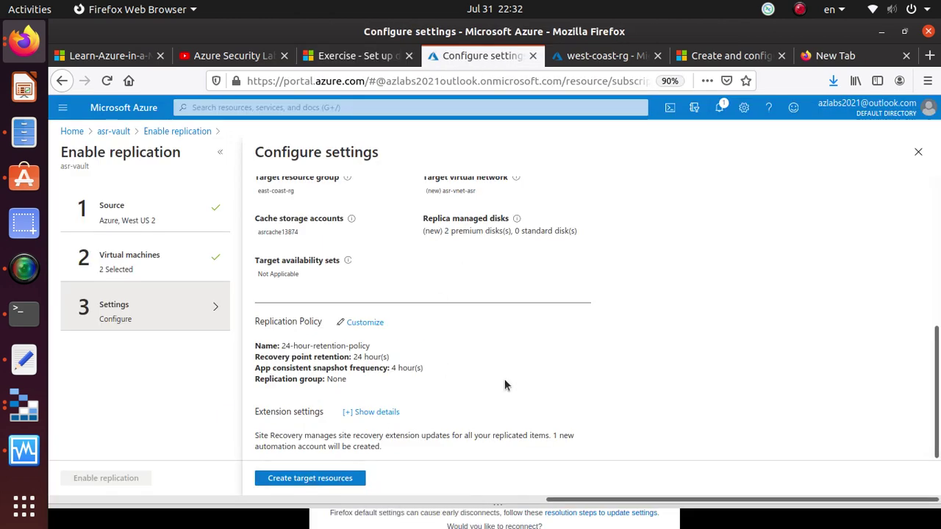
{"action": "scroll", "coordinate": [279, 456], "scroll_direction": "up", "scroll_amount": 1}
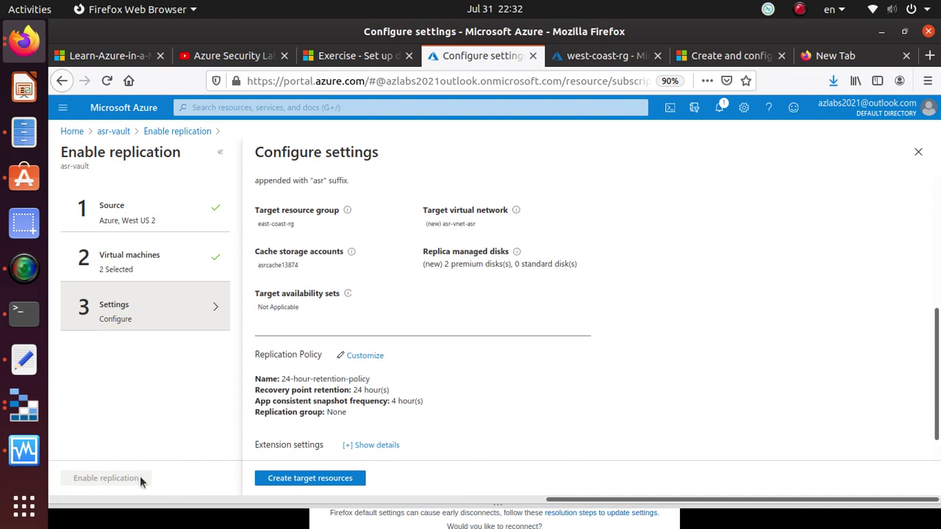
{"action": "scroll", "coordinate": [440, 404], "scroll_direction": "down", "scroll_amount": 1}
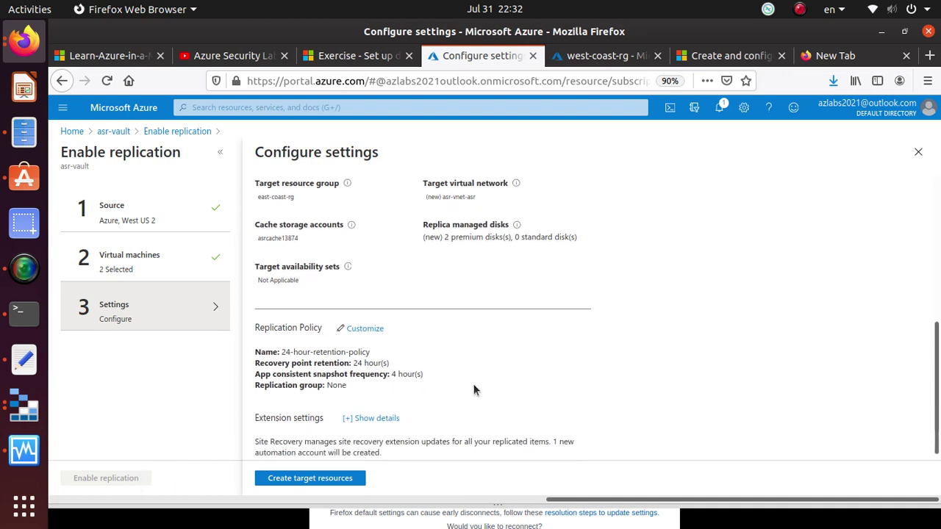
{"action": "left_click", "coordinate": [323, 479]}
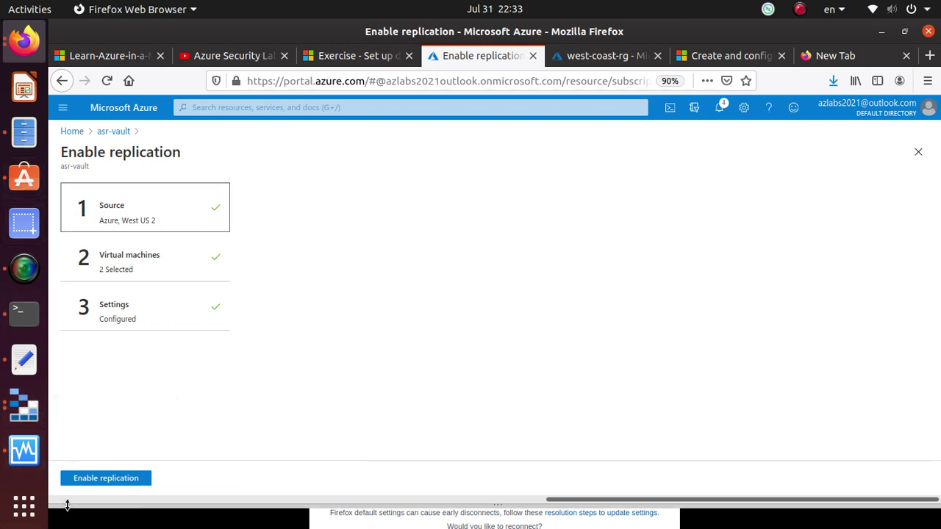
{"action": "left_click", "coordinate": [121, 479]}
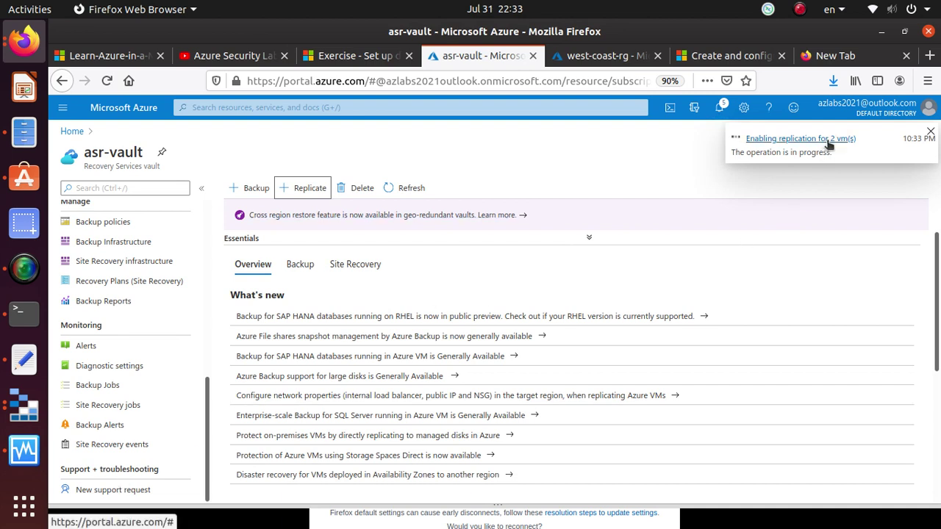
Step: Read the exercise's Monitor replication progress instructions, and open the Site Recovery jobs of asr-vault
{"action": "left_click", "coordinate": [324, 57]}
{"action": "scroll", "coordinate": [298, 232], "scroll_direction": "down", "scroll_amount": 5}
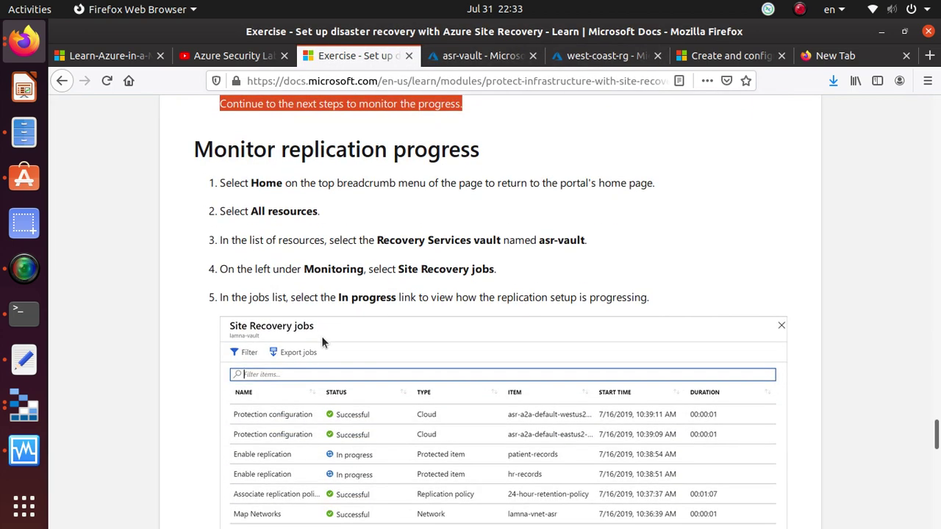
{"action": "triple_click", "coordinate": [232, 148]}
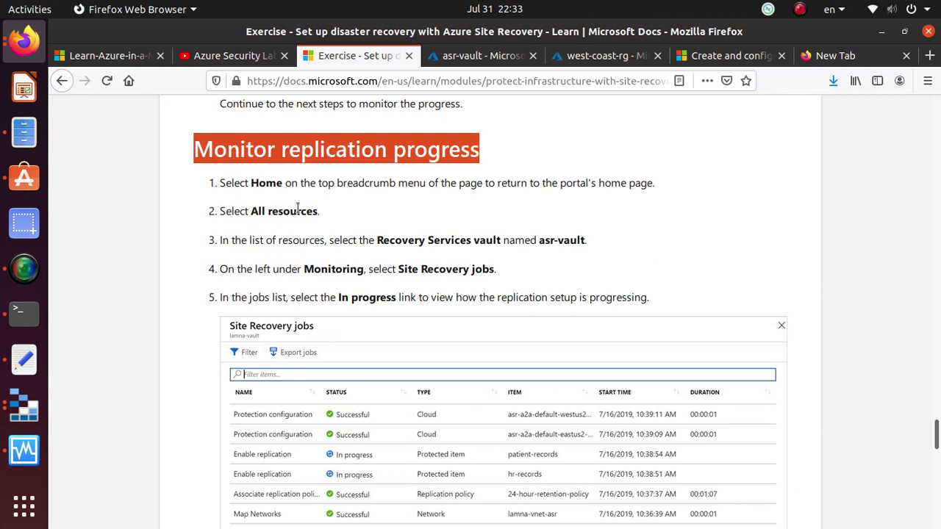
{"action": "triple_click", "coordinate": [379, 291]}
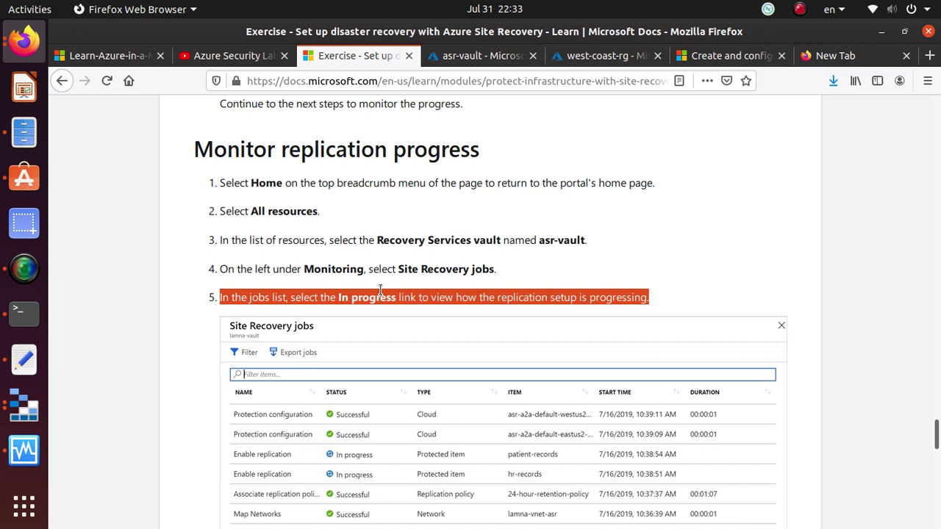
{"action": "triple_click", "coordinate": [483, 237]}
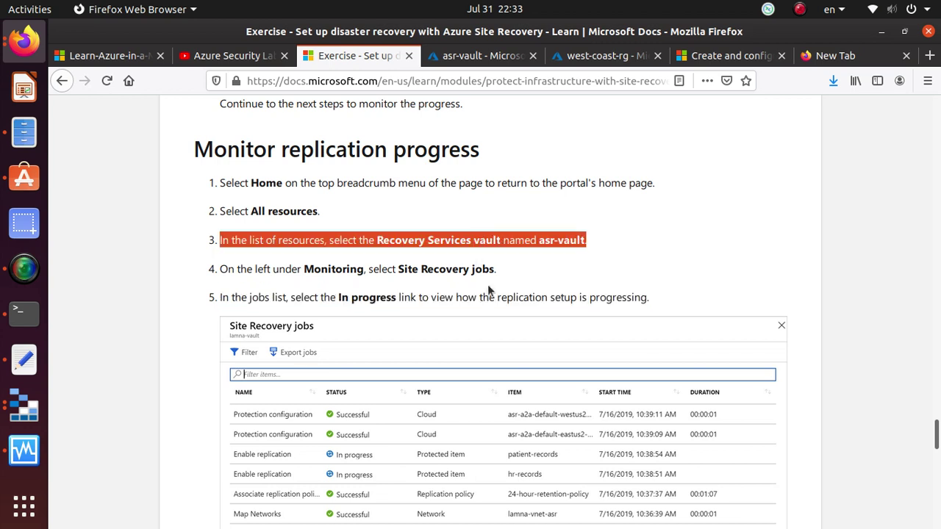
{"action": "triple_click", "coordinate": [330, 267]}
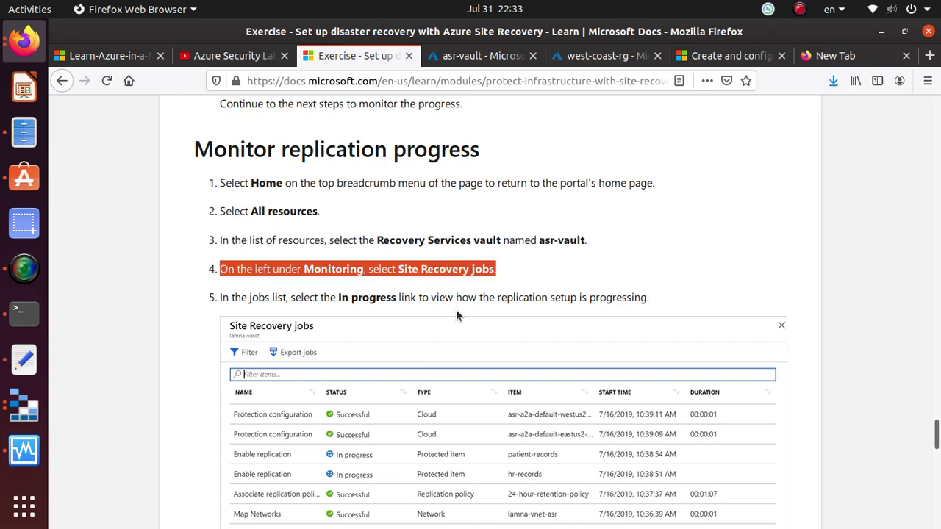
{"action": "left_click", "coordinate": [481, 55]}
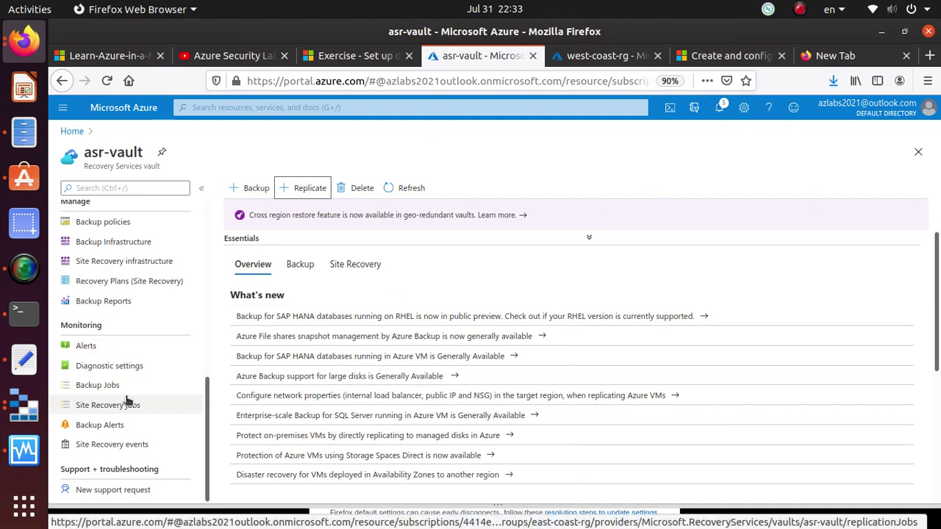
{"action": "left_click", "coordinate": [91, 407]}
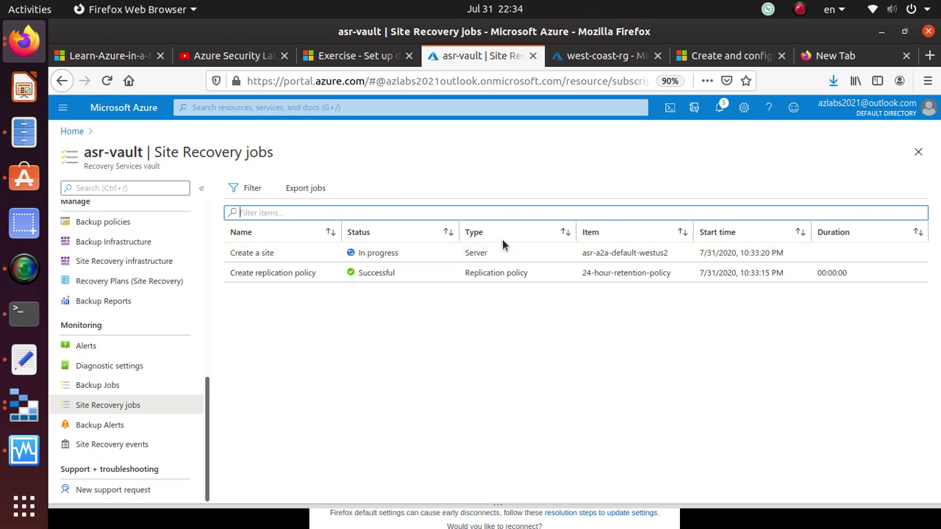
{"action": "left_click", "coordinate": [29, 281]}
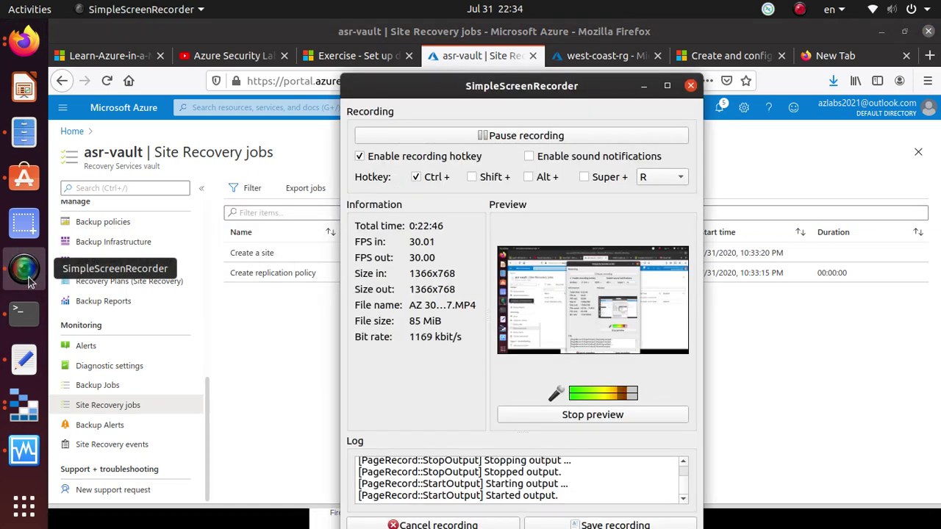
{"action": "left_click", "coordinate": [534, 136]}
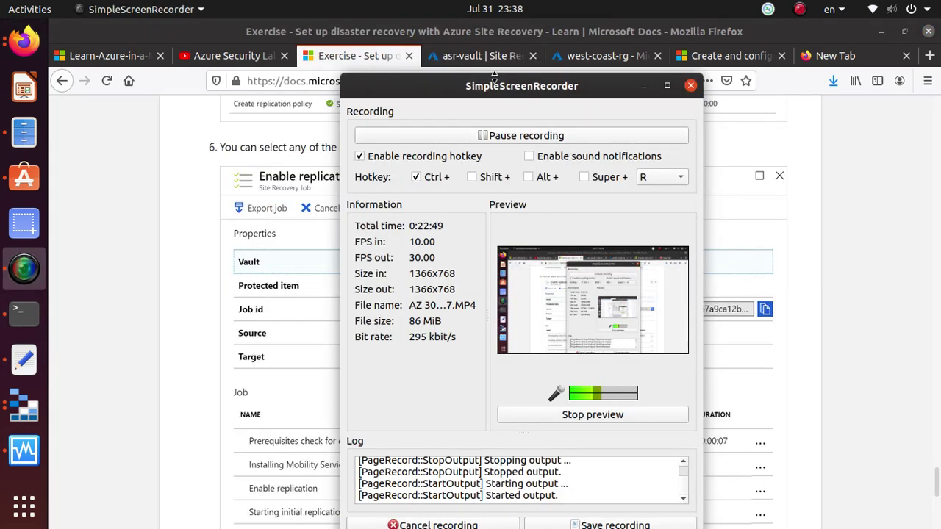
Step: Examine the statuses in asr-vault's Site Recovery jobs list, and open the details of the most recent finalize protection job for patient-records
{"action": "left_click", "coordinate": [478, 56]}
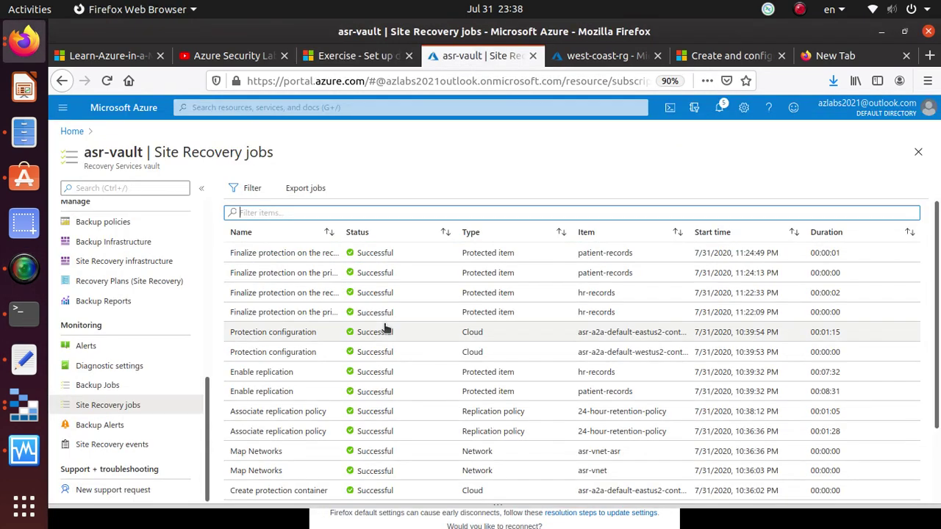
{"action": "scroll", "coordinate": [383, 329], "scroll_direction": "down", "scroll_amount": 2}
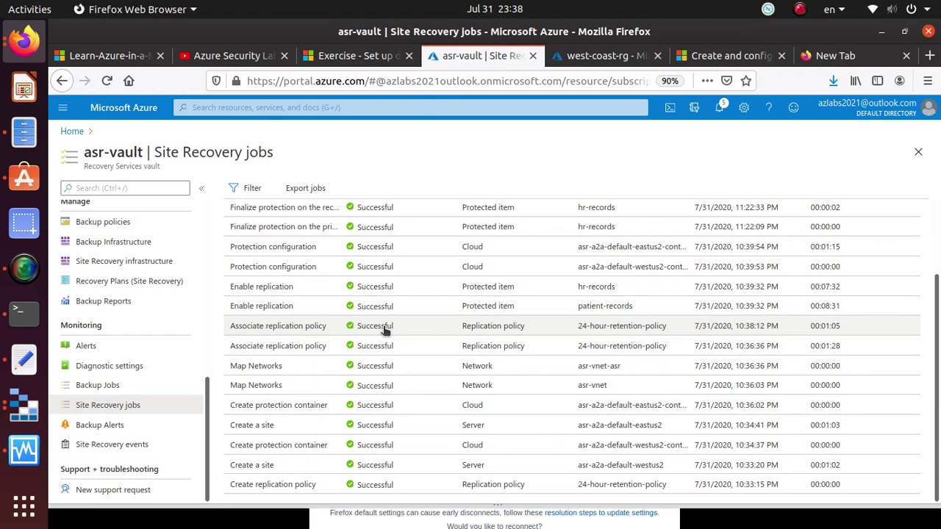
{"action": "scroll", "coordinate": [384, 330], "scroll_direction": "up", "scroll_amount": 2}
{"action": "scroll", "coordinate": [384, 330], "scroll_direction": "down", "scroll_amount": 2}
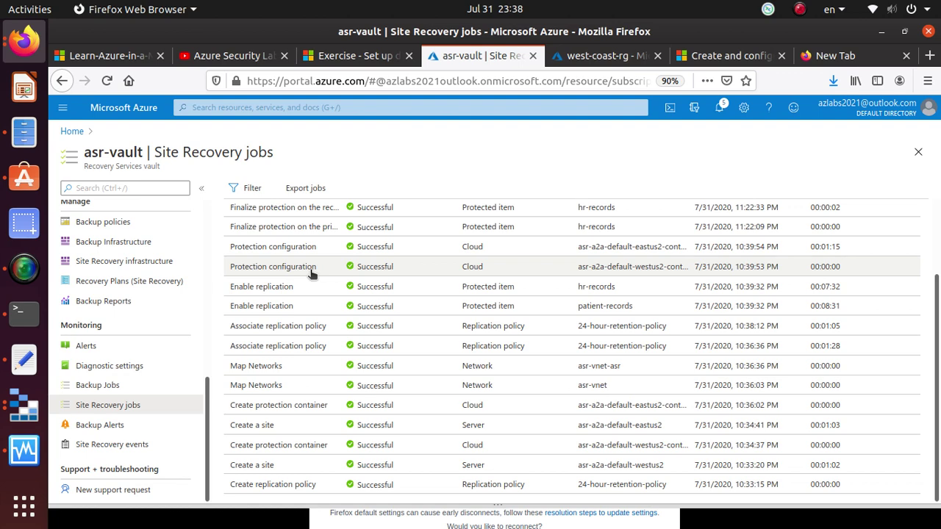
{"action": "scroll", "coordinate": [311, 273], "scroll_direction": "up", "scroll_amount": 3}
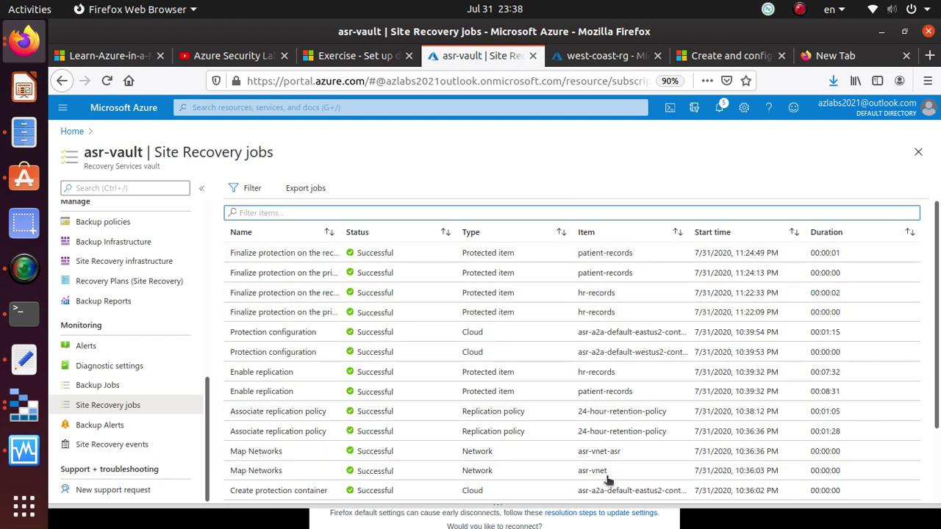
{"action": "left_click", "coordinate": [304, 254]}
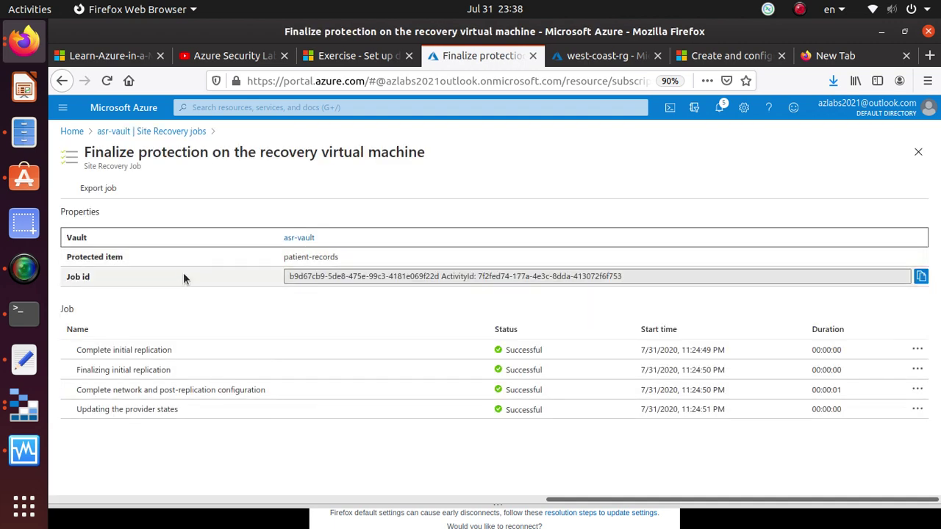
{"action": "left_click_drag", "start_coordinate": [99, 153], "coordinate": [443, 156]}
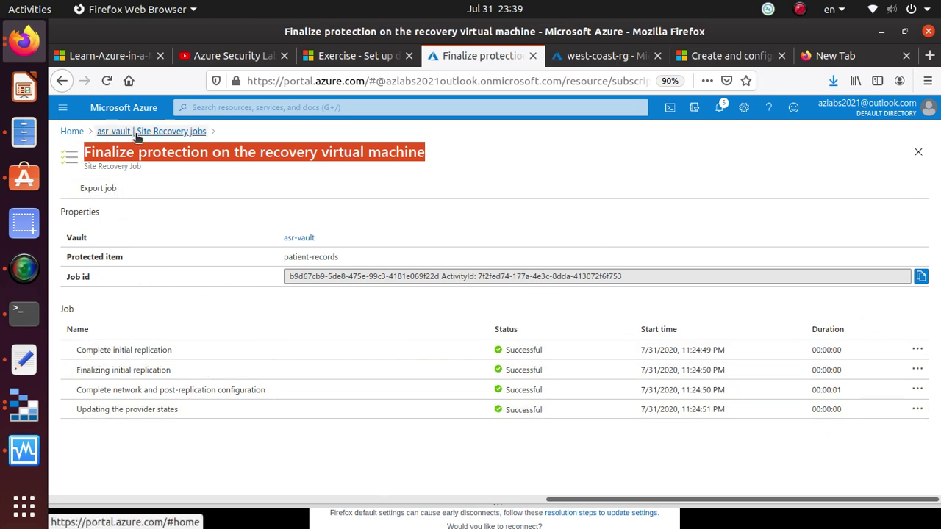
Step: Return to asr-vault's Site Recovery jobs list, and read the exercise's closing notes on job details and how long the Enable replication jobs take
{"action": "left_click", "coordinate": [181, 131]}
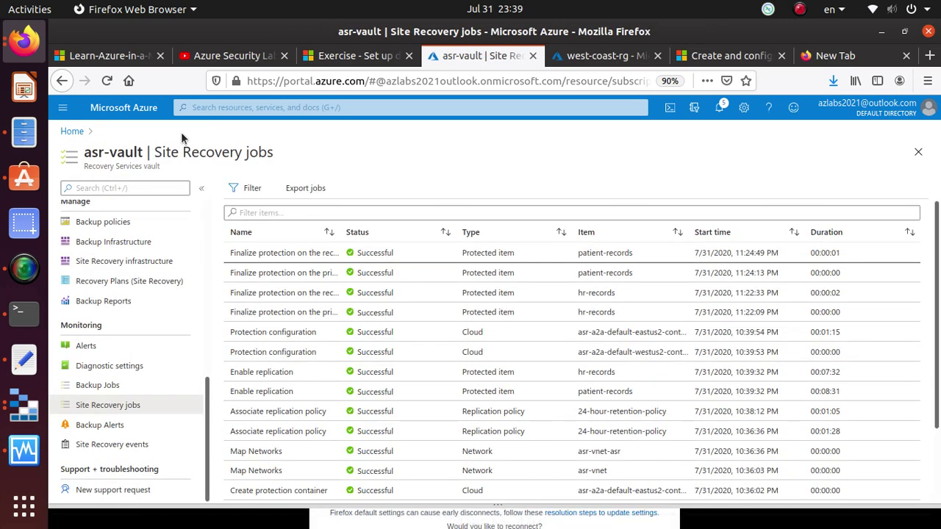
{"action": "left_click", "coordinate": [16, 277]}
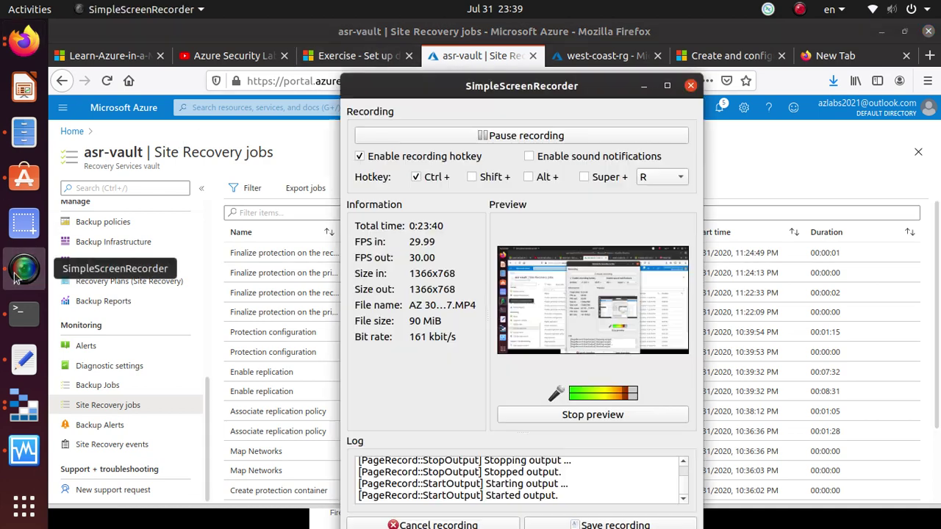
{"action": "left_click", "coordinate": [641, 87]}
{"action": "left_click", "coordinate": [349, 59]}
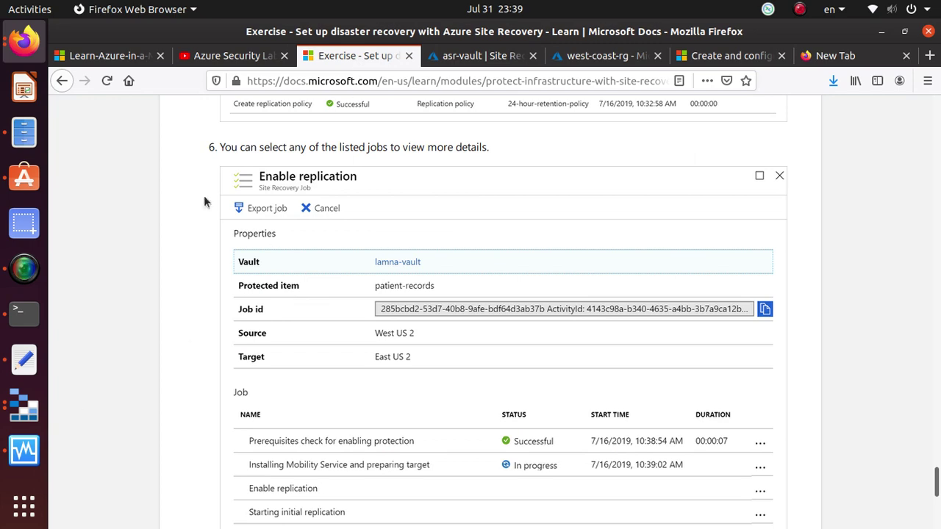
{"action": "scroll", "coordinate": [225, 331], "scroll_direction": "down", "scroll_amount": 5}
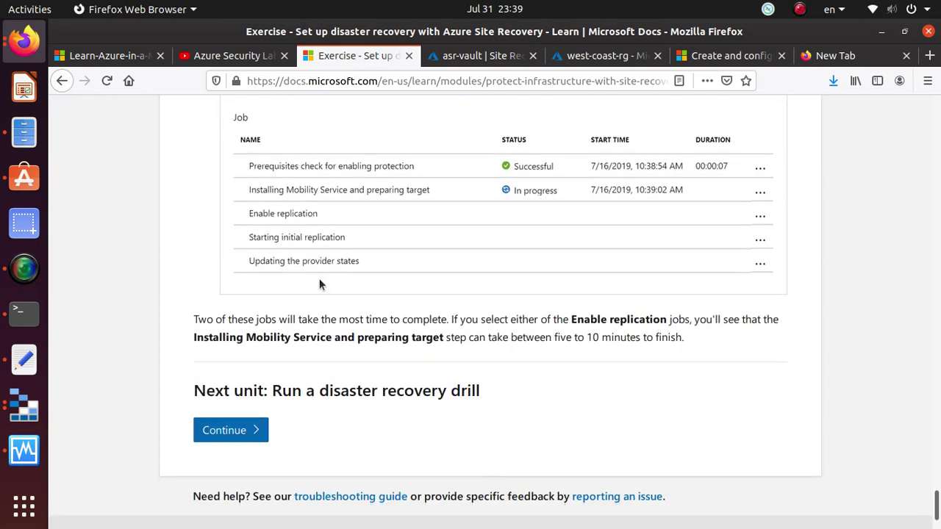
{"action": "scroll", "coordinate": [319, 279], "scroll_direction": "up", "scroll_amount": 4}
{"action": "scroll", "coordinate": [346, 264], "scroll_direction": "down", "scroll_amount": 4}
{"action": "left_click_drag", "start_coordinate": [194, 319], "coordinate": [607, 332]}
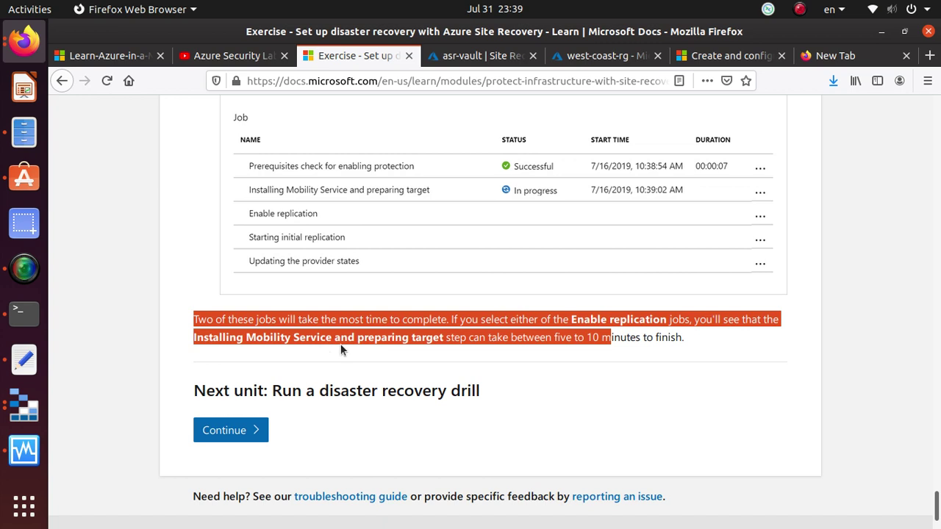
{"action": "left_click", "coordinate": [551, 336]}
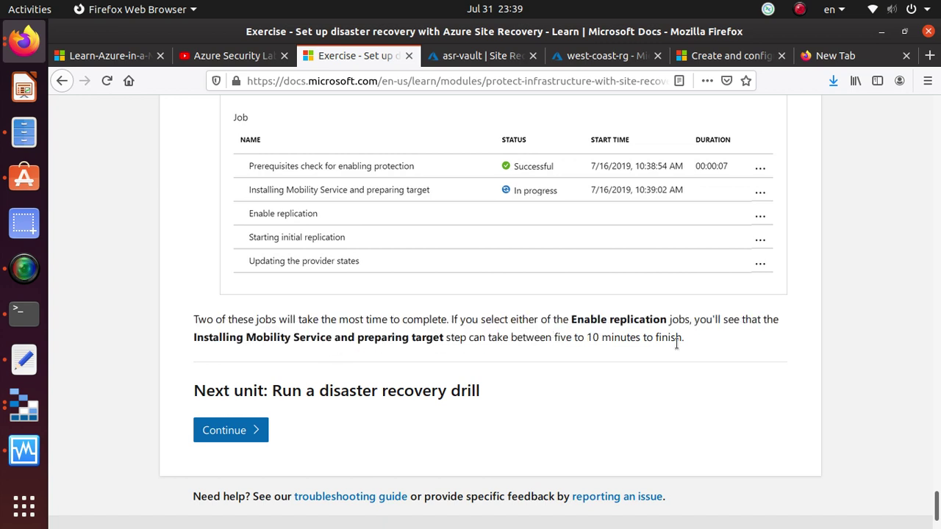
{"action": "triple_click", "coordinate": [626, 343]}
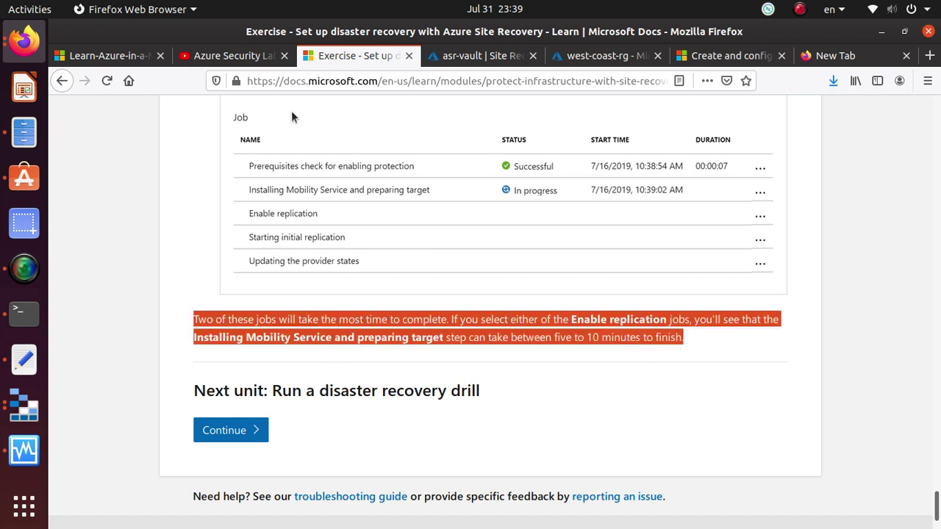
Step: Examine the stages of the Enable replication job for hr-records in asr-vault, and return to the Site Recovery jobs list
{"action": "left_click", "coordinate": [503, 60]}
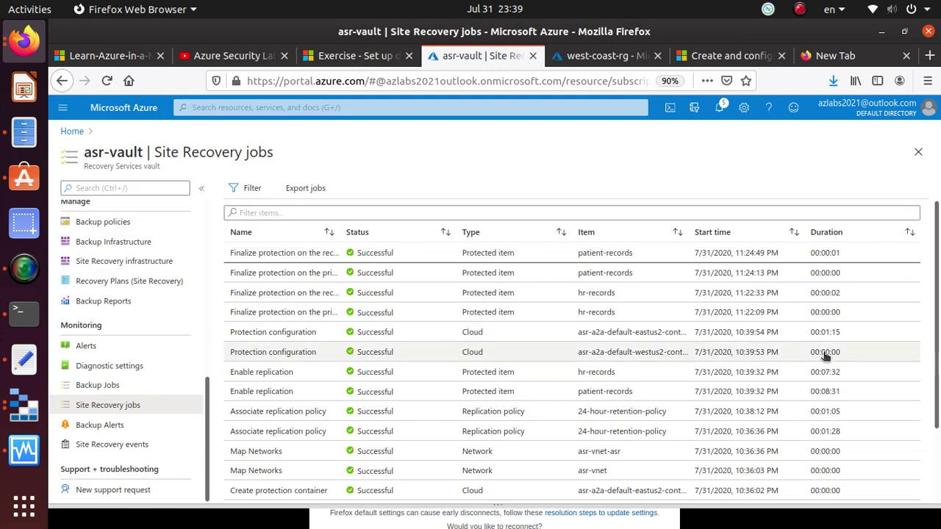
{"action": "left_click", "coordinate": [853, 375]}
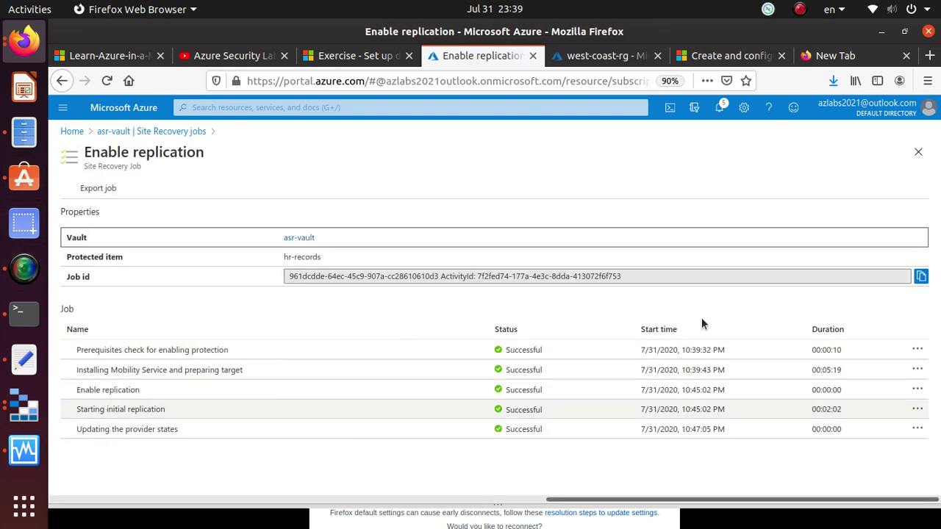
{"action": "left_click", "coordinate": [202, 133]}
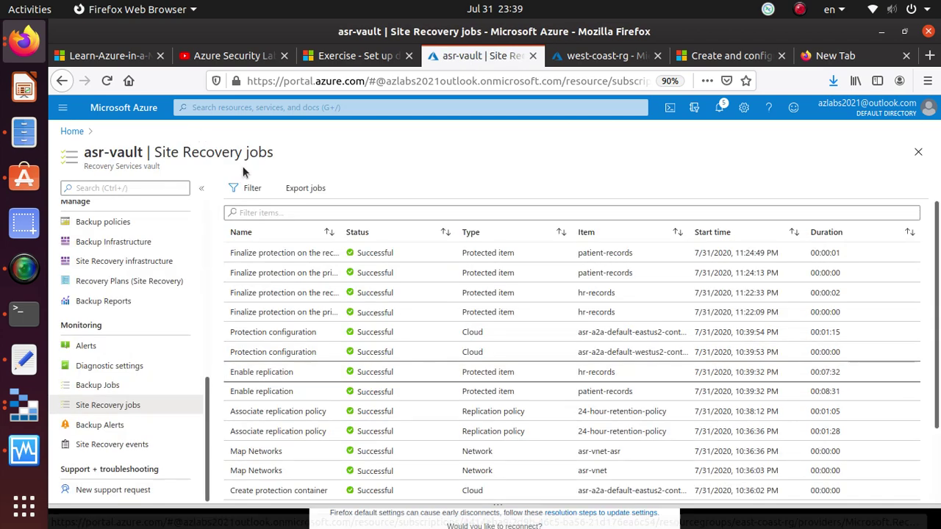
Step: Sort asr-vault's Site Recovery jobs by duration, with the longest jobs first, and look over the list
{"action": "left_click", "coordinate": [823, 232]}
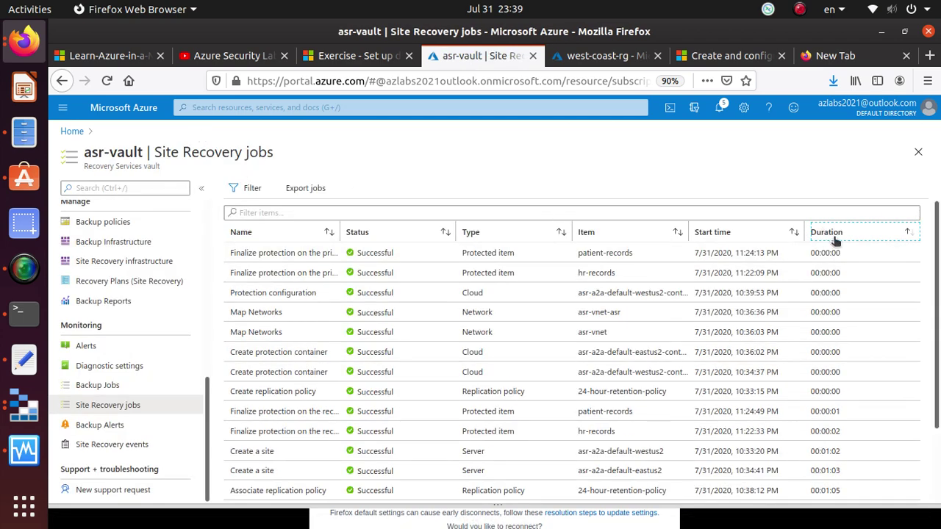
{"action": "left_click", "coordinate": [826, 235]}
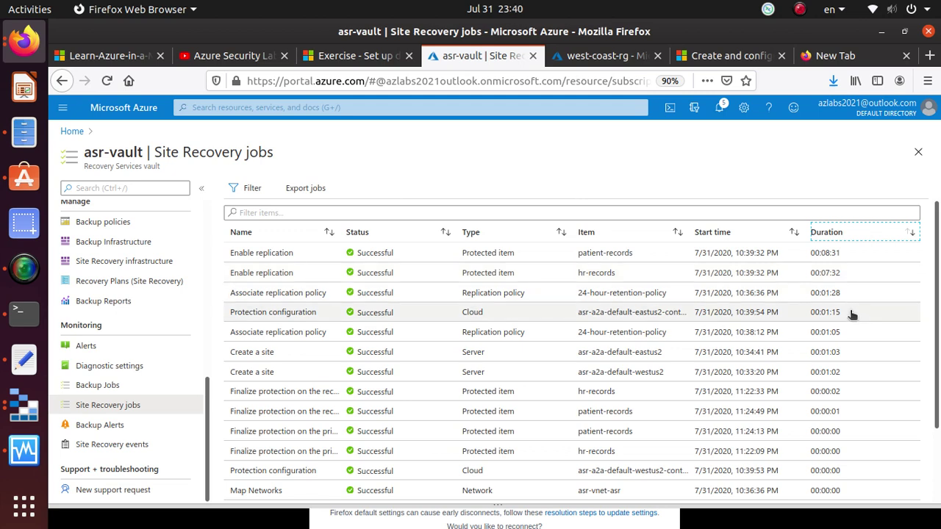
{"action": "scroll", "coordinate": [851, 316], "scroll_direction": "down", "scroll_amount": 1}
{"action": "scroll", "coordinate": [851, 319], "scroll_direction": "up", "scroll_amount": 1}
Step: Finish the replication exercise in the Learn module and continue to the next unit, Run a disaster recovery drill
{"action": "left_click", "coordinate": [356, 55]}
{"action": "scroll", "coordinate": [417, 357], "scroll_direction": "down", "scroll_amount": 2}
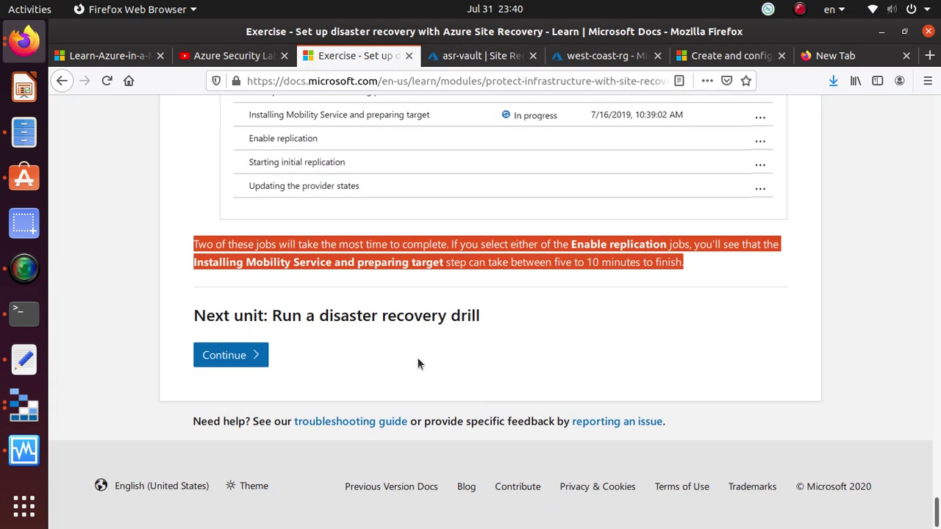
{"action": "left_click", "coordinate": [236, 355]}
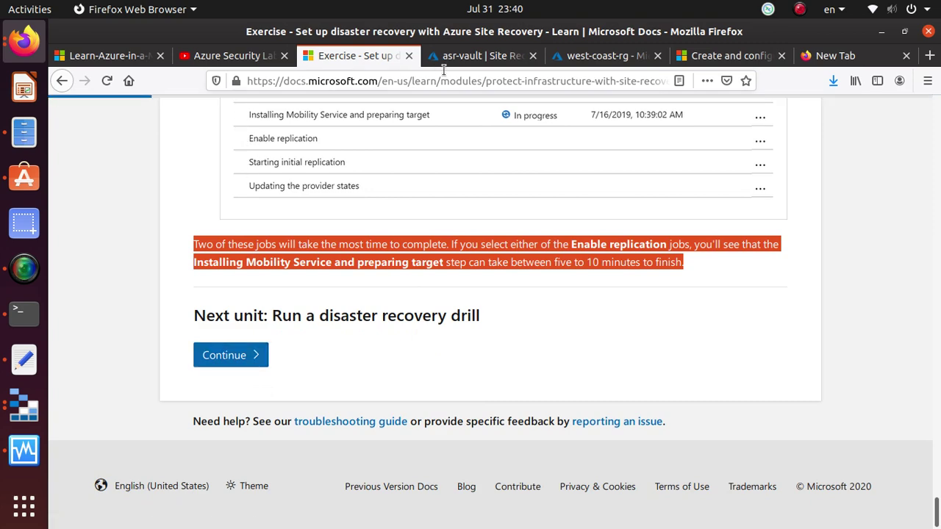
Step: Switch back to the Azure portal and open the replicated items of asr-vault
{"action": "left_click", "coordinate": [476, 56]}
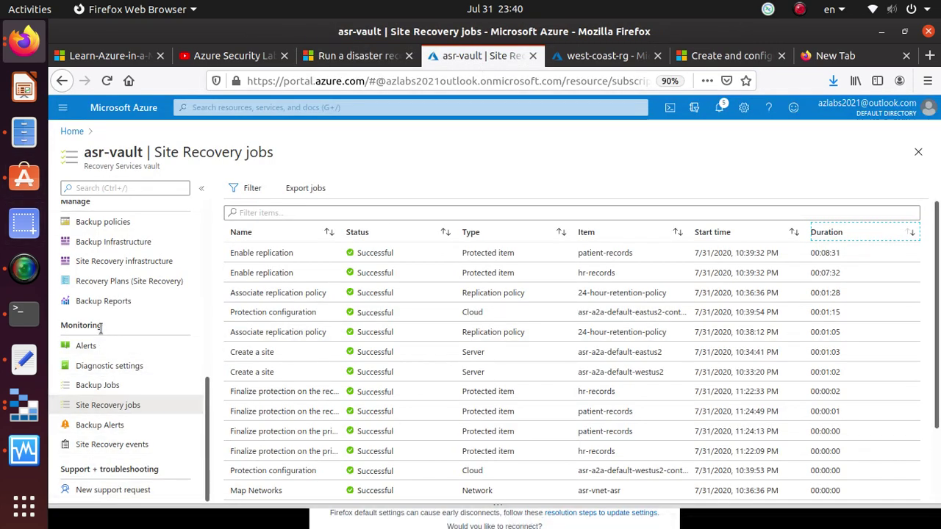
{"action": "scroll", "coordinate": [98, 346], "scroll_direction": "up", "scroll_amount": 4}
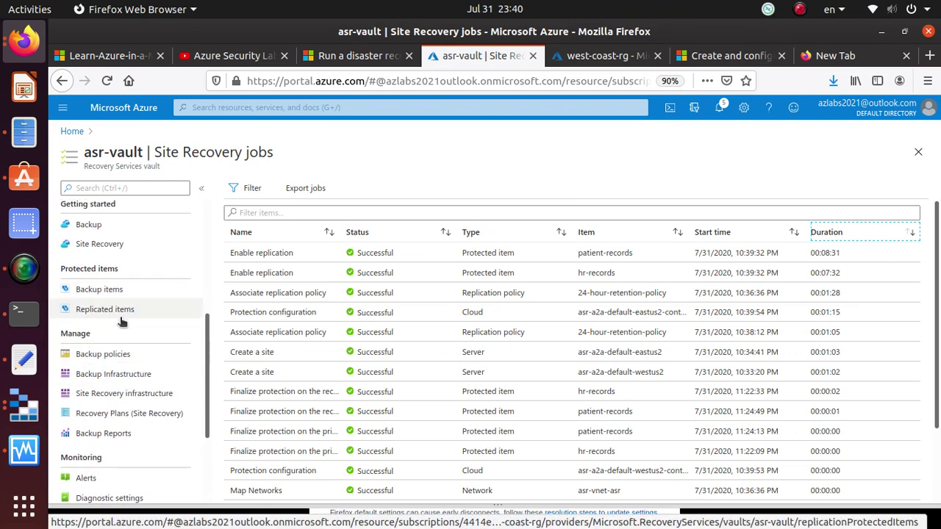
{"action": "left_click", "coordinate": [124, 309]}
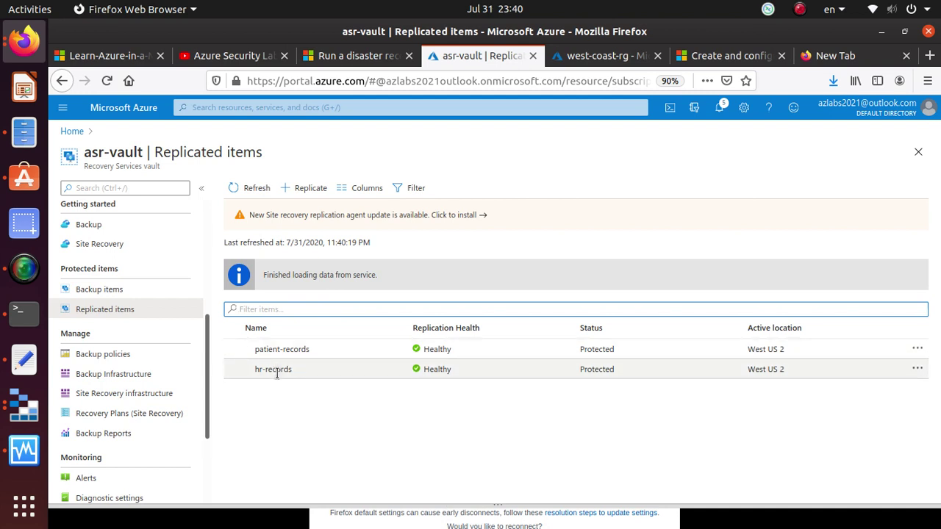
Step: View the patient-records replicated item, return to the replicated items list, and examine the actions available for patient-records
{"action": "left_click", "coordinate": [451, 351]}
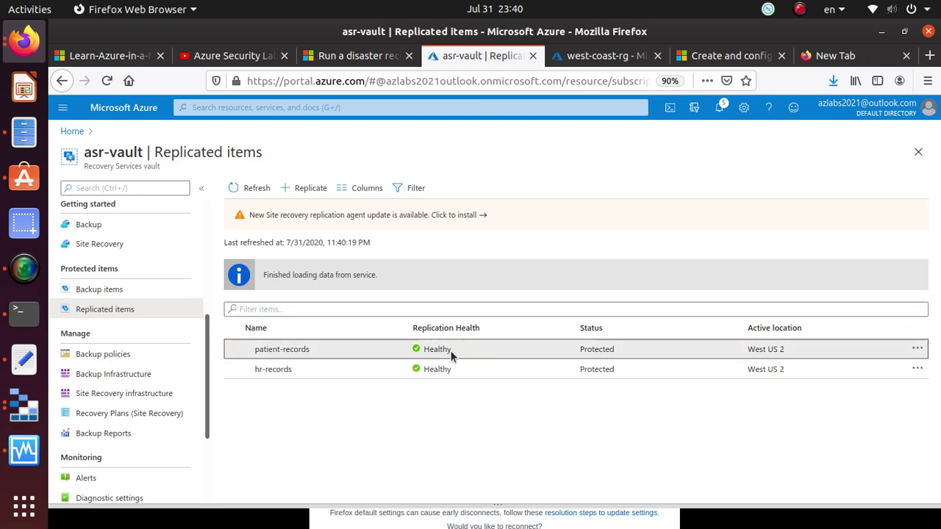
{"action": "left_click", "coordinate": [406, 351]}
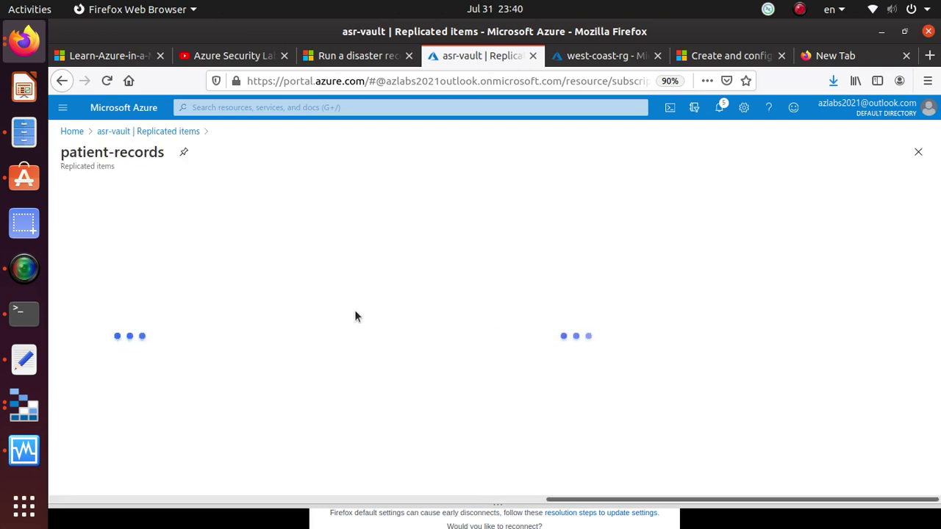
{"action": "left_click", "coordinate": [190, 133]}
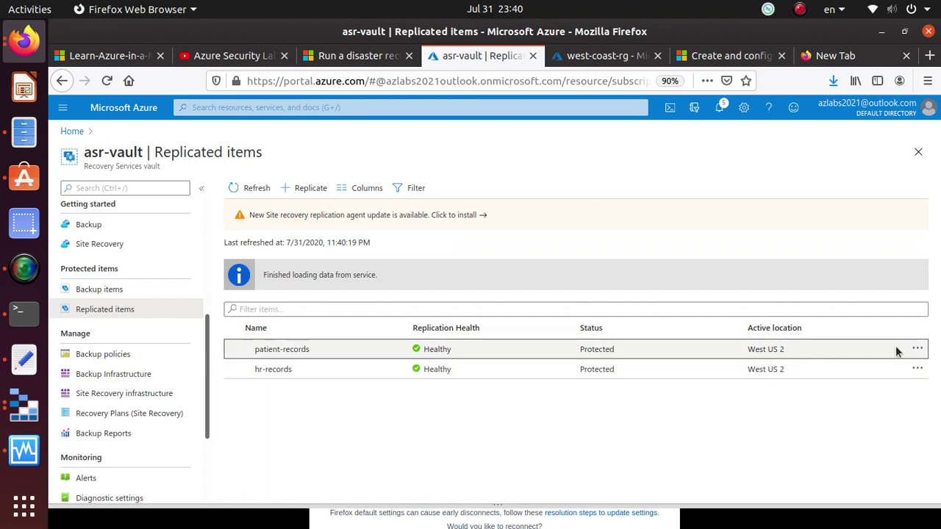
{"action": "left_click", "coordinate": [915, 348]}
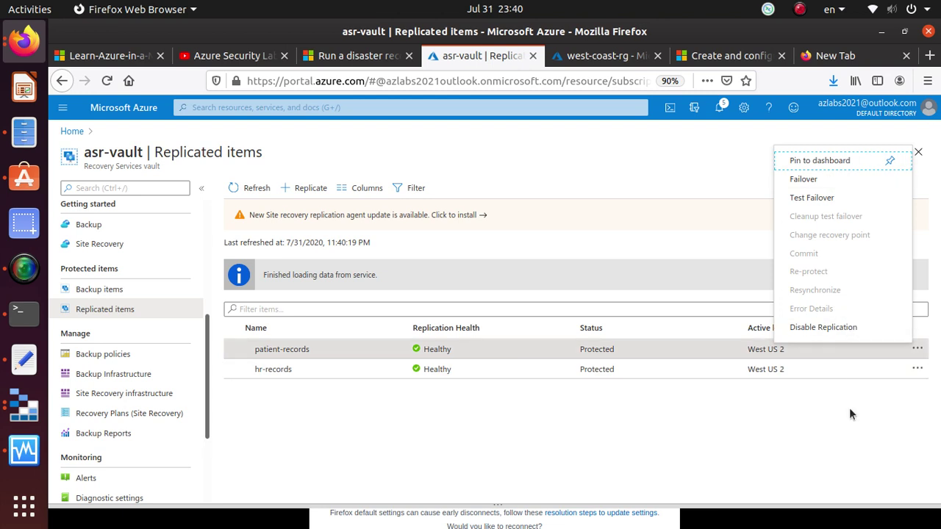
{"action": "left_click", "coordinate": [797, 439]}
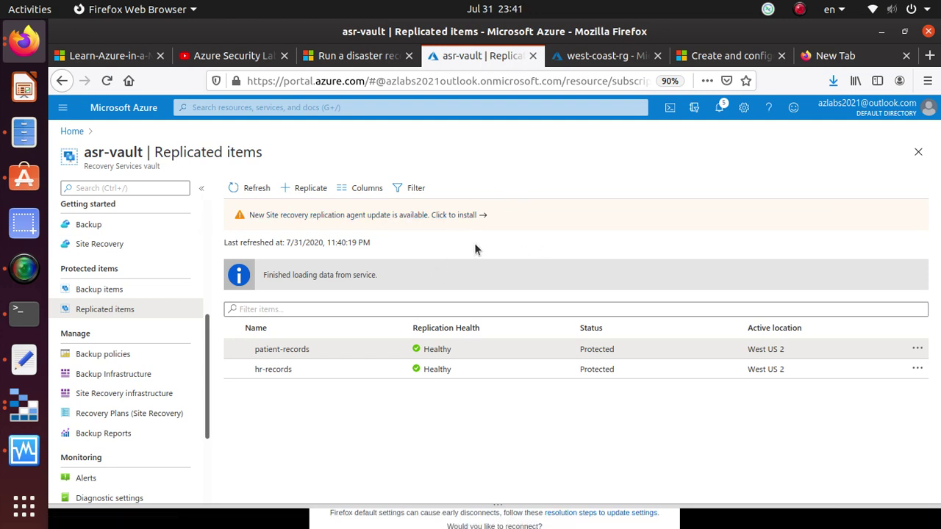
Step: Read the introduction of the Learn unit Run a disaster recovery drill, including the section on what a drill is
{"action": "left_click", "coordinate": [353, 55]}
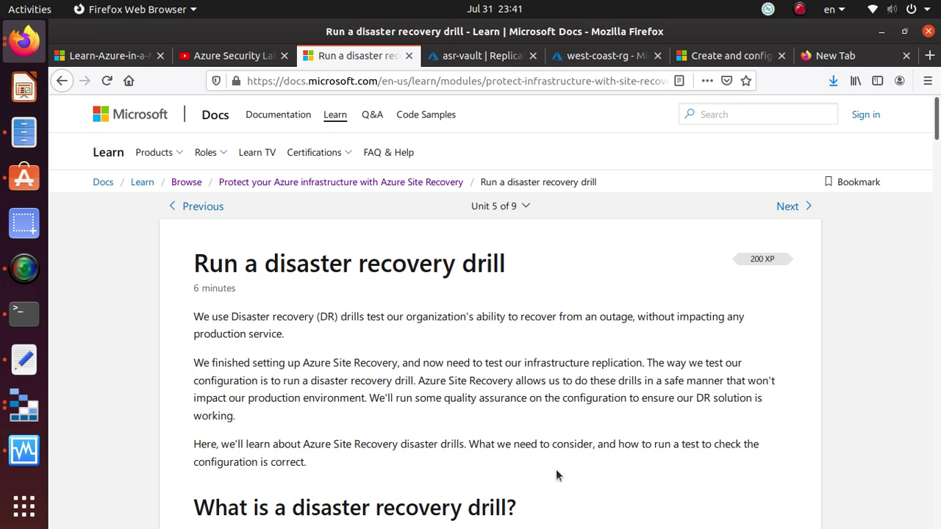
{"action": "scroll", "coordinate": [266, 342], "scroll_direction": "down", "scroll_amount": 5}
{"action": "scroll", "coordinate": [266, 342], "scroll_direction": "down", "scroll_amount": 4}
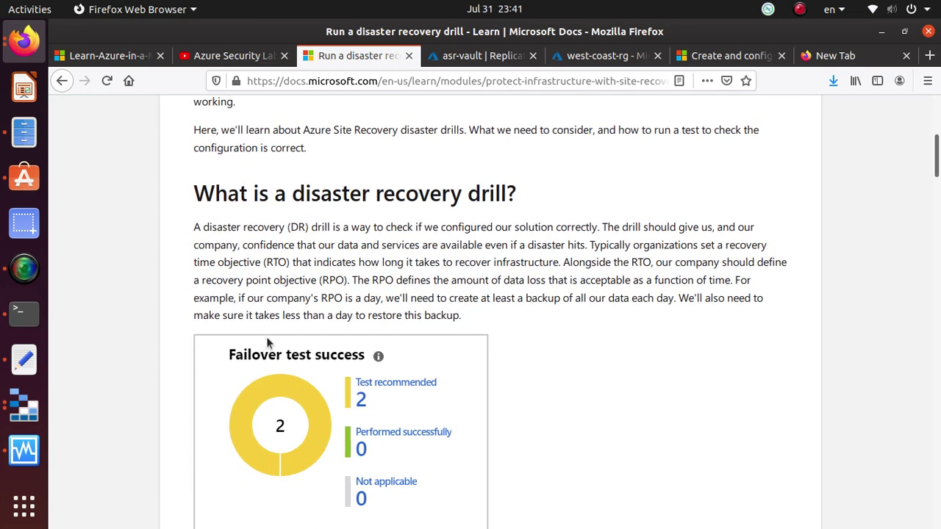
{"action": "scroll", "coordinate": [268, 342], "scroll_direction": "up", "scroll_amount": 8}
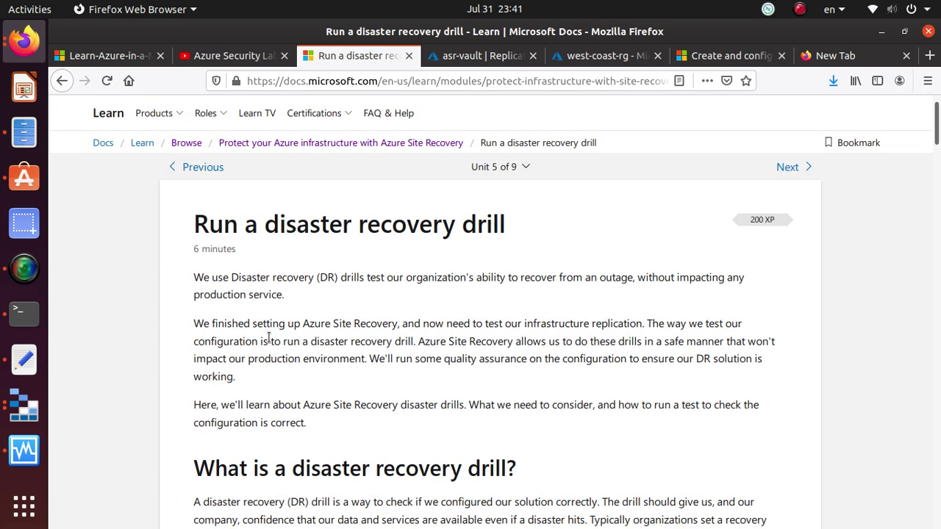
{"action": "scroll", "coordinate": [270, 335], "scroll_direction": "up", "scroll_amount": 1}
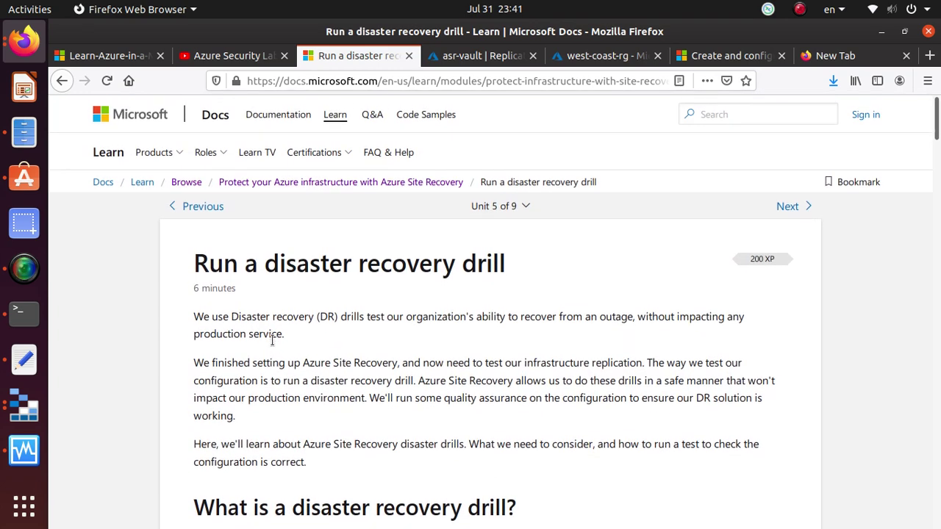
{"action": "left_click", "coordinate": [22, 271]}
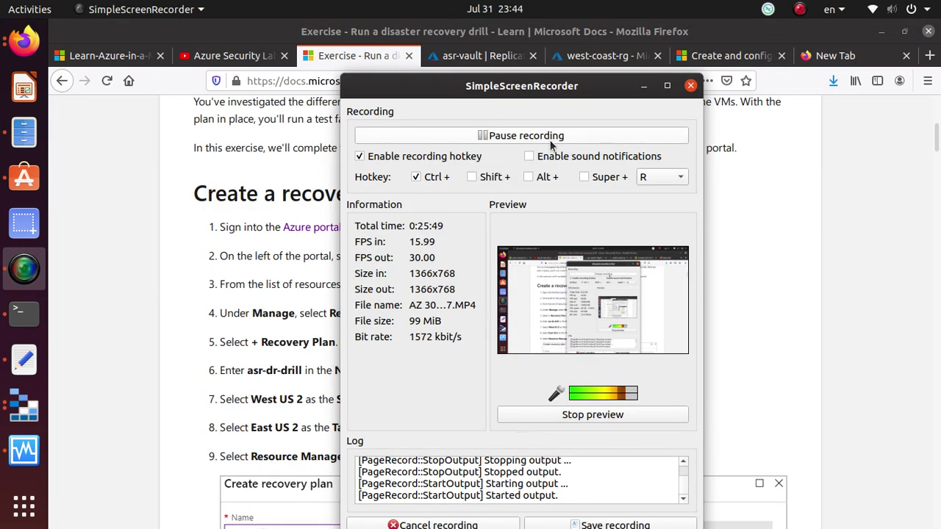
Step: Following the exercise's recovery plan instructions, open the Recovery Plans (Site Recovery) page of the asr-vault vault in the Azure portal
{"action": "left_click", "coordinate": [641, 86]}
{"action": "double_click", "coordinate": [392, 195]}
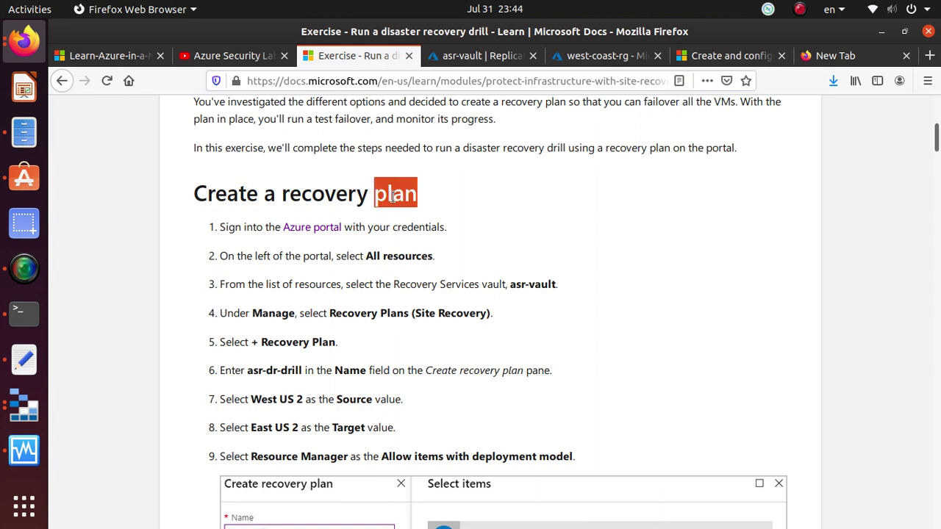
{"action": "left_click", "coordinate": [392, 195]}
{"action": "scroll", "coordinate": [390, 213], "scroll_direction": "down", "scroll_amount": 3}
{"action": "scroll", "coordinate": [391, 218], "scroll_direction": "up", "scroll_amount": 1}
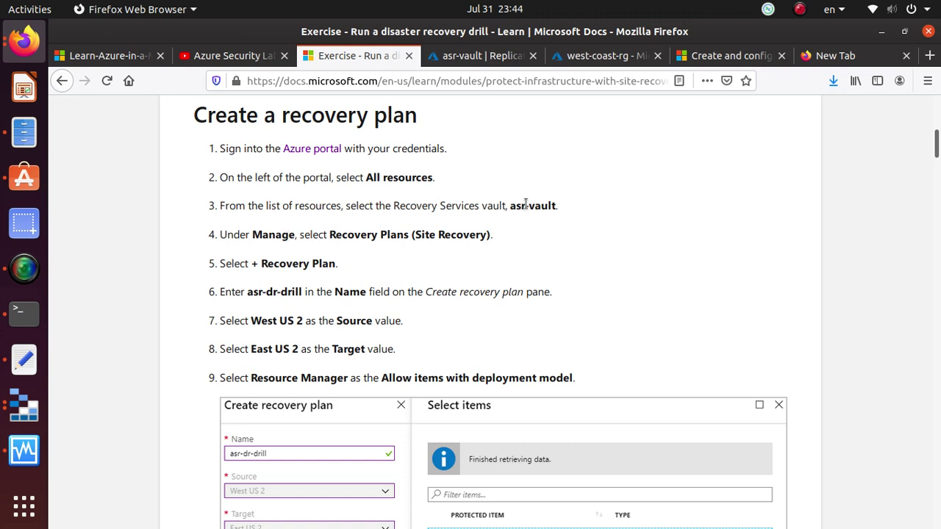
{"action": "triple_click", "coordinate": [383, 235]}
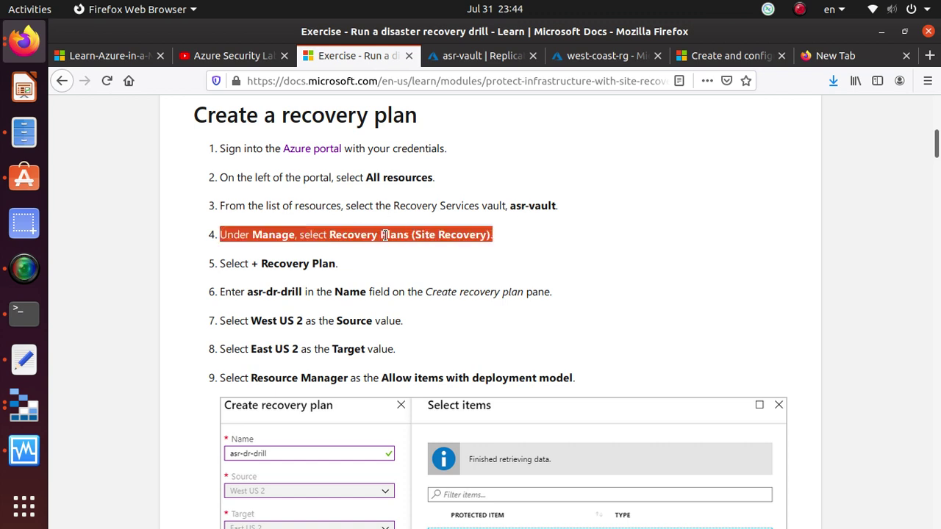
{"action": "left_click", "coordinate": [513, 62]}
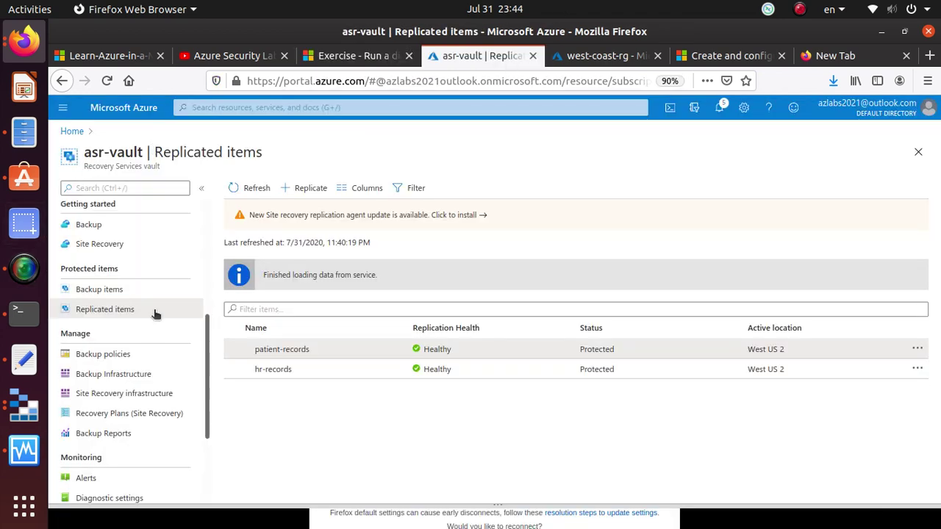
{"action": "scroll", "coordinate": [96, 301], "scroll_direction": "up", "scroll_amount": 5}
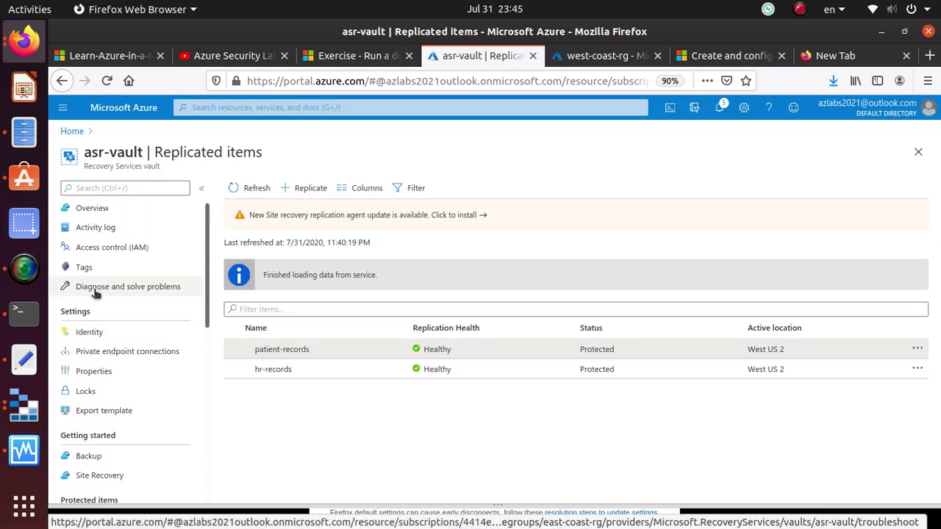
{"action": "scroll", "coordinate": [131, 353], "scroll_direction": "down", "scroll_amount": 5}
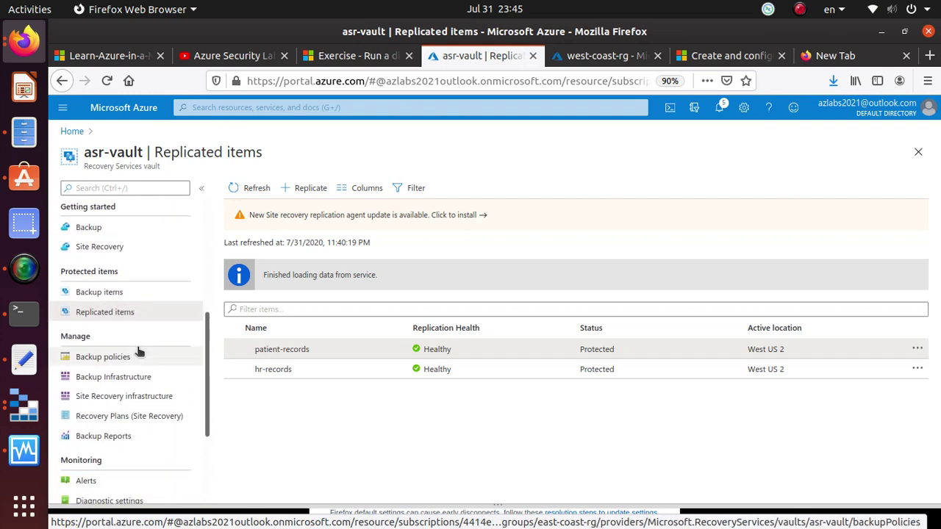
{"action": "left_click_drag", "start_coordinate": [68, 336], "coordinate": [91, 335]}
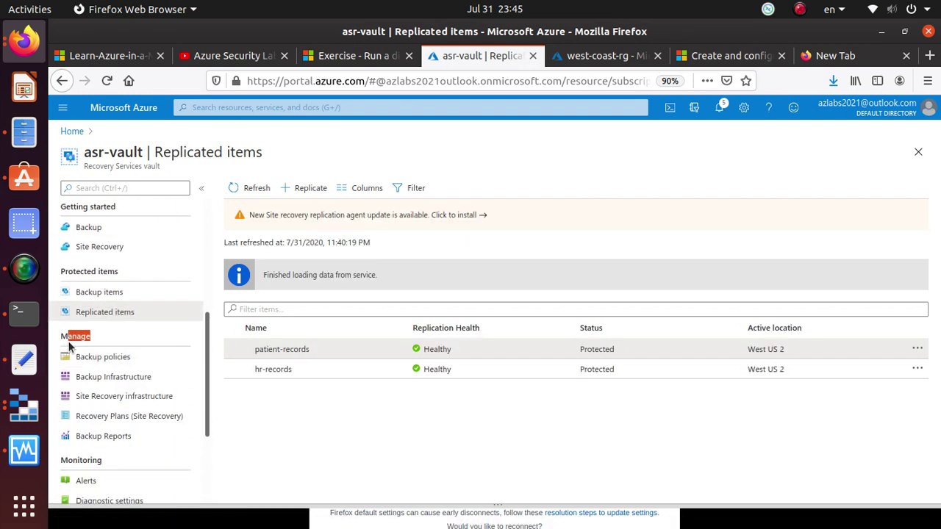
{"action": "left_click", "coordinate": [163, 420]}
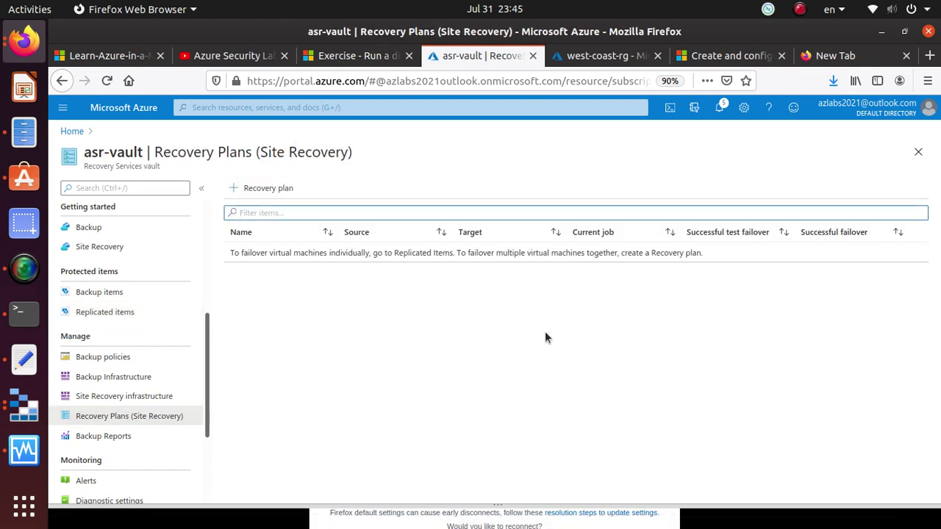
Step: Start a new recovery plan in asr-vault and name it asr-dr-drill, copying the name from the exercise page
{"action": "left_click", "coordinate": [268, 192]}
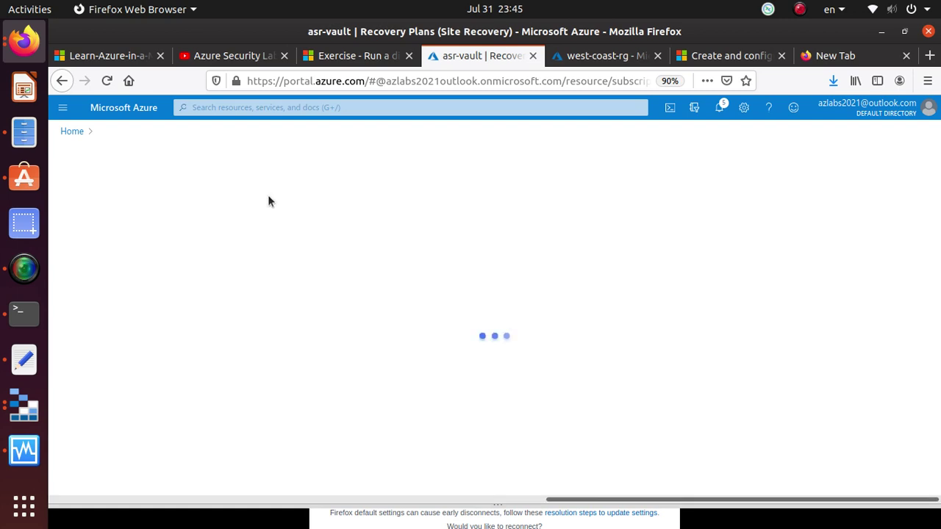
{"action": "left_click", "coordinate": [354, 56]}
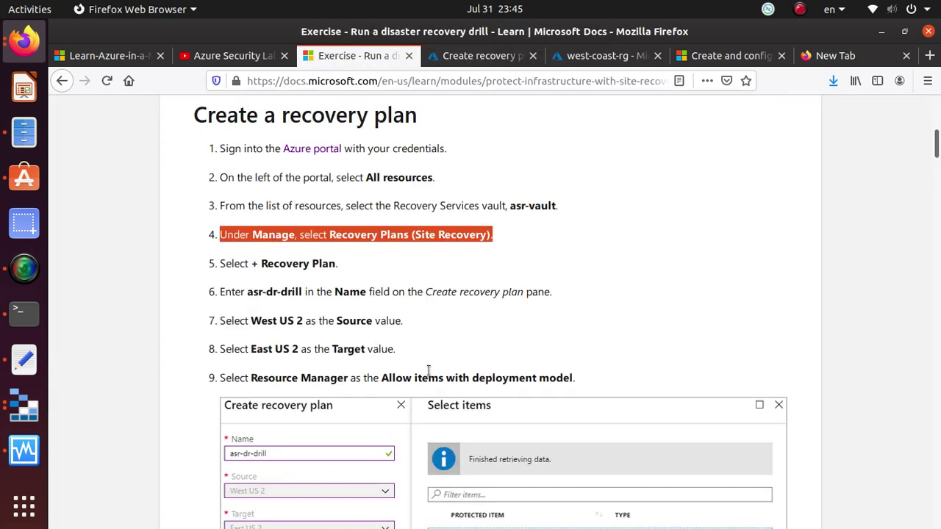
{"action": "scroll", "coordinate": [401, 171], "scroll_direction": "down", "scroll_amount": 2}
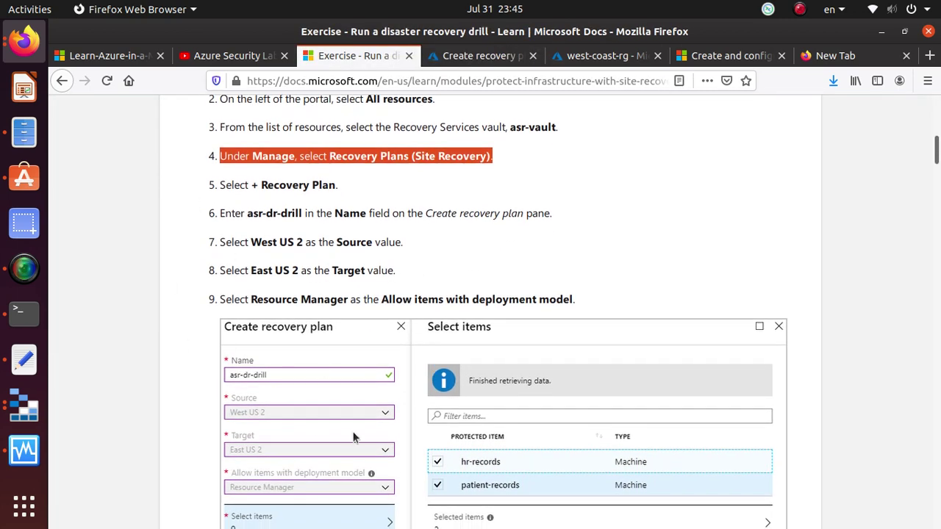
{"action": "left_click_drag", "start_coordinate": [248, 213], "coordinate": [299, 212]}
{"action": "right_click", "coordinate": [301, 212]}
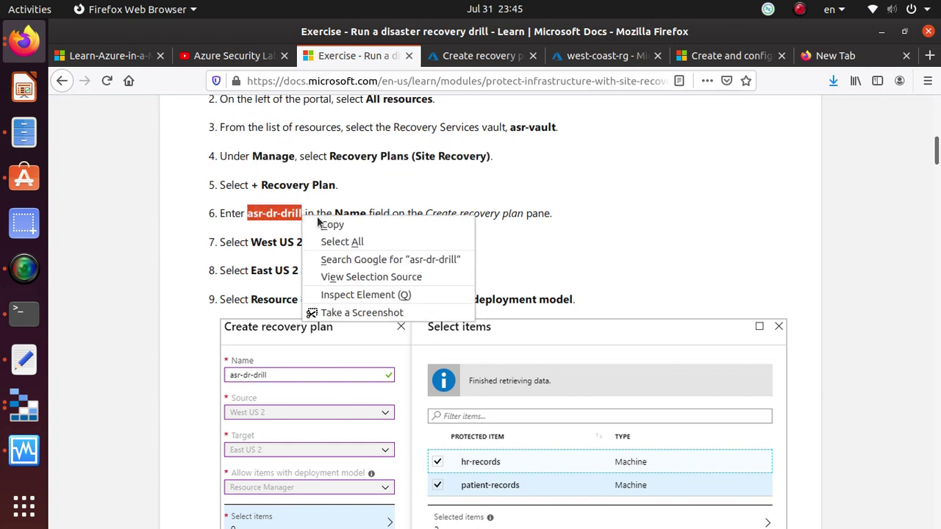
{"action": "left_click", "coordinate": [323, 225]}
{"action": "left_click", "coordinate": [477, 55]}
{"action": "left_click", "coordinate": [147, 253]}
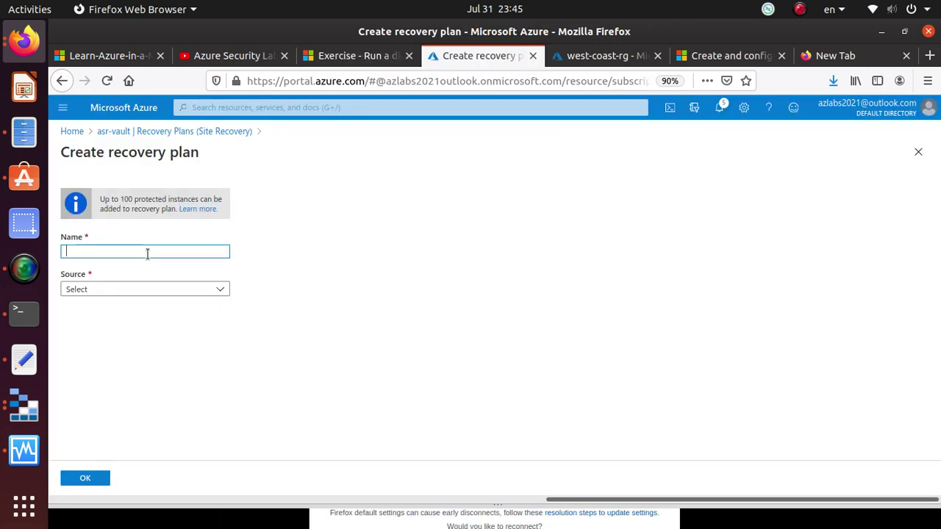
{"action": "key", "text": "ctrl+v"}
Step: Set the recovery plan's source to West US 2 and allow items with the Resource Manager deployment model
{"action": "left_click", "coordinate": [380, 58]}
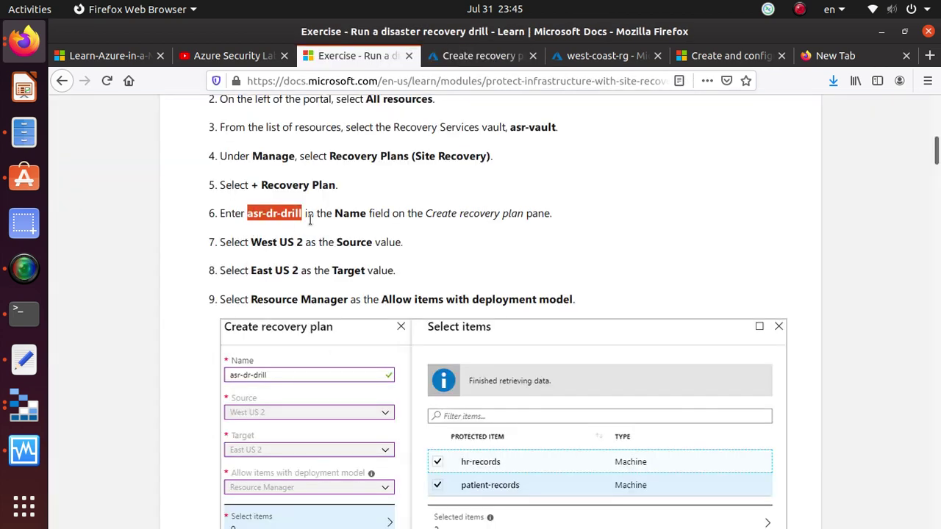
{"action": "left_click_drag", "start_coordinate": [245, 243], "coordinate": [305, 245]}
{"action": "left_click", "coordinate": [478, 56]}
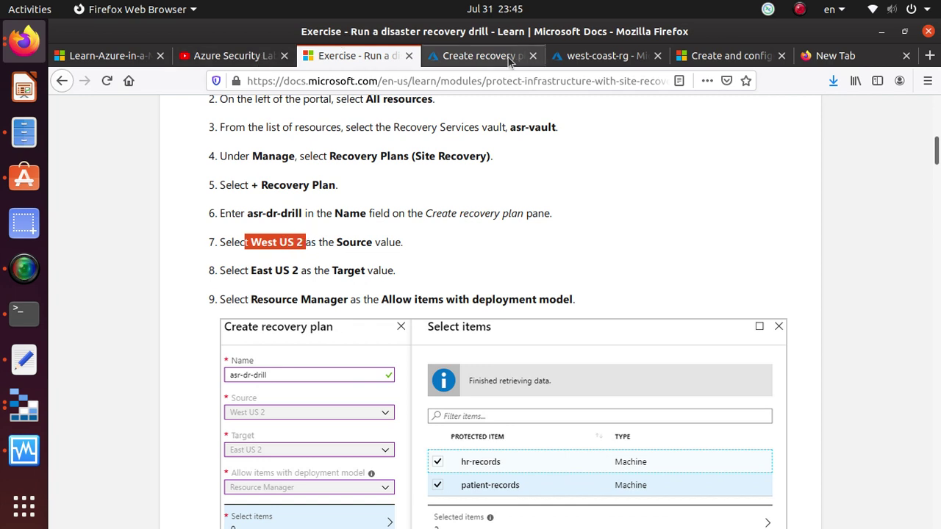
{"action": "left_click", "coordinate": [116, 291]}
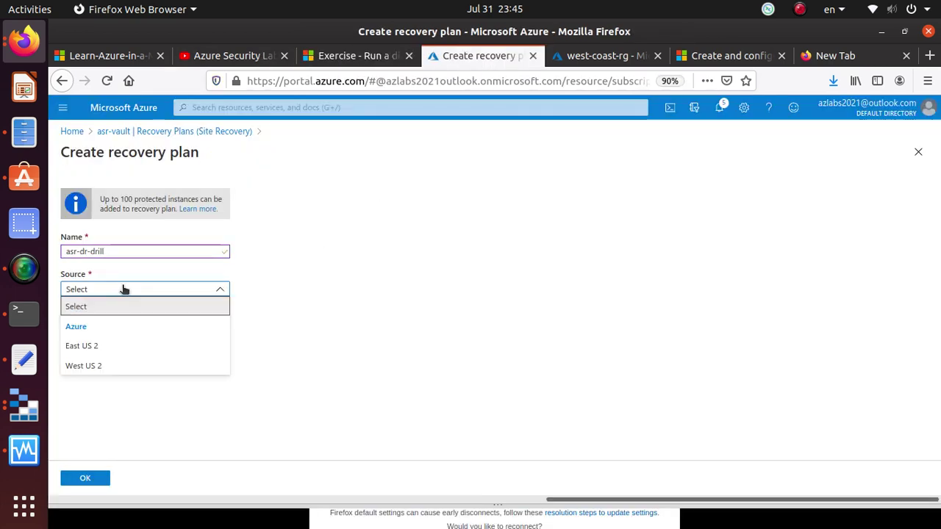
{"action": "left_click", "coordinate": [90, 369]}
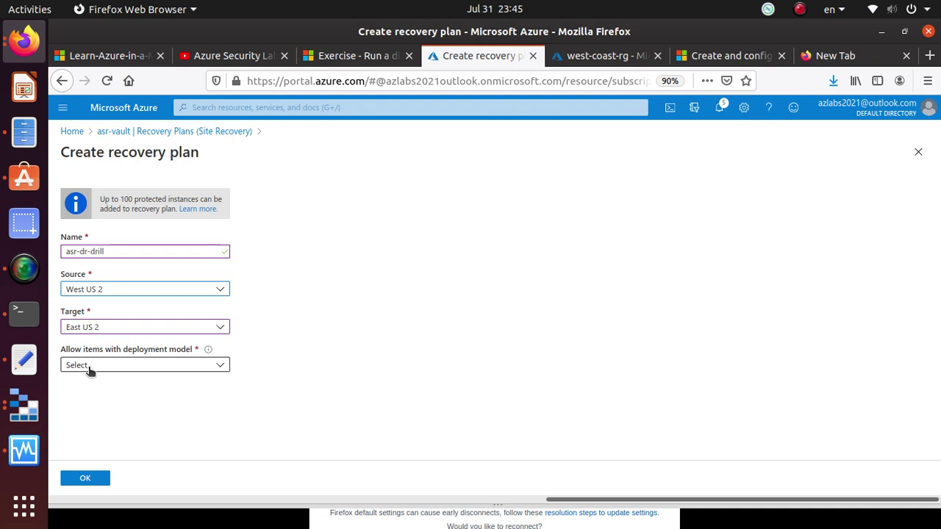
{"action": "left_click", "coordinate": [142, 367]}
{"action": "left_click", "coordinate": [142, 425]}
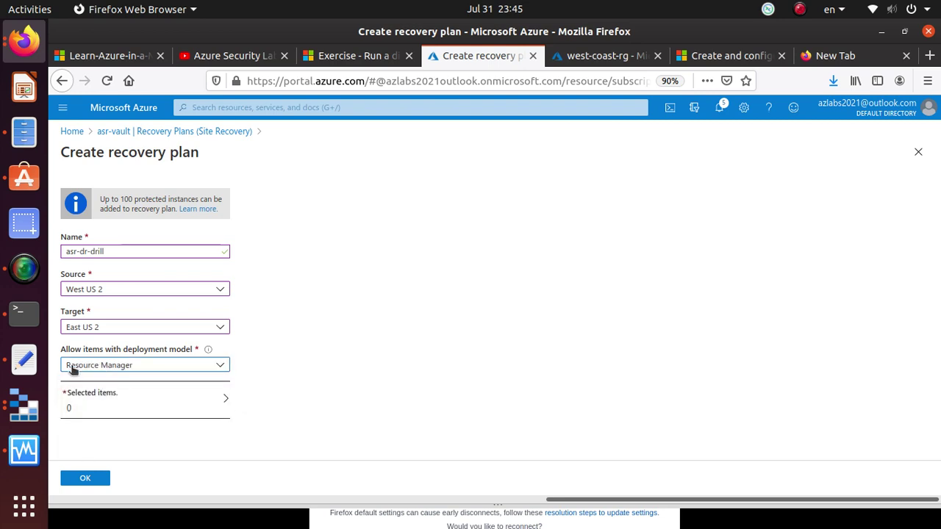
Step: Add the patient-records and hr-records machines to the recovery plan as the exercise instructs, and create the plan
{"action": "left_click", "coordinate": [359, 56]}
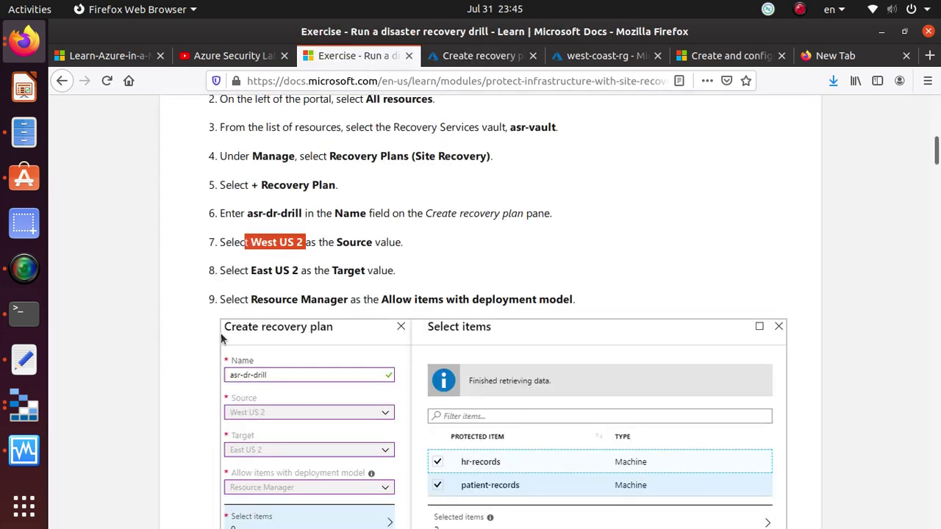
{"action": "scroll", "coordinate": [370, 297], "scroll_direction": "down", "scroll_amount": 2}
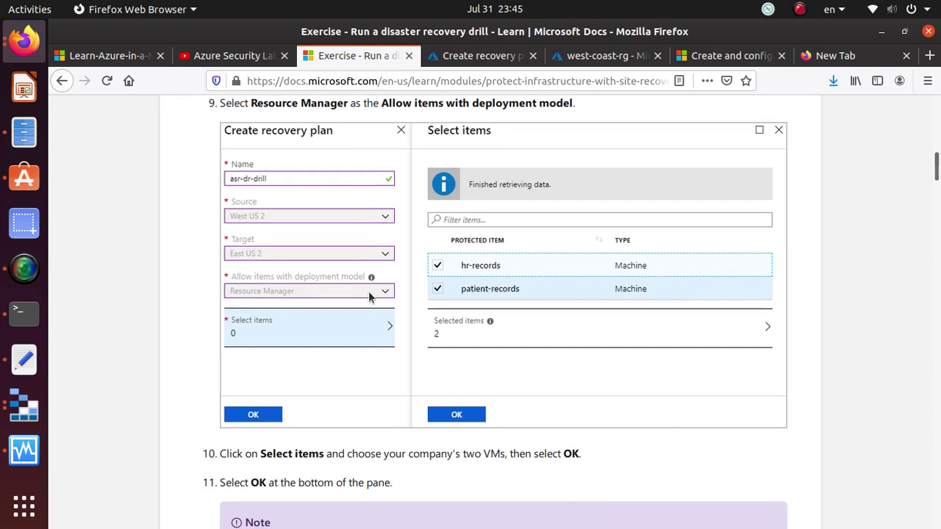
{"action": "scroll", "coordinate": [325, 360], "scroll_direction": "down", "scroll_amount": 2}
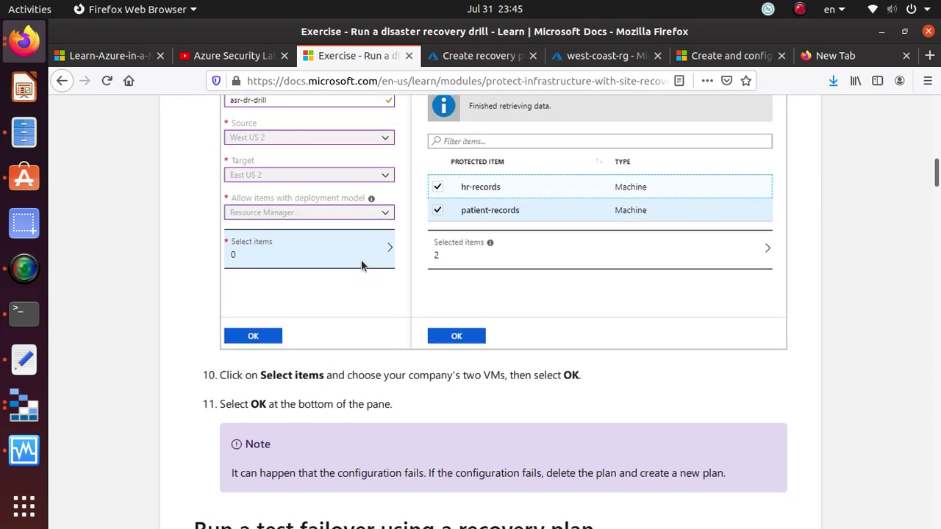
{"action": "scroll", "coordinate": [361, 261], "scroll_direction": "up", "scroll_amount": 1}
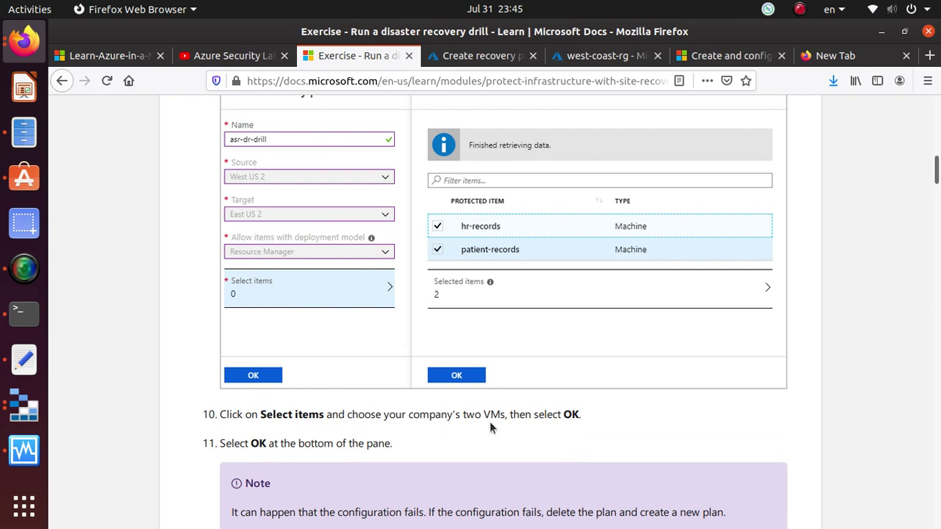
{"action": "left_click", "coordinate": [489, 59]}
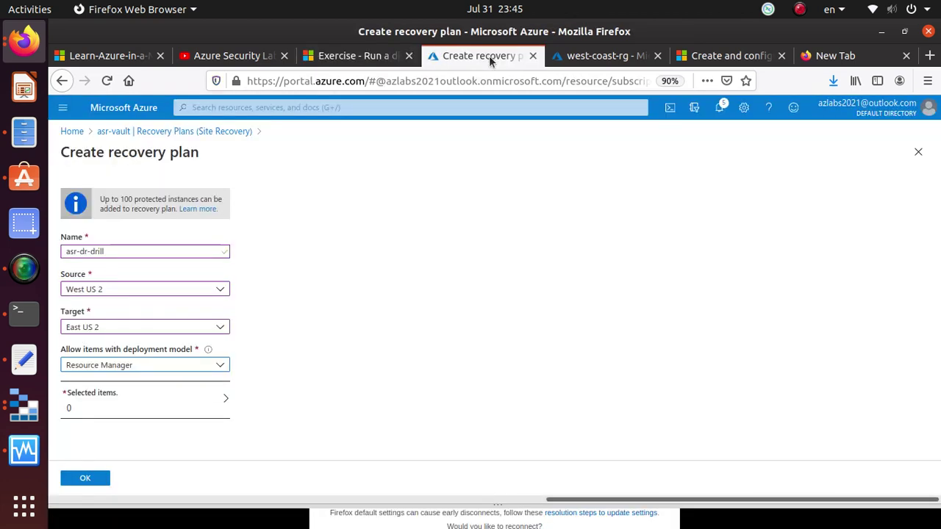
{"action": "left_click", "coordinate": [149, 403]}
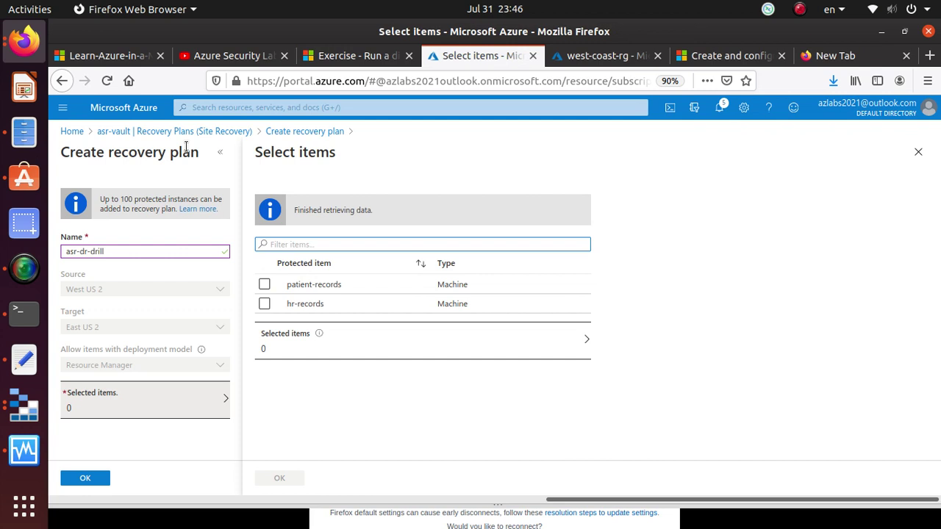
{"action": "left_click", "coordinate": [263, 284]}
{"action": "left_click", "coordinate": [264, 303]}
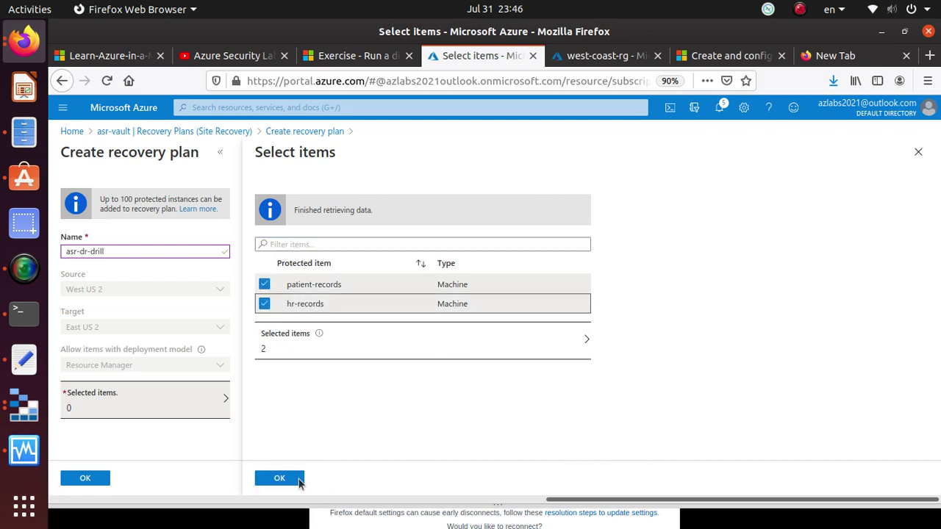
{"action": "left_click", "coordinate": [286, 478]}
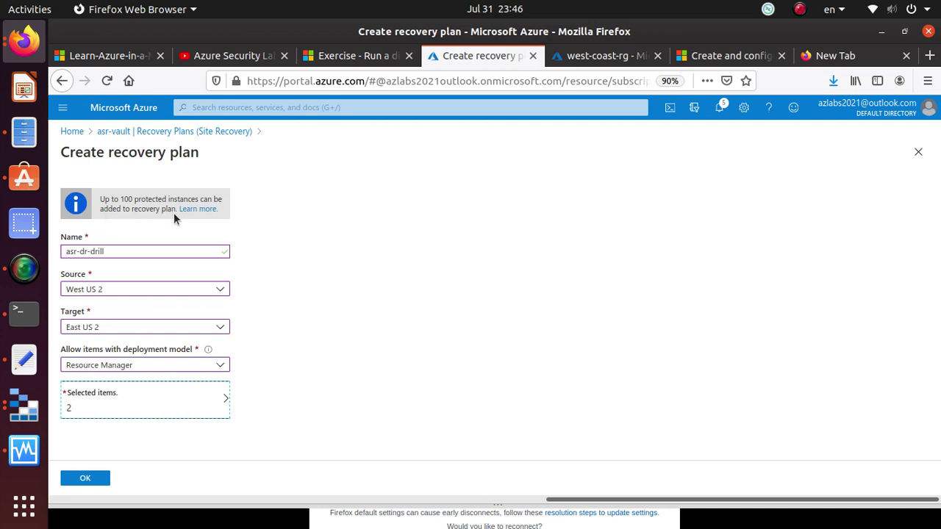
{"action": "left_click", "coordinate": [85, 477]}
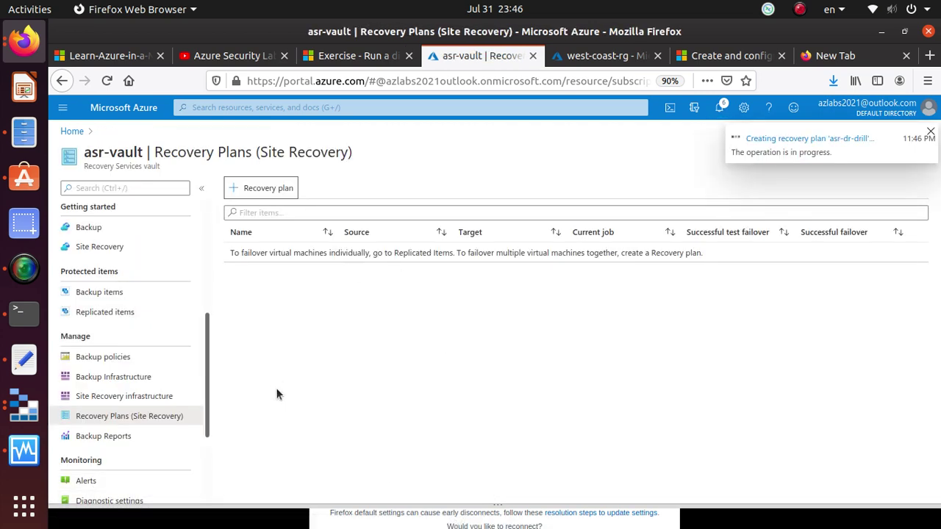
Step: Consult the exercise's section on running a test failover and open the asr-dr-drill recovery plan in the portal
{"action": "left_click", "coordinate": [358, 55]}
{"action": "scroll", "coordinate": [415, 345], "scroll_direction": "down", "scroll_amount": 1}
{"action": "scroll", "coordinate": [416, 344], "scroll_direction": "down", "scroll_amount": 5}
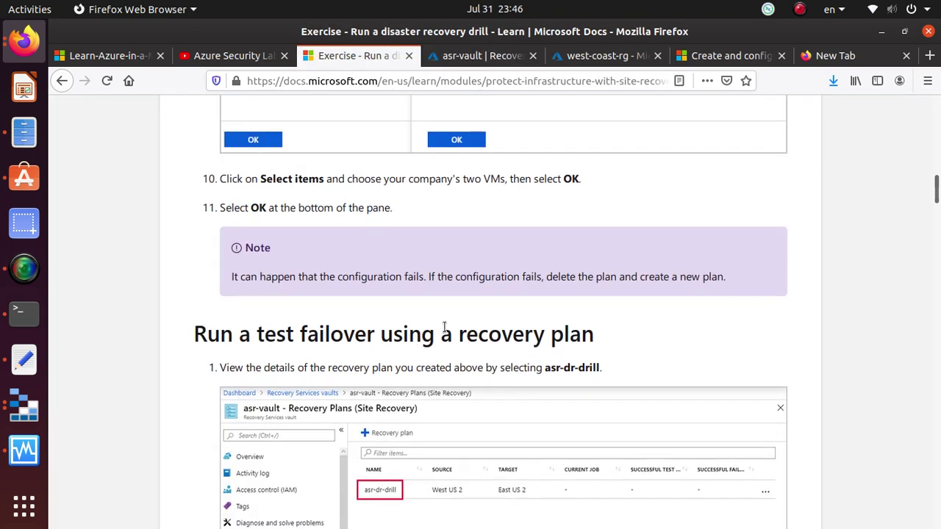
{"action": "triple_click", "coordinate": [470, 174]}
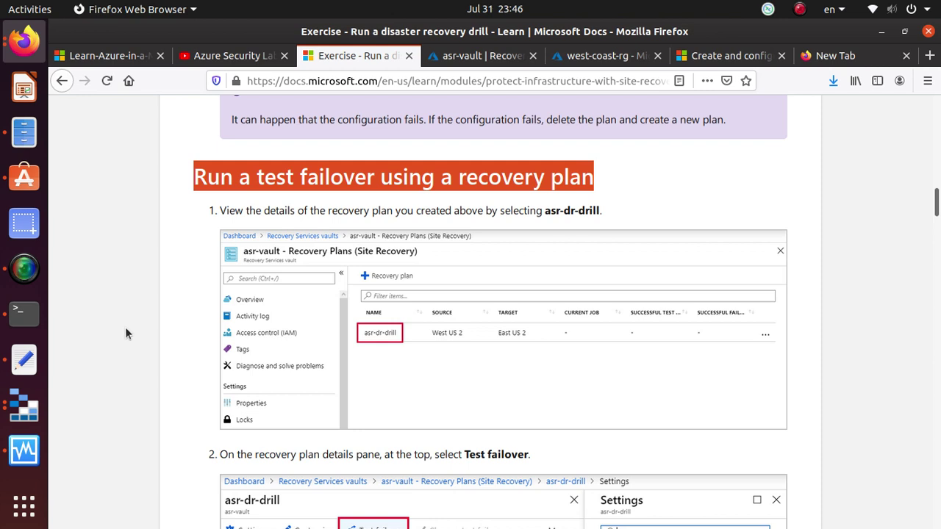
{"action": "left_click", "coordinate": [466, 53]}
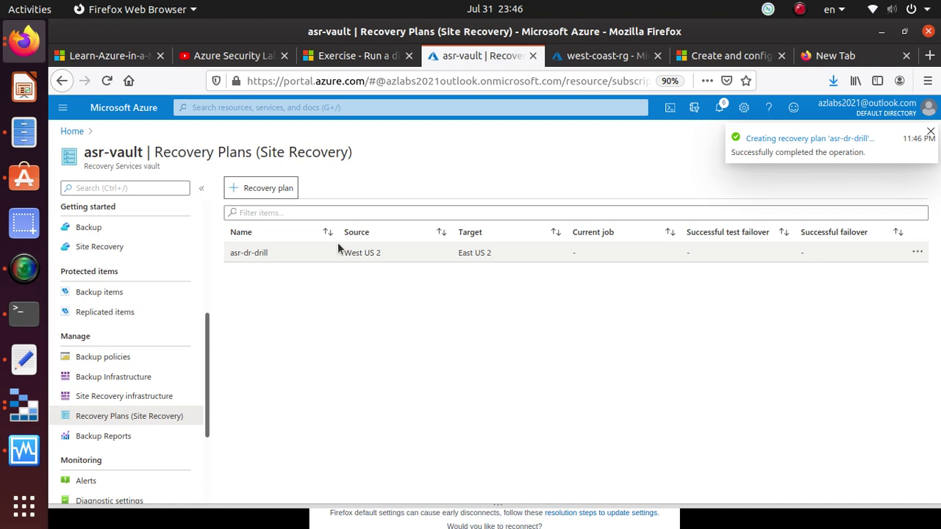
{"action": "left_click", "coordinate": [273, 254]}
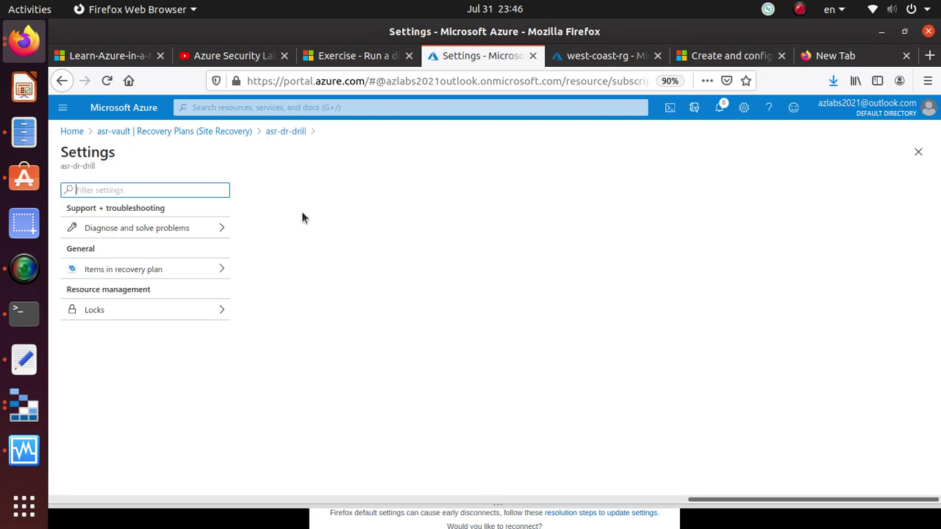
Step: Check the exercise's Test failover instruction and go from the plan's settings to the asr-dr-drill details pane
{"action": "left_click", "coordinate": [370, 57]}
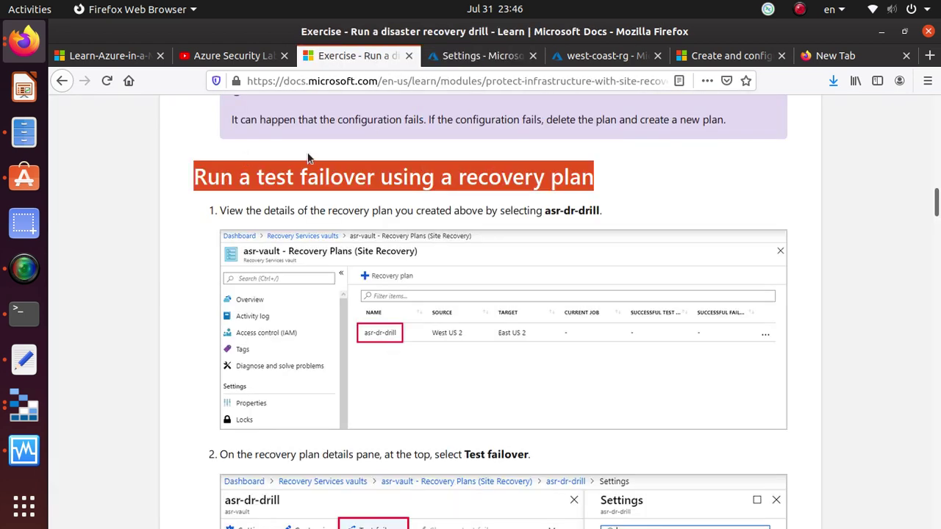
{"action": "scroll", "coordinate": [310, 158], "scroll_direction": "down", "scroll_amount": 5}
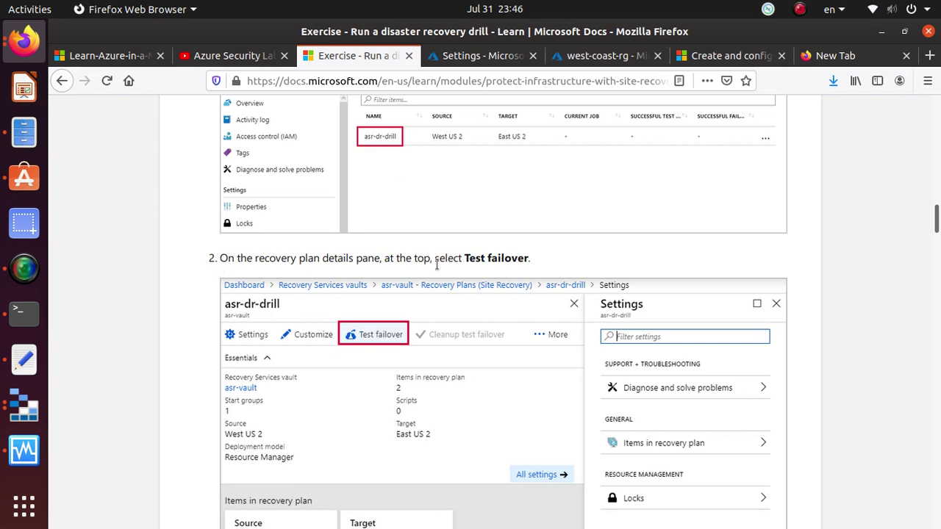
{"action": "left_click", "coordinate": [469, 62]}
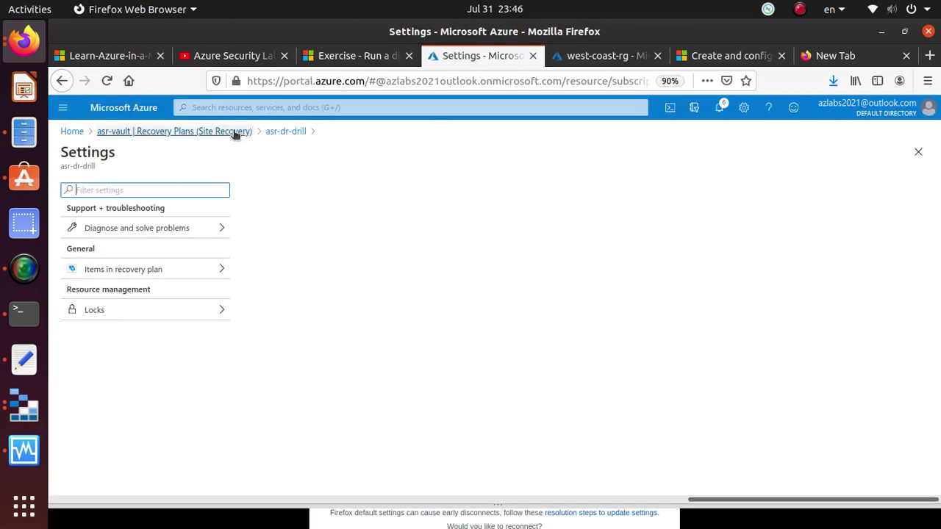
{"action": "left_click", "coordinate": [285, 132]}
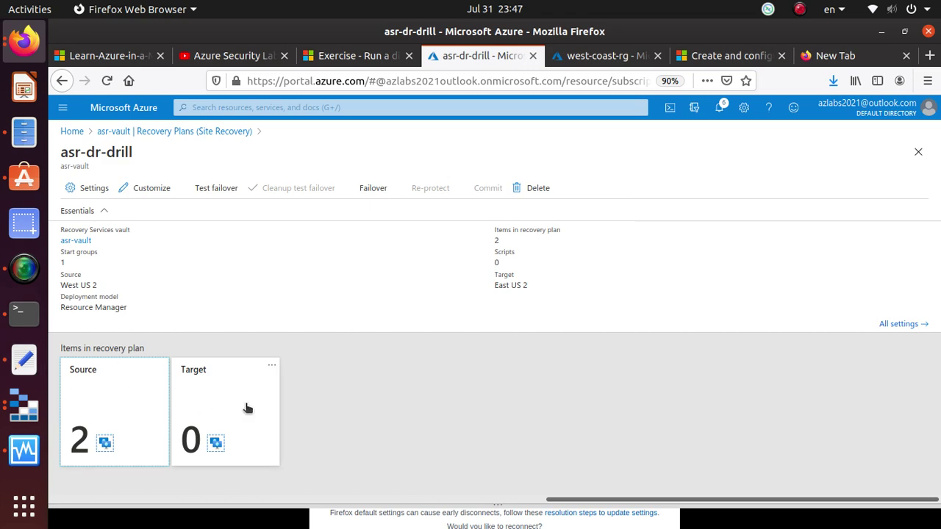
Step: Review the exercise's test failover instructions and open the Test failover settings for the asr-dr-drill recovery plan in the portal
{"action": "left_click", "coordinate": [362, 59]}
{"action": "scroll", "coordinate": [358, 360], "scroll_direction": "down", "scroll_amount": 4}
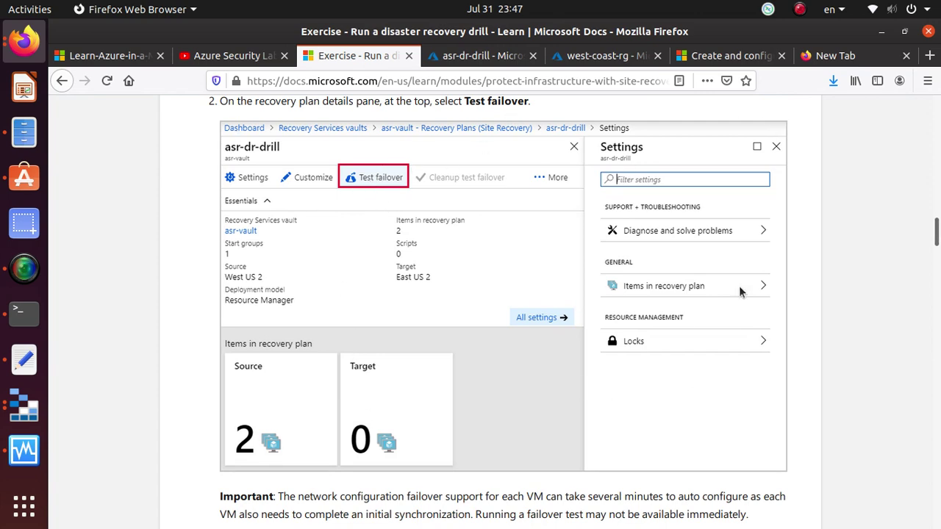
{"action": "scroll", "coordinate": [738, 287], "scroll_direction": "down", "scroll_amount": 2}
{"action": "scroll", "coordinate": [739, 291], "scroll_direction": "up", "scroll_amount": 1}
{"action": "scroll", "coordinate": [609, 327], "scroll_direction": "down", "scroll_amount": 2}
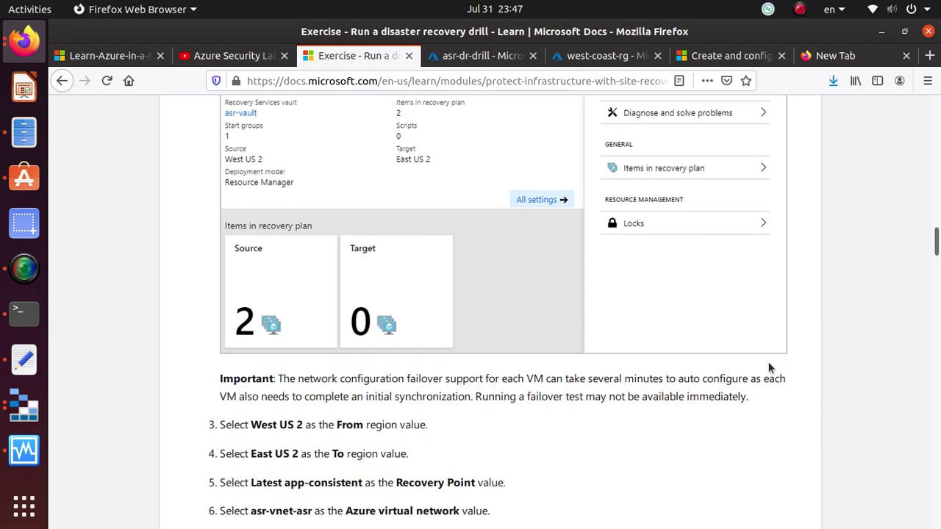
{"action": "scroll", "coordinate": [768, 362], "scroll_direction": "up", "scroll_amount": 2}
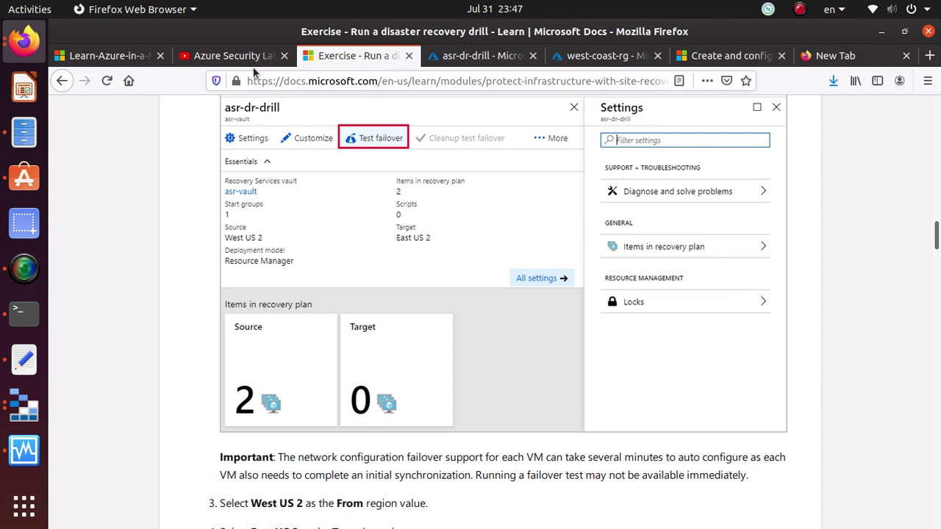
{"action": "left_click", "coordinate": [479, 55]}
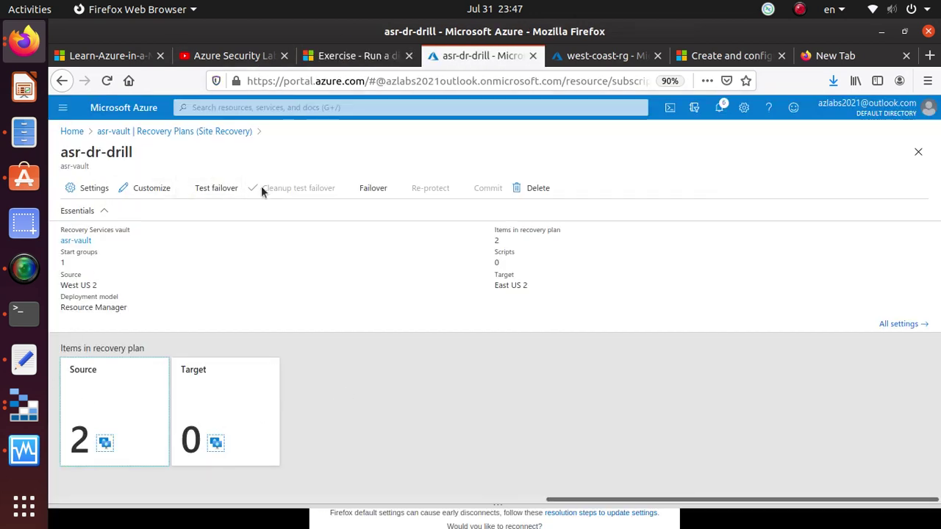
{"action": "left_click", "coordinate": [220, 189]}
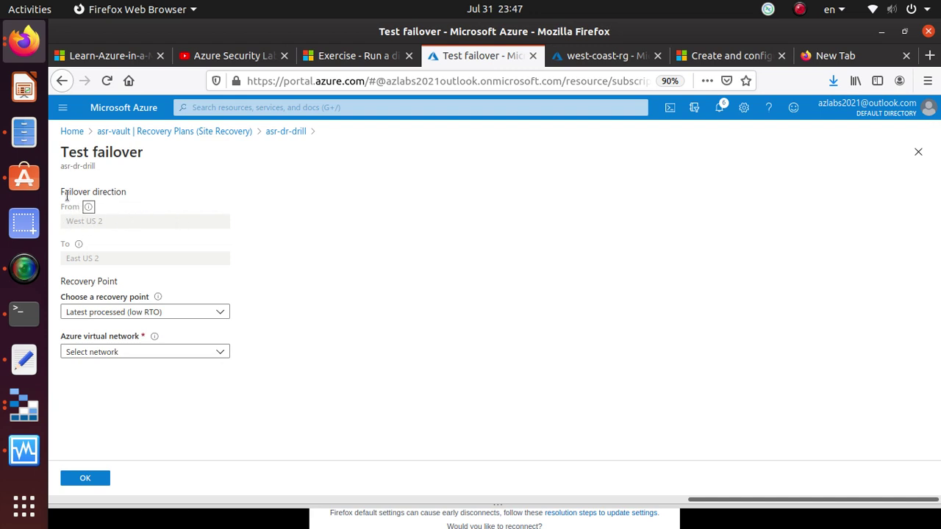
Step: Choose Latest processed (low RTO) as the test failover's recovery point and asr-vnet-asr as its Azure virtual network
{"action": "triple_click", "coordinate": [99, 258]}
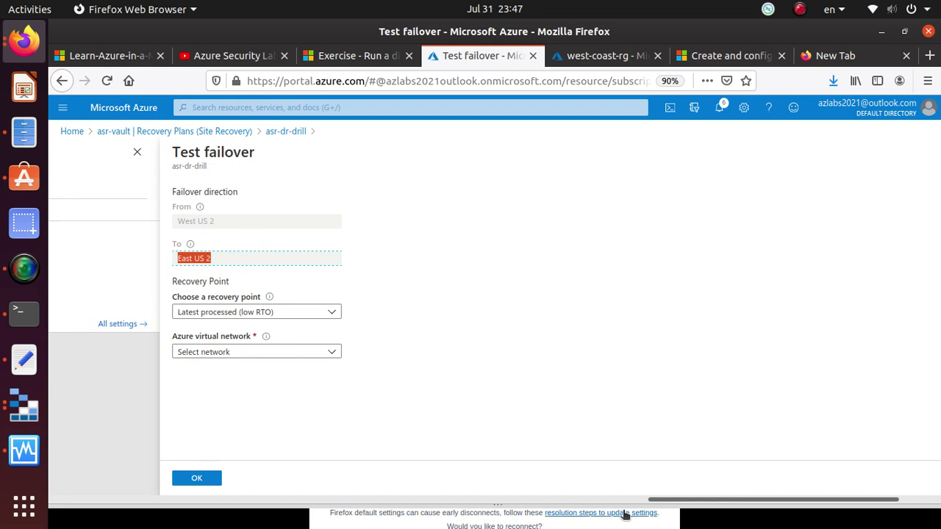
{"action": "left_click_drag", "start_coordinate": [656, 500], "coordinate": [684, 500]}
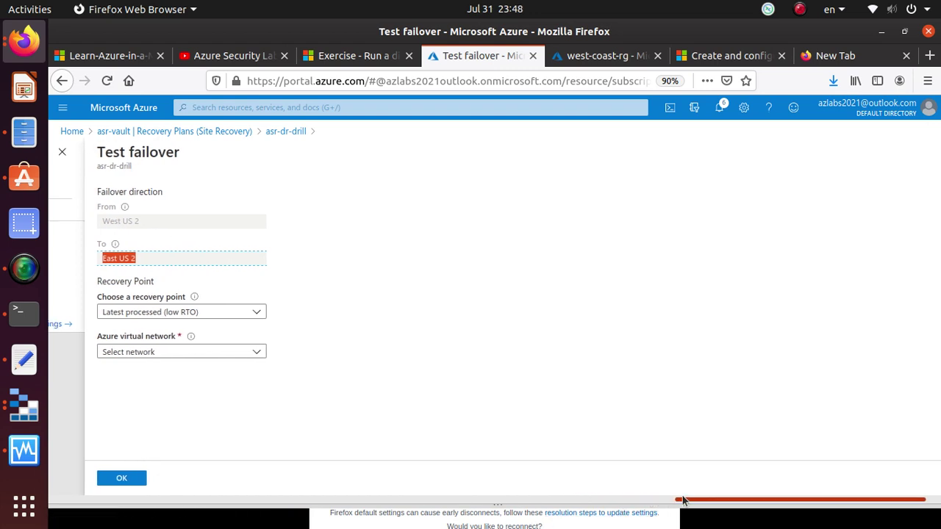
{"action": "left_click", "coordinate": [180, 313]}
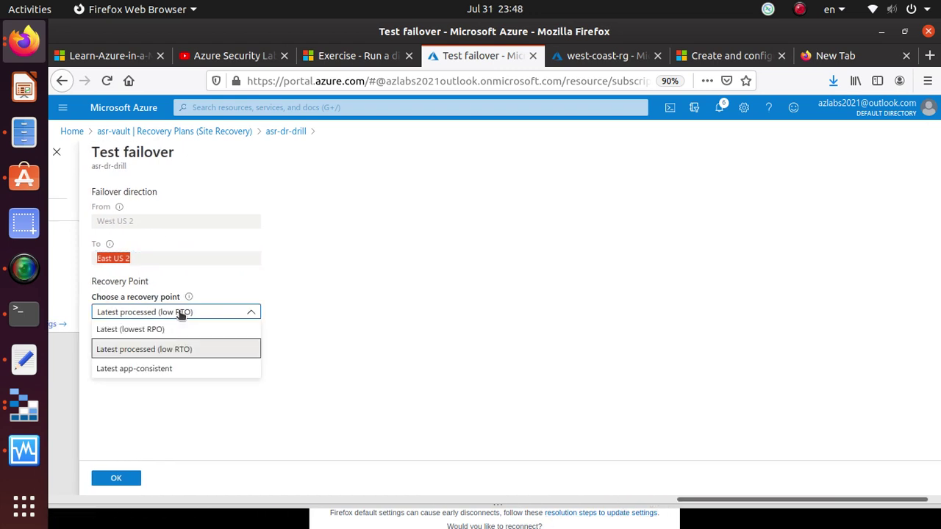
{"action": "left_click", "coordinate": [160, 350]}
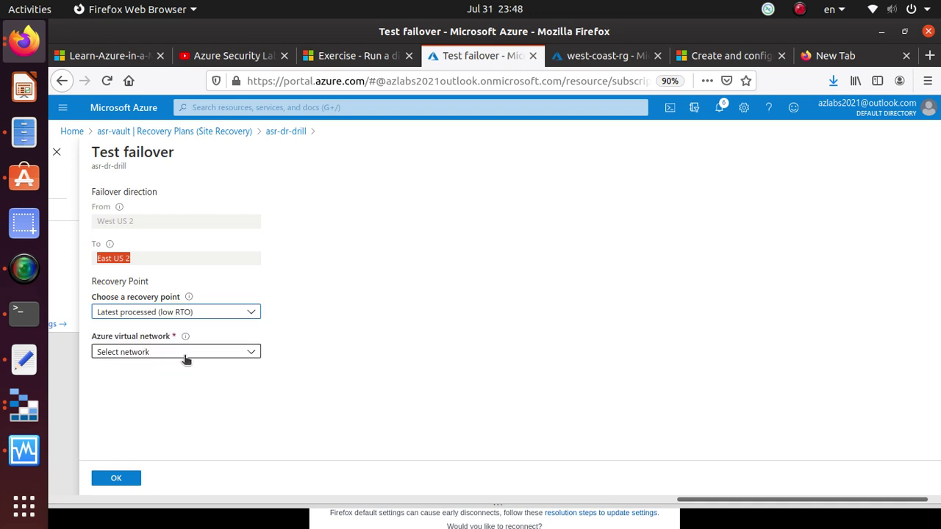
{"action": "left_click", "coordinate": [192, 352]}
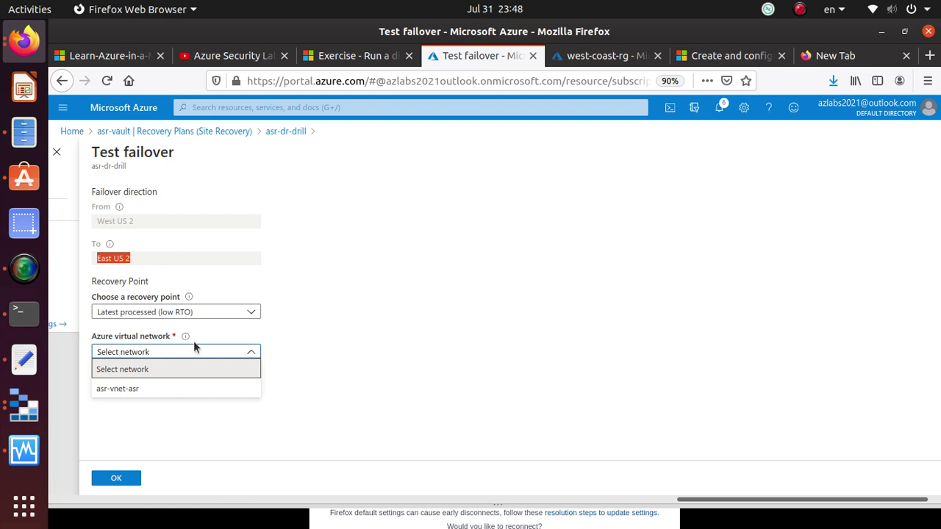
{"action": "left_click", "coordinate": [133, 391]}
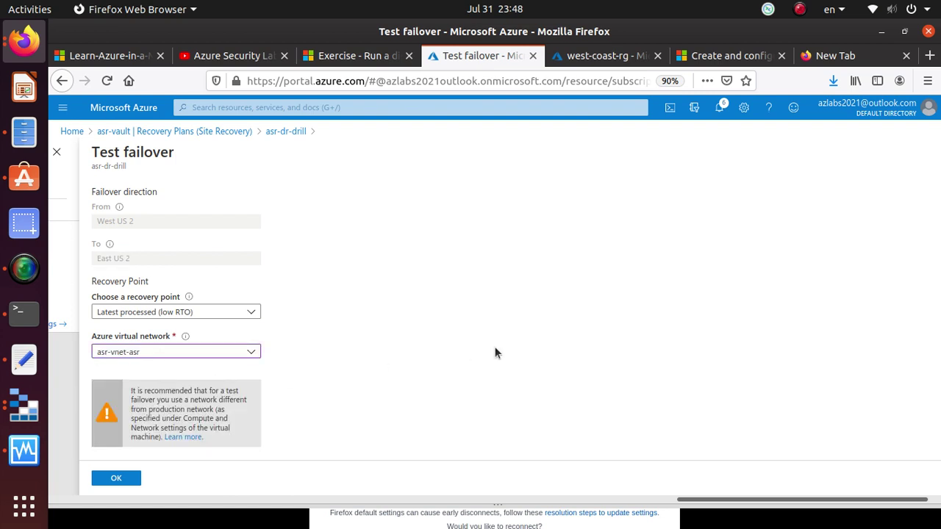
{"action": "scroll", "coordinate": [278, 339], "scroll_direction": "down", "scroll_amount": 1}
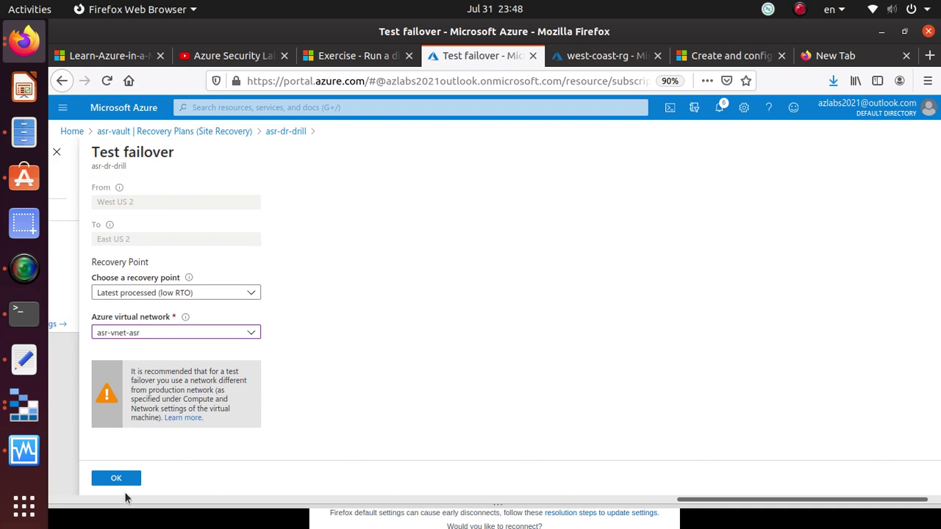
Step: Compare the test failover settings with the exercise and change the recovery point to Latest app-consistent
{"action": "left_click", "coordinate": [359, 56]}
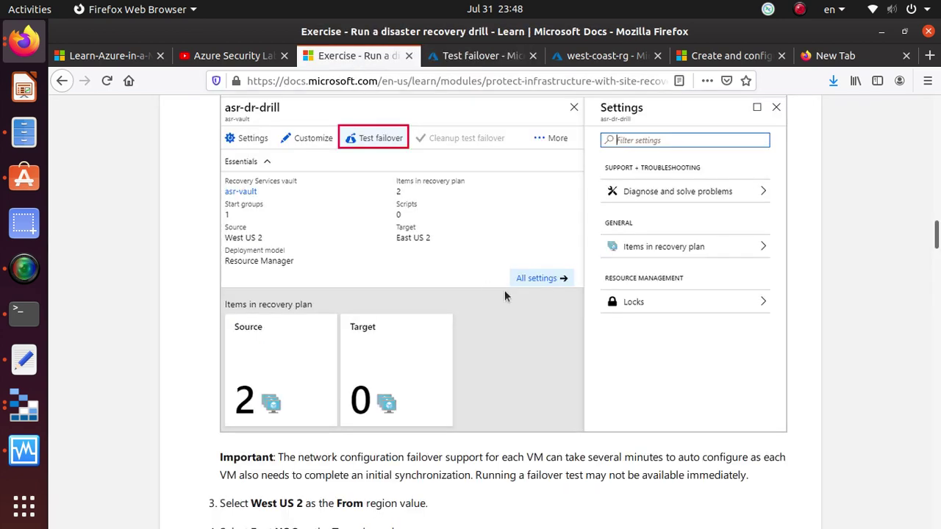
{"action": "scroll", "coordinate": [410, 354], "scroll_direction": "down", "scroll_amount": 4}
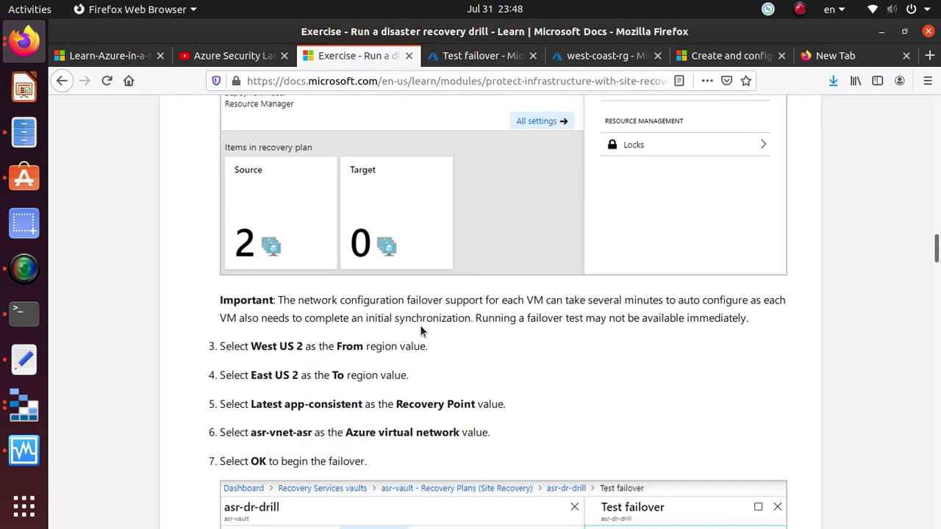
{"action": "scroll", "coordinate": [420, 324], "scroll_direction": "down", "scroll_amount": 2}
{"action": "left_click_drag", "start_coordinate": [256, 355], "coordinate": [528, 360]}
{"action": "scroll", "coordinate": [531, 339], "scroll_direction": "down", "scroll_amount": 4}
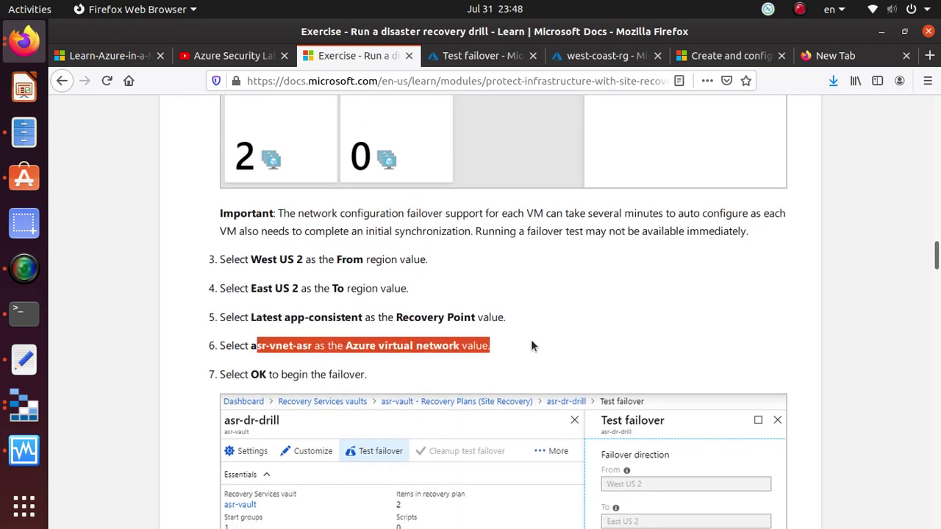
{"action": "scroll", "coordinate": [636, 430], "scroll_direction": "down", "scroll_amount": 3}
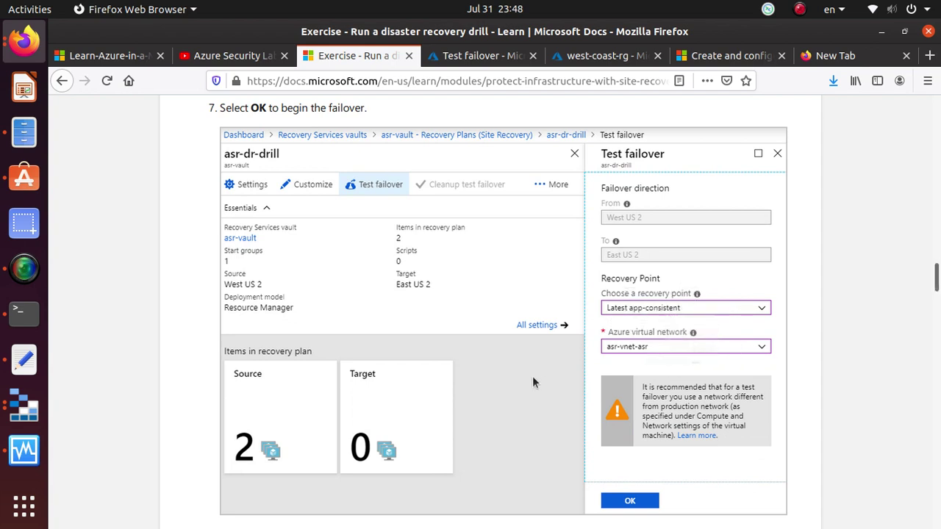
{"action": "left_click", "coordinate": [470, 56]}
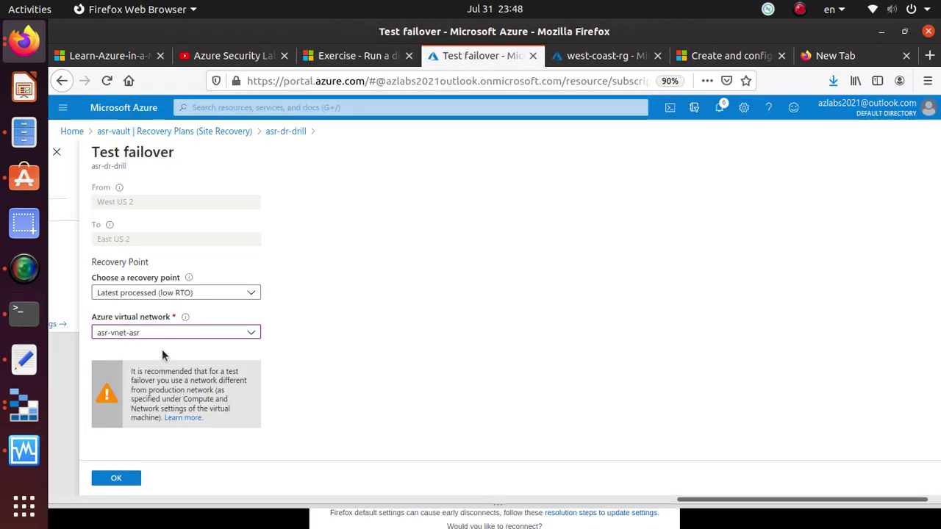
{"action": "left_click", "coordinate": [196, 296]}
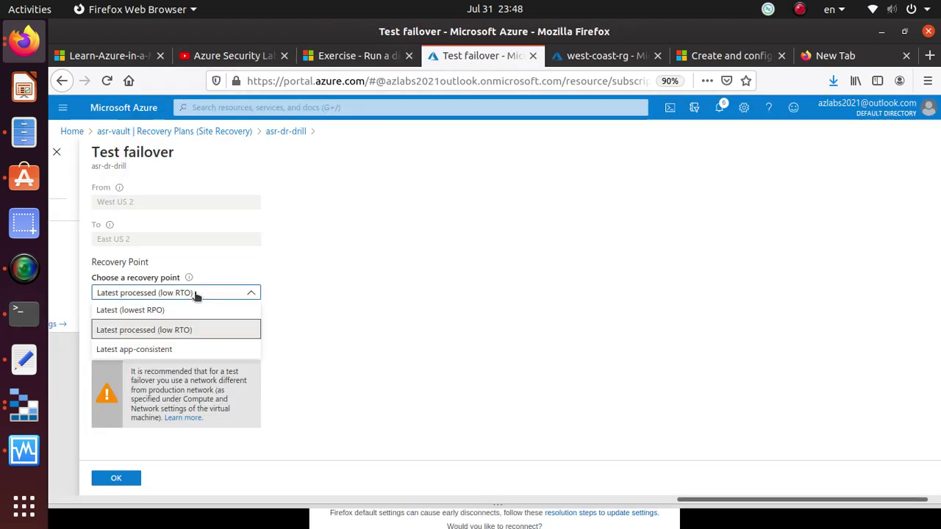
{"action": "left_click", "coordinate": [164, 344]}
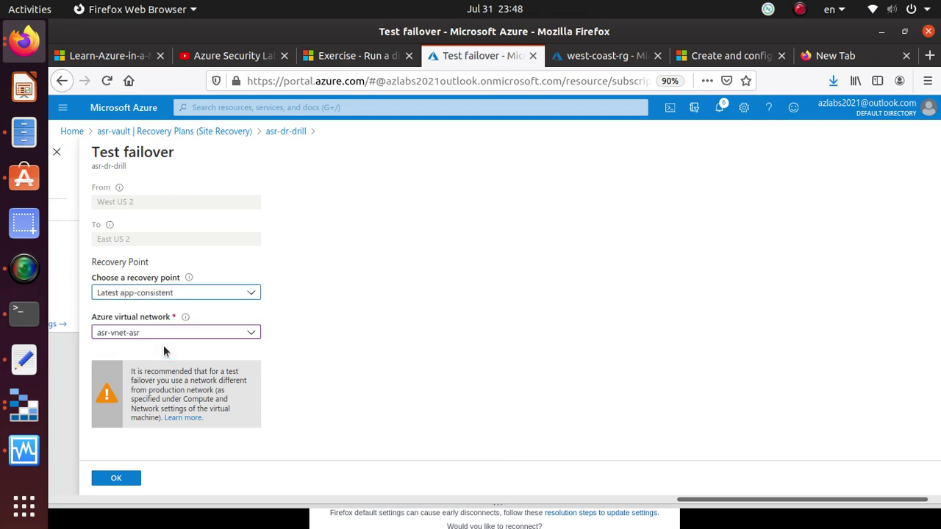
Step: Preview the exercise's Monitor failover progress section, start the asr-dr-drill test failover and view its portal notification
{"action": "left_click", "coordinate": [367, 57]}
{"action": "scroll", "coordinate": [523, 350], "scroll_direction": "down", "scroll_amount": 5}
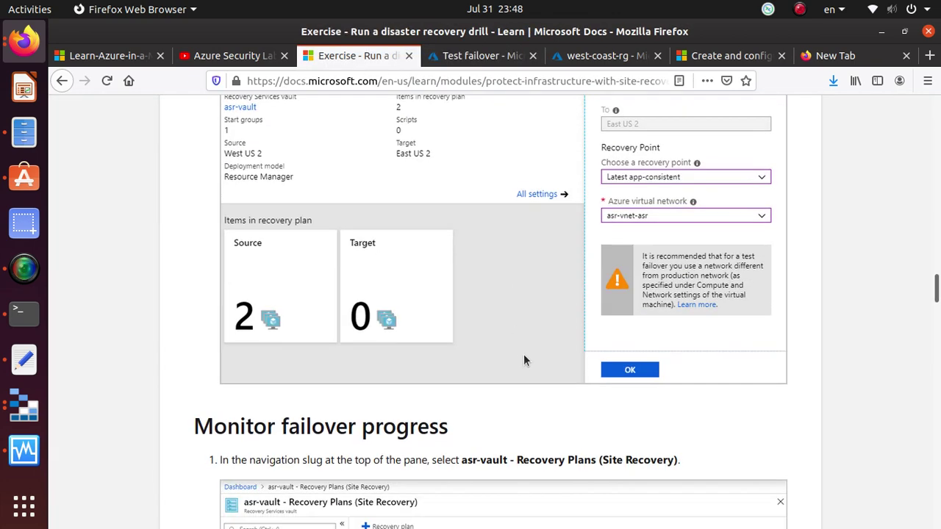
{"action": "scroll", "coordinate": [527, 347], "scroll_direction": "down", "scroll_amount": 2}
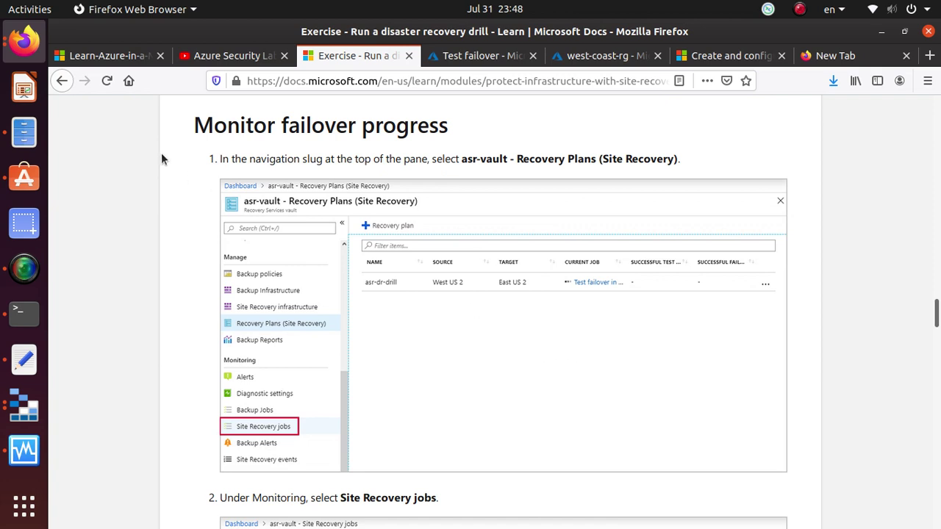
{"action": "left_click", "coordinate": [489, 62]}
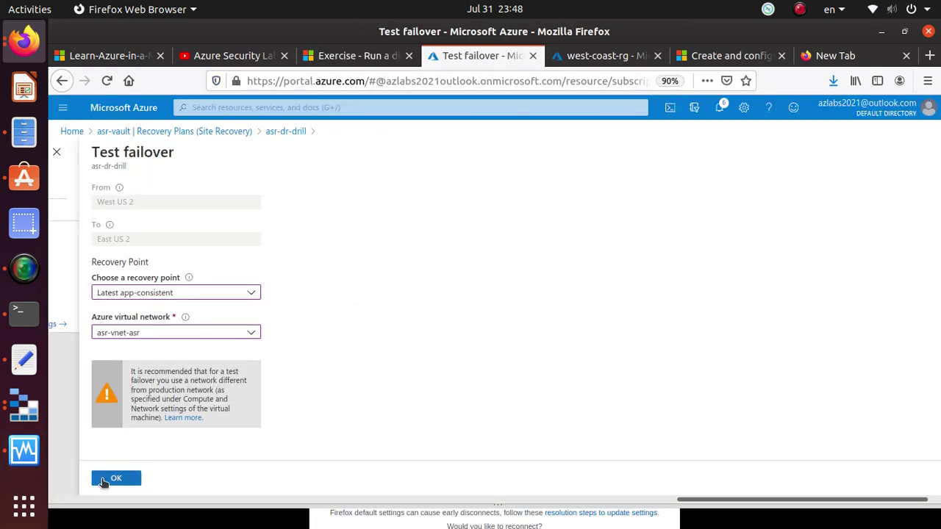
{"action": "left_click", "coordinate": [105, 478]}
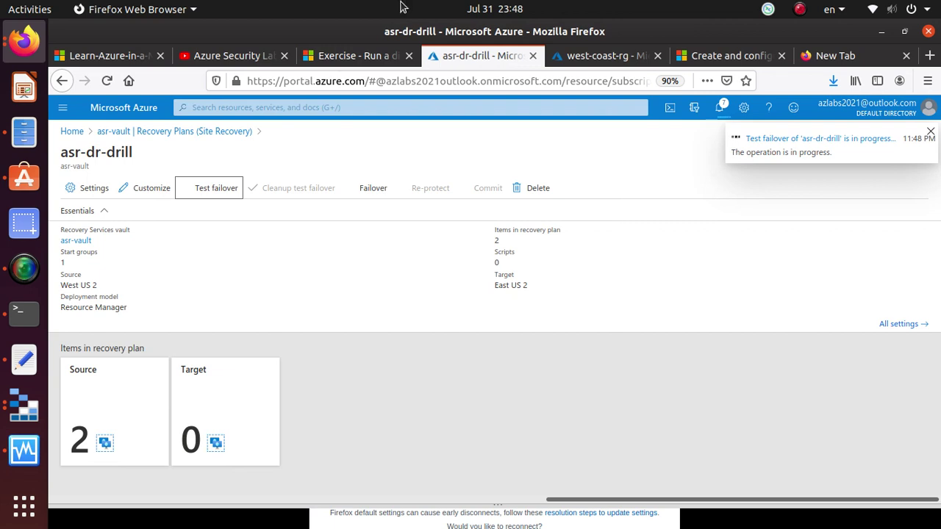
{"action": "left_click", "coordinate": [721, 111]}
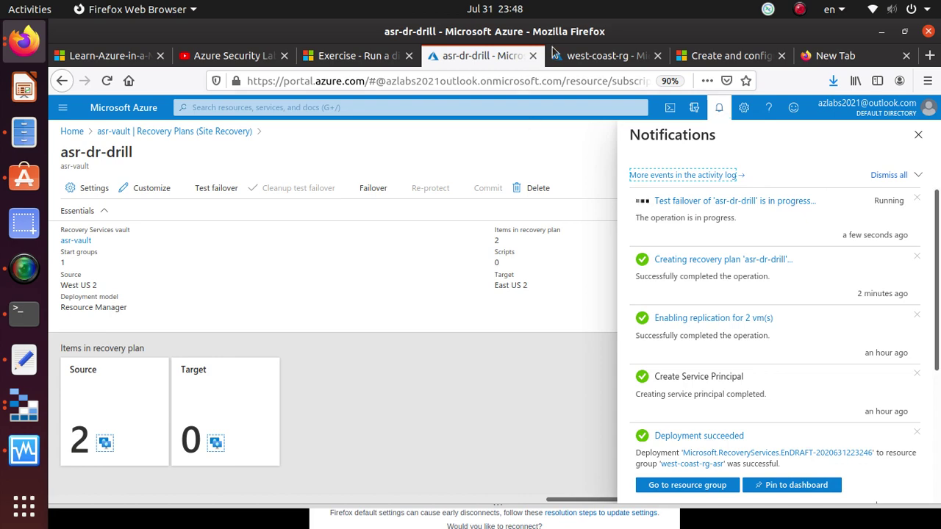
Step: Follow the exercise's monitoring instructions to return to asr-vault's recovery plans and open the vault's Site Recovery jobs
{"action": "left_click", "coordinate": [580, 56]}
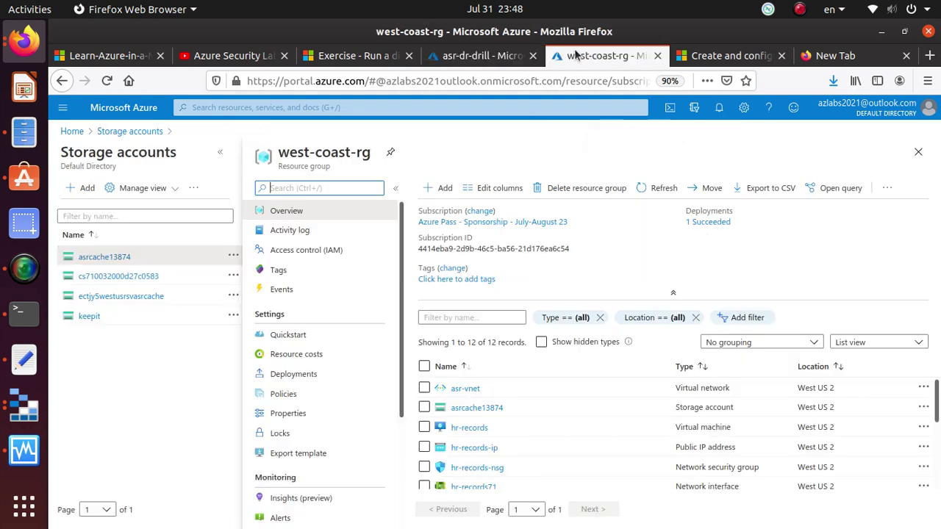
{"action": "left_click", "coordinate": [358, 57]}
{"action": "scroll", "coordinate": [80, 330], "scroll_direction": "down", "scroll_amount": 5}
{"action": "scroll", "coordinate": [223, 373], "scroll_direction": "down", "scroll_amount": 4}
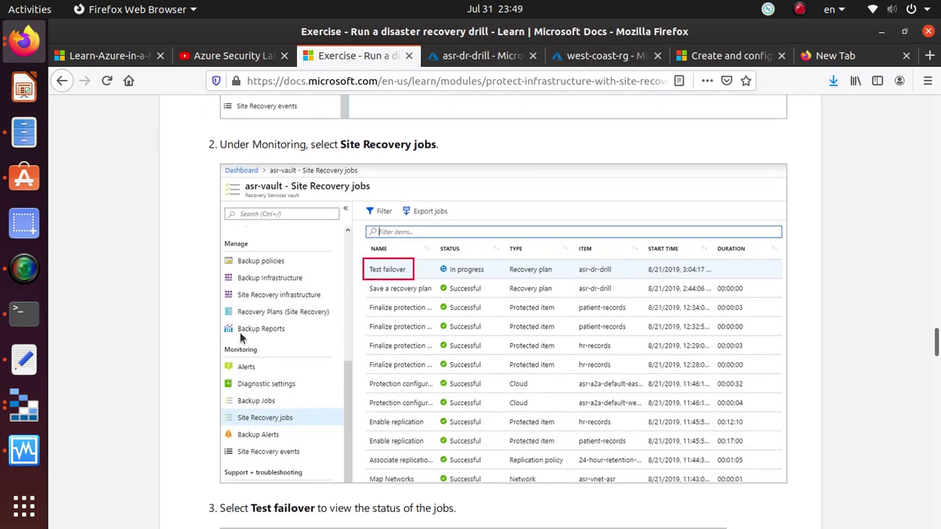
{"action": "scroll", "coordinate": [221, 309], "scroll_direction": "up", "scroll_amount": 3}
{"action": "left_click_drag", "start_coordinate": [224, 262], "coordinate": [446, 273]}
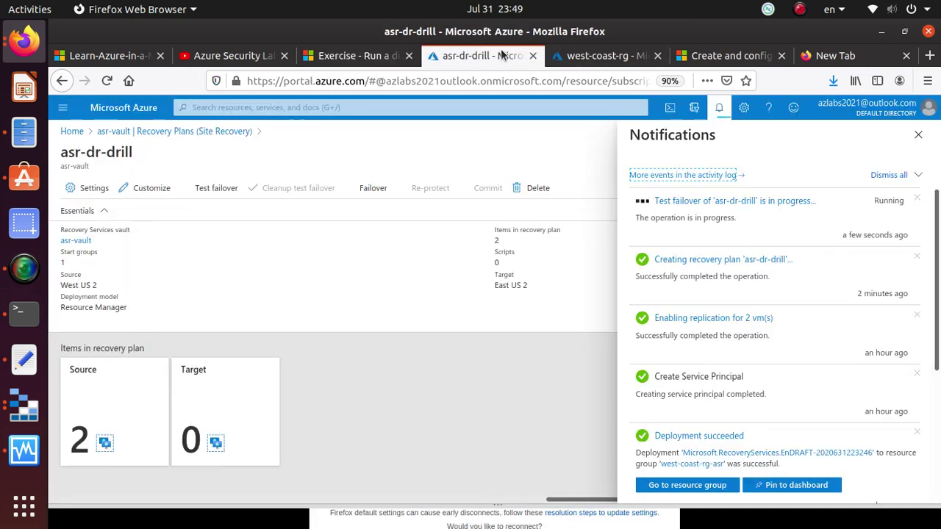
{"action": "left_click", "coordinate": [482, 56]}
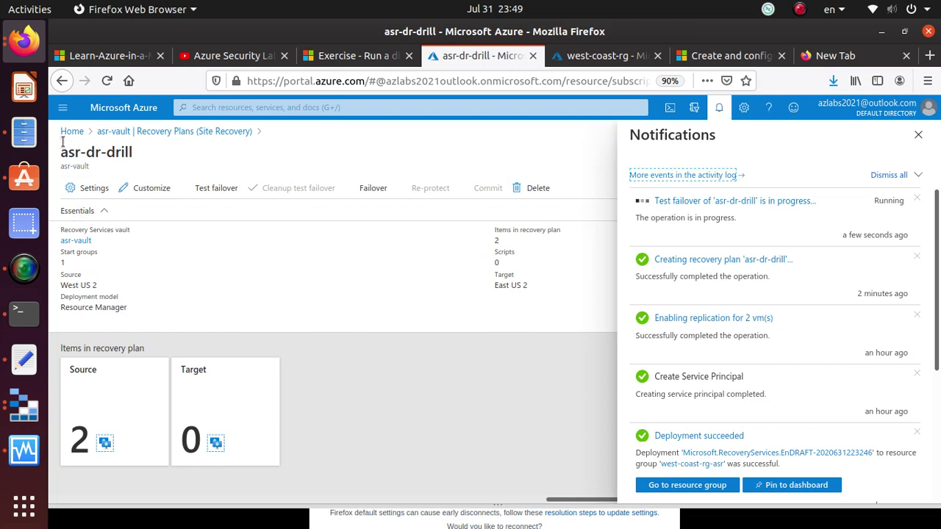
{"action": "left_click", "coordinate": [171, 132]}
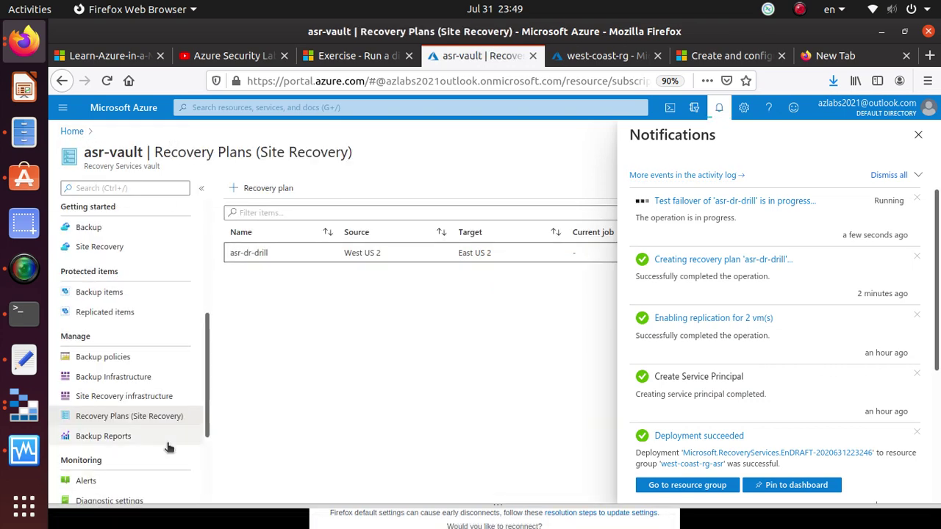
{"action": "scroll", "coordinate": [168, 441], "scroll_direction": "down", "scroll_amount": 2}
{"action": "scroll", "coordinate": [117, 353], "scroll_direction": "down", "scroll_amount": 2}
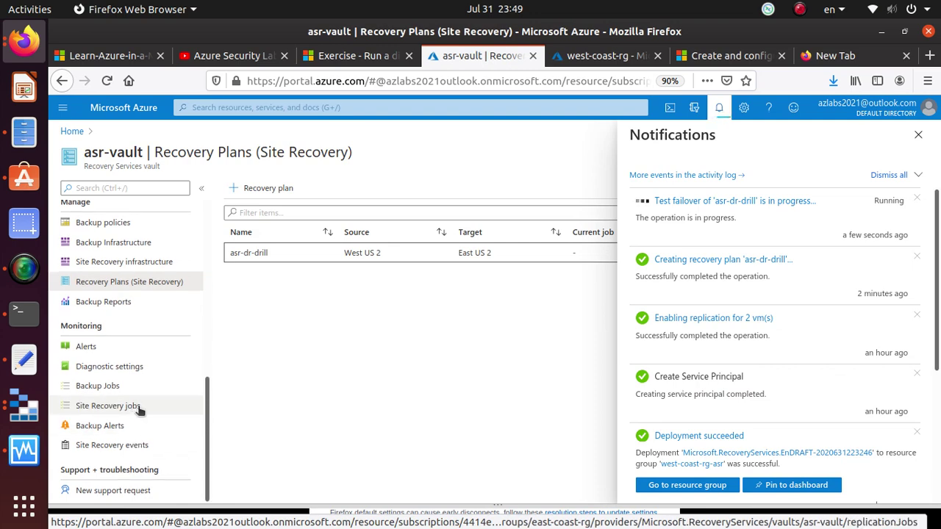
{"action": "left_click", "coordinate": [107, 406]}
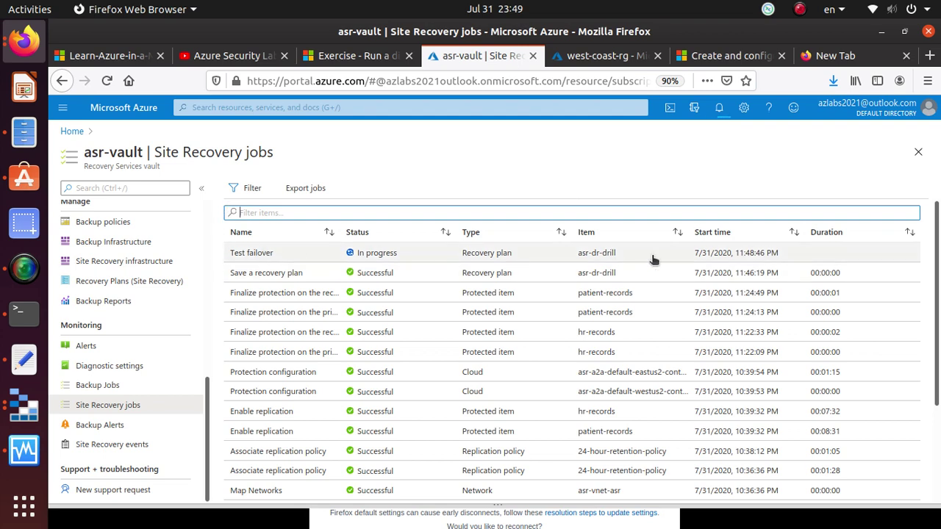
Step: Read the exercise's step on checking job status and open the Test failover job in asr-vault's Site Recovery jobs
{"action": "left_click", "coordinate": [359, 55]}
{"action": "scroll", "coordinate": [380, 322], "scroll_direction": "down", "scroll_amount": 5}
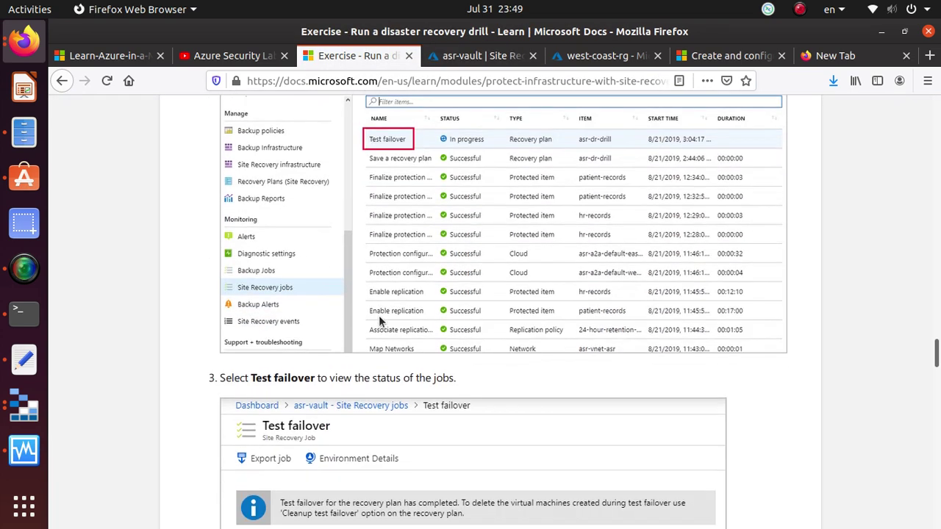
{"action": "scroll", "coordinate": [380, 321], "scroll_direction": "down", "scroll_amount": 3}
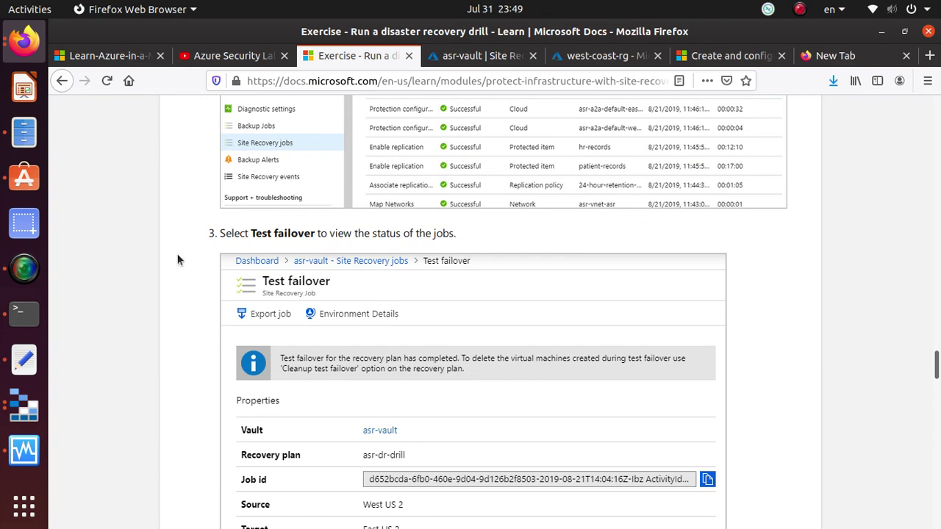
{"action": "scroll", "coordinate": [254, 261], "scroll_direction": "up", "scroll_amount": 5}
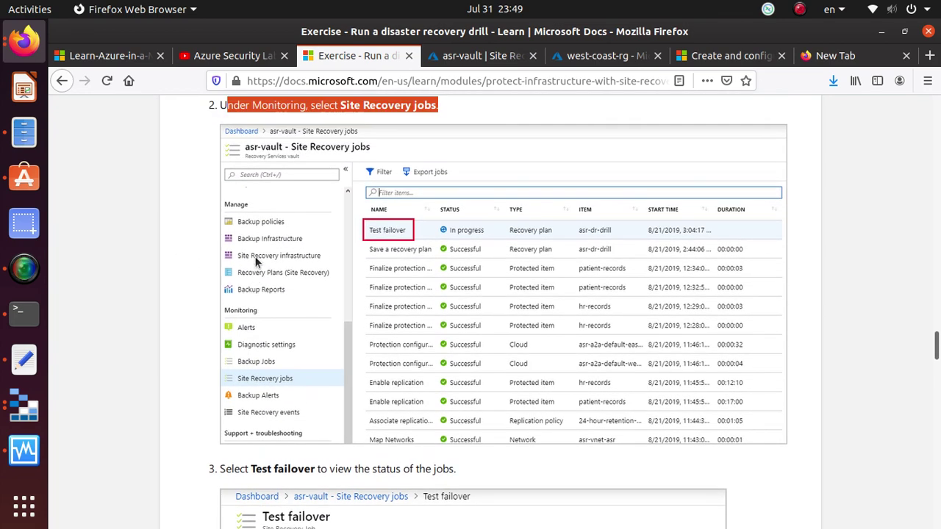
{"action": "scroll", "coordinate": [254, 261], "scroll_direction": "down", "scroll_amount": 6}
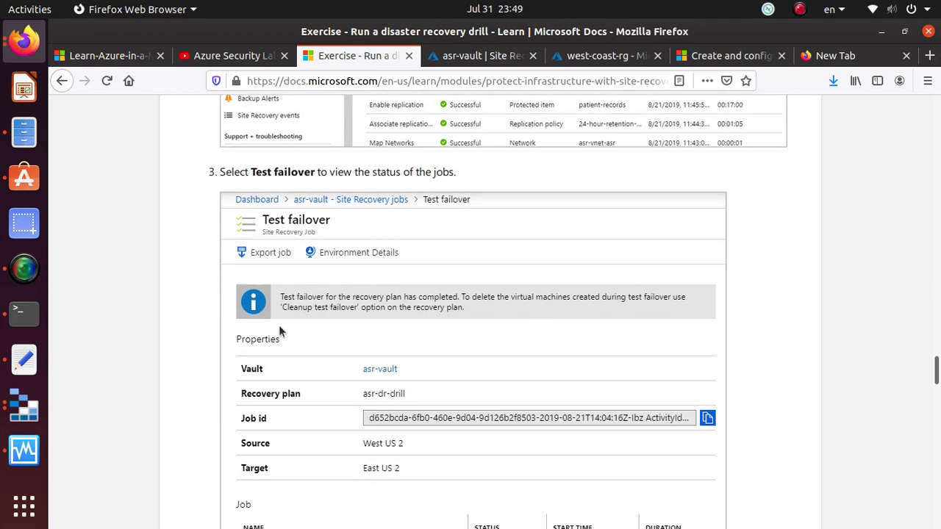
{"action": "scroll", "coordinate": [279, 330], "scroll_direction": "down", "scroll_amount": 3}
{"action": "left_click", "coordinate": [463, 57]}
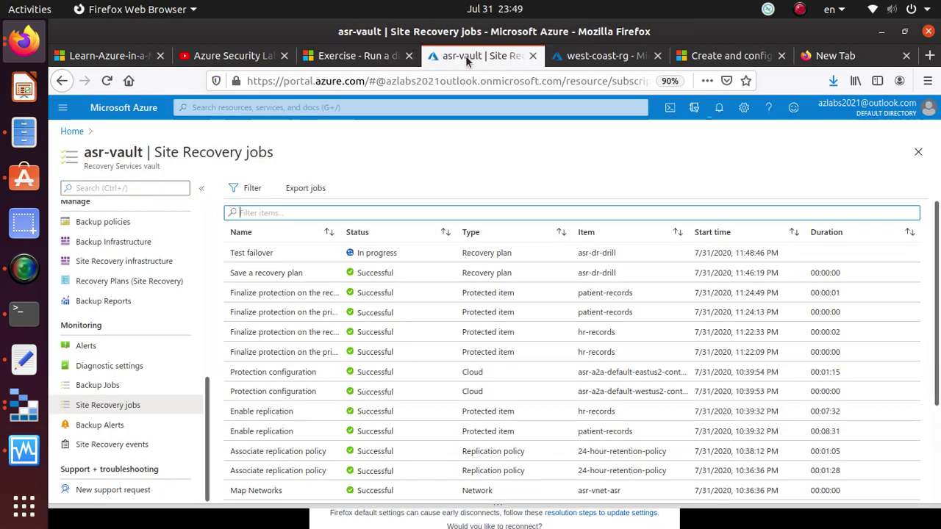
{"action": "left_click", "coordinate": [282, 264]}
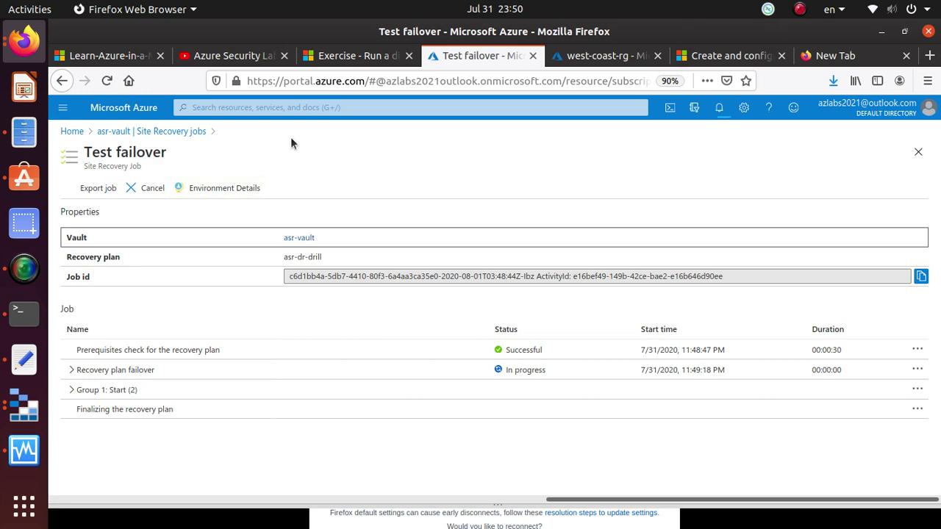
Step: Preview the exercise's step 4 on the Virtual machines list, then return to the Test failover job page
{"action": "left_click", "coordinate": [363, 57]}
{"action": "scroll", "coordinate": [333, 355], "scroll_direction": "down", "scroll_amount": 10}
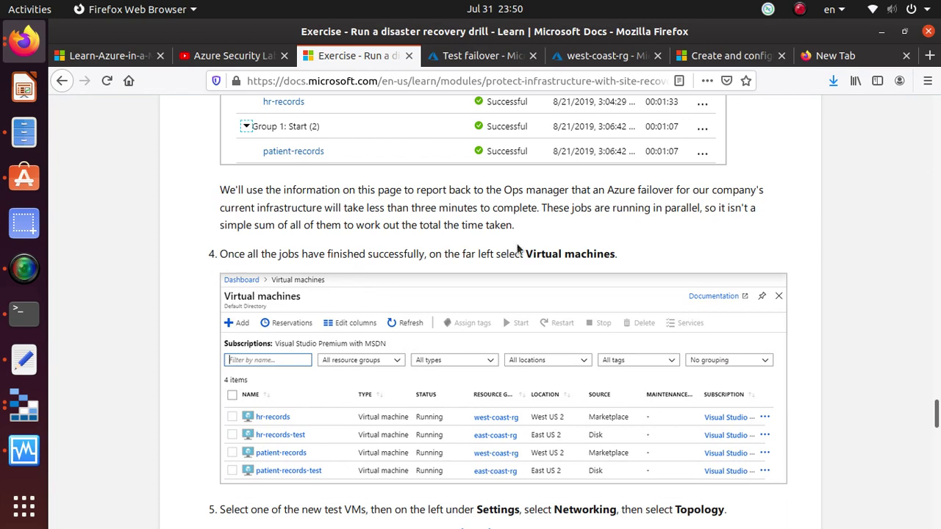
{"action": "double_click", "coordinate": [516, 253]}
{"action": "key", "text": "alt+Tab"}
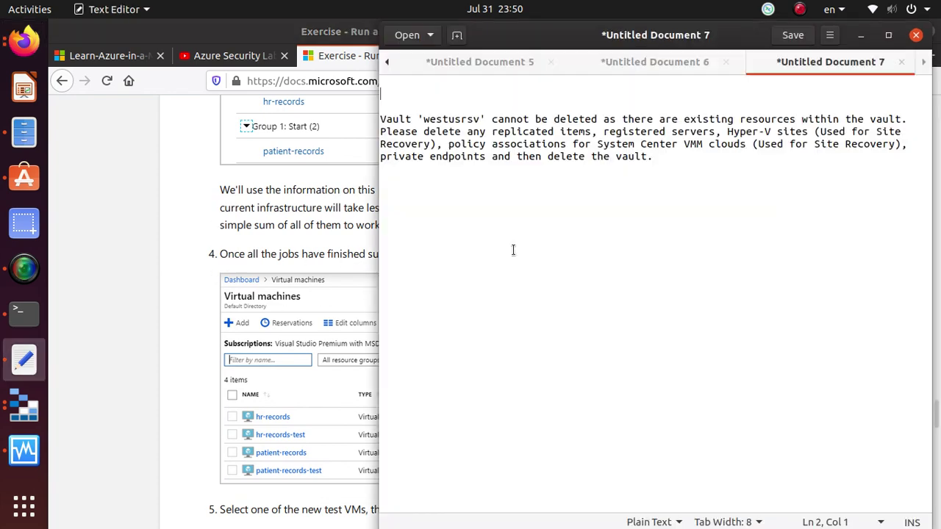
{"action": "key", "text": "alt+Tab"}
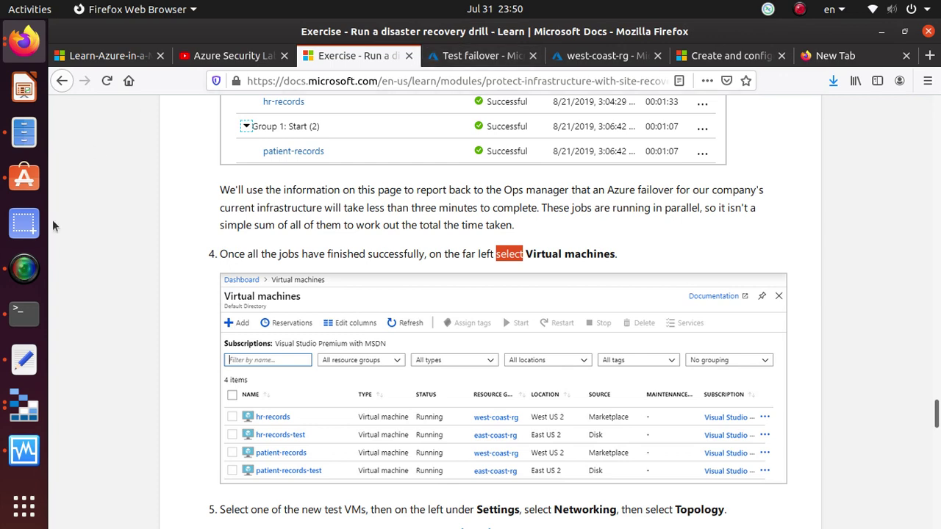
{"action": "left_click", "coordinate": [495, 58]}
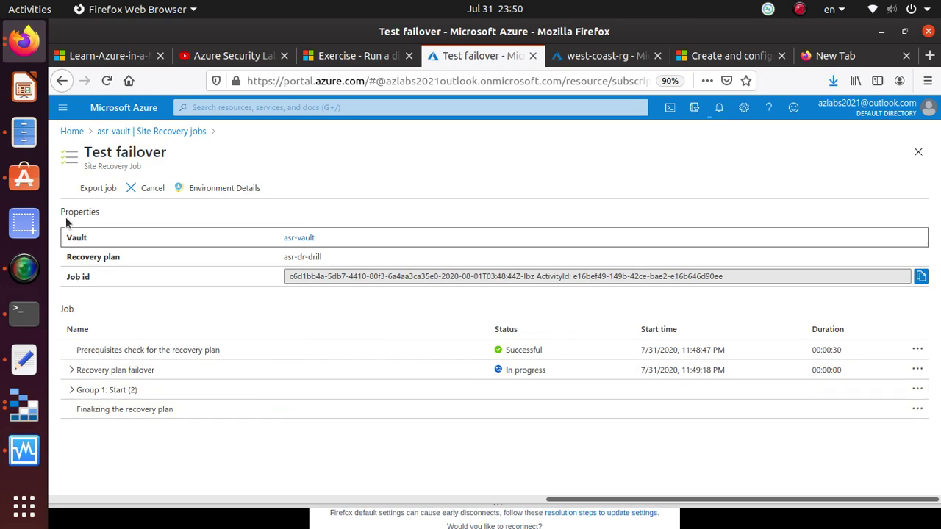
{"action": "left_click", "coordinate": [24, 269]}
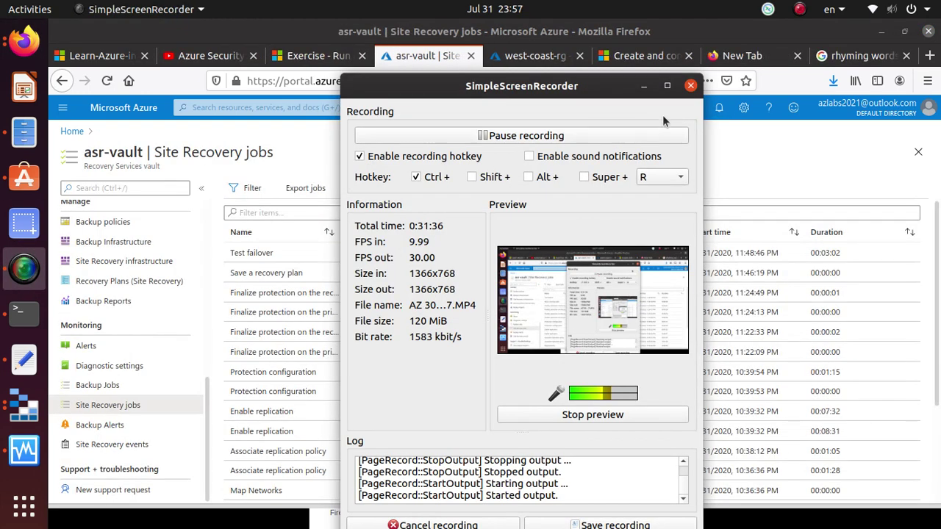
{"action": "left_click", "coordinate": [644, 86]}
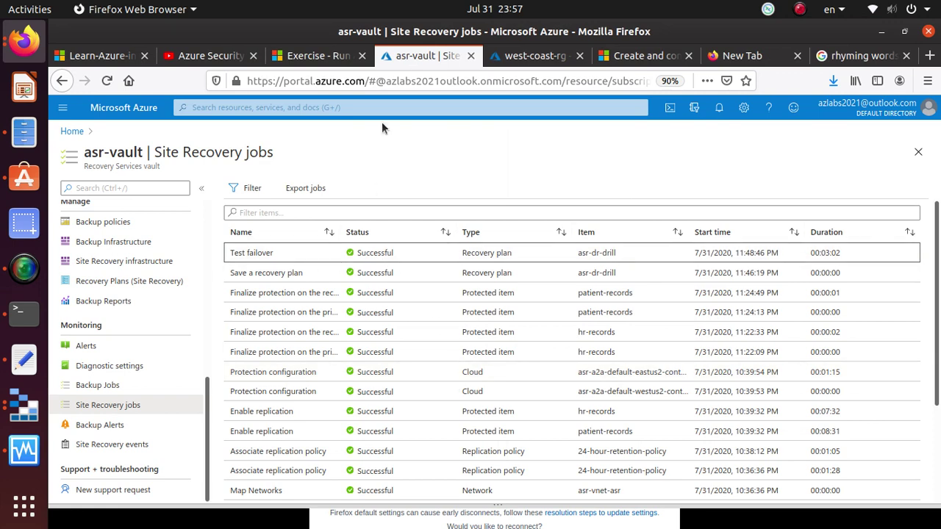
Step: Review the exercise's sample Test failover job page and open the environment details of the Test failover job in asr-vault
{"action": "left_click", "coordinate": [321, 59]}
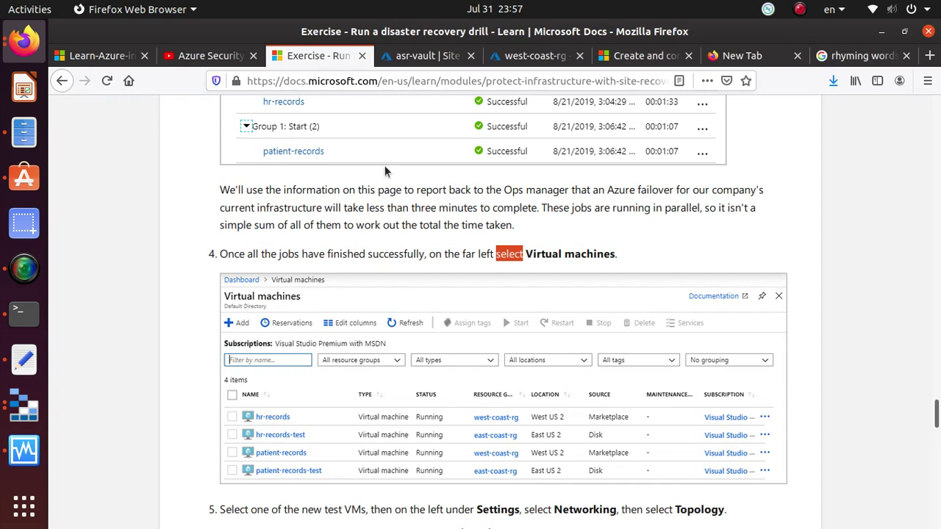
{"action": "scroll", "coordinate": [507, 280], "scroll_direction": "down", "scroll_amount": 4}
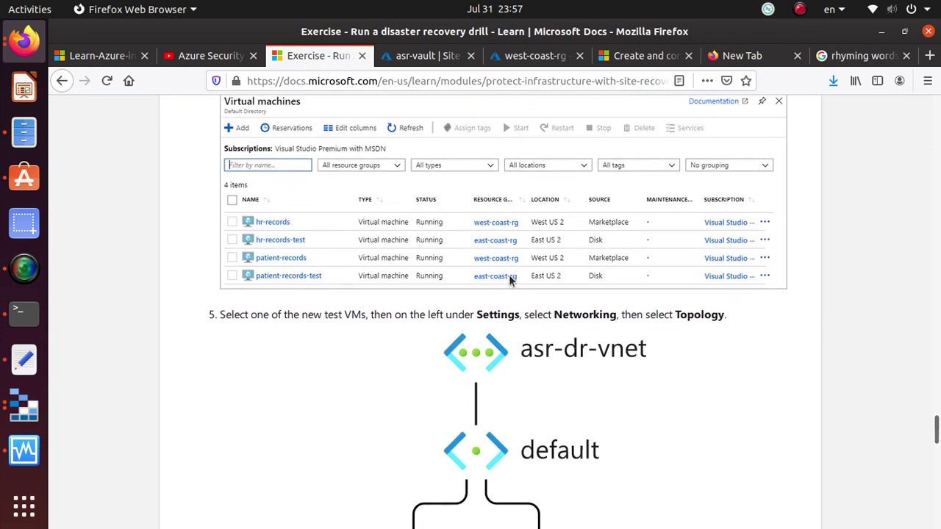
{"action": "scroll", "coordinate": [508, 287], "scroll_direction": "up", "scroll_amount": 5}
{"action": "scroll", "coordinate": [508, 289], "scroll_direction": "up", "scroll_amount": 3}
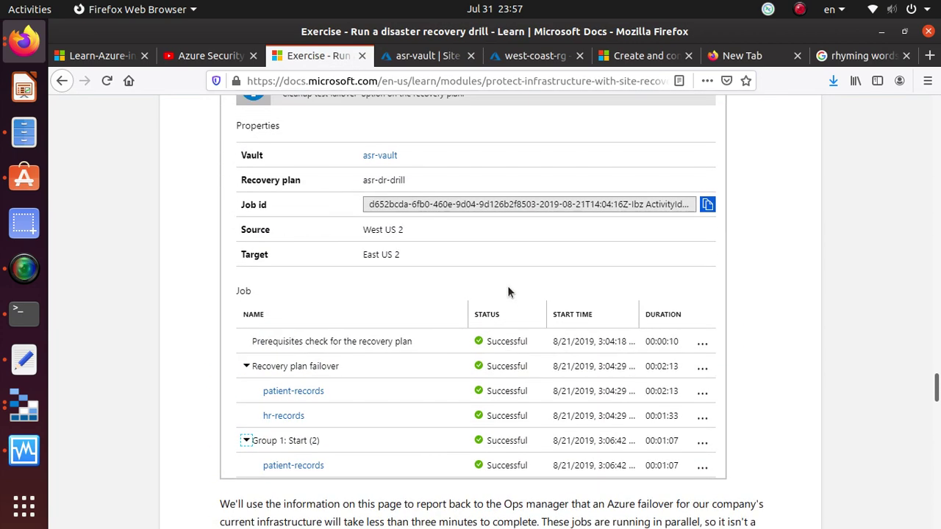
{"action": "scroll", "coordinate": [437, 254], "scroll_direction": "up", "scroll_amount": 1}
{"action": "scroll", "coordinate": [383, 235], "scroll_direction": "down", "scroll_amount": 2}
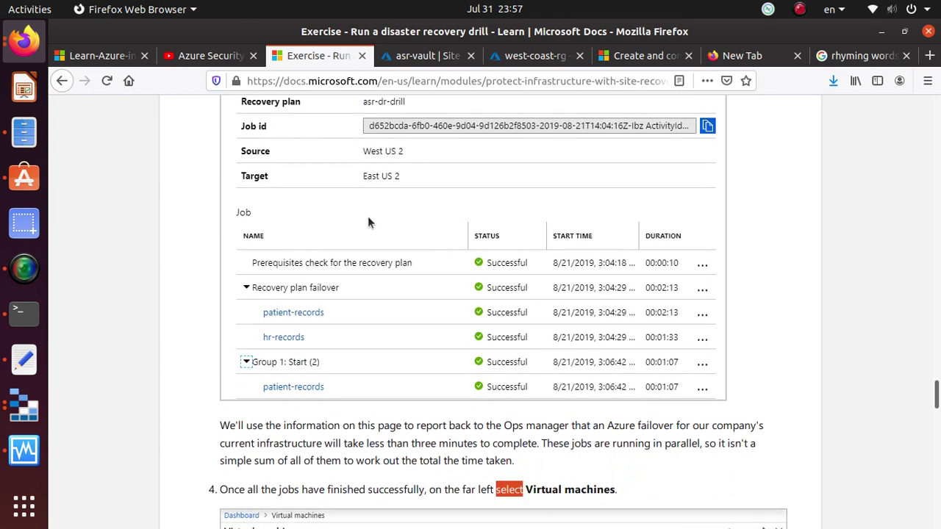
{"action": "left_click", "coordinate": [430, 56]}
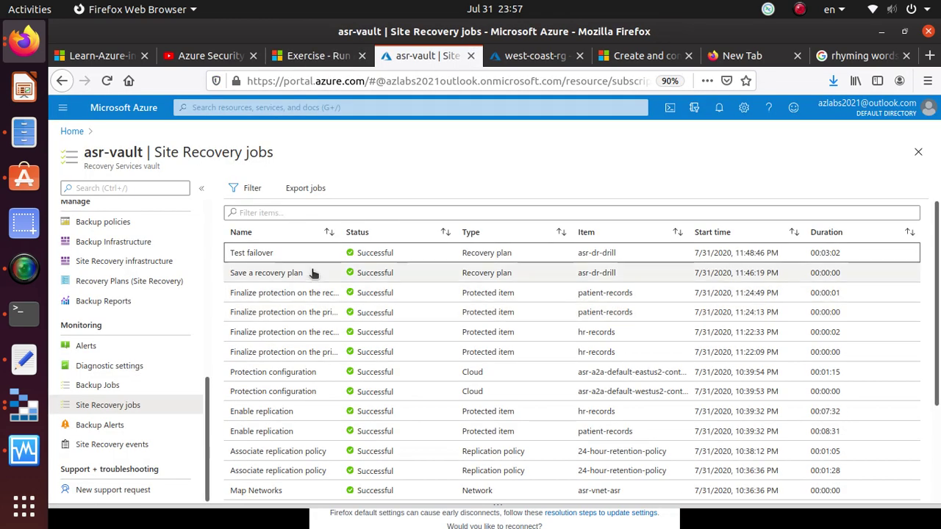
{"action": "left_click", "coordinate": [317, 255]}
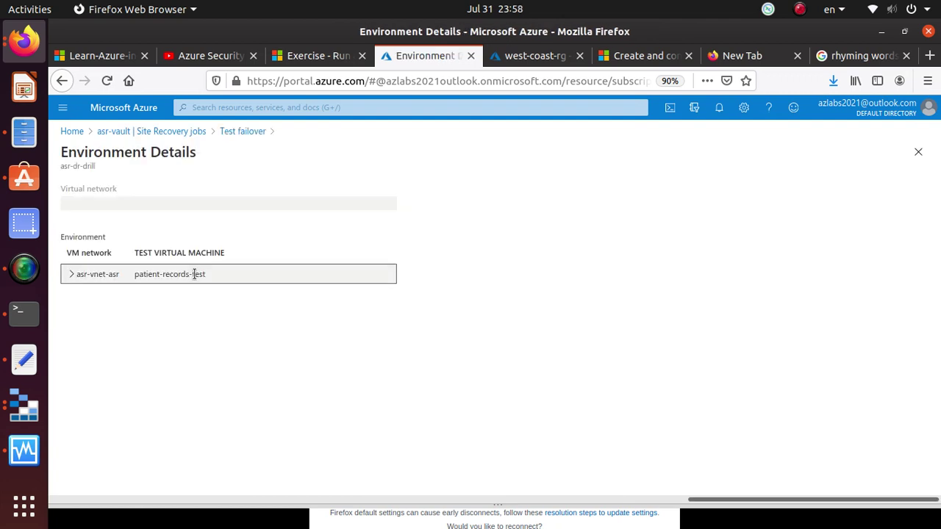
Step: Return to the Test failover job and expand Recovery plan failover and Group 1: Start to examine each item's status and duration
{"action": "left_click", "coordinate": [239, 131]}
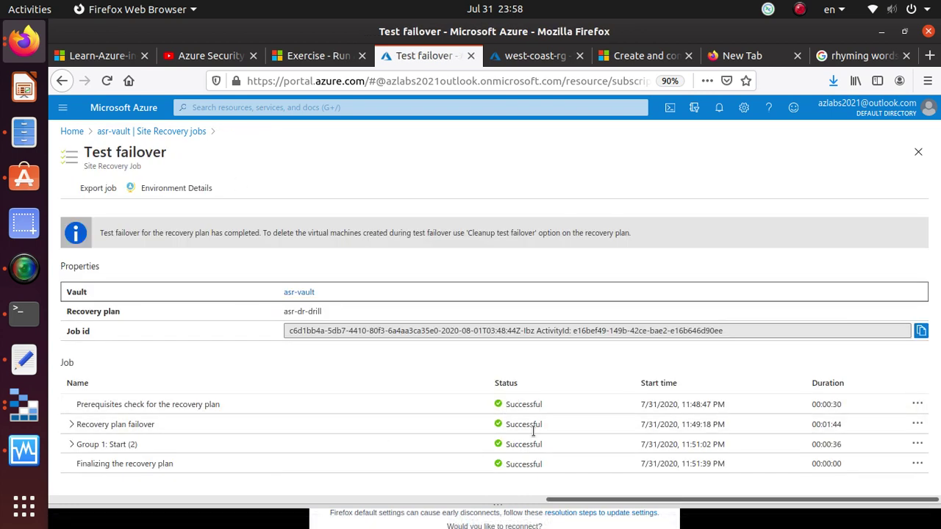
{"action": "left_click", "coordinate": [87, 424]}
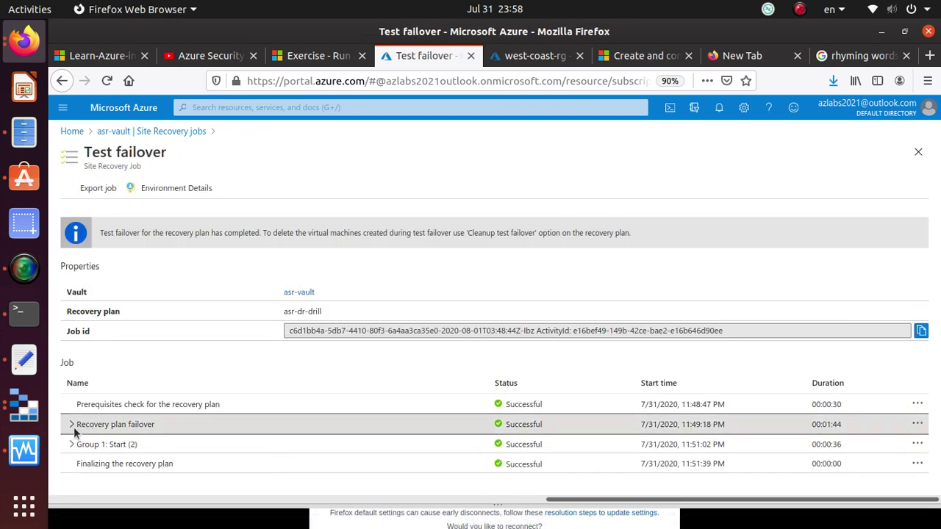
{"action": "left_click", "coordinate": [71, 424]}
{"action": "scroll", "coordinate": [95, 411], "scroll_direction": "down", "scroll_amount": 1}
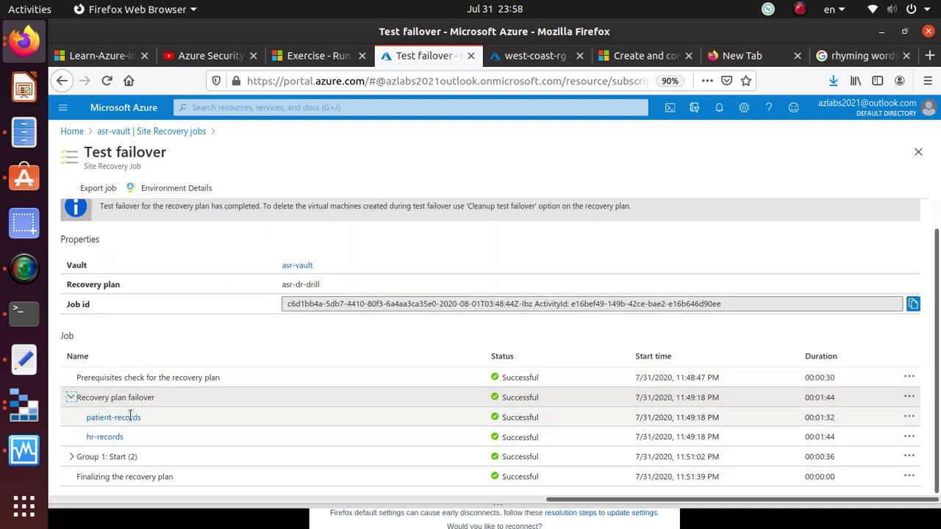
{"action": "left_click", "coordinate": [71, 457]}
{"action": "scroll", "coordinate": [274, 430], "scroll_direction": "down", "scroll_amount": 1}
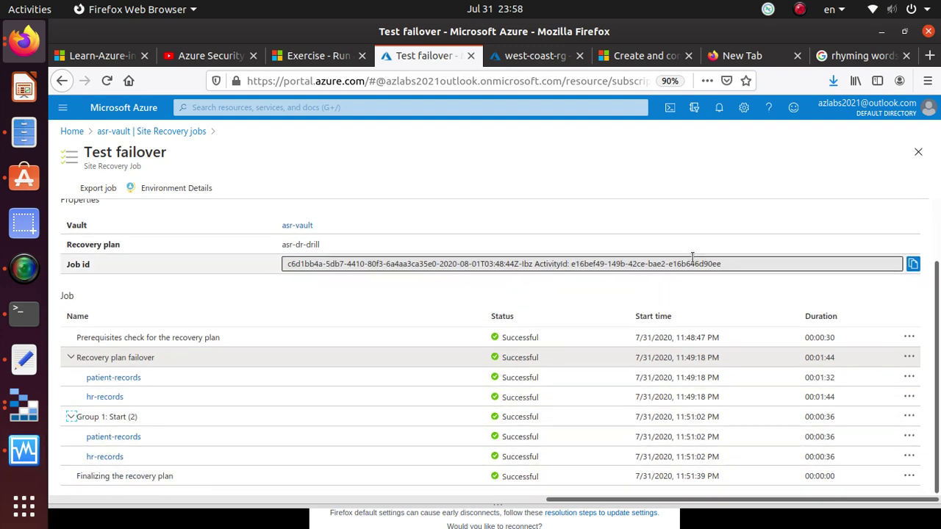
{"action": "scroll", "coordinate": [918, 484], "scroll_direction": "up", "scroll_amount": 2}
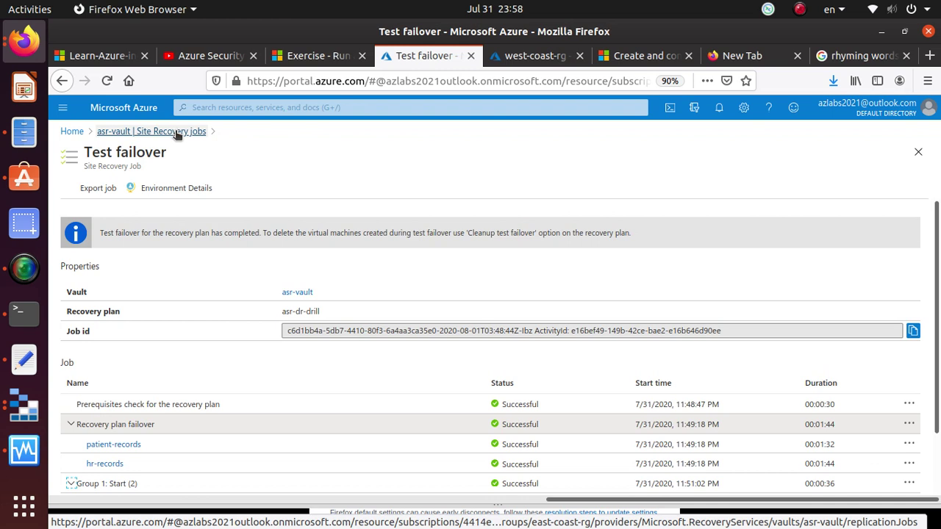
Step: Reread the exercise's failover duration note and Virtual machines step, then check the Test failover job page again
{"action": "left_click", "coordinate": [326, 59]}
{"action": "scroll", "coordinate": [229, 371], "scroll_direction": "down", "scroll_amount": 5}
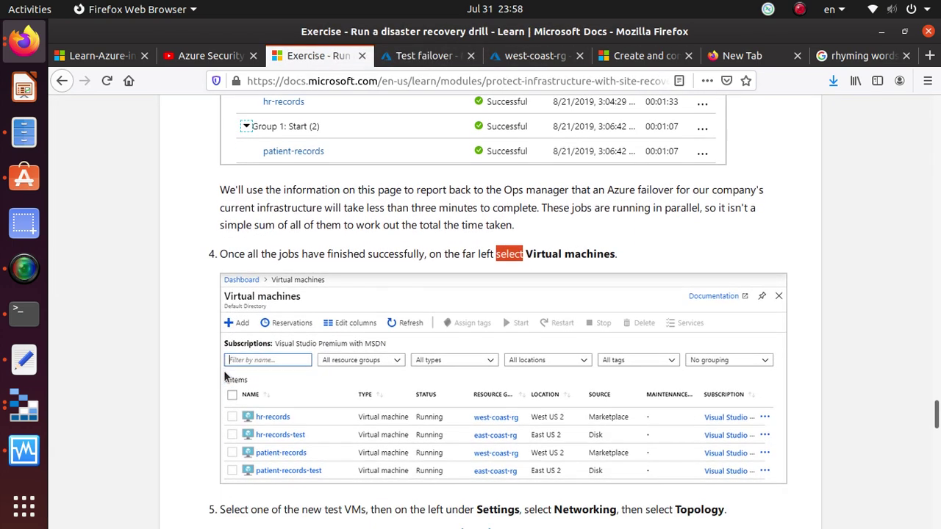
{"action": "scroll", "coordinate": [232, 373], "scroll_direction": "up", "scroll_amount": 2}
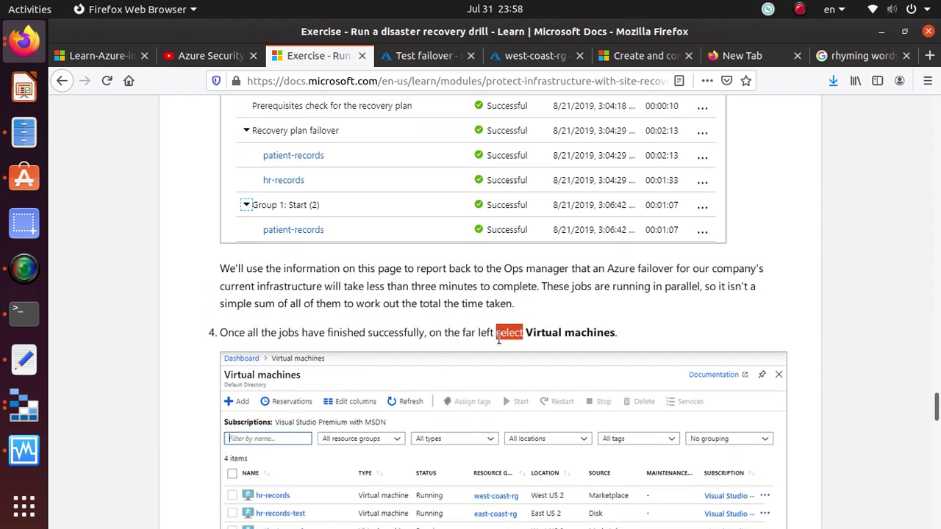
{"action": "scroll", "coordinate": [603, 338], "scroll_direction": "down", "scroll_amount": 2}
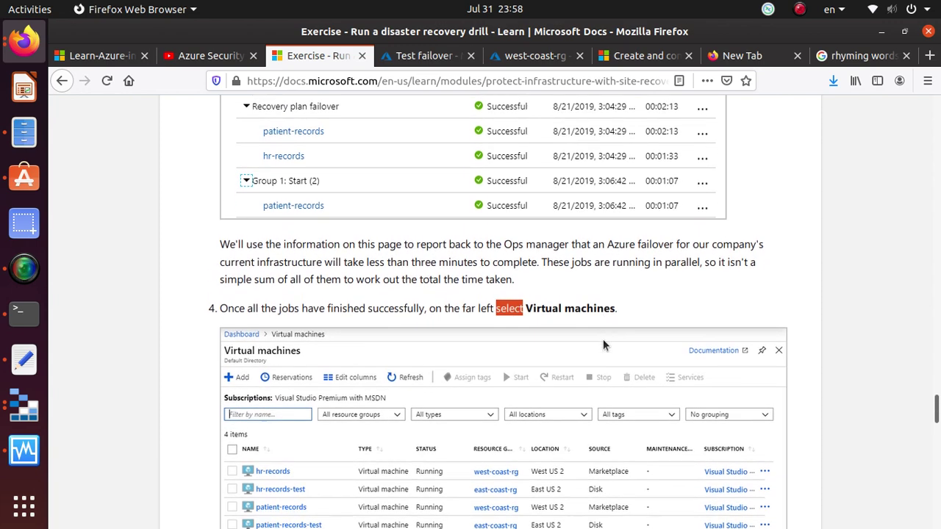
{"action": "left_click", "coordinate": [424, 57]}
{"action": "scroll", "coordinate": [84, 313], "scroll_direction": "down", "scroll_amount": 1}
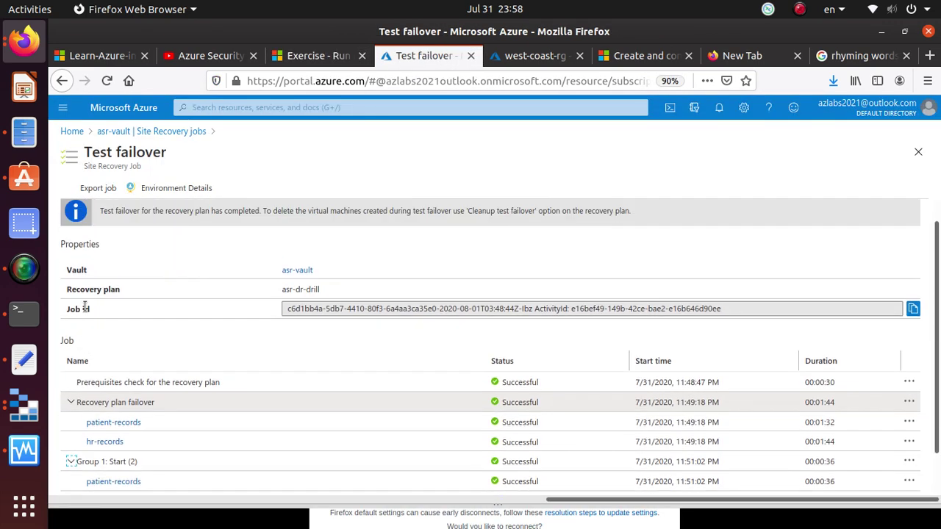
{"action": "scroll", "coordinate": [84, 279], "scroll_direction": "up", "scroll_amount": 1}
Step: Go back to asr-vault, open its Site Recovery recovery plans and view the settings of the asr-dr-drill plan
{"action": "left_click", "coordinate": [161, 131]}
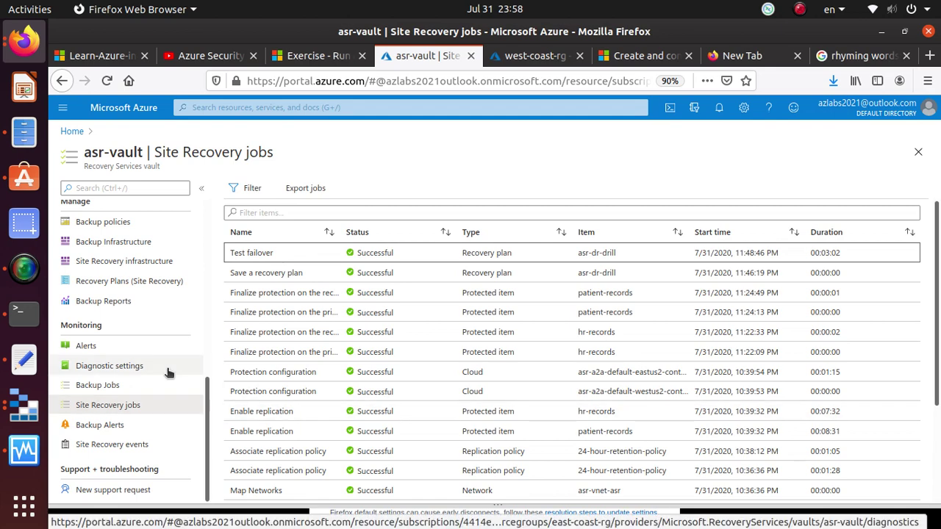
{"action": "scroll", "coordinate": [168, 371], "scroll_direction": "up", "scroll_amount": 2}
{"action": "scroll", "coordinate": [168, 371], "scroll_direction": "up", "scroll_amount": 3}
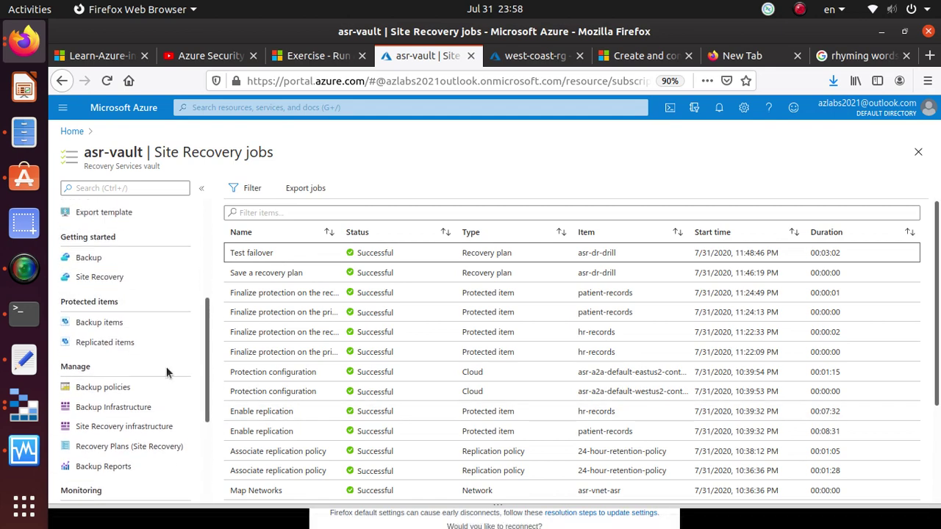
{"action": "scroll", "coordinate": [162, 419], "scroll_direction": "up", "scroll_amount": 3}
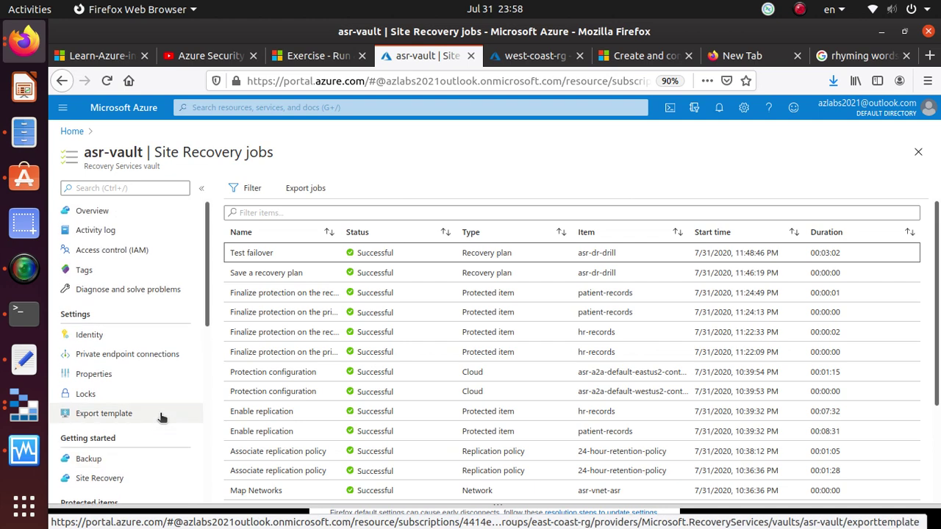
{"action": "scroll", "coordinate": [162, 417], "scroll_direction": "down", "scroll_amount": 3}
{"action": "scroll", "coordinate": [162, 417], "scroll_direction": "down", "scroll_amount": 3}
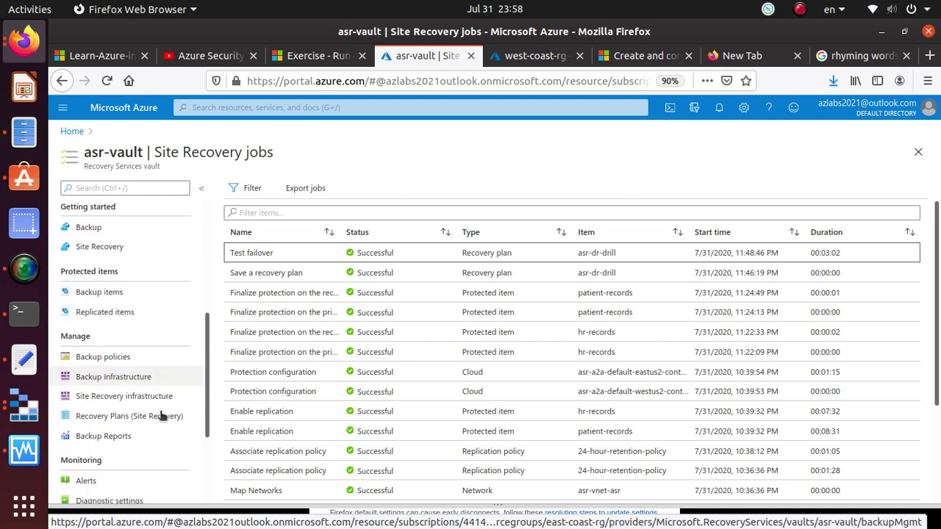
{"action": "scroll", "coordinate": [132, 338], "scroll_direction": "up", "scroll_amount": 1}
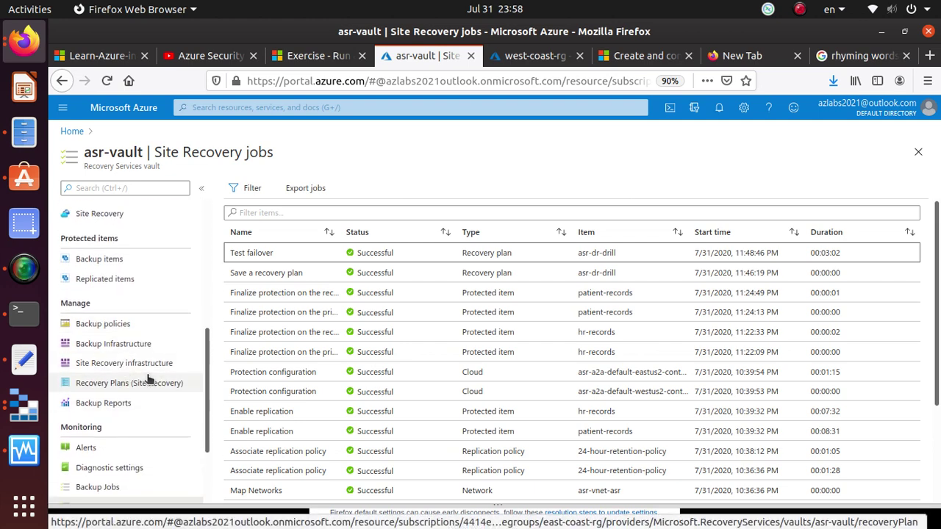
{"action": "scroll", "coordinate": [147, 321], "scroll_direction": "up", "scroll_amount": 1}
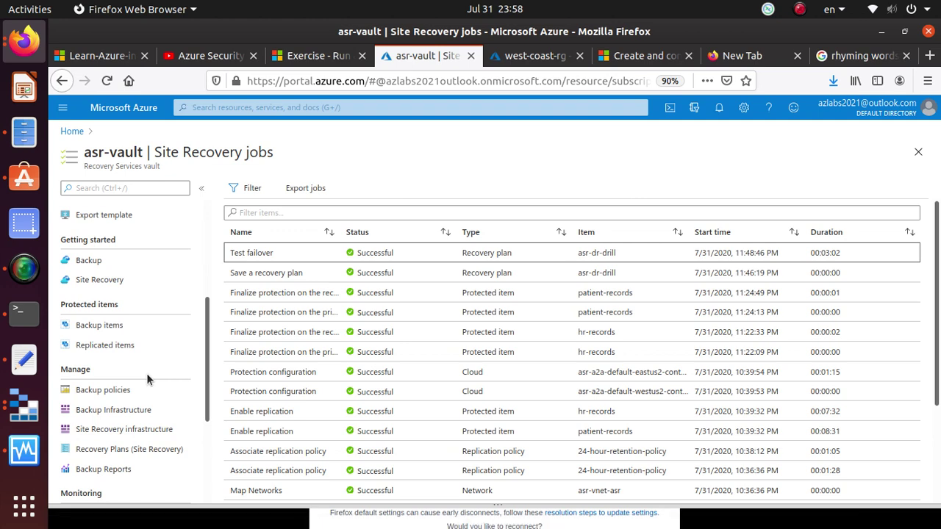
{"action": "scroll", "coordinate": [147, 372], "scroll_direction": "down", "scroll_amount": 1}
{"action": "left_click", "coordinate": [144, 418]}
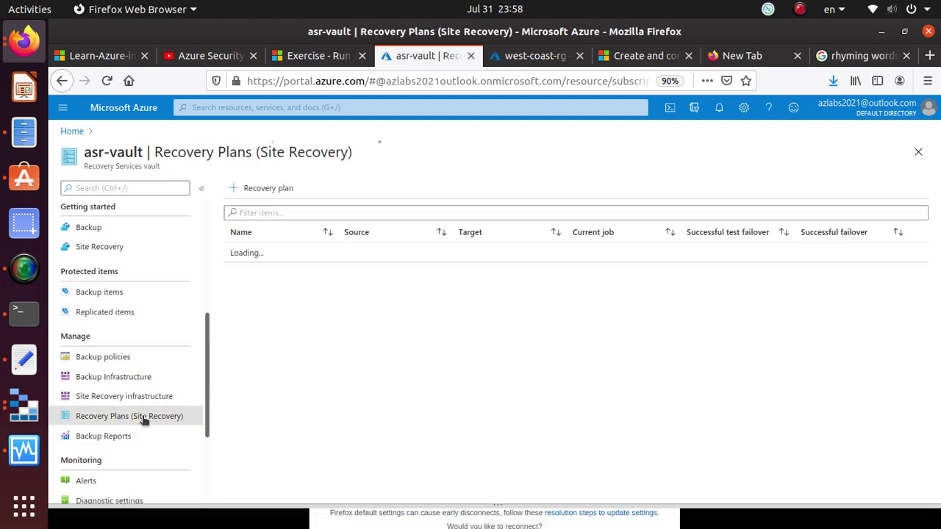
{"action": "left_click", "coordinate": [256, 252]}
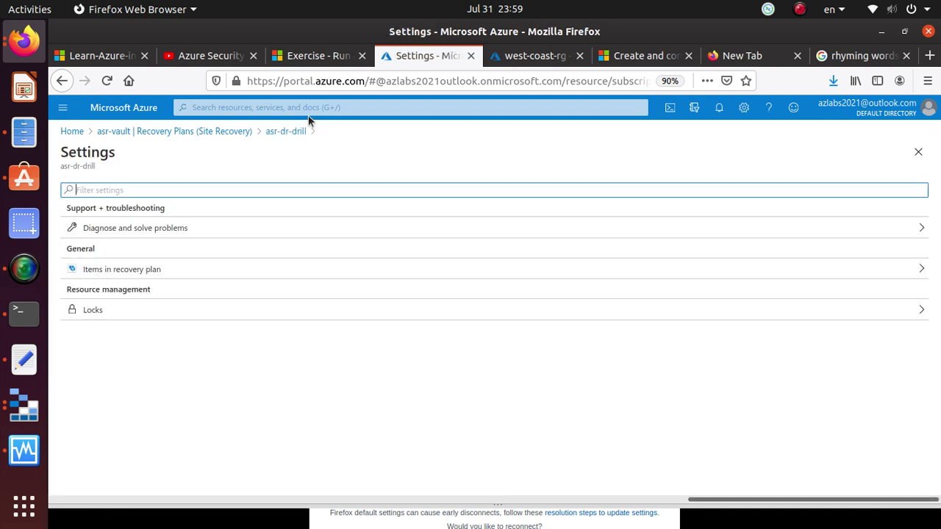
Step: Return to asr-vault's Site Recovery jobs, open the Test failover job's environment details and expand asr-vnet-asr to examine its test virtual machines
{"action": "left_click", "coordinate": [286, 130]}
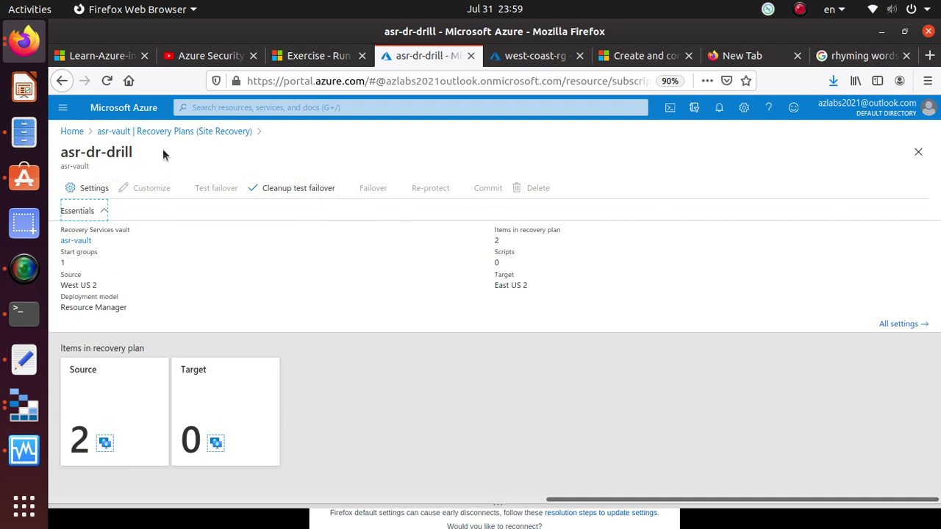
{"action": "left_click", "coordinate": [140, 131]}
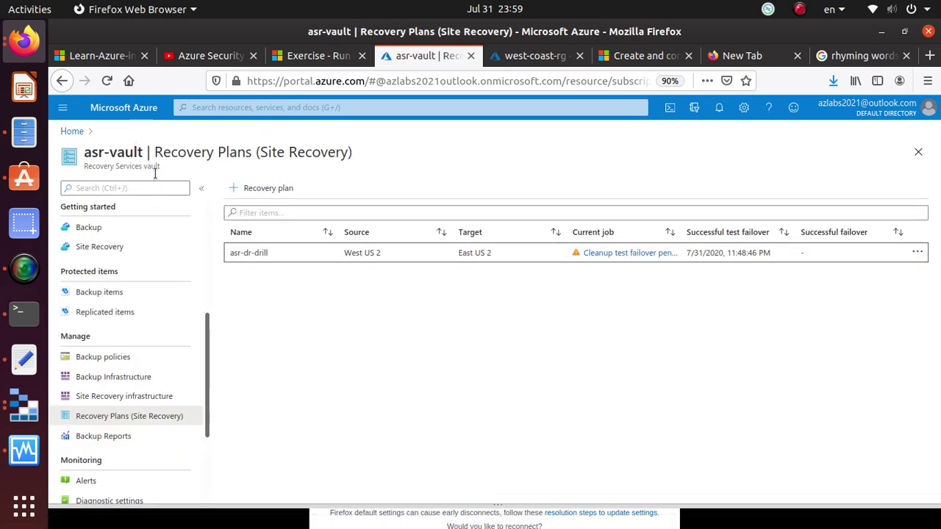
{"action": "scroll", "coordinate": [147, 395], "scroll_direction": "down", "scroll_amount": 3}
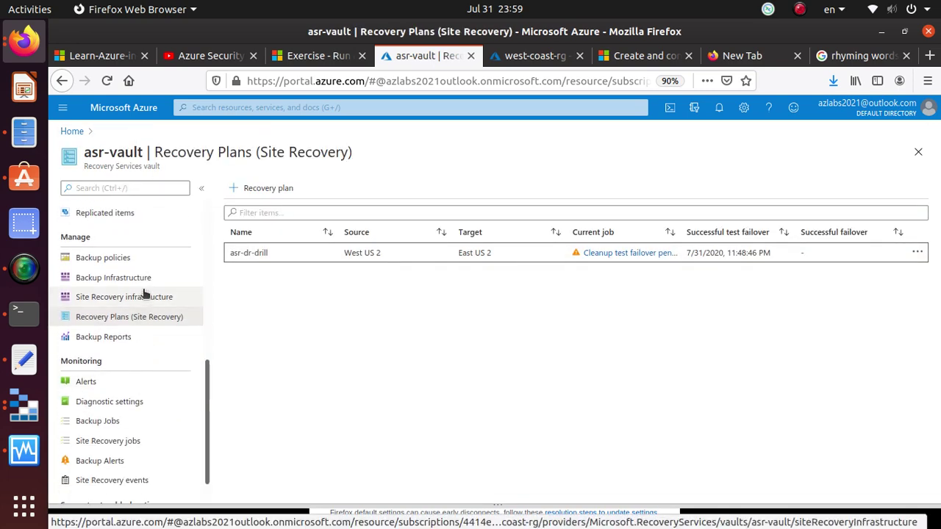
{"action": "scroll", "coordinate": [145, 294], "scroll_direction": "down", "scroll_amount": 1}
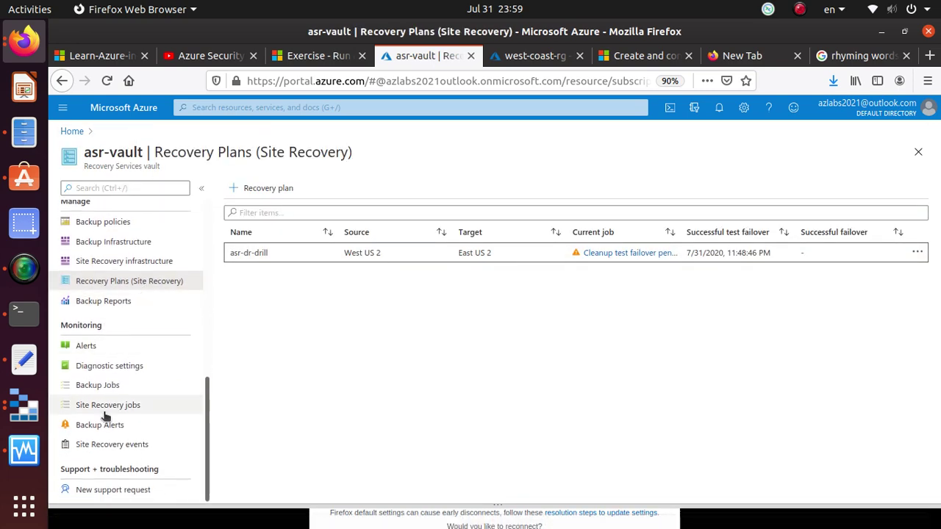
{"action": "left_click", "coordinate": [141, 409]}
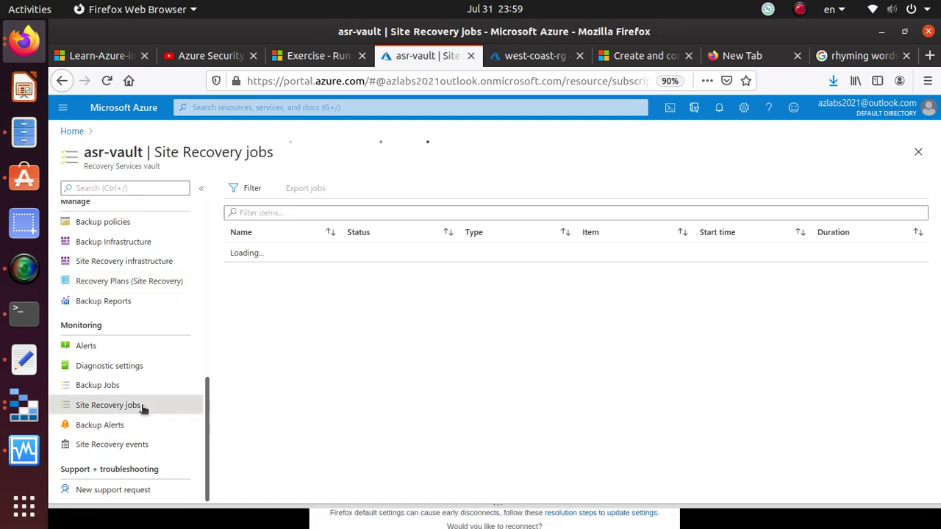
{"action": "left_click", "coordinate": [289, 257]}
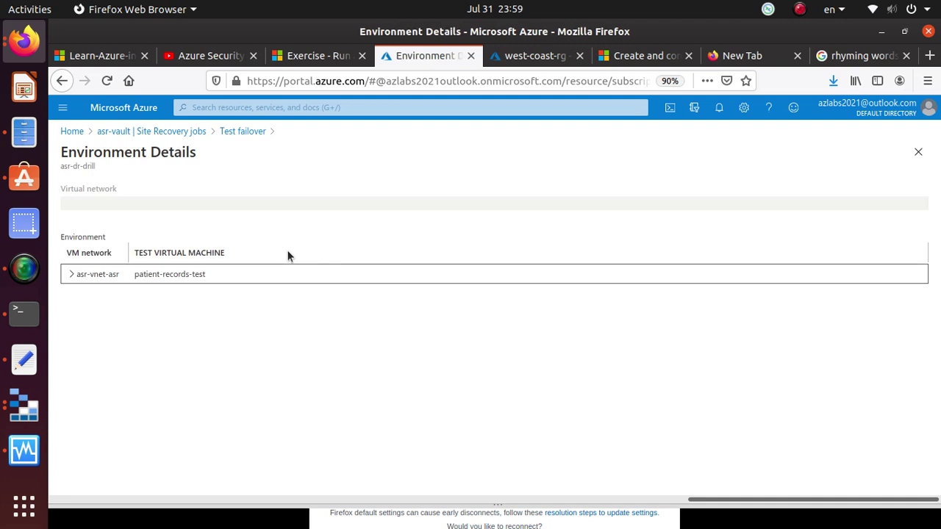
{"action": "left_click", "coordinate": [71, 277]}
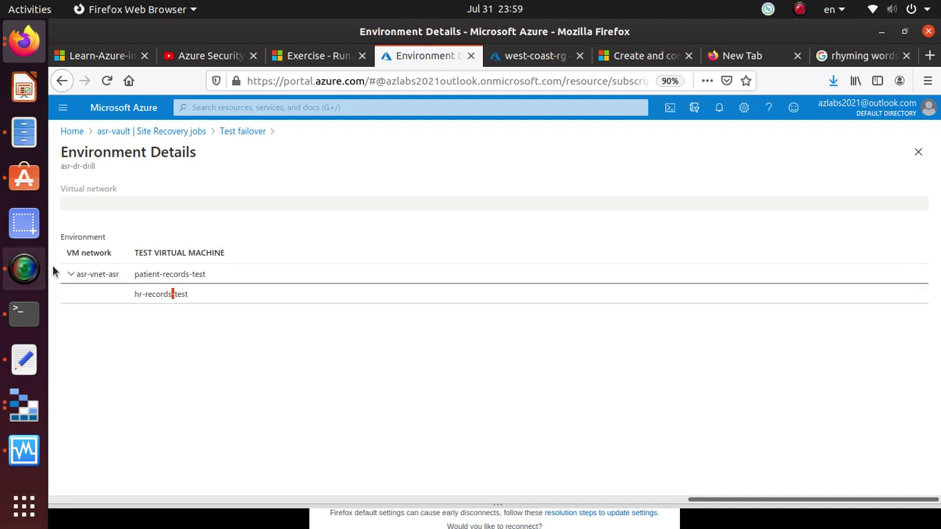
{"action": "left_click", "coordinate": [160, 280]}
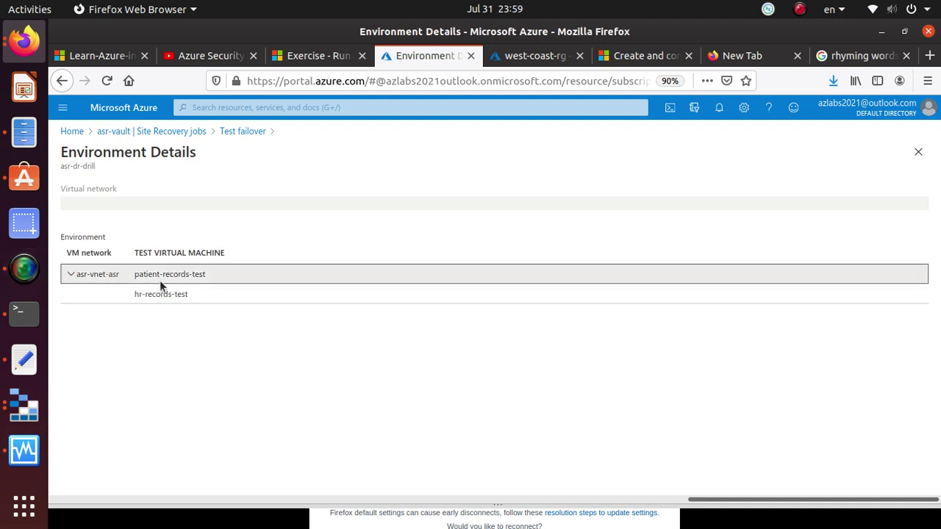
Step: Go back to the Test failover job, expand Recovery plan failover and open the patient-records job to examine its tasks
{"action": "left_click", "coordinate": [257, 136]}
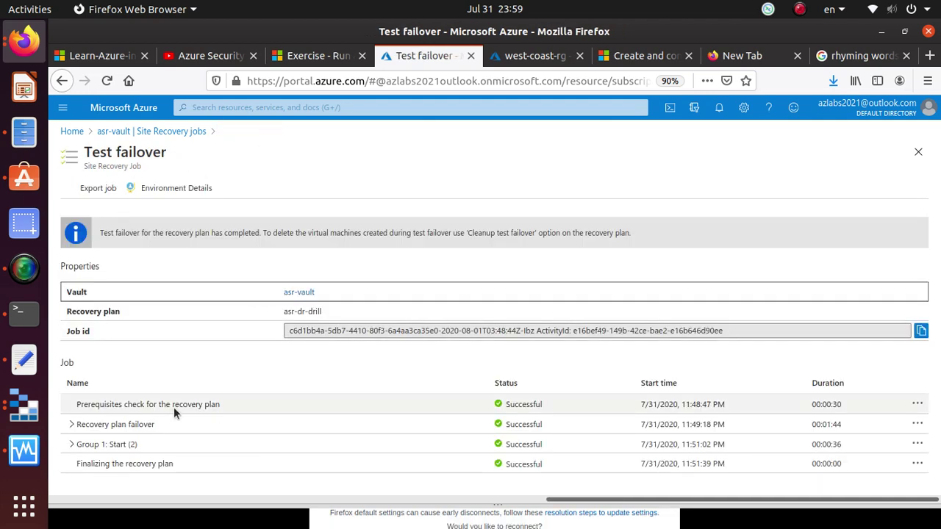
{"action": "left_click", "coordinate": [71, 424]}
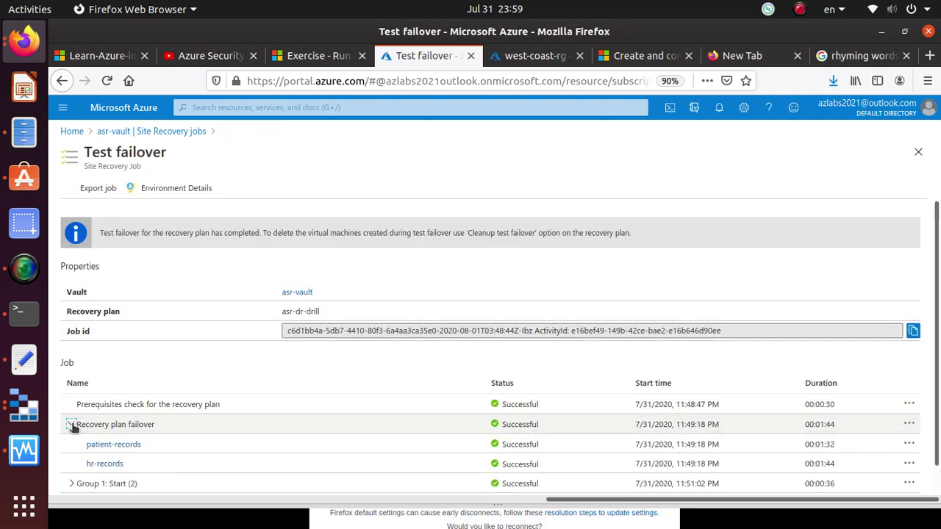
{"action": "scroll", "coordinate": [313, 378], "scroll_direction": "down", "scroll_amount": 2}
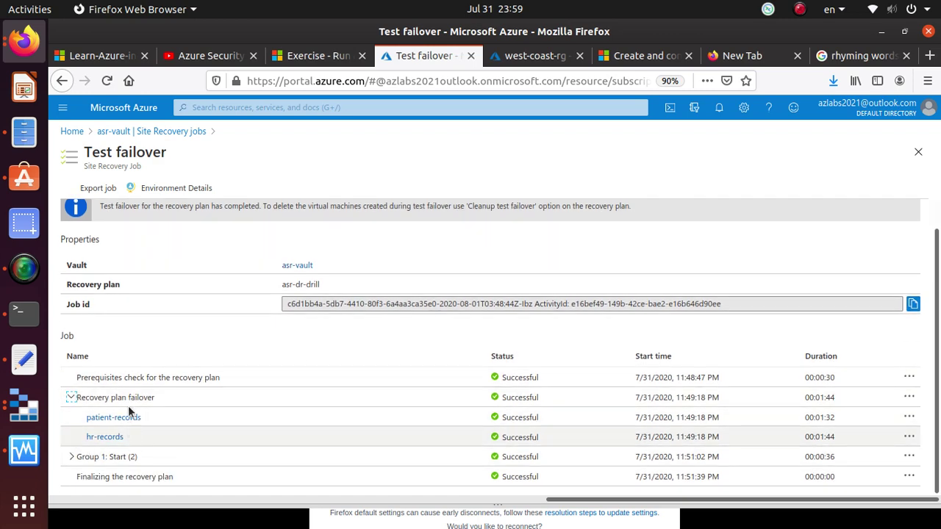
{"action": "left_click", "coordinate": [126, 416]}
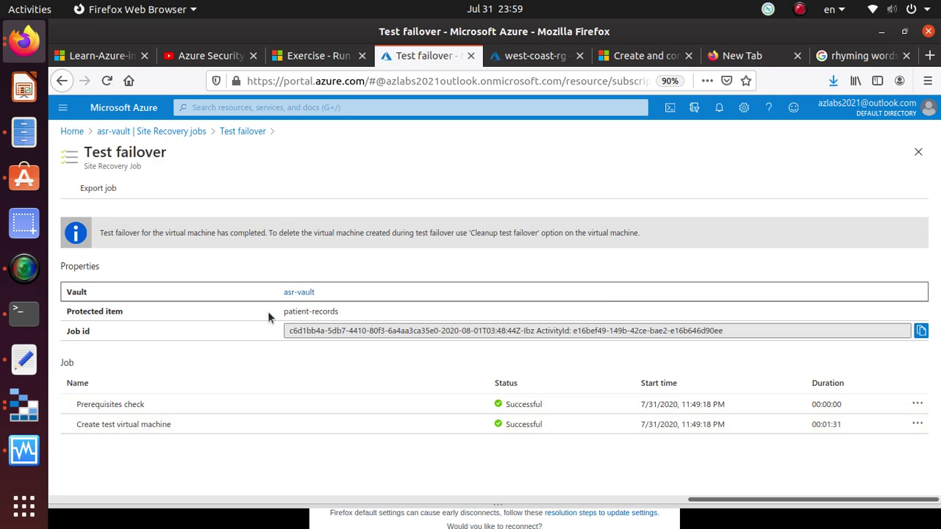
Step: Check step 4 of the Learn exercise, then search the Azure portal for "virtual" and open the Virtual machines service
{"action": "left_click", "coordinate": [319, 57]}
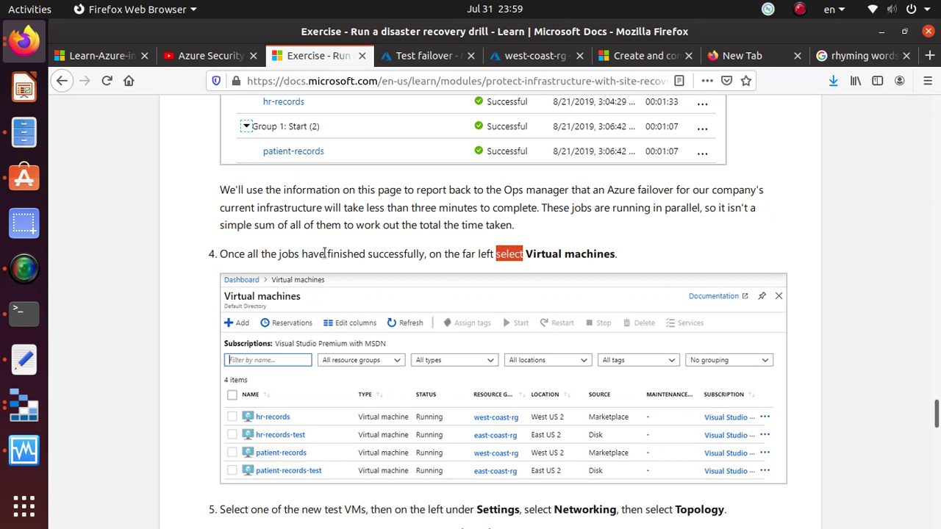
{"action": "double_click", "coordinate": [569, 254]}
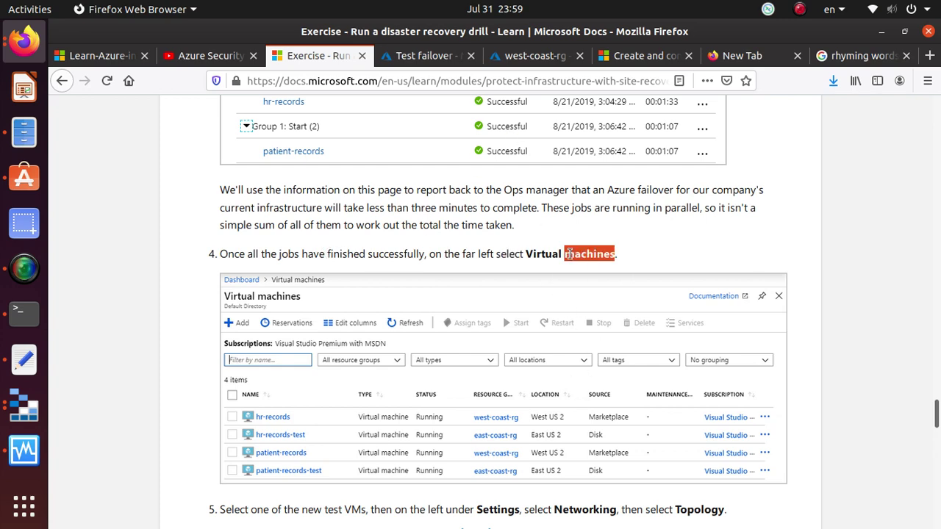
{"action": "left_click", "coordinate": [422, 56]}
{"action": "left_click", "coordinate": [241, 109]}
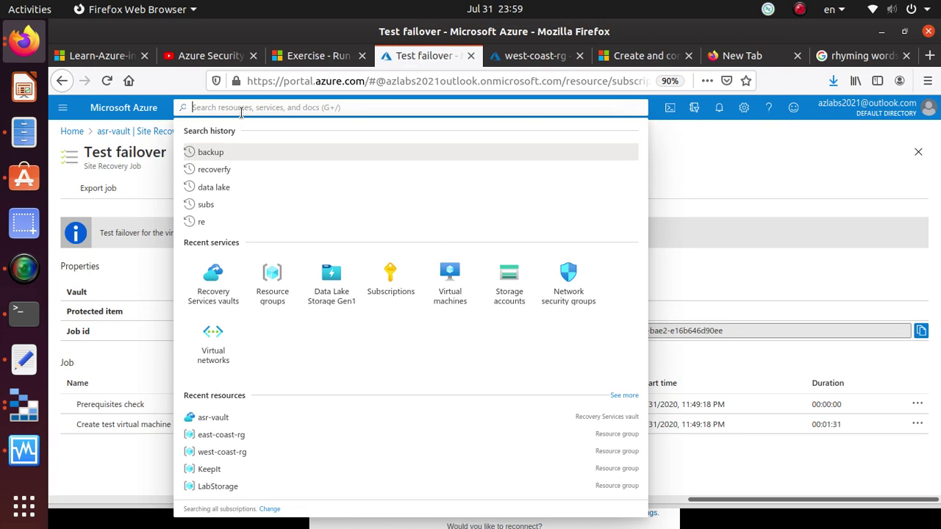
{"action": "type", "text": "virtual"}
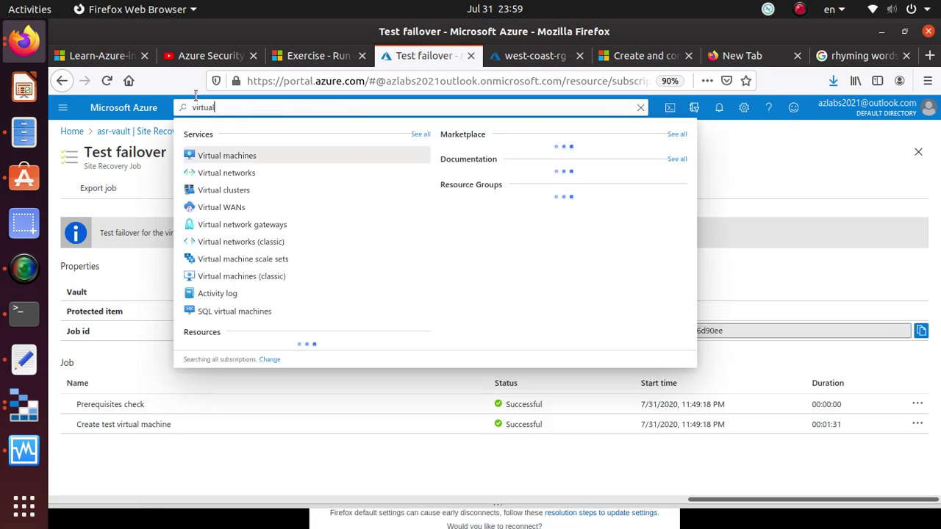
{"action": "left_click", "coordinate": [256, 157]}
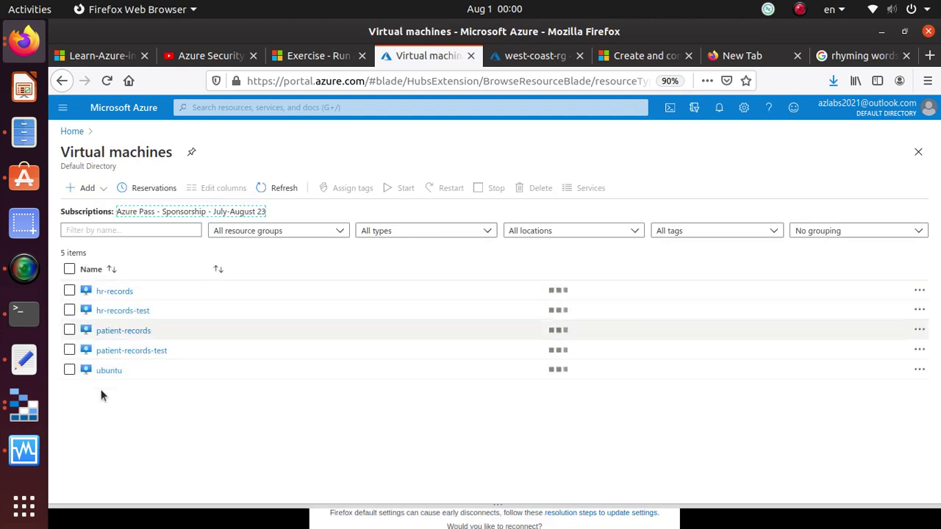
Step: Select the hr-records-test and patient-records-test virtual machines and sort the list by location in ascending order
{"action": "left_click", "coordinate": [68, 311]}
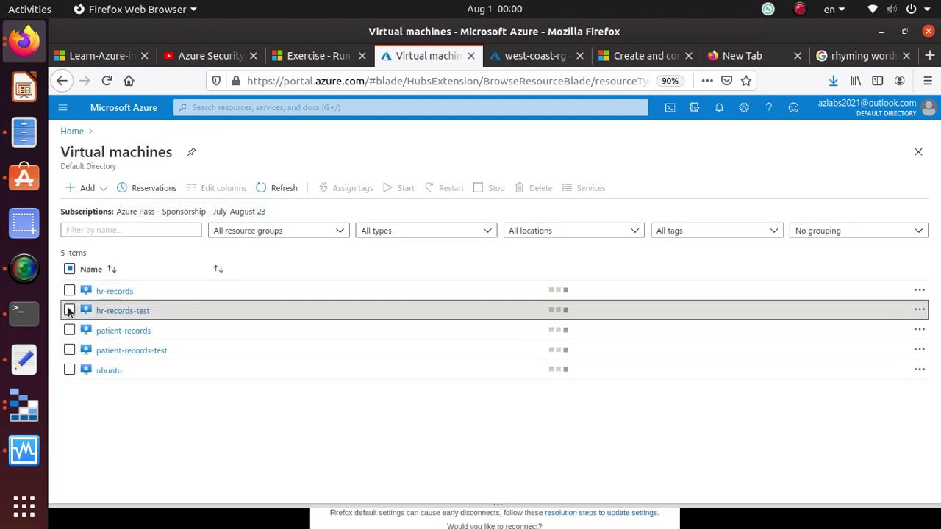
{"action": "left_click", "coordinate": [68, 351]}
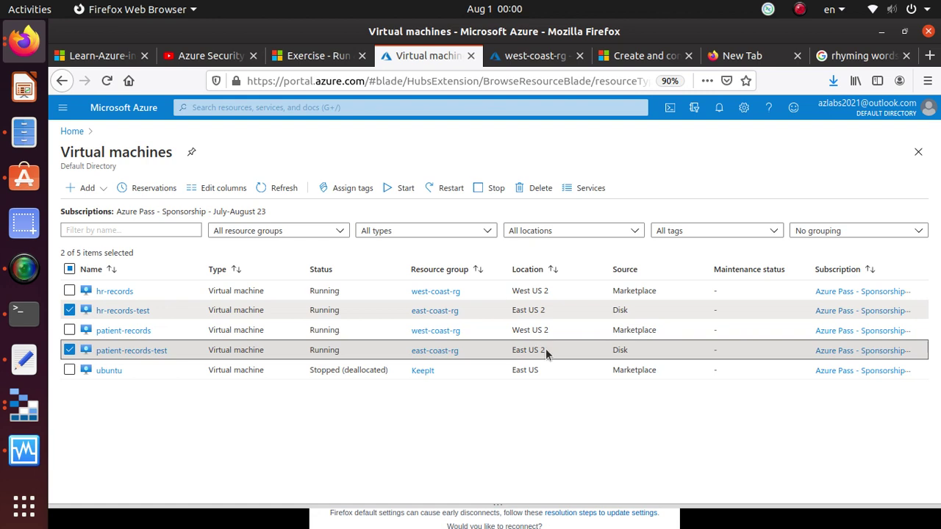
{"action": "left_click", "coordinate": [555, 269]}
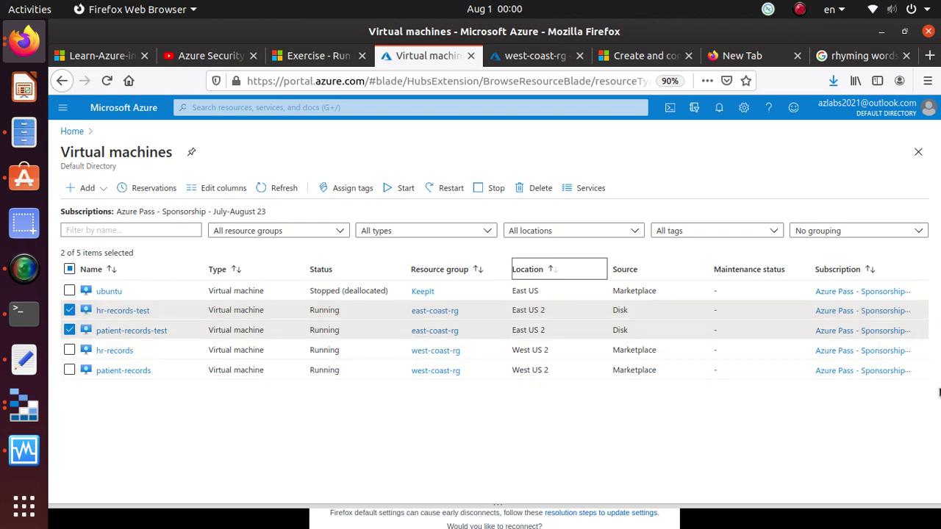
{"action": "left_click_drag", "start_coordinate": [928, 371], "coordinate": [502, 393]}
{"action": "left_click", "coordinate": [502, 394]}
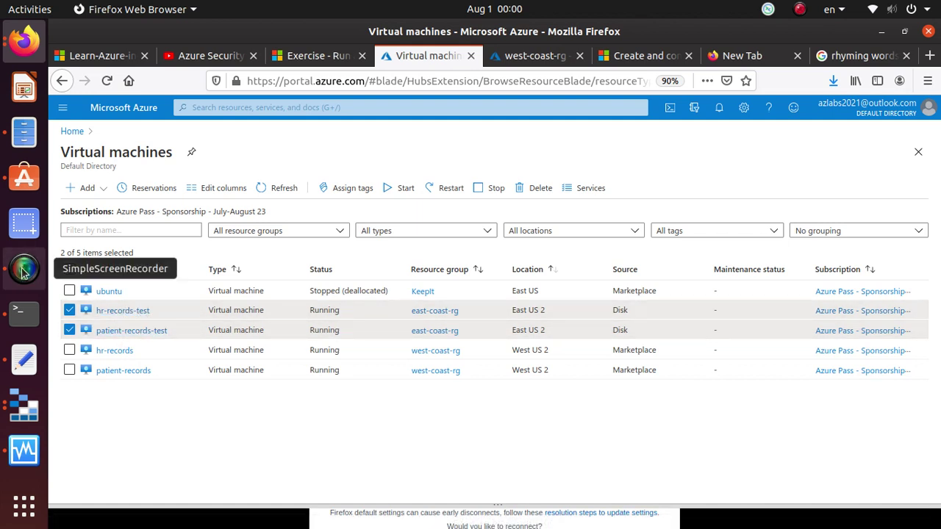
Step: Read the Learn exercise's step 5 on network topology, its diagram, the failover note and the cleanup instructions in step 6
{"action": "left_click", "coordinate": [308, 60]}
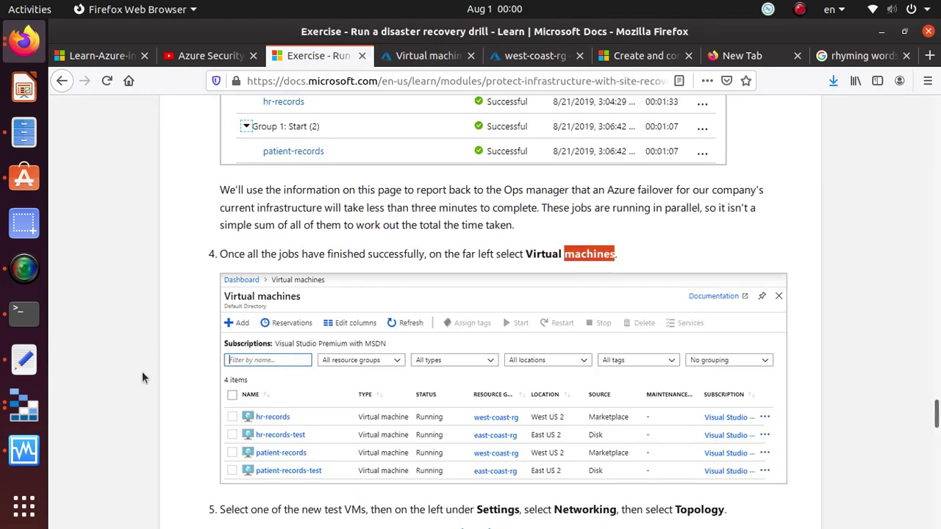
{"action": "scroll", "coordinate": [142, 375], "scroll_direction": "down", "scroll_amount": 4}
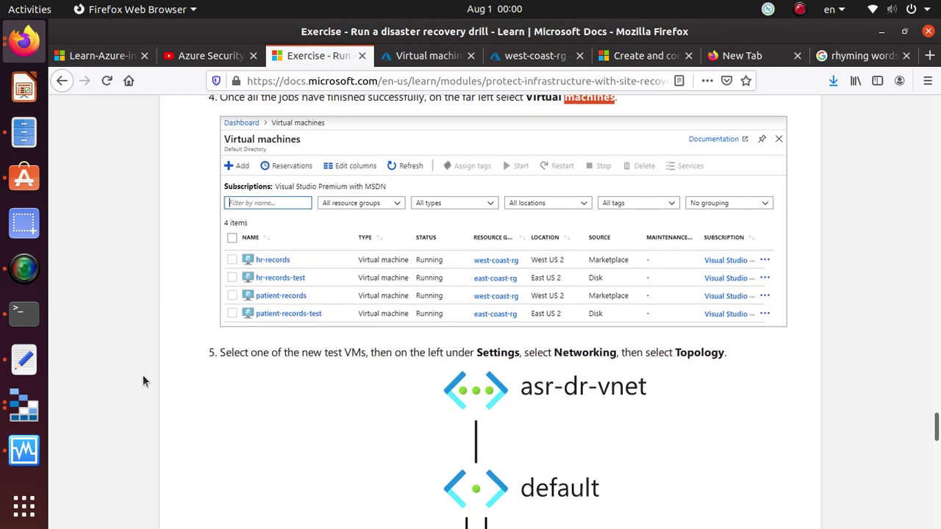
{"action": "scroll", "coordinate": [144, 384], "scroll_direction": "down", "scroll_amount": 3}
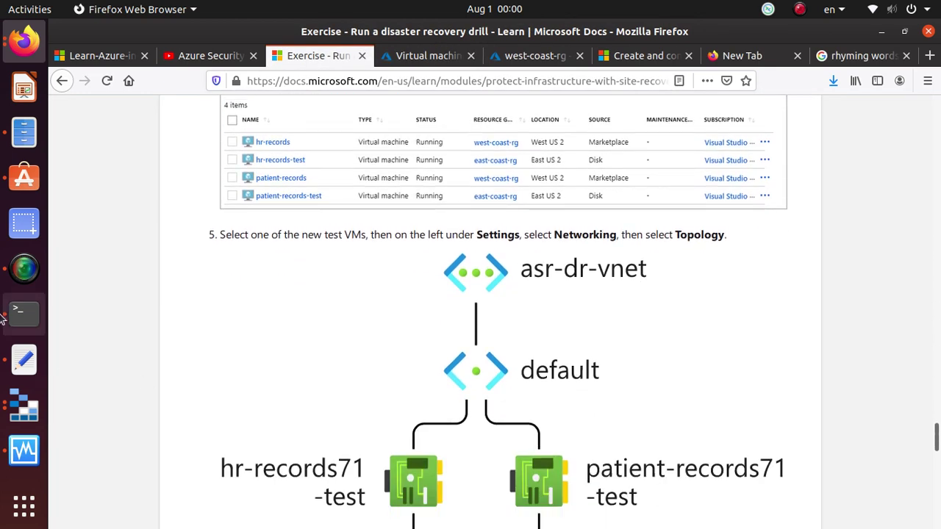
{"action": "left_click", "coordinate": [24, 267]}
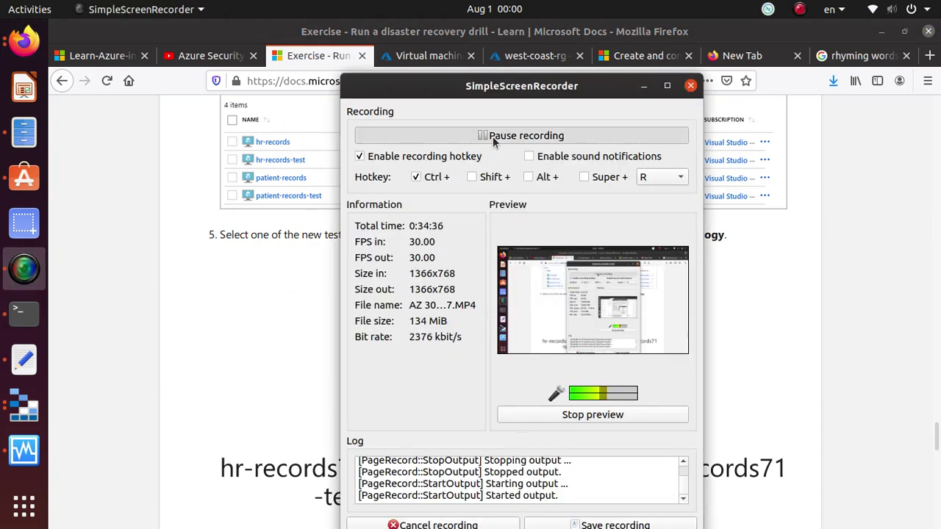
{"action": "left_click", "coordinate": [238, 305]}
{"action": "scroll", "coordinate": [238, 305], "scroll_direction": "up", "scroll_amount": 1}
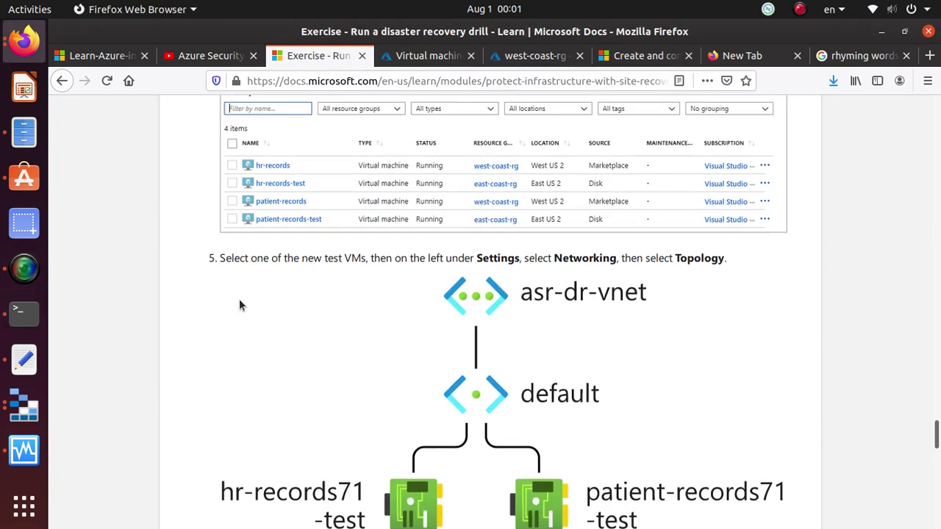
{"action": "scroll", "coordinate": [240, 302], "scroll_direction": "up", "scroll_amount": 1}
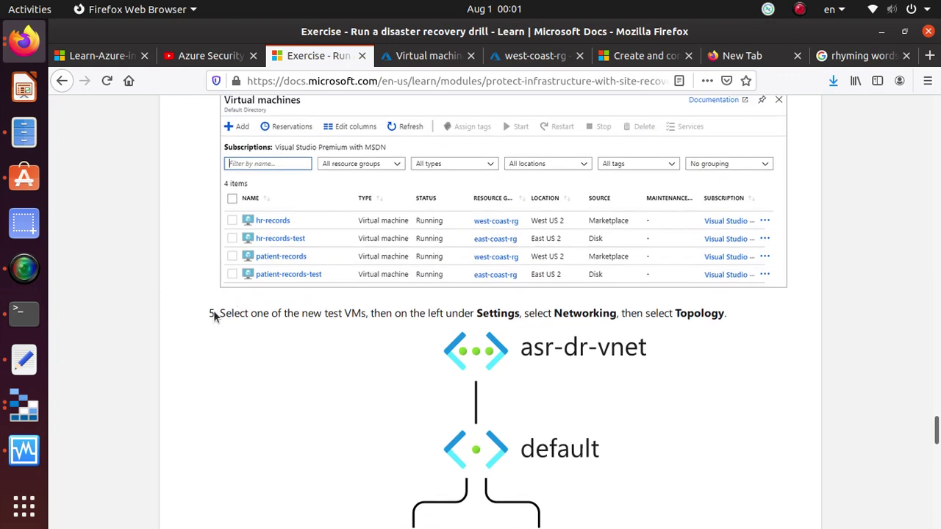
{"action": "left_click_drag", "start_coordinate": [344, 313], "coordinate": [741, 318]}
{"action": "scroll", "coordinate": [728, 322], "scroll_direction": "down", "scroll_amount": 11}
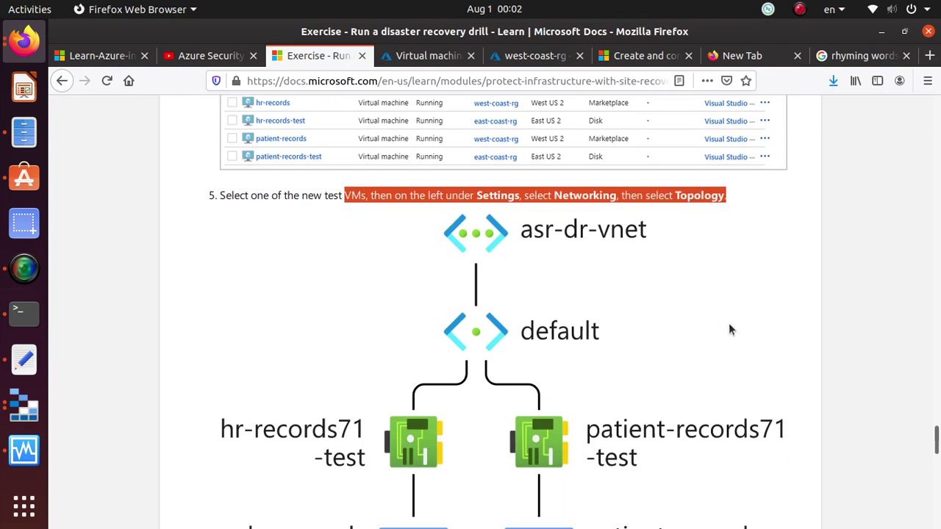
{"action": "scroll", "coordinate": [737, 274], "scroll_direction": "down", "scroll_amount": 2}
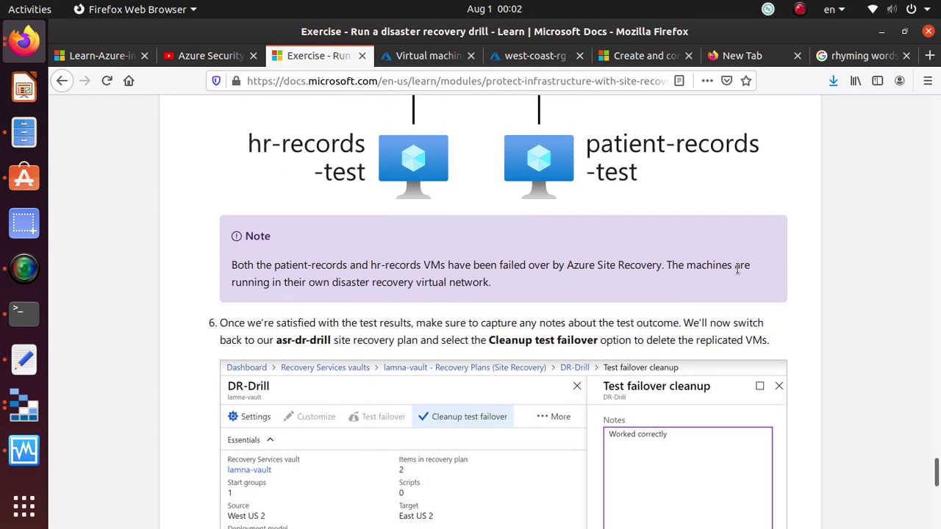
Step: Open the networking settings of hr-records-test in the Azure portal, check its private and public IP, and open its network topology
{"action": "left_click", "coordinate": [429, 57]}
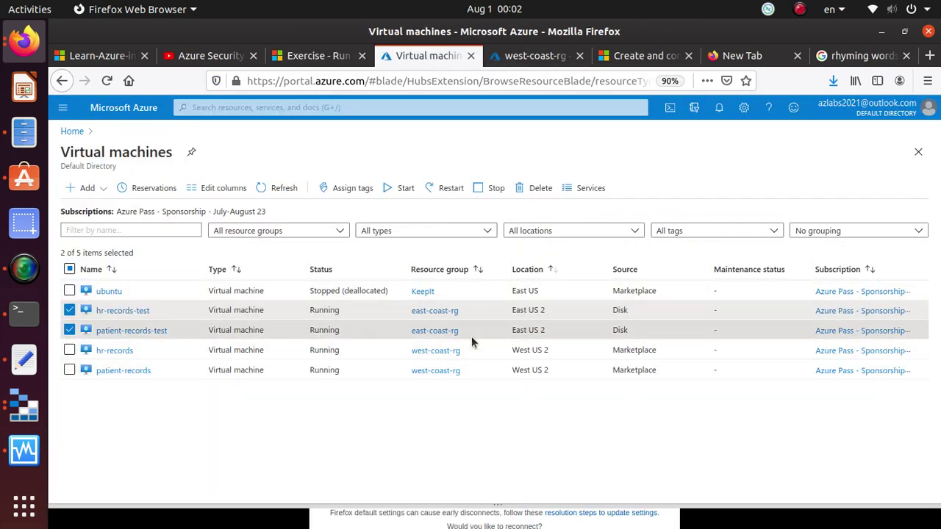
{"action": "left_click", "coordinate": [134, 310]}
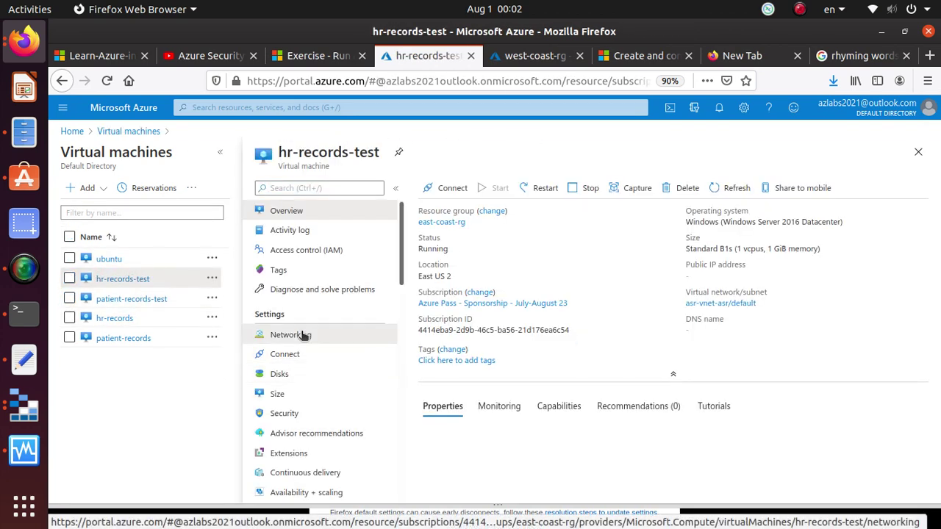
{"action": "left_click", "coordinate": [303, 335]}
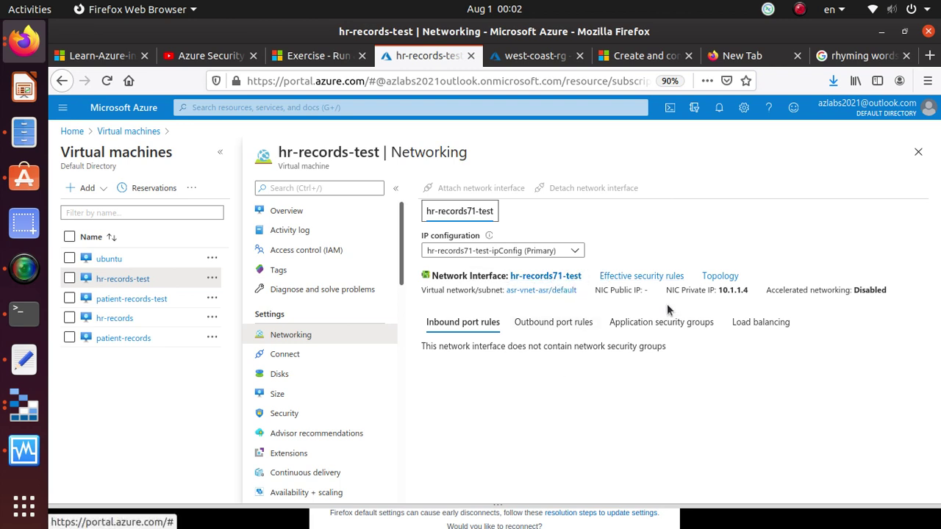
{"action": "triple_click", "coordinate": [727, 291]}
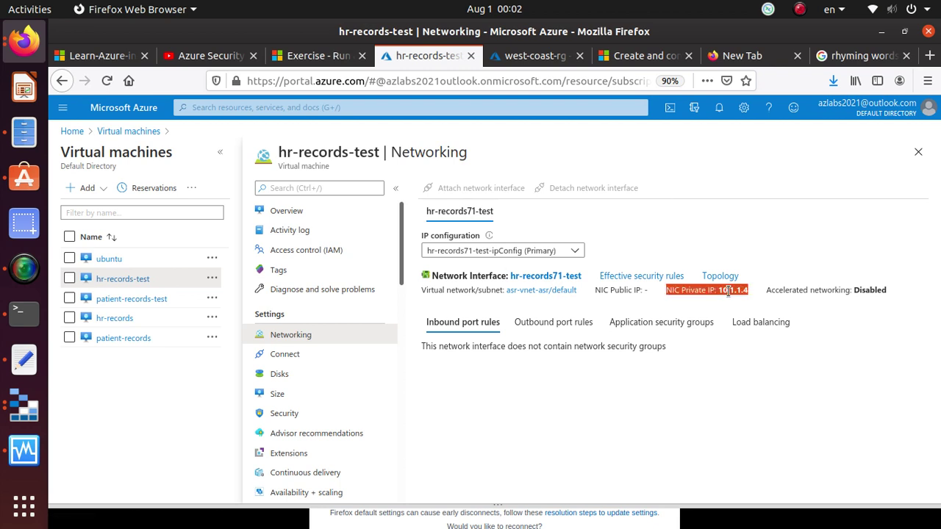
{"action": "triple_click", "coordinate": [626, 290]}
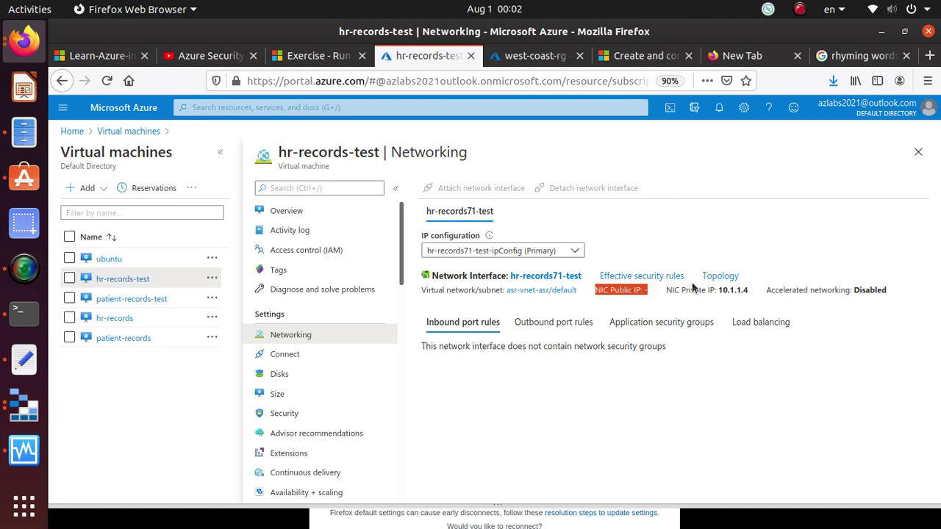
{"action": "left_click", "coordinate": [723, 277]}
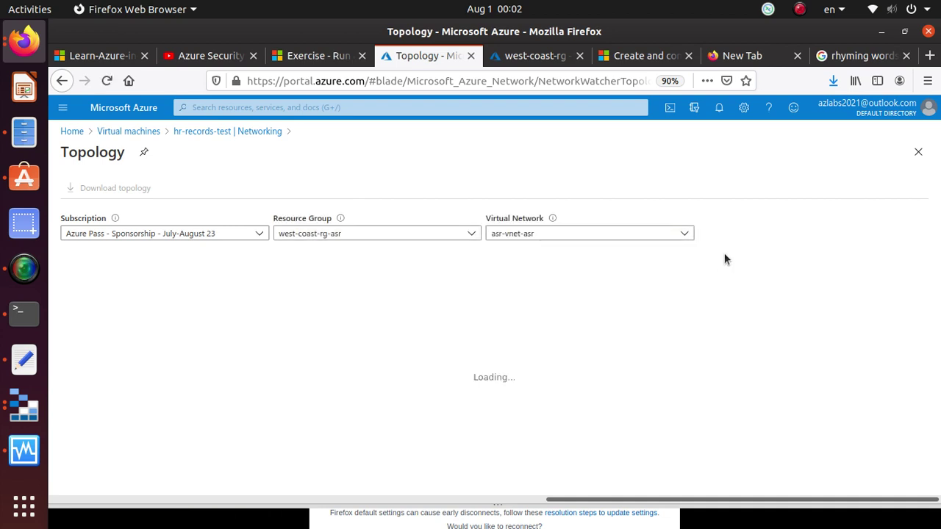
Step: Examine the topology diagram of the asr-vnet-asr virtual network and its default subnet in west-coast-rg-asr
{"action": "left_click", "coordinate": [335, 57]}
{"action": "left_click", "coordinate": [426, 59]}
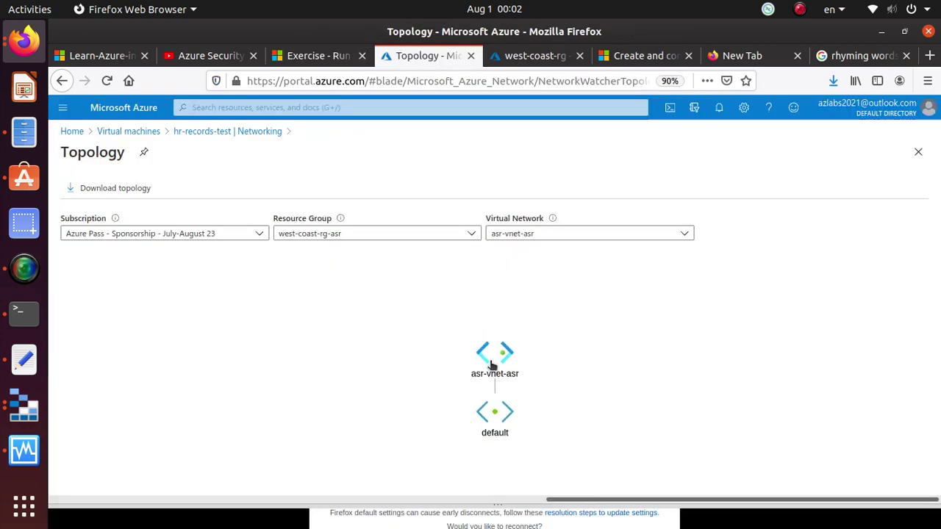
{"action": "scroll", "coordinate": [575, 376], "scroll_direction": "up", "scroll_amount": 3}
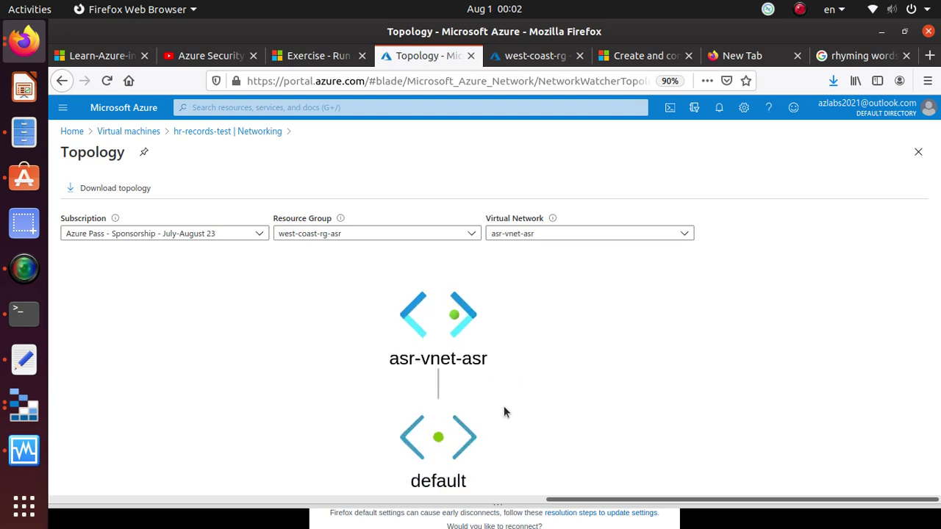
{"action": "scroll", "coordinate": [478, 400], "scroll_direction": "down", "scroll_amount": 1}
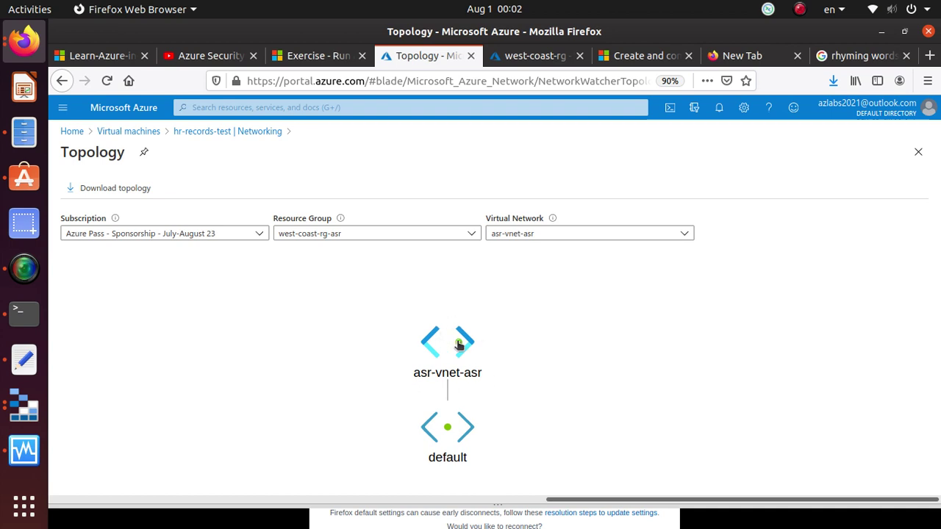
{"action": "scroll", "coordinate": [458, 345], "scroll_direction": "up", "scroll_amount": 1}
{"action": "scroll", "coordinate": [458, 344], "scroll_direction": "down", "scroll_amount": 2}
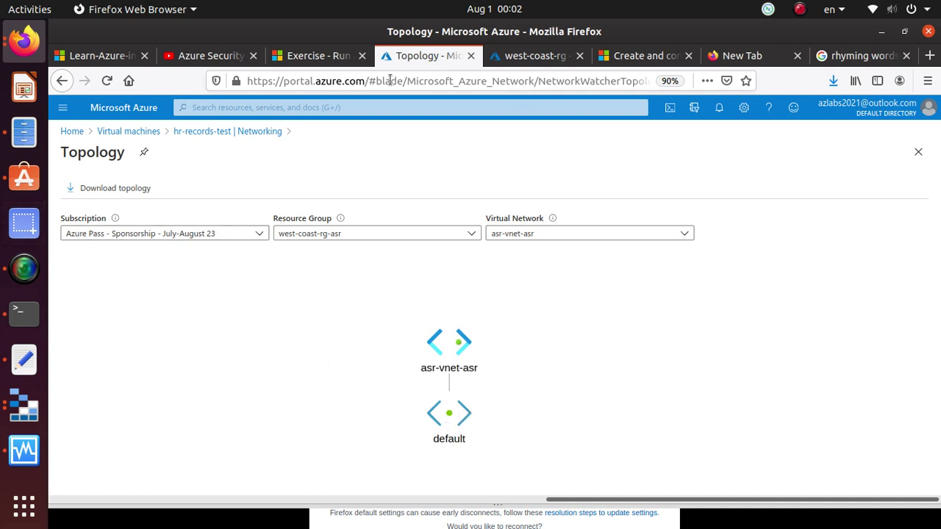
Step: Read step 6 of the Learn exercise on the Cleanup test failover option for the asr-dr-drill recovery plan
{"action": "left_click", "coordinate": [310, 55]}
{"action": "scroll", "coordinate": [170, 254], "scroll_direction": "up", "scroll_amount": 2}
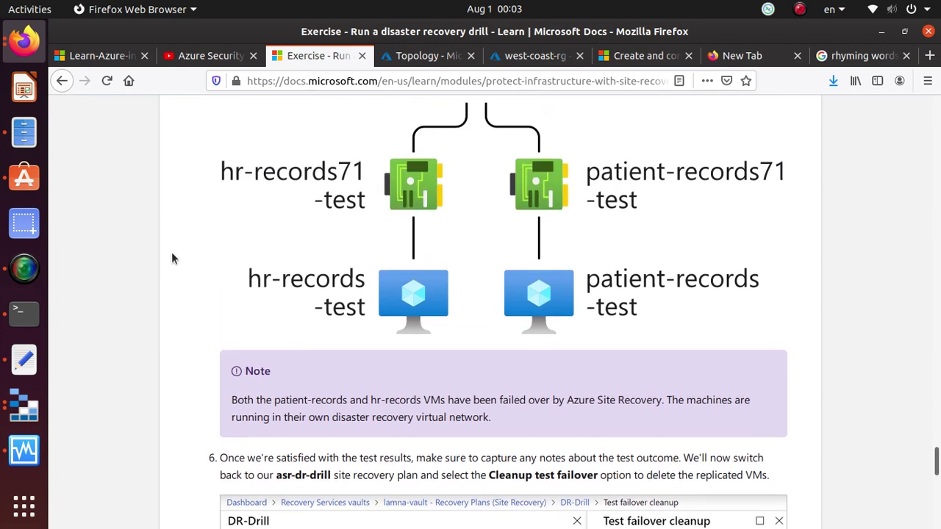
{"action": "scroll", "coordinate": [171, 252], "scroll_direction": "down", "scroll_amount": 3}
{"action": "scroll", "coordinate": [174, 255], "scroll_direction": "down", "scroll_amount": 2}
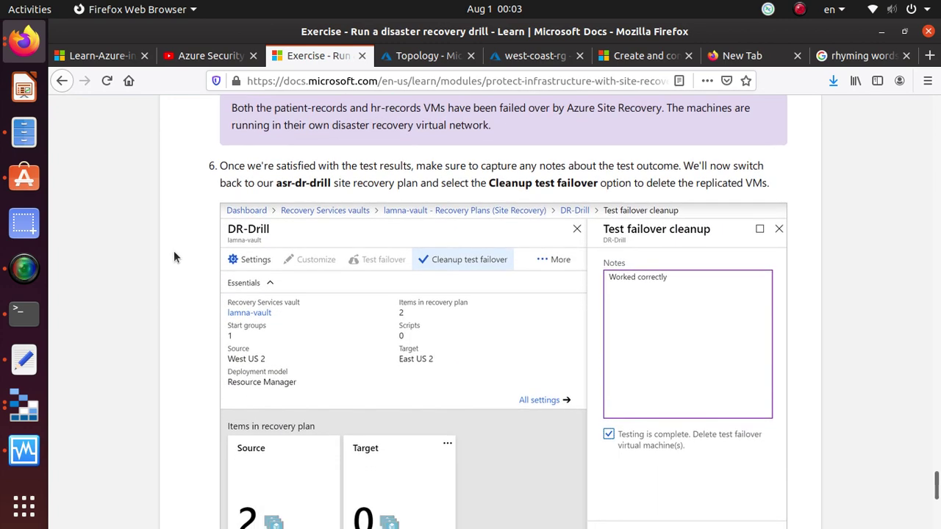
{"action": "triple_click", "coordinate": [440, 170]}
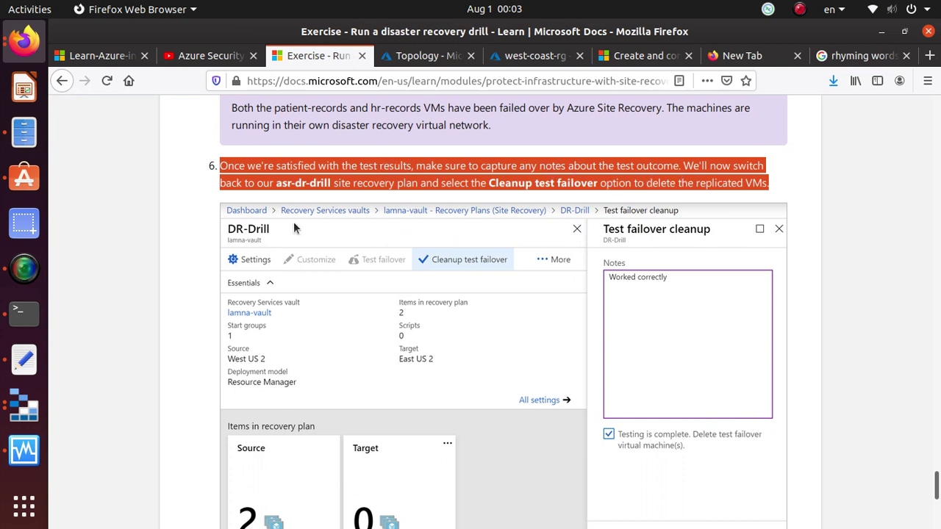
{"action": "double_click", "coordinate": [590, 183]}
{"action": "left_click", "coordinate": [502, 186]}
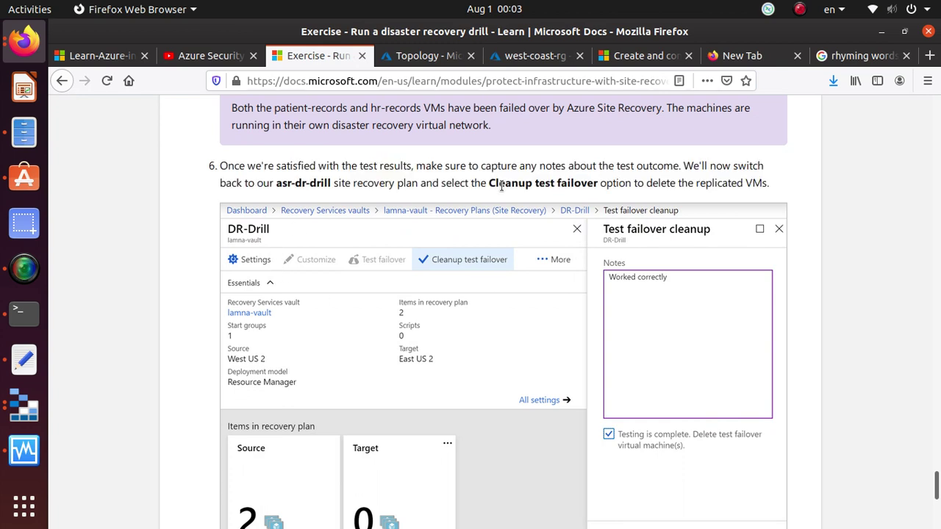
{"action": "left_click_drag", "start_coordinate": [488, 186], "coordinate": [595, 186]}
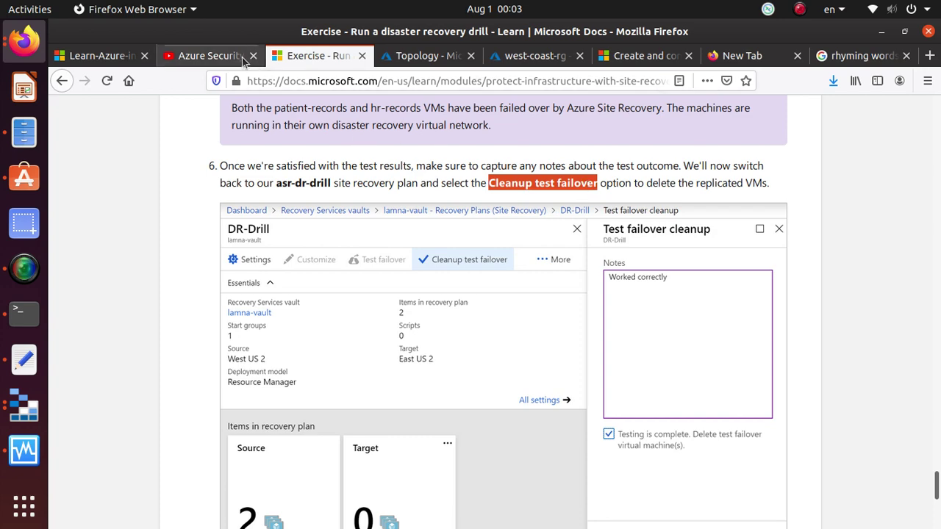
Step: In the Azure portal, open asr-vault among the Recovery Services vaults and open its asr-dr-drill recovery plan
{"action": "left_click", "coordinate": [427, 56]}
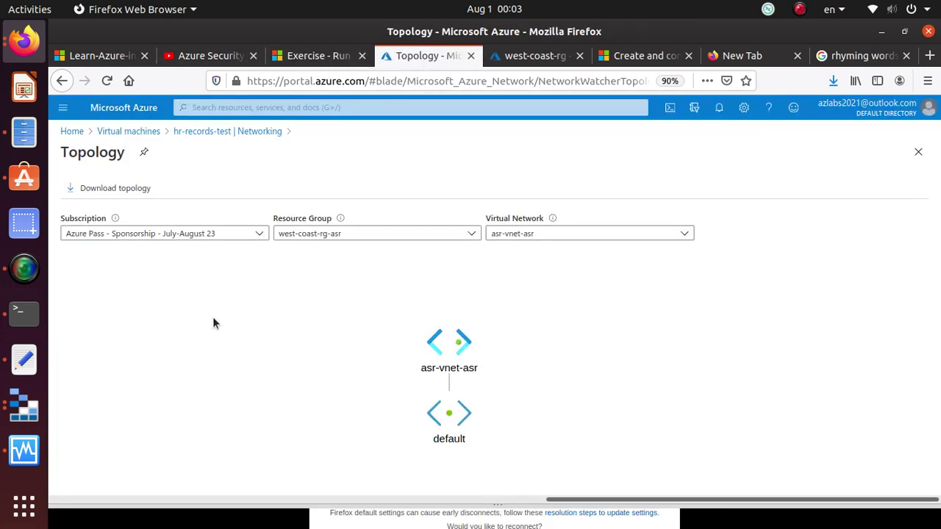
{"action": "left_click", "coordinate": [243, 131]}
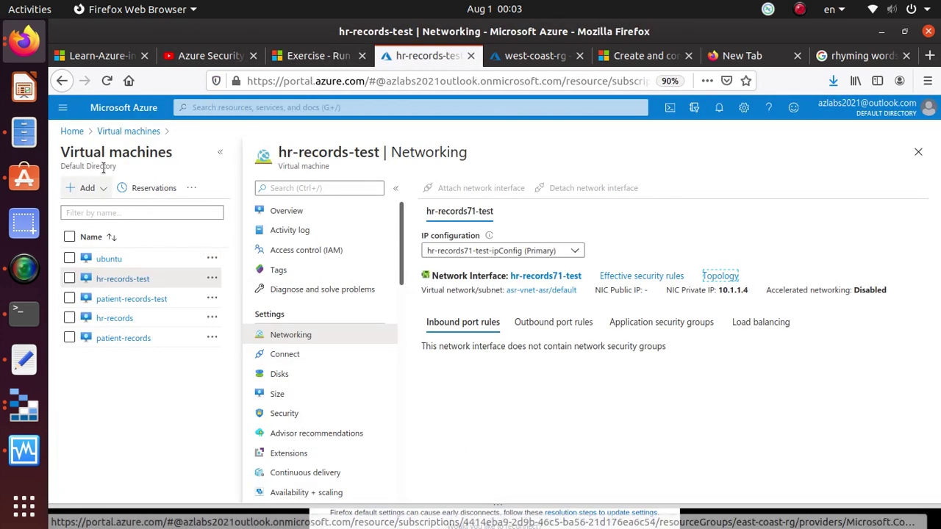
{"action": "left_click", "coordinate": [72, 132]}
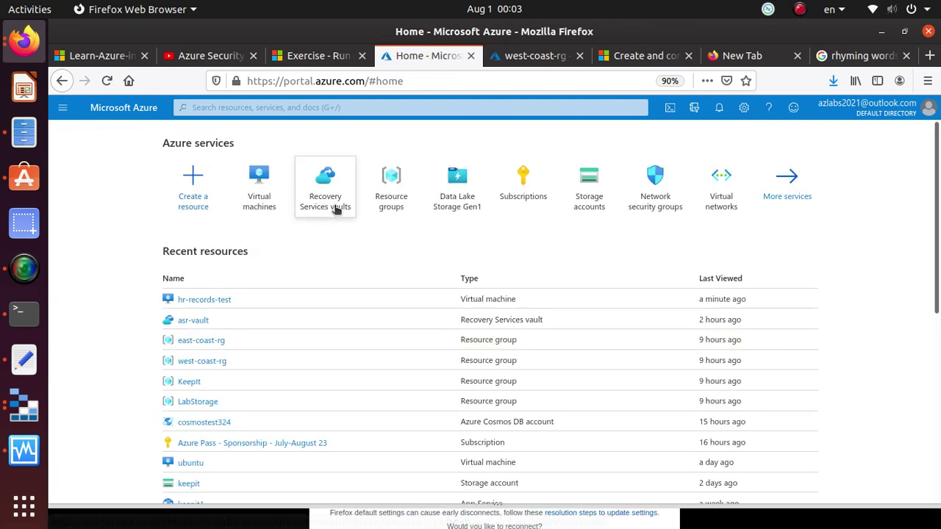
{"action": "left_click", "coordinate": [328, 209]}
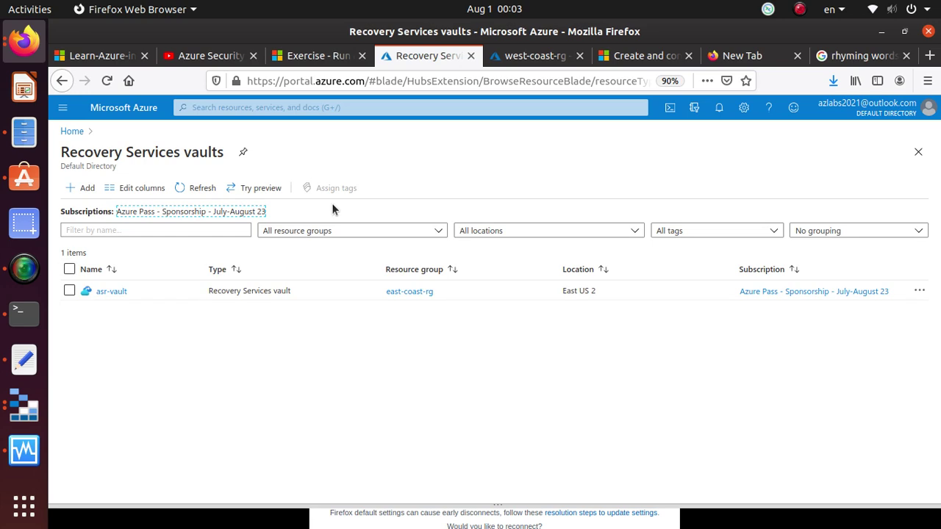
{"action": "left_click", "coordinate": [107, 291]}
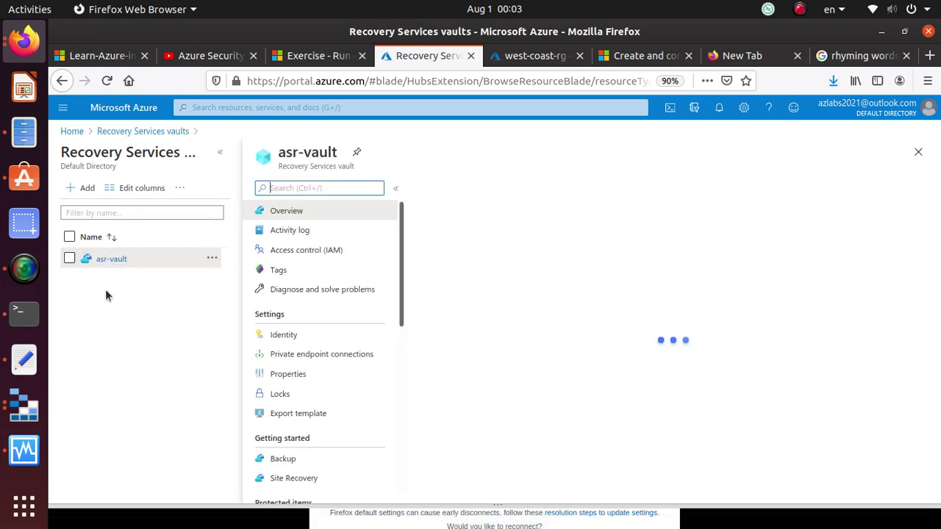
{"action": "scroll", "coordinate": [357, 263], "scroll_direction": "down", "scroll_amount": 4}
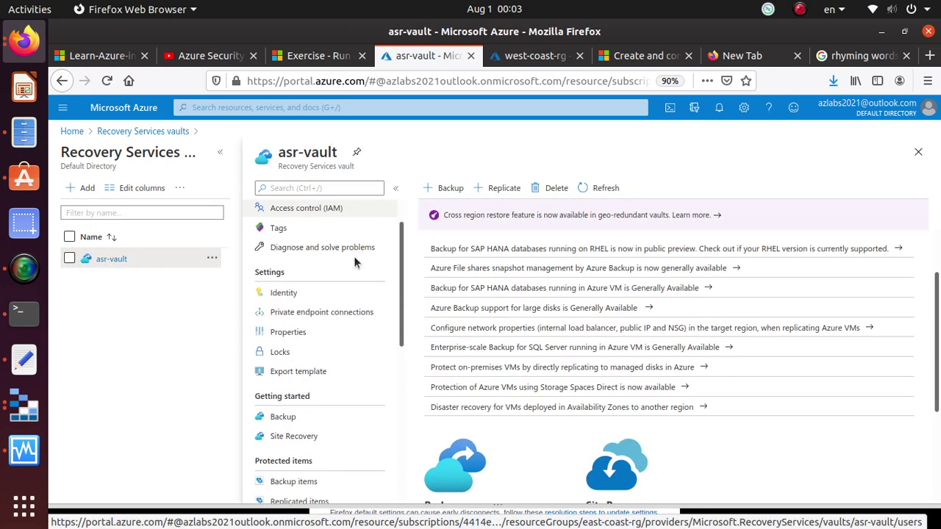
{"action": "scroll", "coordinate": [358, 261], "scroll_direction": "down", "scroll_amount": 3}
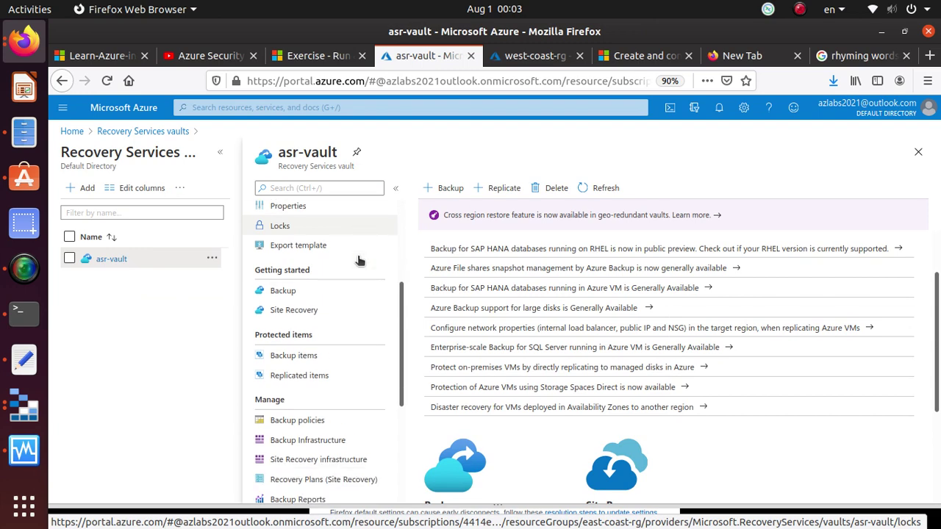
{"action": "left_click", "coordinate": [351, 416]}
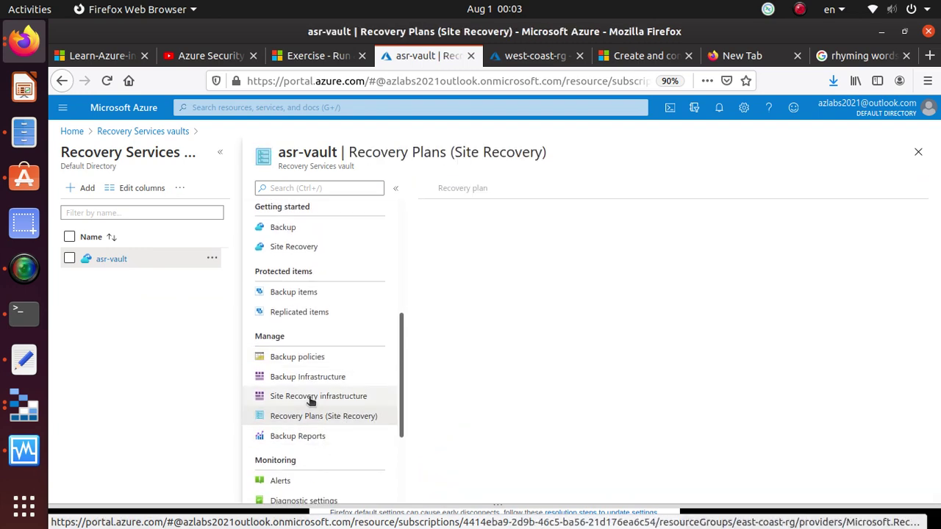
{"action": "left_click", "coordinate": [459, 255]}
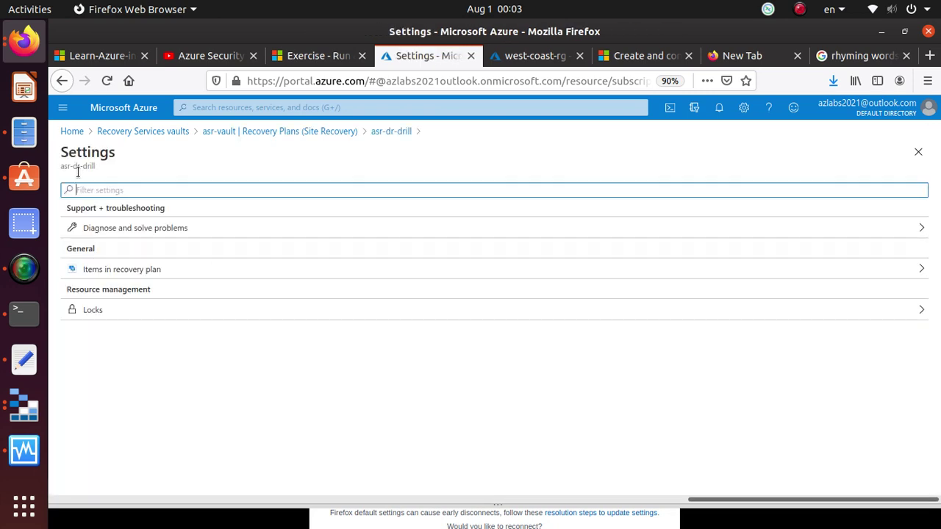
Step: Go back to asr-vault and reopen its list of Site Recovery plans
{"action": "left_click", "coordinate": [62, 80]}
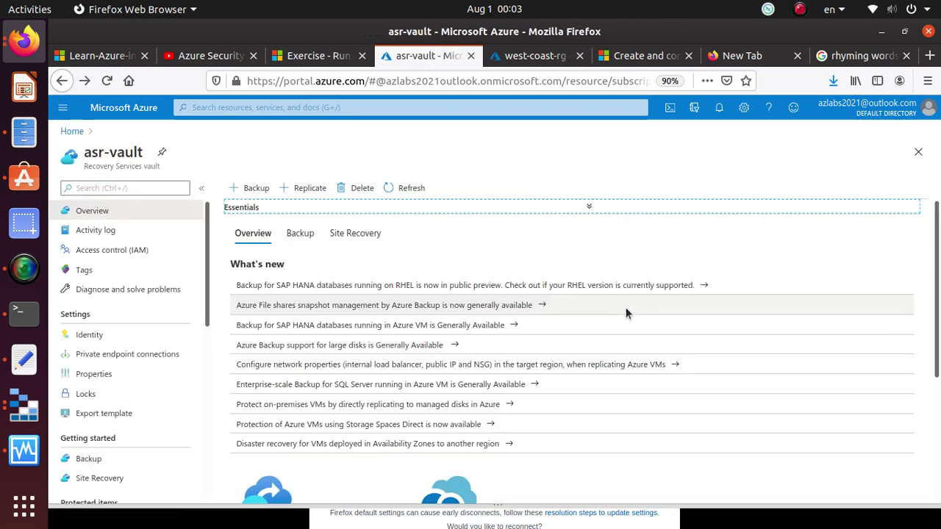
{"action": "scroll", "coordinate": [136, 381], "scroll_direction": "down", "scroll_amount": 2}
{"action": "scroll", "coordinate": [136, 381], "scroll_direction": "down", "scroll_amount": 3}
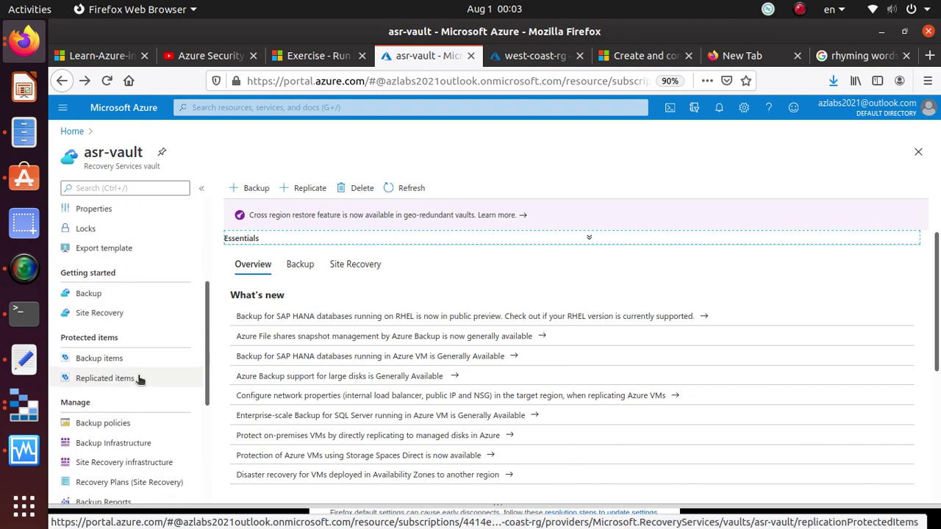
{"action": "left_click", "coordinate": [180, 417]}
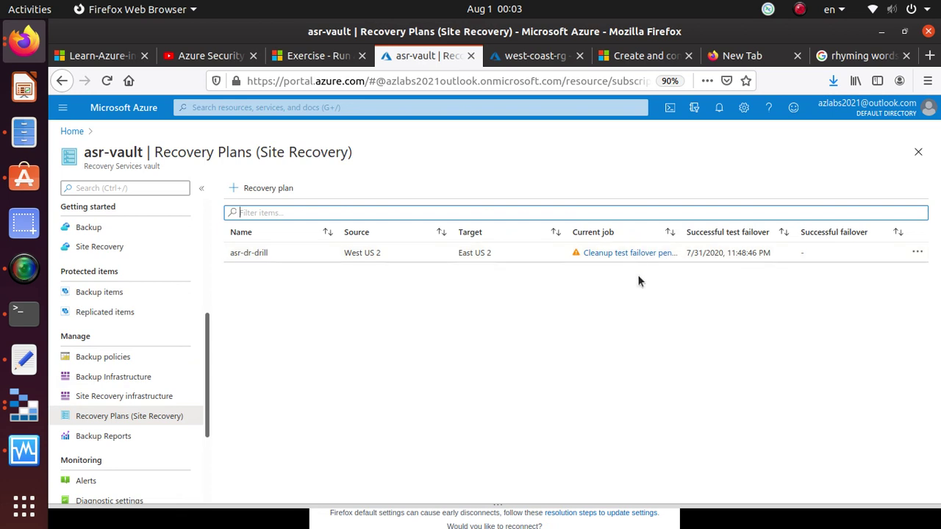
Step: Review asr-dr-drill's pending test failover job and the test machines in asr-vnet-asr's environment details, and return to the recovery plans
{"action": "left_click", "coordinate": [640, 254]}
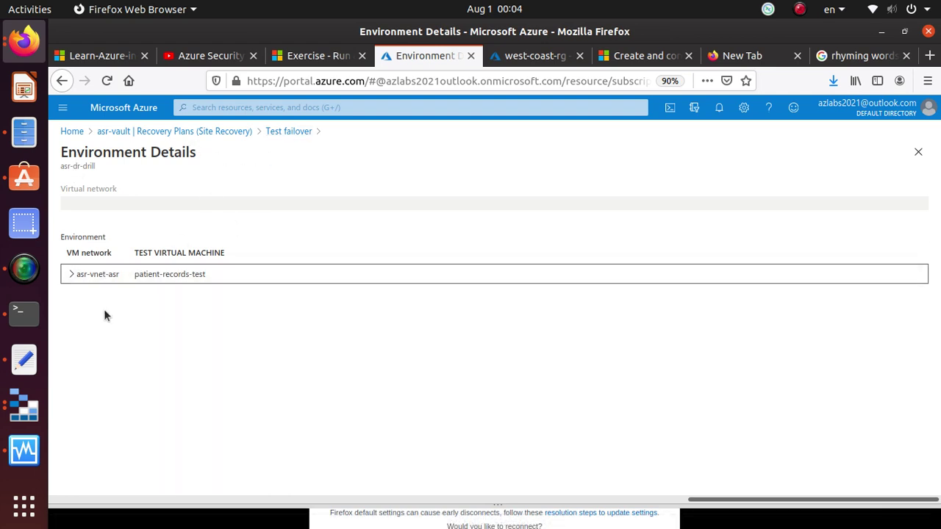
{"action": "left_click", "coordinate": [73, 274]}
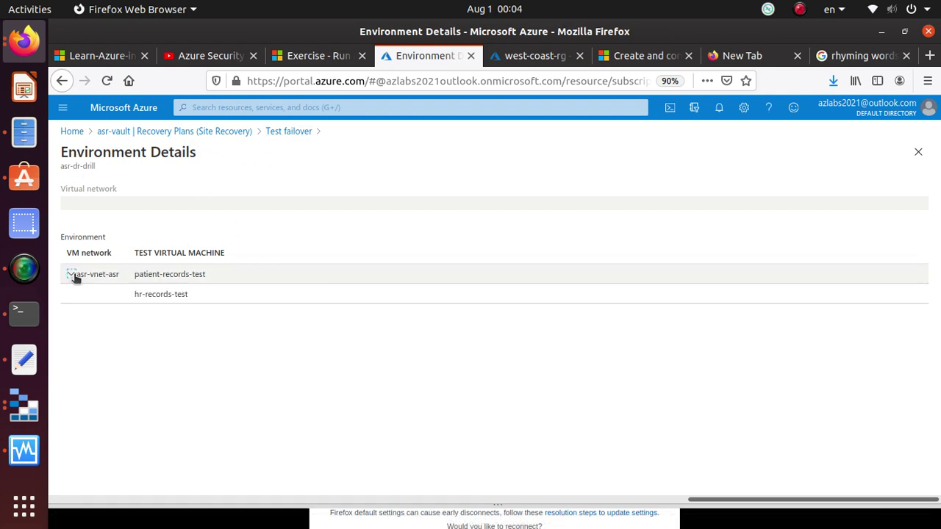
{"action": "left_click", "coordinate": [283, 132]}
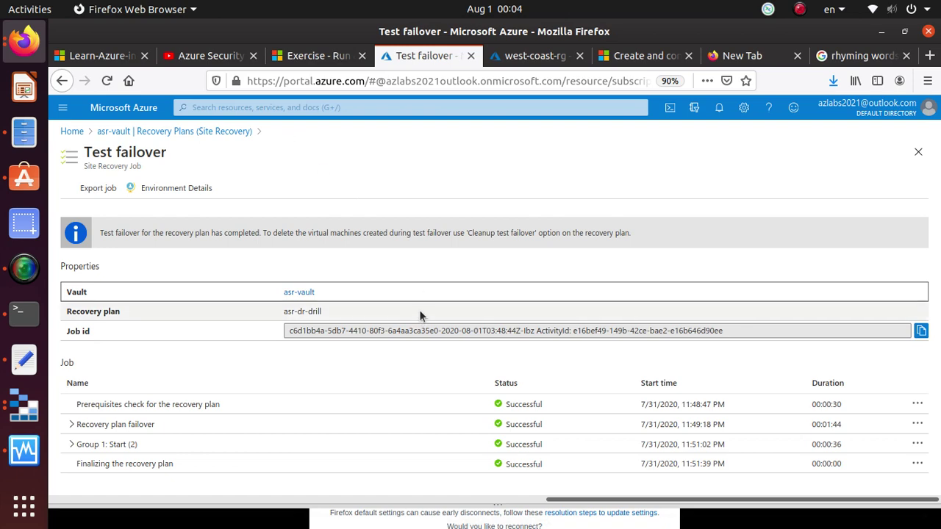
{"action": "left_click", "coordinate": [181, 131]}
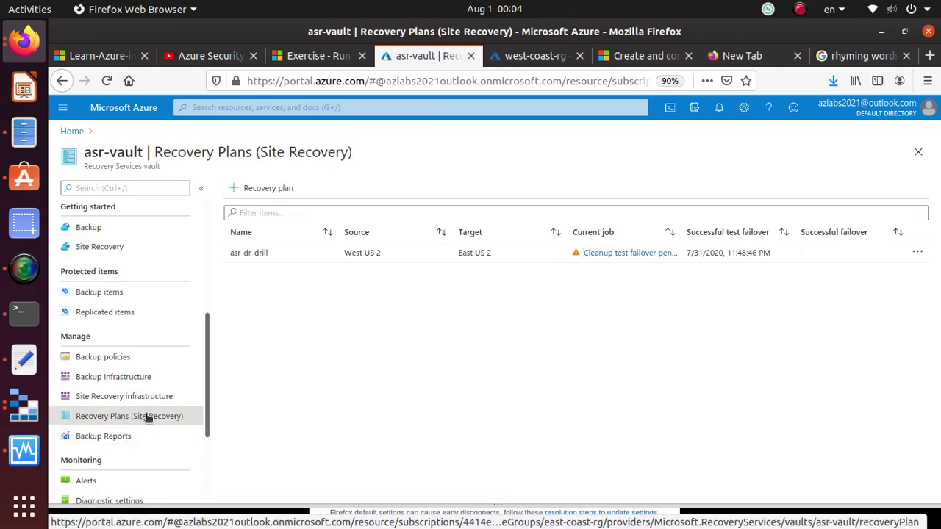
Step: Run Cleanup test failover on asr-dr-drill with the note "I am satisfied with the test failover." and testing marked complete to delete the test VMs
{"action": "left_click", "coordinate": [247, 252]}
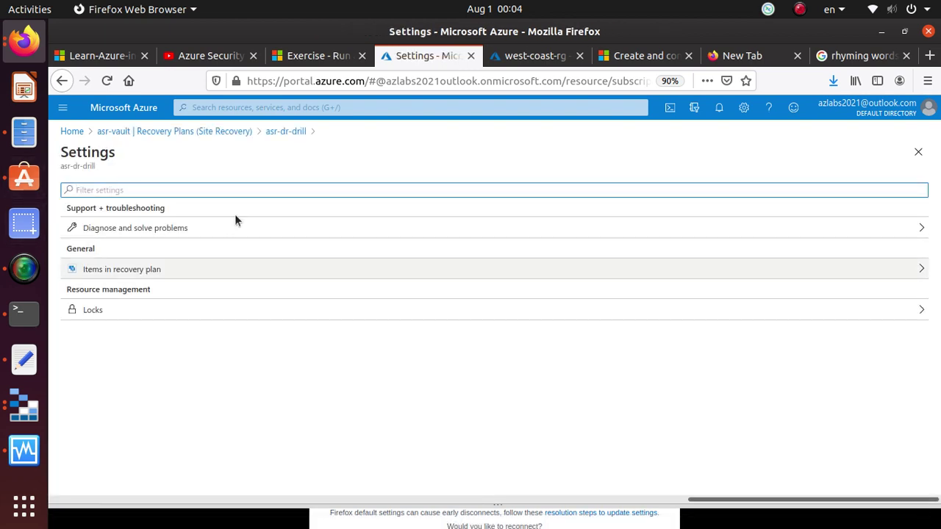
{"action": "left_click", "coordinate": [290, 131]}
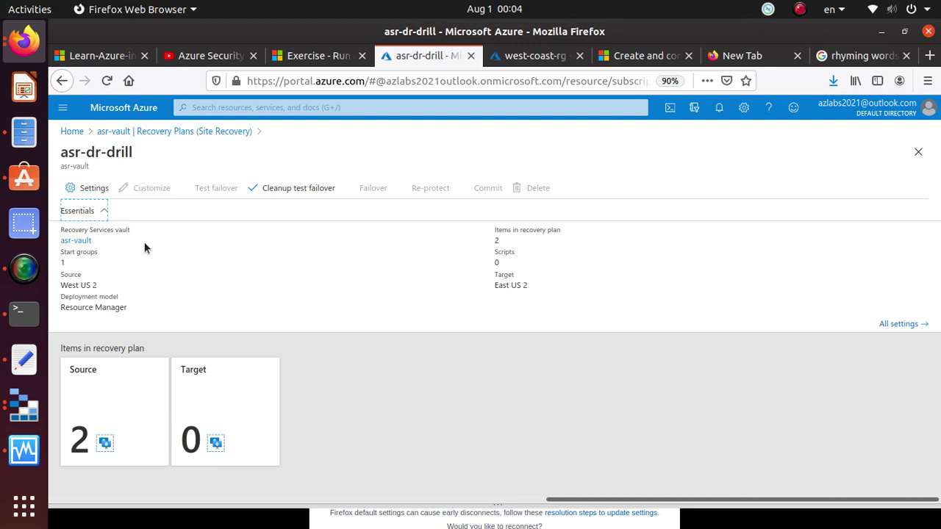
{"action": "left_click", "coordinate": [288, 190]}
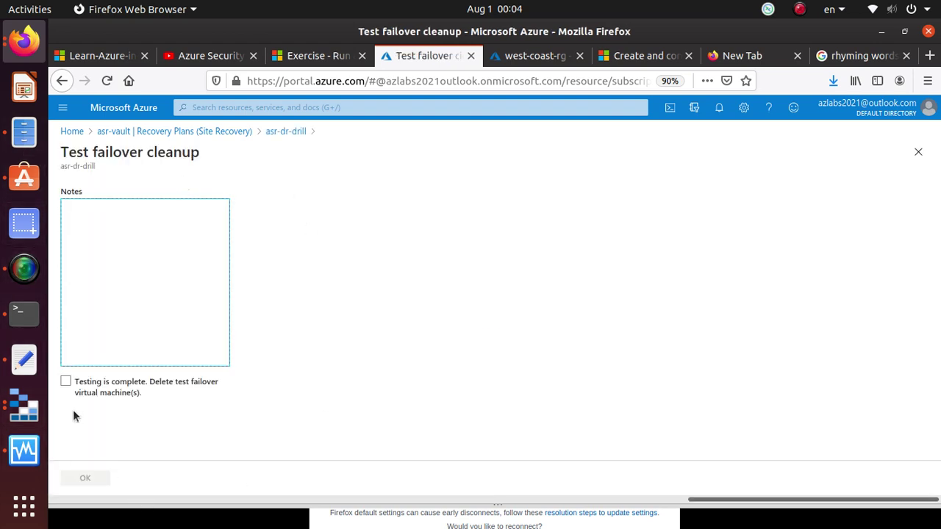
{"action": "left_click", "coordinate": [65, 382]}
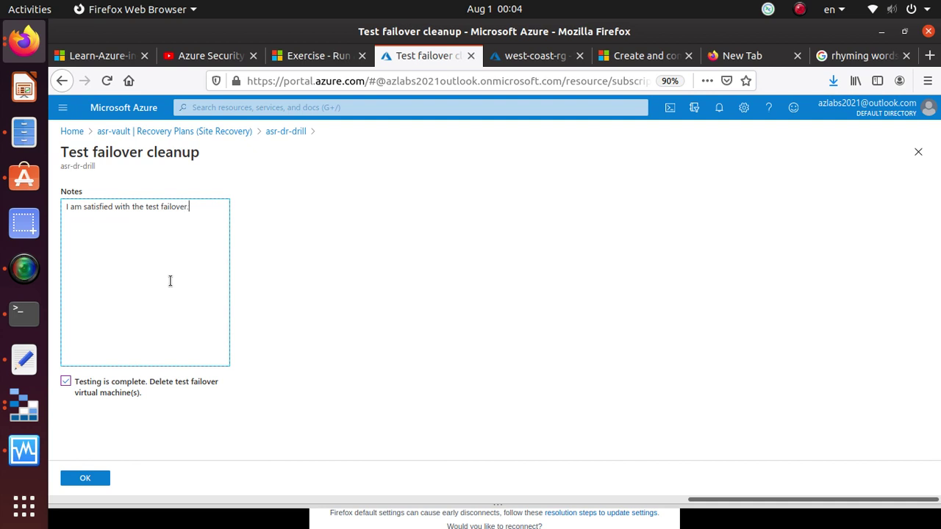
{"action": "left_click", "coordinate": [103, 479]}
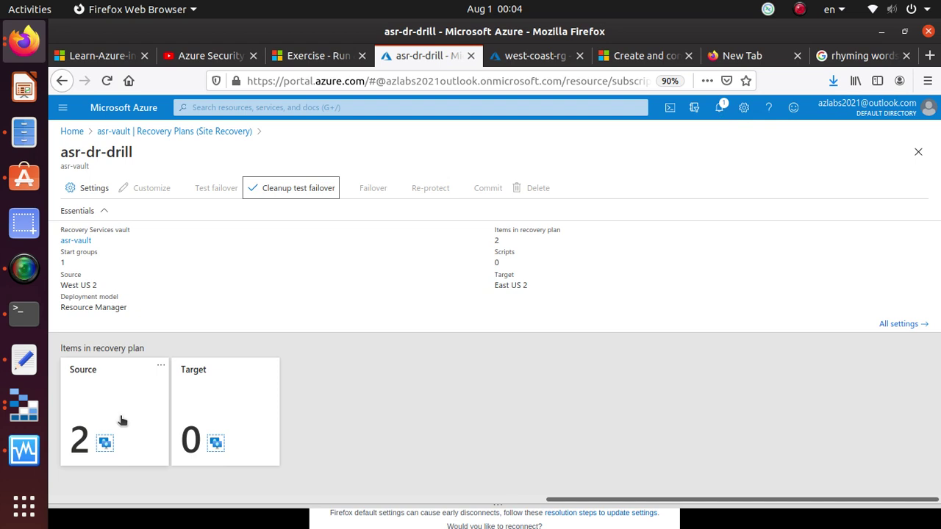
Step: Return to asr-vault and check the test failover cleanup under Site Recovery jobs
{"action": "left_click", "coordinate": [225, 130]}
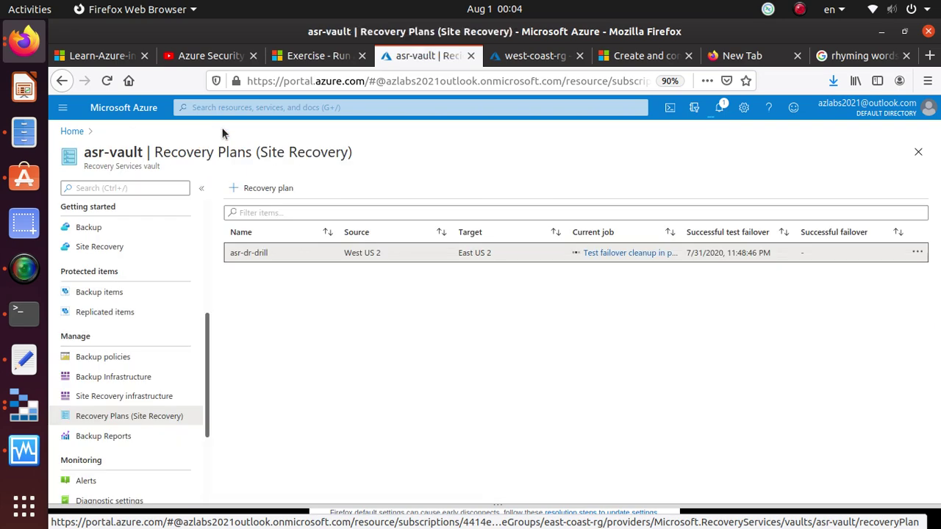
{"action": "scroll", "coordinate": [120, 397], "scroll_direction": "down", "scroll_amount": 4}
{"action": "left_click", "coordinate": [136, 407]}
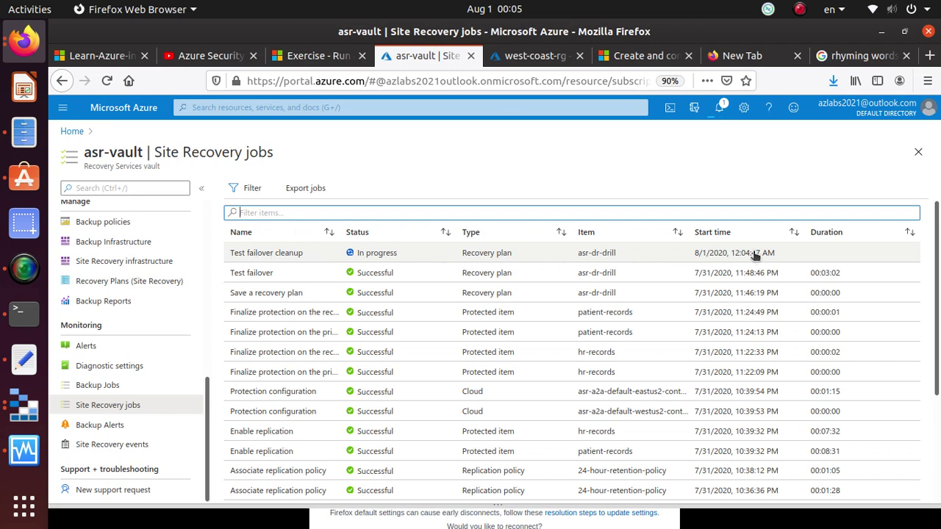
{"action": "left_click", "coordinate": [24, 266]}
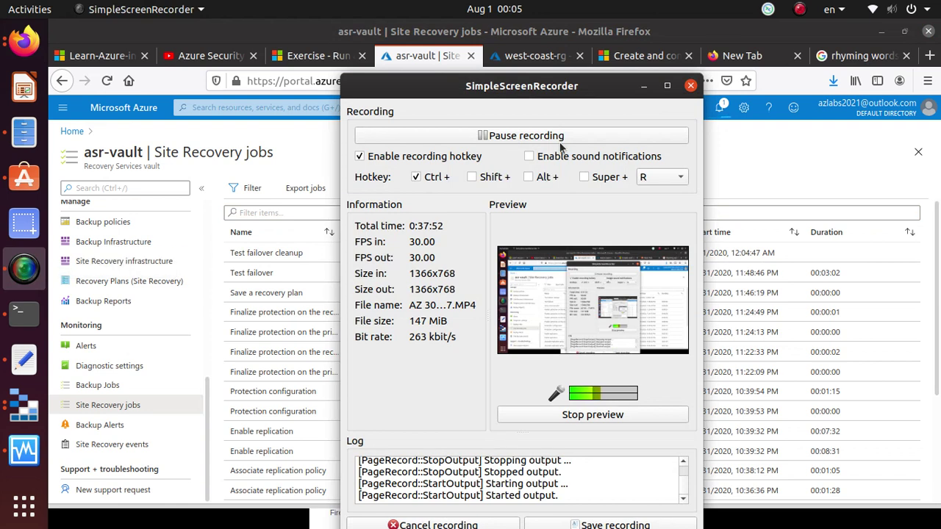
{"action": "left_click", "coordinate": [545, 133]}
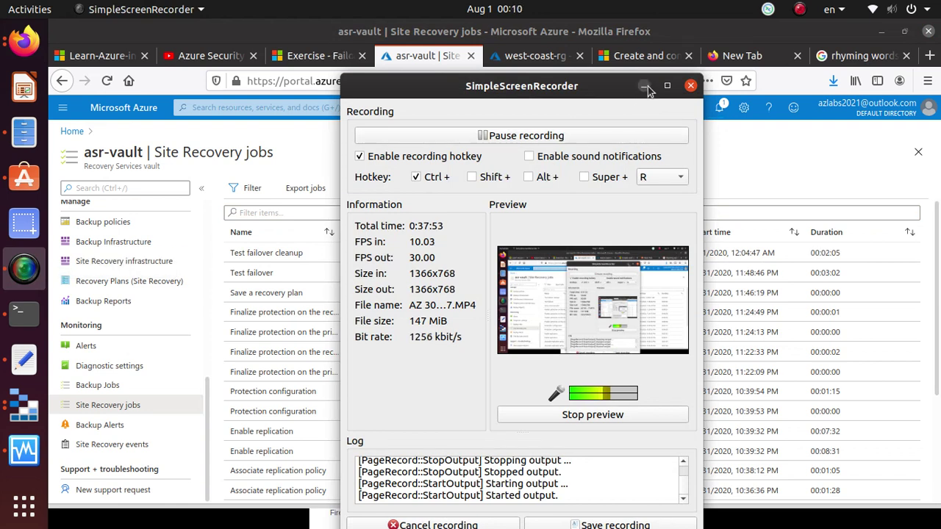
{"action": "left_click", "coordinate": [643, 85]}
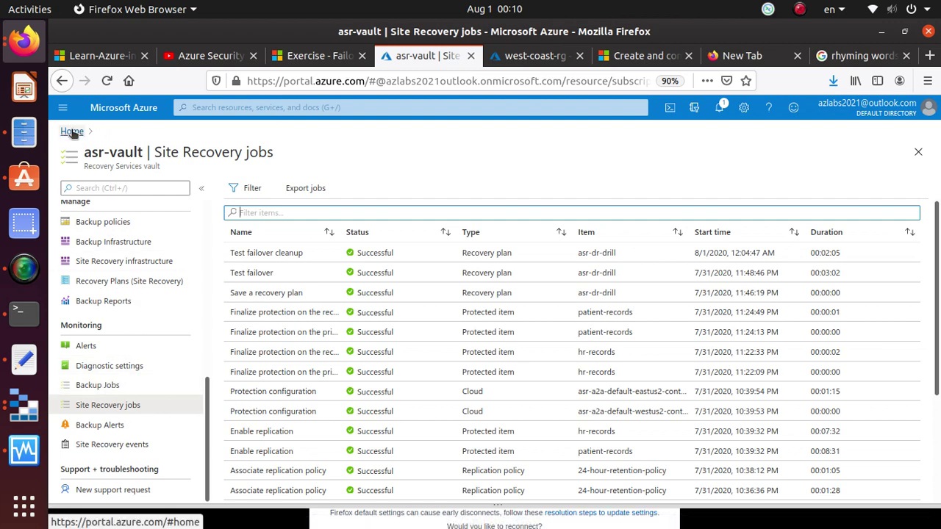
Step: Review asr-vault's overview and its replicated items, and open the available actions for patient-records
{"action": "scroll", "coordinate": [120, 221], "scroll_direction": "up", "scroll_amount": 8}
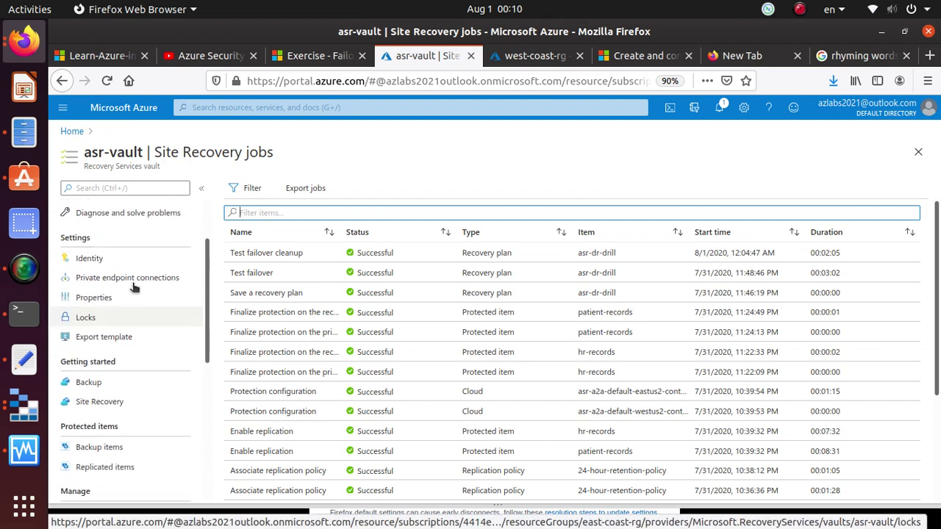
{"action": "scroll", "coordinate": [114, 206], "scroll_direction": "up", "scroll_amount": 2}
{"action": "left_click", "coordinate": [106, 211]}
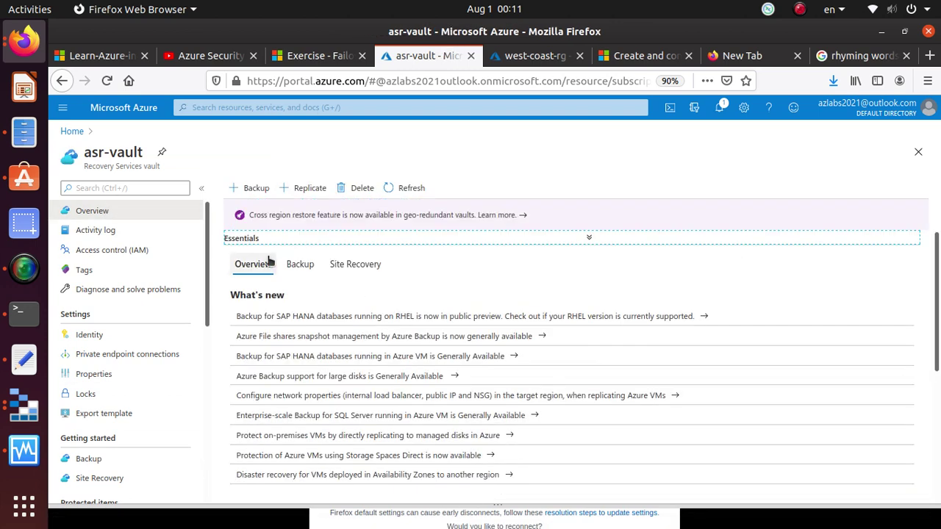
{"action": "scroll", "coordinate": [144, 407], "scroll_direction": "down", "scroll_amount": 3}
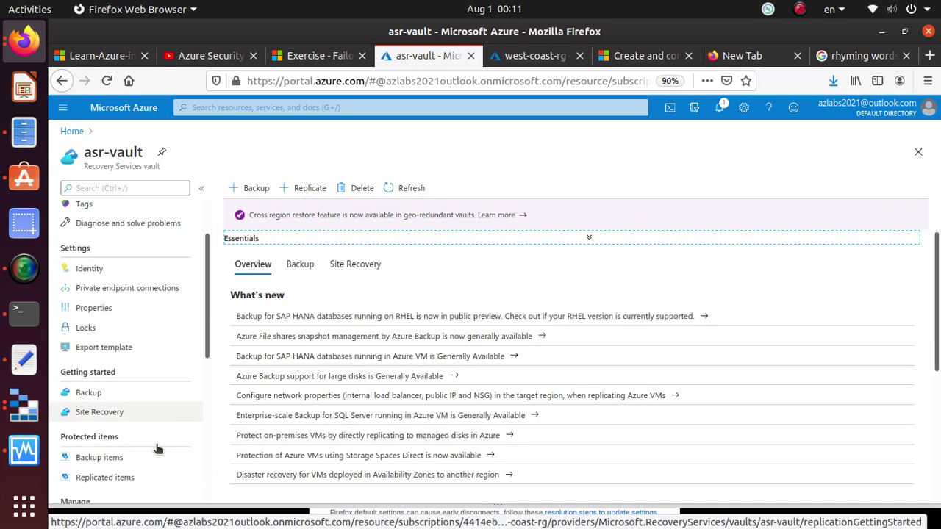
{"action": "scroll", "coordinate": [143, 454], "scroll_direction": "down", "scroll_amount": 1}
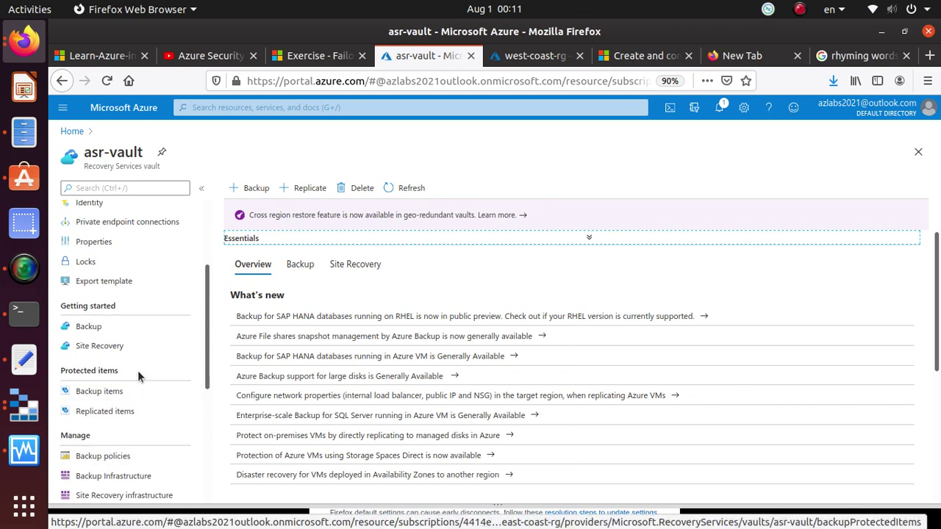
{"action": "left_click", "coordinate": [118, 412]}
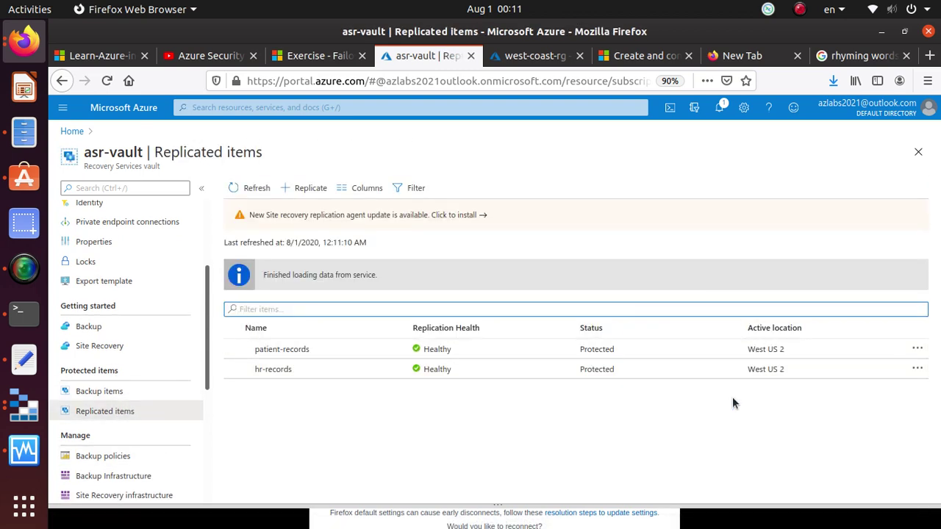
{"action": "left_click", "coordinate": [917, 350]}
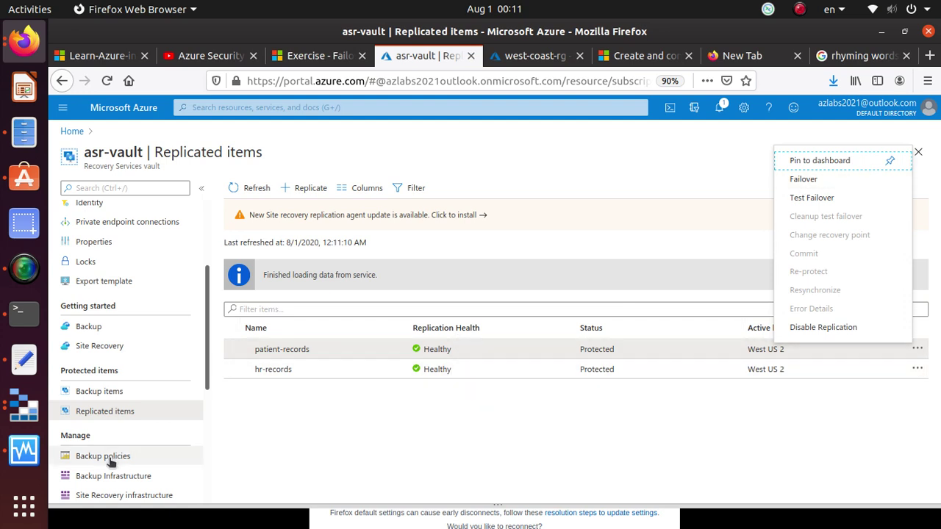
Step: Run a failover of the asr-dr-drill recovery plan using the Latest app-consistent recovery point, with machines shut down before it begins
{"action": "scroll", "coordinate": [111, 461], "scroll_direction": "down", "scroll_amount": 3}
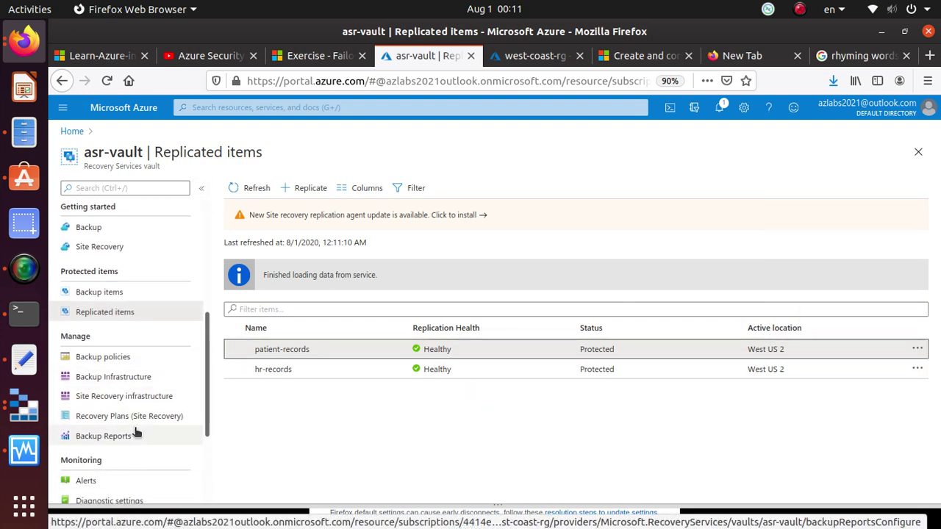
{"action": "left_click", "coordinate": [165, 419]}
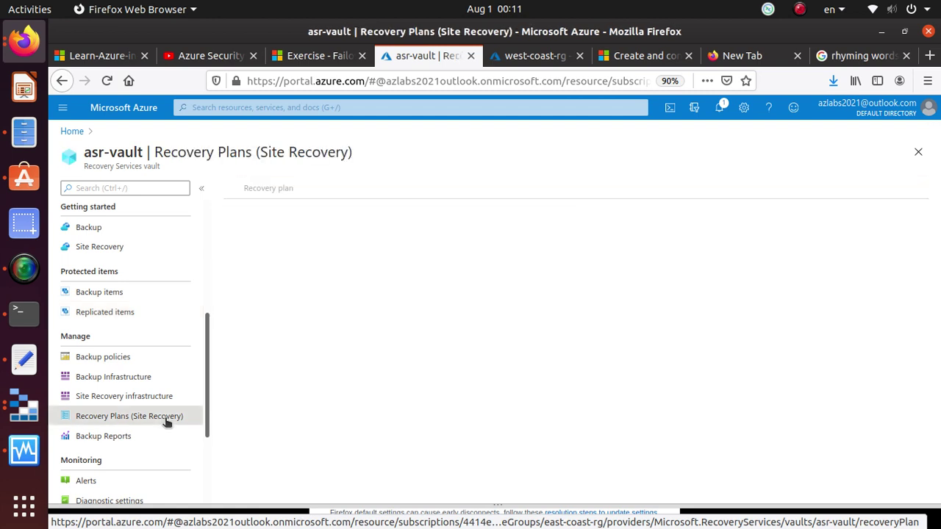
{"action": "left_click", "coordinate": [919, 255]}
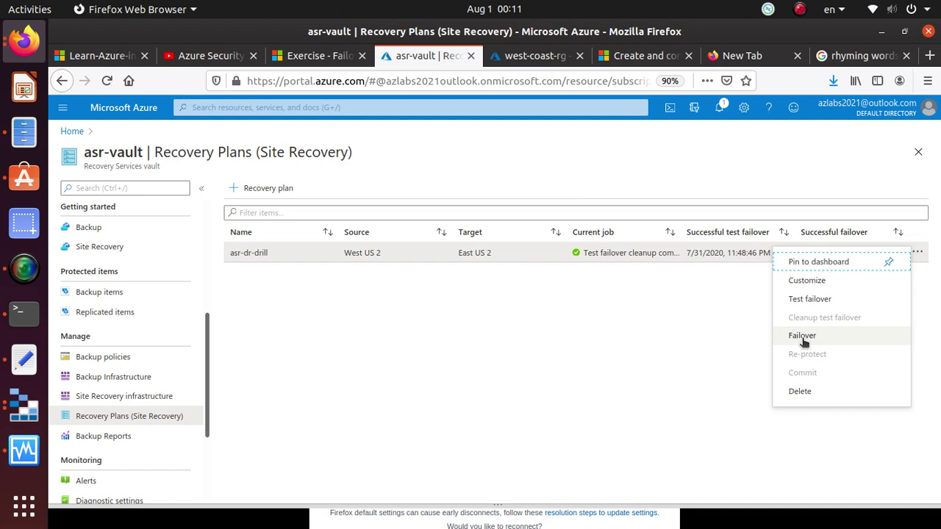
{"action": "left_click", "coordinate": [803, 336]}
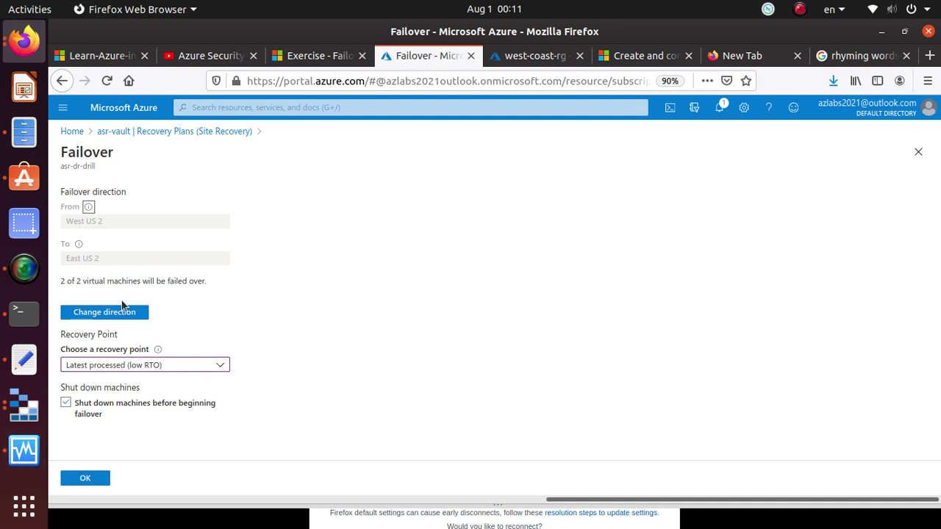
{"action": "left_click", "coordinate": [166, 370]}
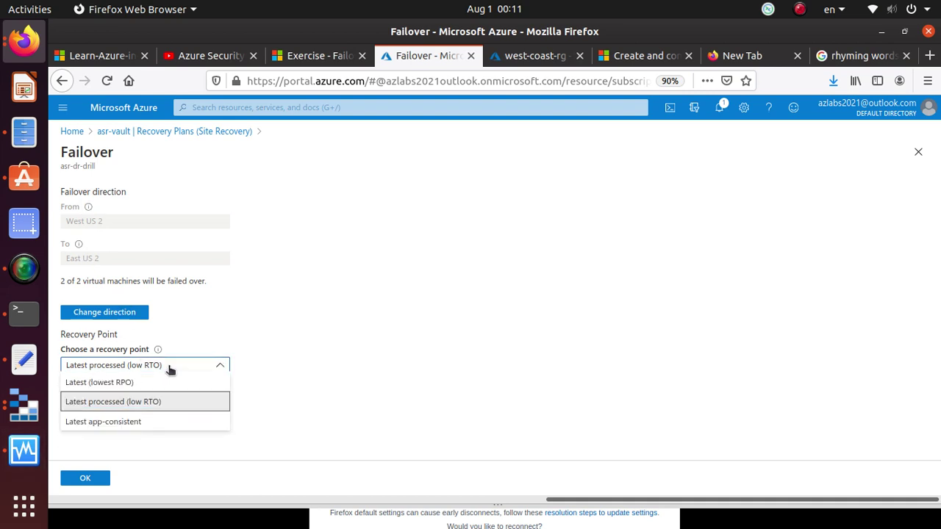
{"action": "left_click", "coordinate": [144, 422]}
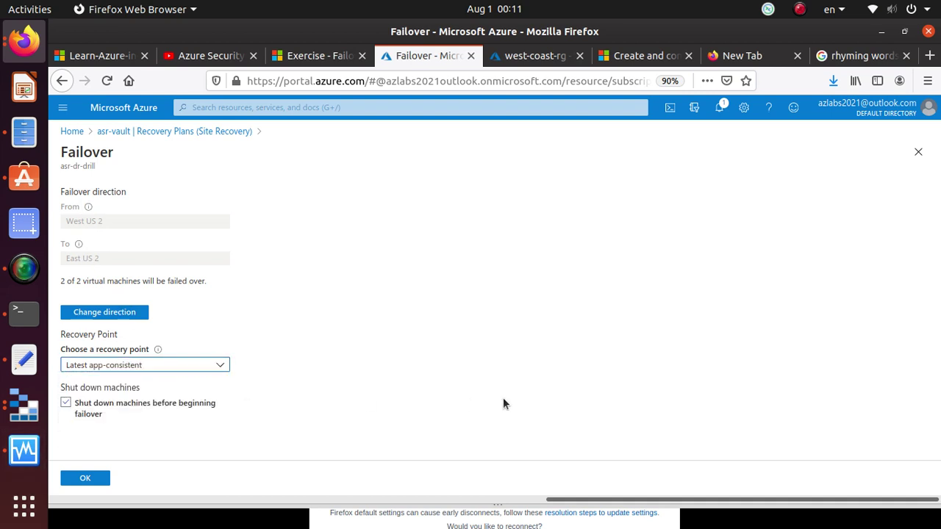
{"action": "left_click", "coordinate": [66, 403]}
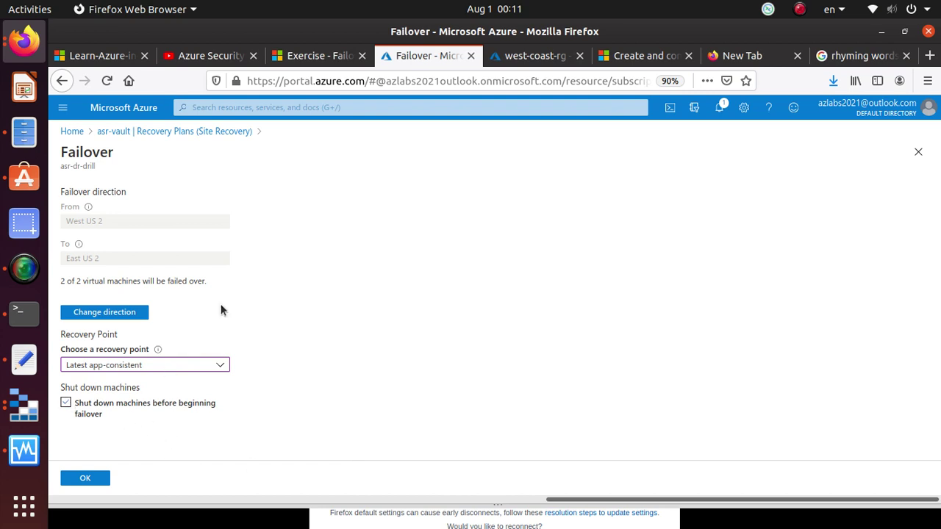
{"action": "double_click", "coordinate": [88, 151]}
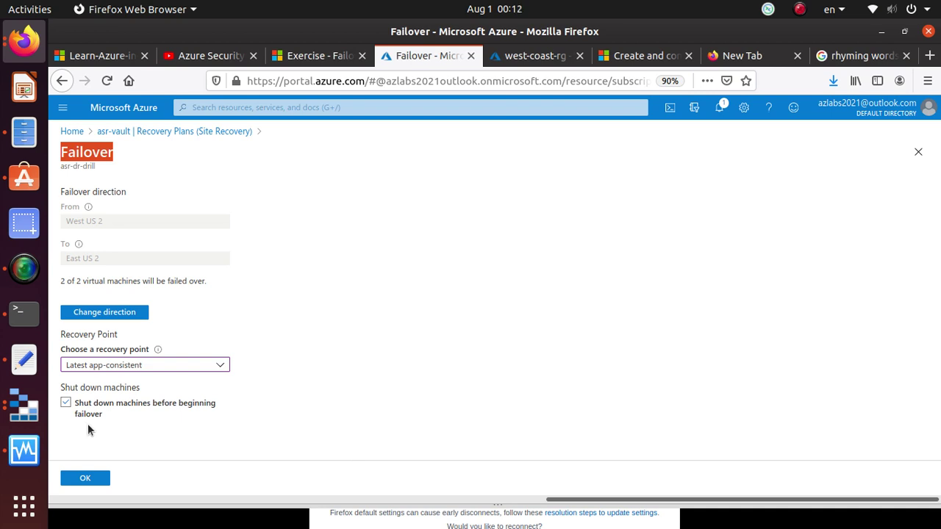
{"action": "left_click", "coordinate": [93, 482]}
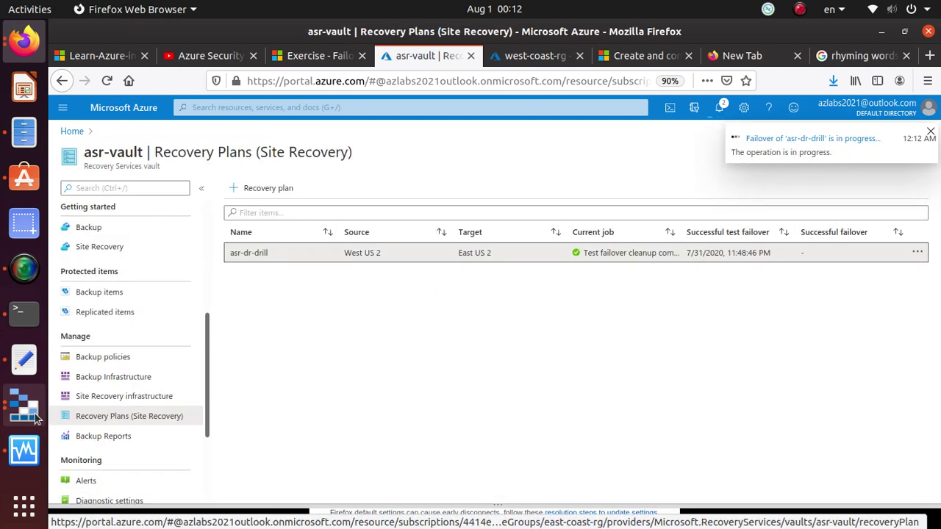
Step: Open the asr-dr-drill failover job from asr-vault's Site Recovery jobs to check its progress
{"action": "scroll", "coordinate": [209, 382], "scroll_direction": "down", "scroll_amount": 1}
{"action": "scroll", "coordinate": [152, 391], "scroll_direction": "down", "scroll_amount": 5}
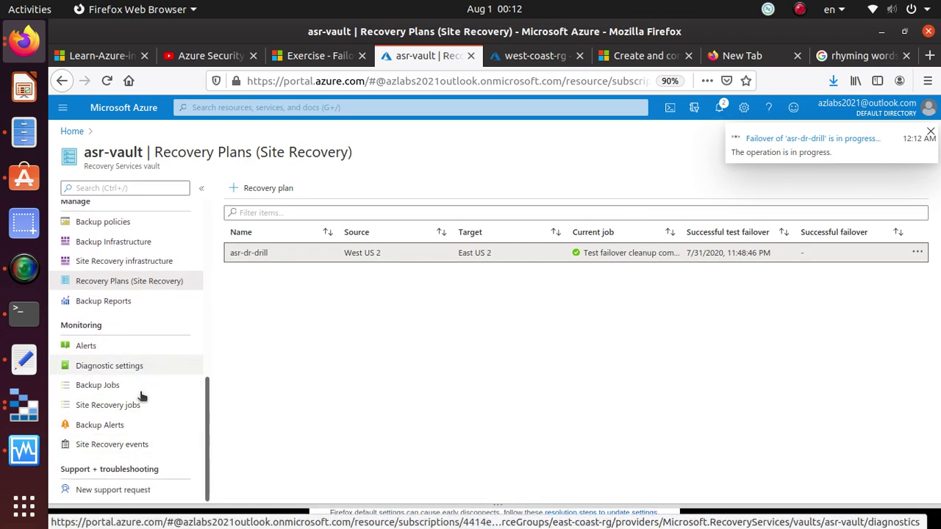
{"action": "left_click", "coordinate": [140, 405]}
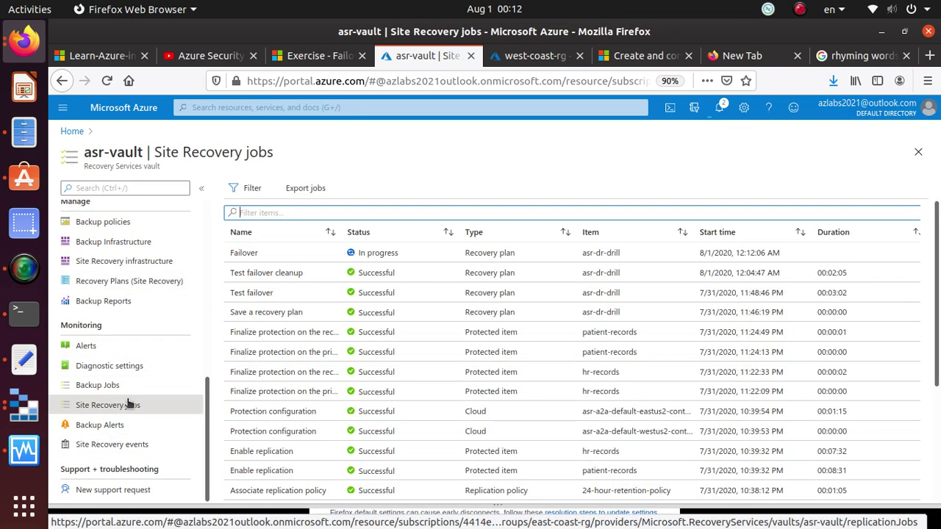
{"action": "left_click", "coordinate": [516, 257]}
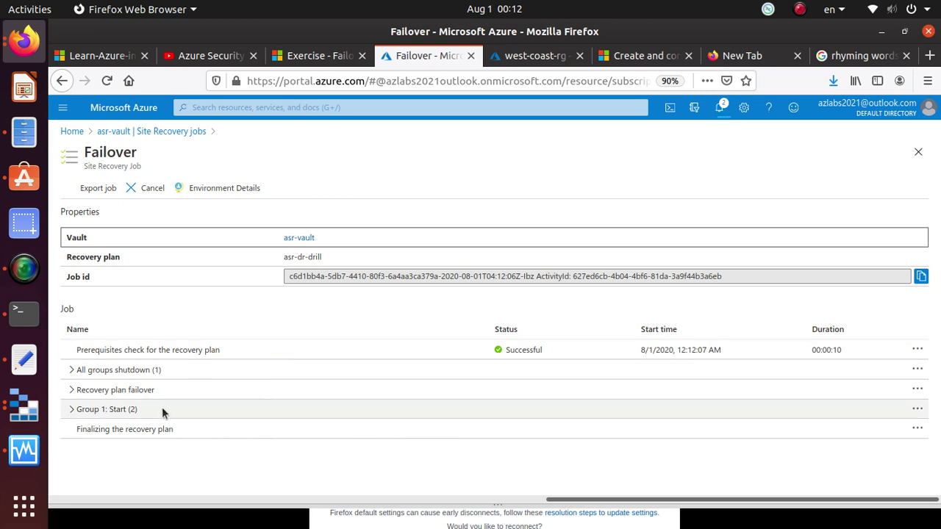
Step: Return to the Microsoft Learn failover and failback exercise and read how to fail over a VM using PowerShell
{"action": "left_click", "coordinate": [317, 56]}
{"action": "scroll", "coordinate": [339, 327], "scroll_direction": "up", "scroll_amount": 15}
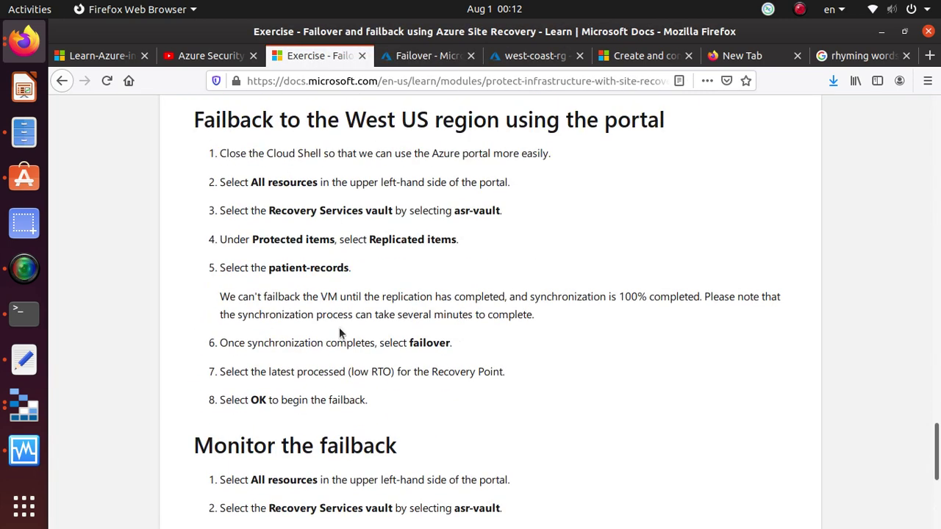
{"action": "left_click_drag", "start_coordinate": [937, 336], "coordinate": [937, 136]}
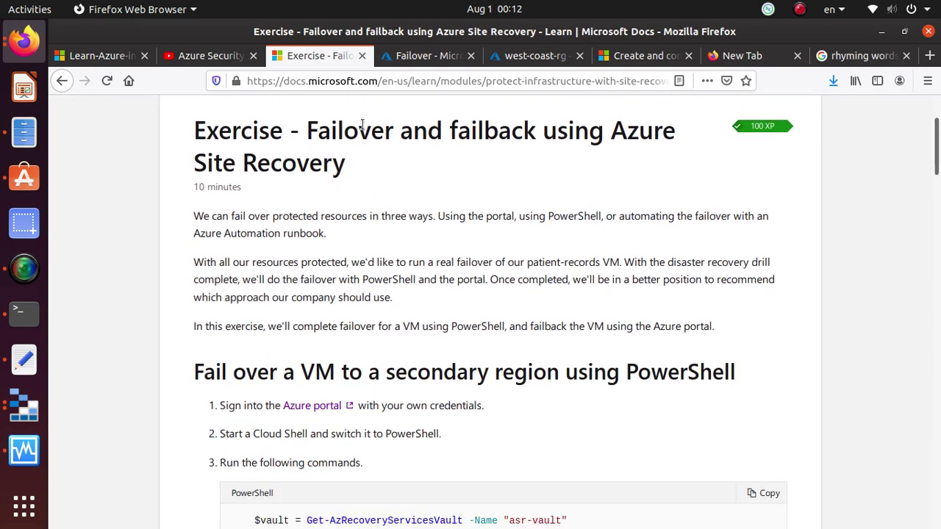
{"action": "left_click_drag", "start_coordinate": [308, 131], "coordinate": [422, 166]}
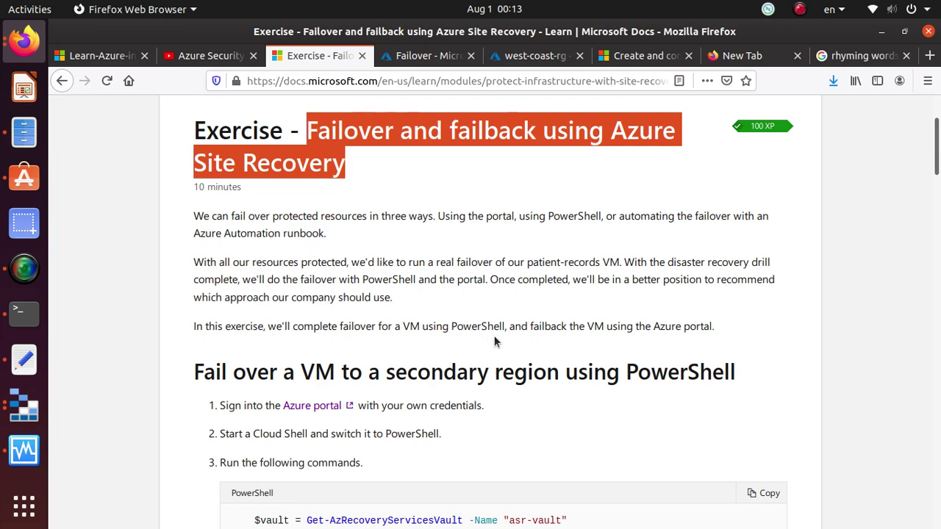
{"action": "scroll", "coordinate": [494, 335], "scroll_direction": "down", "scroll_amount": 3}
{"action": "scroll", "coordinate": [502, 328], "scroll_direction": "down", "scroll_amount": 3}
{"action": "scroll", "coordinate": [507, 324], "scroll_direction": "up", "scroll_amount": 5}
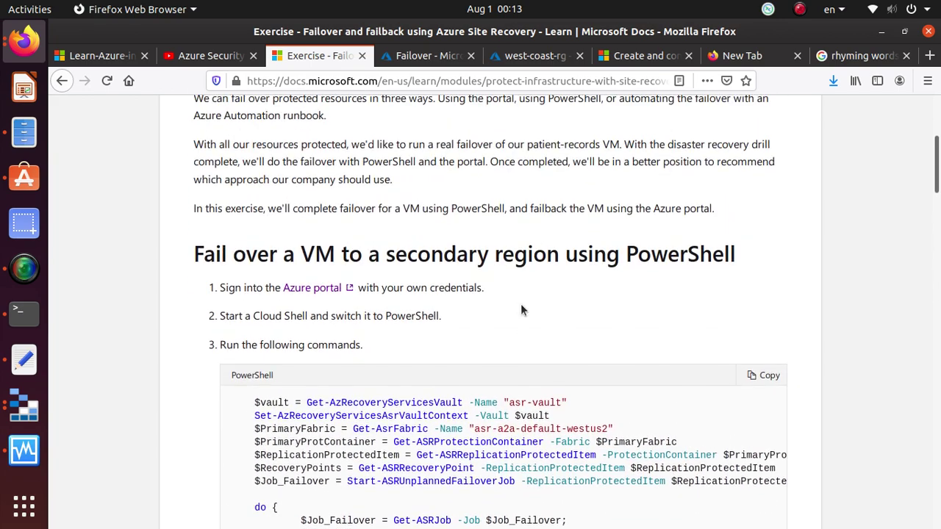
{"action": "scroll", "coordinate": [524, 310], "scroll_direction": "down", "scroll_amount": 7}
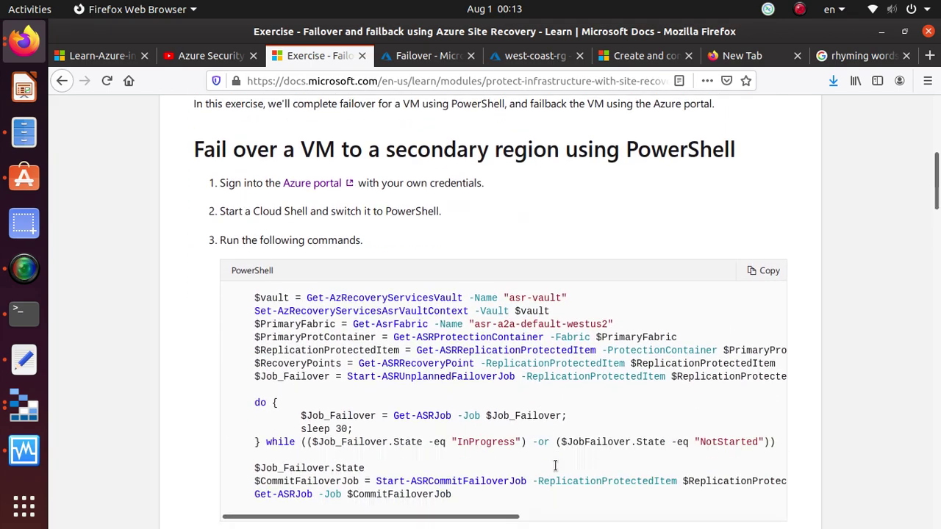
{"action": "scroll", "coordinate": [557, 463], "scroll_direction": "down", "scroll_amount": 2}
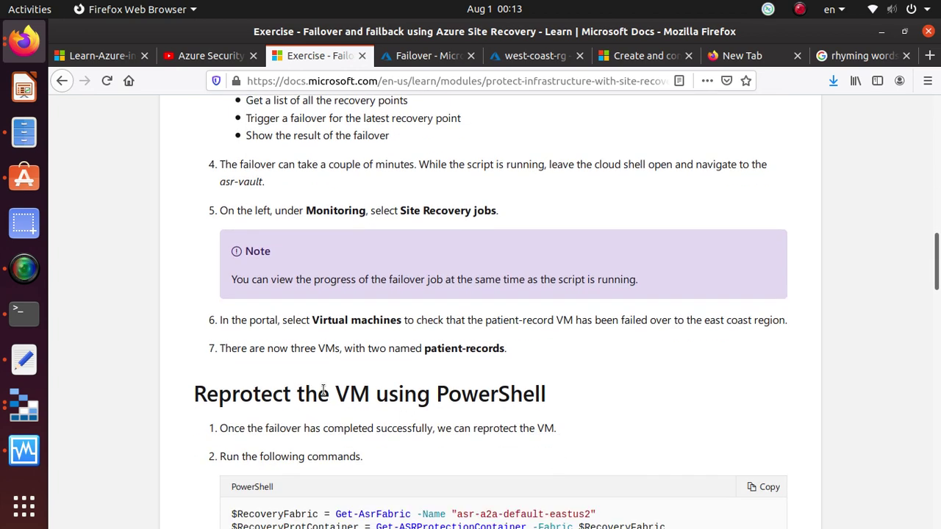
Step: Read the exercise's sections on reprotecting the VM and monitoring the reprotect job using PowerShell
{"action": "triple_click", "coordinate": [374, 399]}
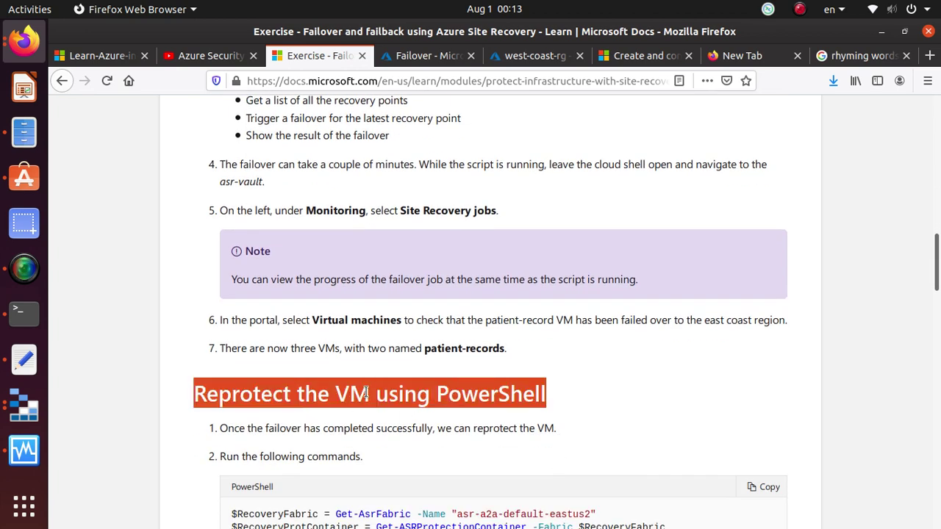
{"action": "scroll", "coordinate": [363, 449], "scroll_direction": "down", "scroll_amount": 3}
{"action": "scroll", "coordinate": [363, 449], "scroll_direction": "down", "scroll_amount": 3}
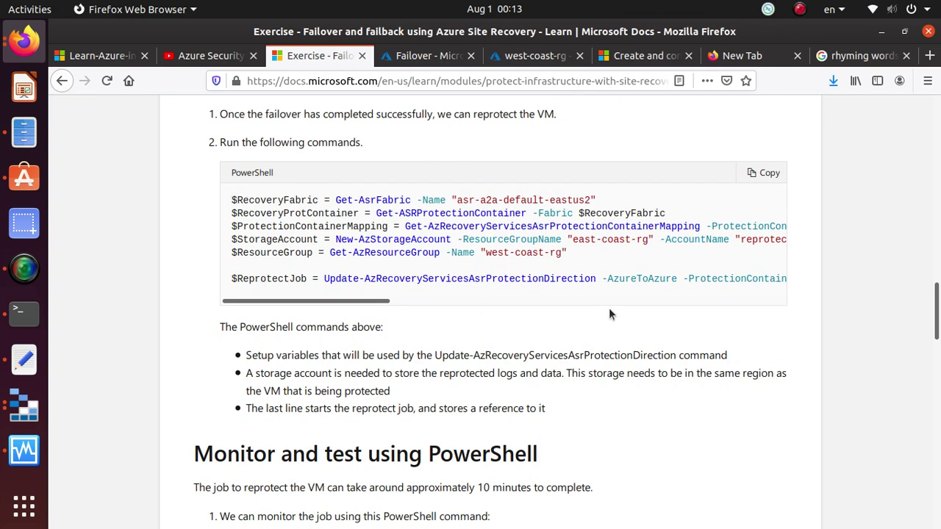
{"action": "scroll", "coordinate": [599, 318], "scroll_direction": "down", "scroll_amount": 5}
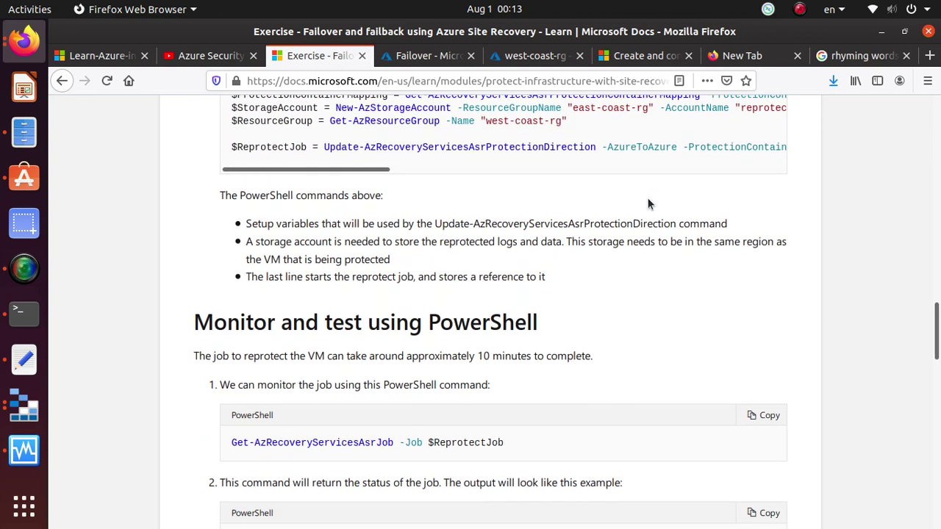
{"action": "scroll", "coordinate": [647, 195], "scroll_direction": "down", "scroll_amount": 10}
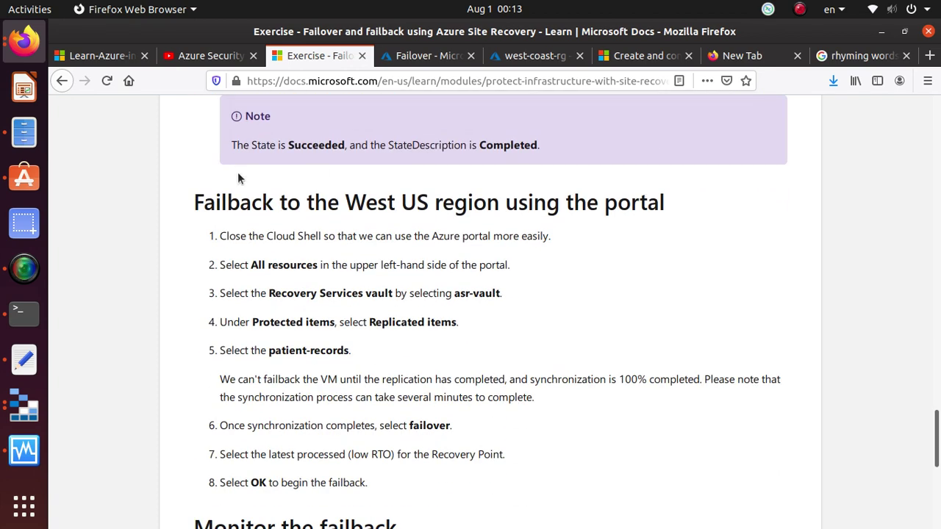
Step: Read the exercise's instructions for failing back to the West US region in the portal and monitoring the failback
{"action": "triple_click", "coordinate": [316, 204]}
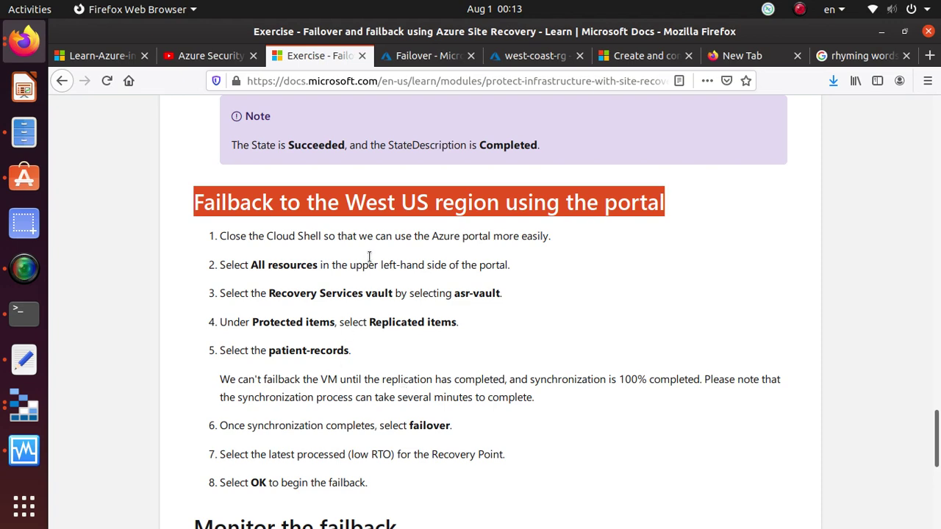
{"action": "scroll", "coordinate": [370, 257], "scroll_direction": "down", "scroll_amount": 2}
{"action": "triple_click", "coordinate": [441, 347]}
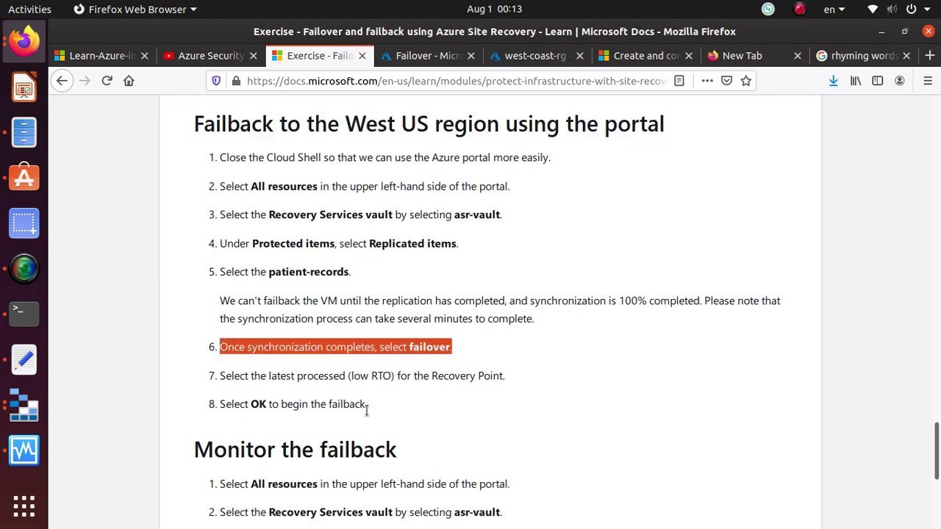
{"action": "left_click_drag", "start_coordinate": [367, 405], "coordinate": [156, 149]}
{"action": "scroll", "coordinate": [457, 406], "scroll_direction": "down", "scroll_amount": 6}
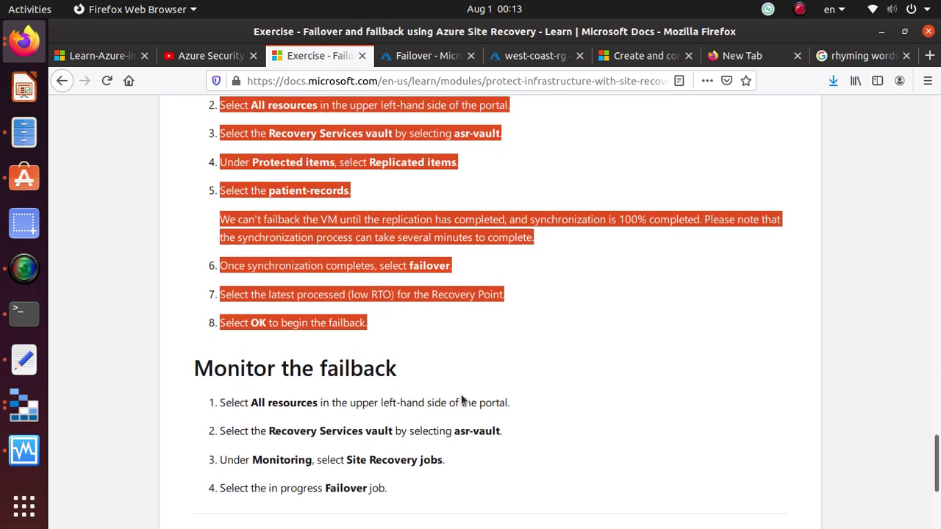
{"action": "scroll", "coordinate": [461, 394], "scroll_direction": "down", "scroll_amount": 2}
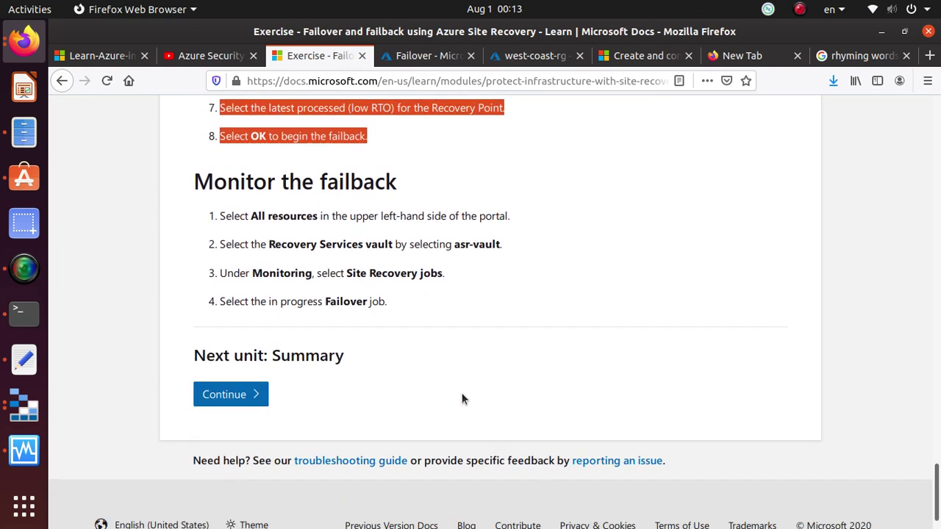
Step: Continue to the module's Summary unit and read its resource group clean-up instructions
{"action": "left_click", "coordinate": [247, 357]}
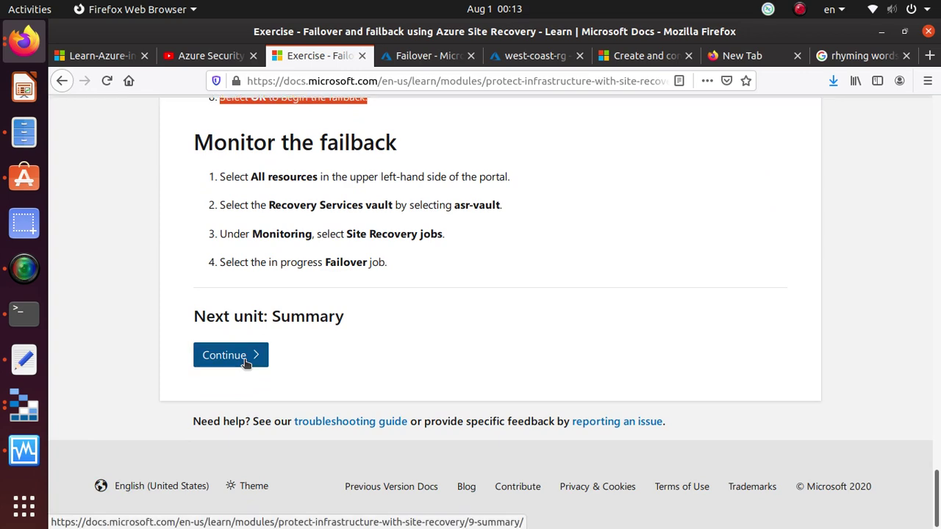
{"action": "scroll", "coordinate": [268, 190], "scroll_direction": "down", "scroll_amount": 3}
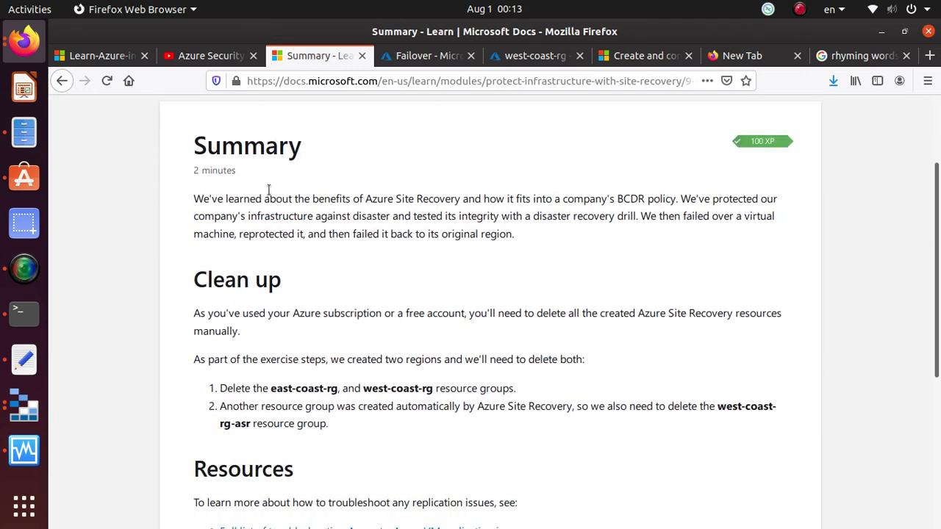
{"action": "scroll", "coordinate": [312, 195], "scroll_direction": "down", "scroll_amount": 4}
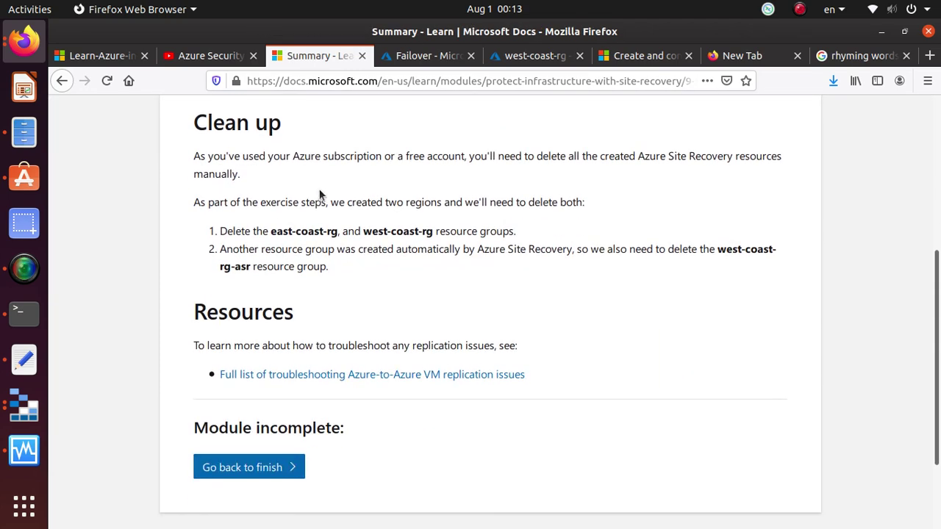
Step: Review the unit list and completion marks of the Protect your Azure infrastructure with Azure Site Recovery module
{"action": "scroll", "coordinate": [316, 193], "scroll_direction": "up", "scroll_amount": 5}
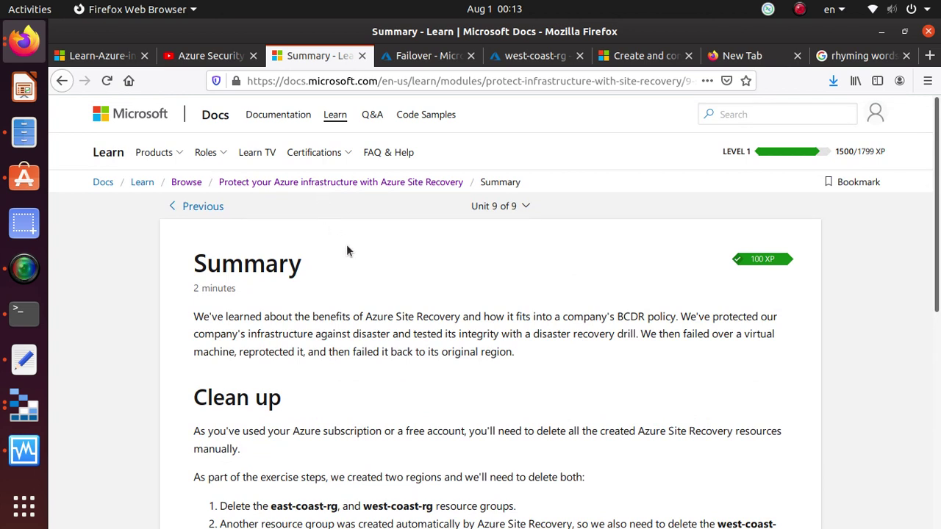
{"action": "left_click", "coordinate": [518, 205]}
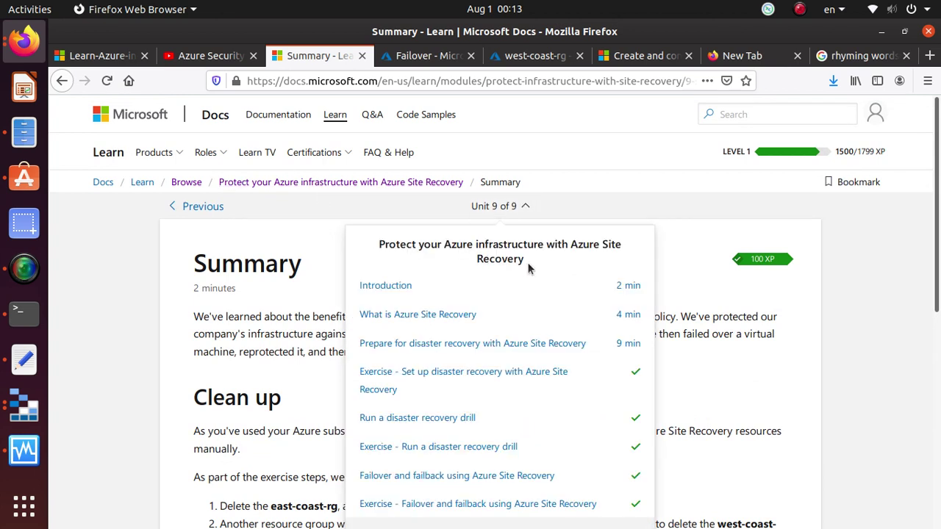
{"action": "left_click_drag", "start_coordinate": [527, 262], "coordinate": [353, 246]}
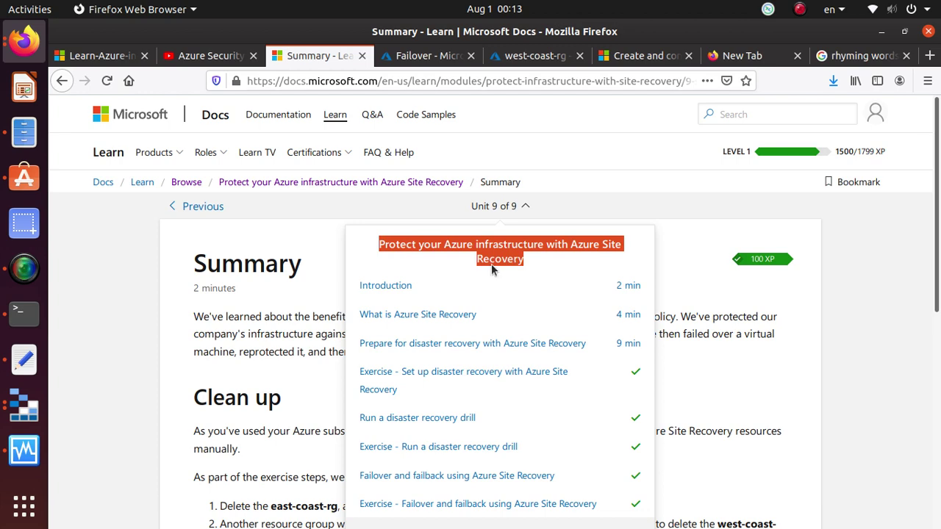
{"action": "scroll", "coordinate": [542, 375], "scroll_direction": "down", "scroll_amount": 5}
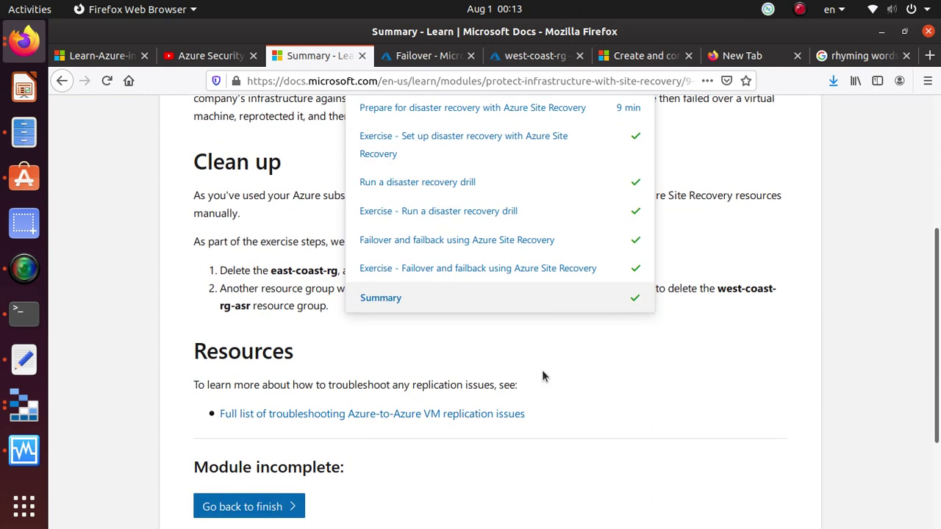
{"action": "scroll", "coordinate": [543, 377], "scroll_direction": "up", "scroll_amount": 2}
{"action": "scroll", "coordinate": [544, 376], "scroll_direction": "up", "scroll_amount": 3}
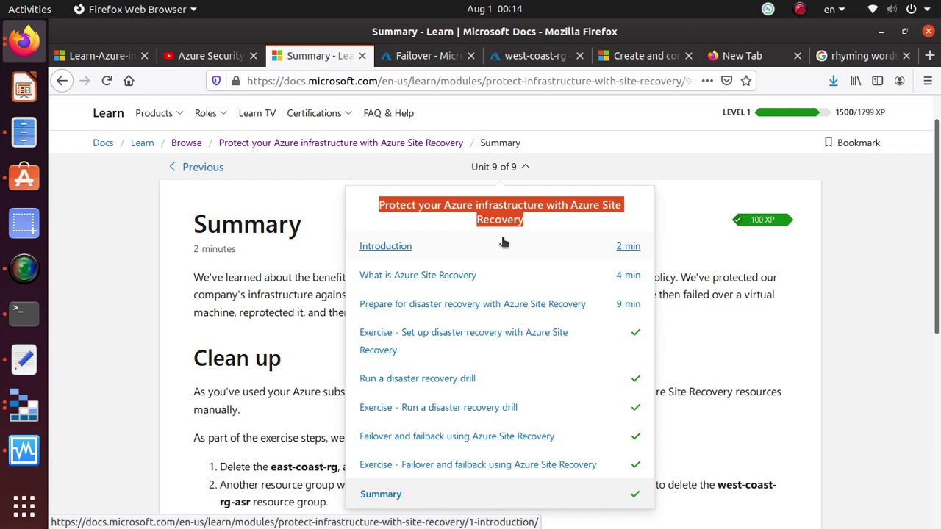
Step: Switch to the Azure portal and check the progress of the asr-dr-drill failover job
{"action": "left_click", "coordinate": [426, 59]}
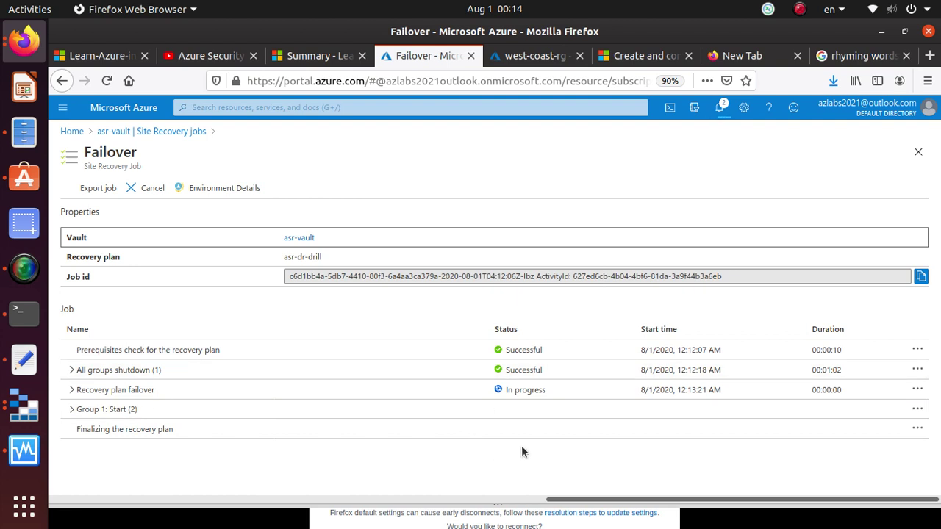
{"action": "left_click", "coordinate": [24, 270]}
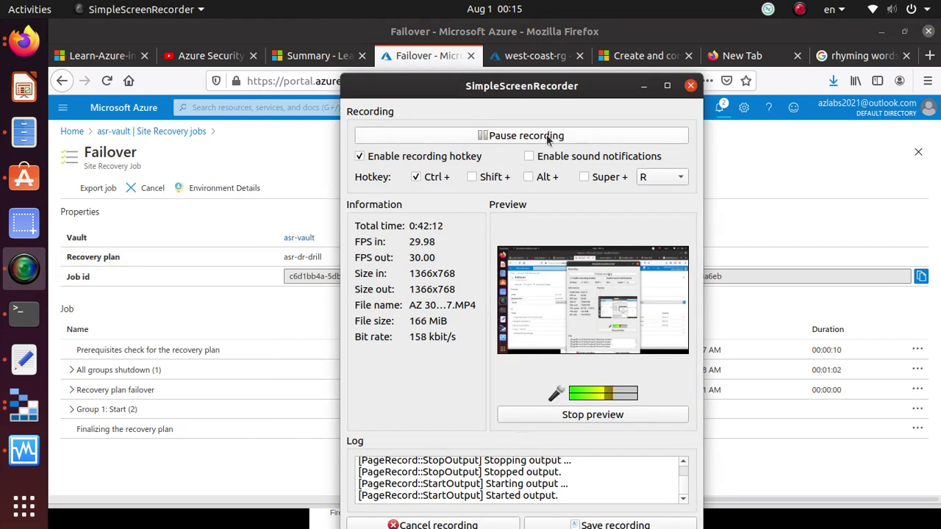
{"action": "left_click", "coordinate": [547, 136]}
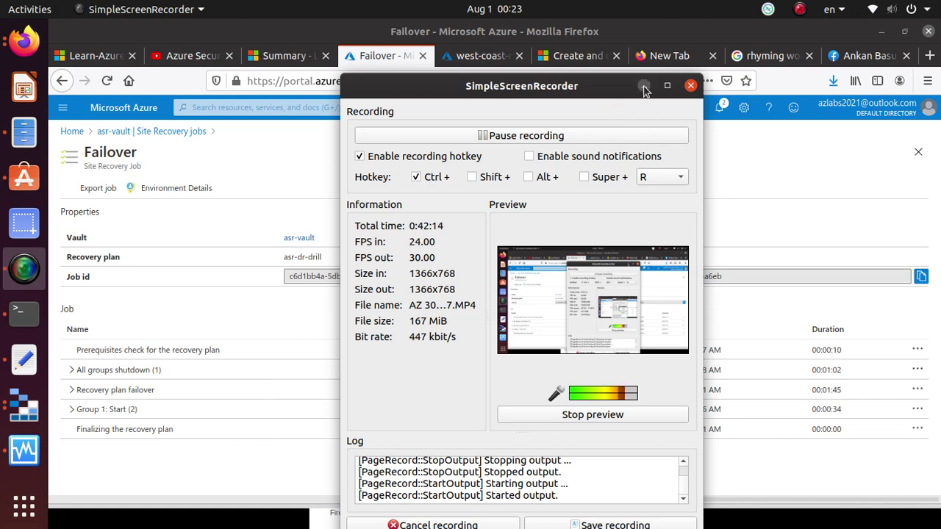
{"action": "left_click", "coordinate": [644, 86]}
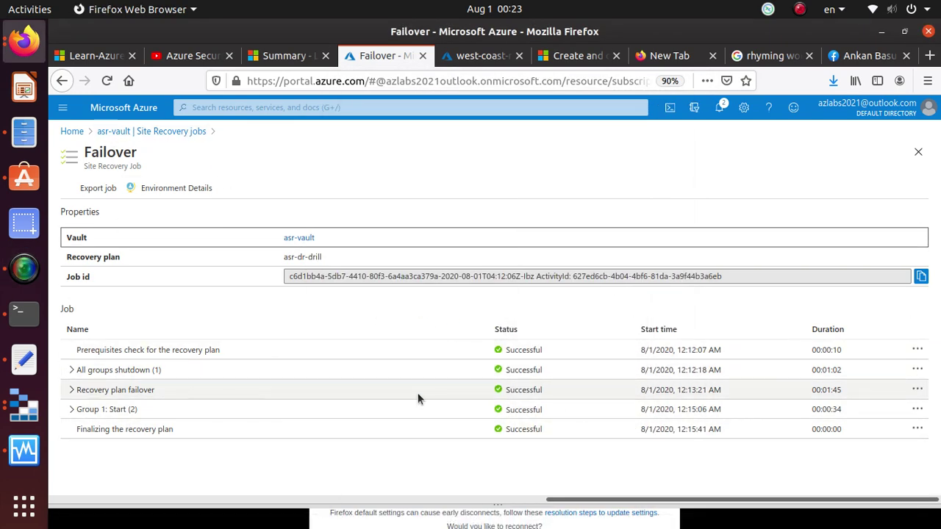
Step: Open asr-vault's replicated items, inspect the overview of patient-records, and return to the replicated items list
{"action": "left_click", "coordinate": [183, 131]}
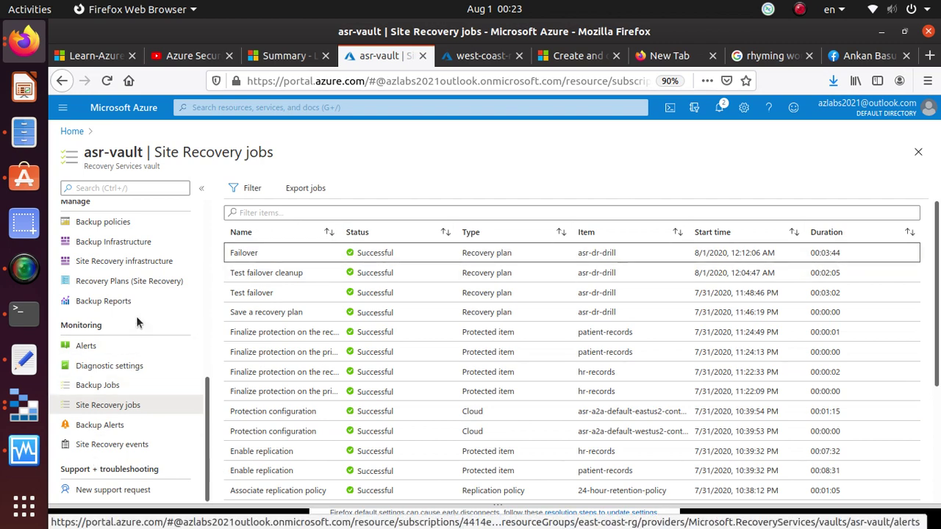
{"action": "scroll", "coordinate": [137, 323], "scroll_direction": "up", "scroll_amount": 4}
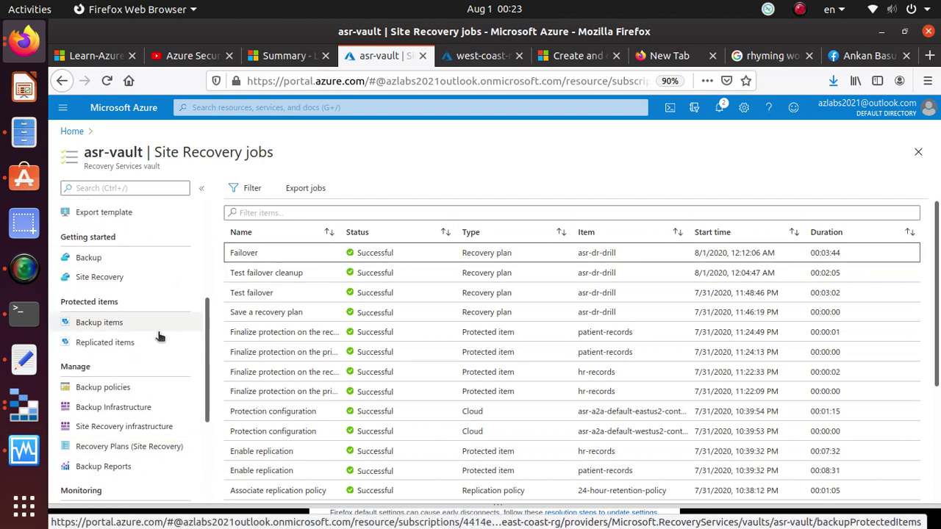
{"action": "left_click", "coordinate": [132, 346]}
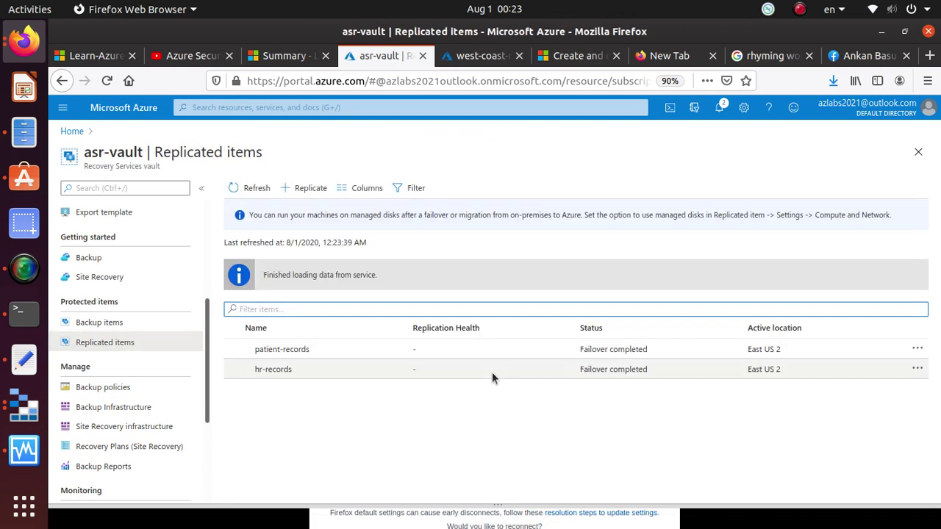
{"action": "left_click", "coordinate": [646, 354]}
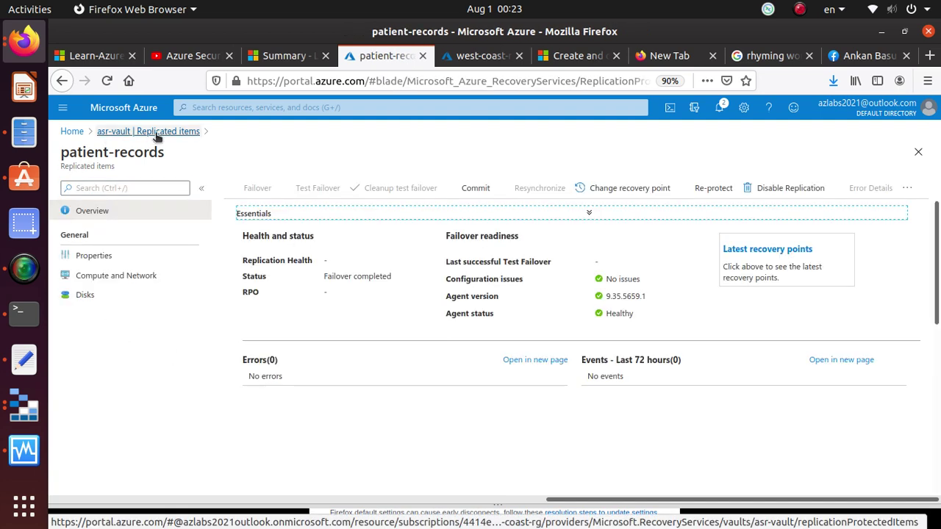
{"action": "left_click", "coordinate": [155, 132]}
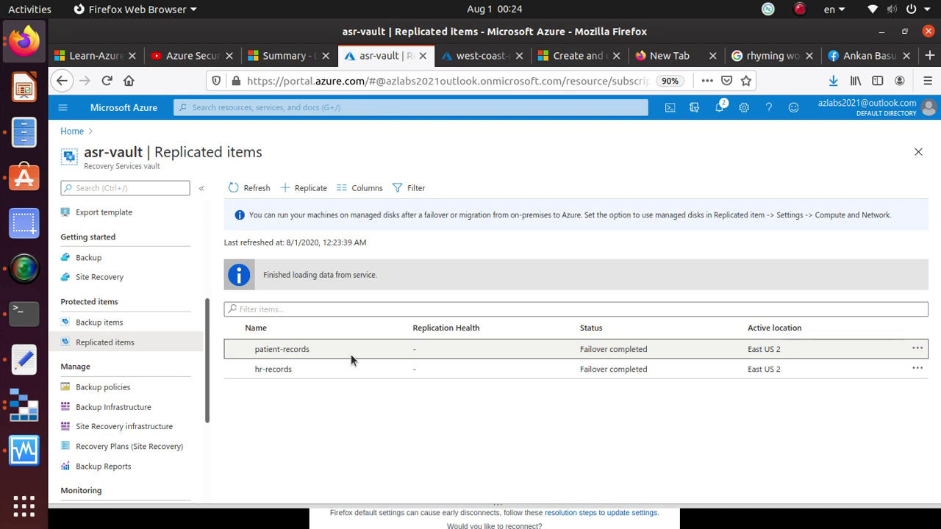
Step: Commit the failover of the patient-records virtual machine from the replicated items list
{"action": "left_click", "coordinate": [916, 349]}
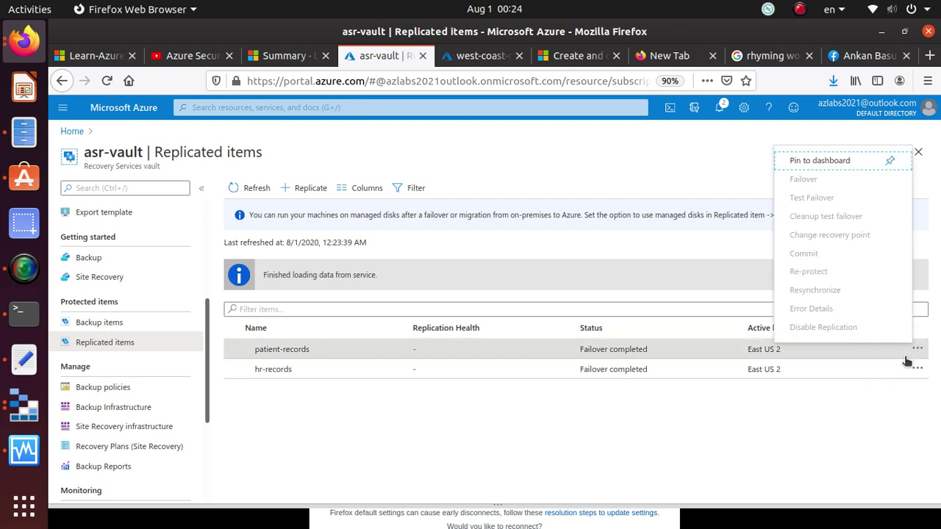
{"action": "left_click", "coordinate": [916, 351]}
{"action": "left_click", "coordinate": [917, 351]}
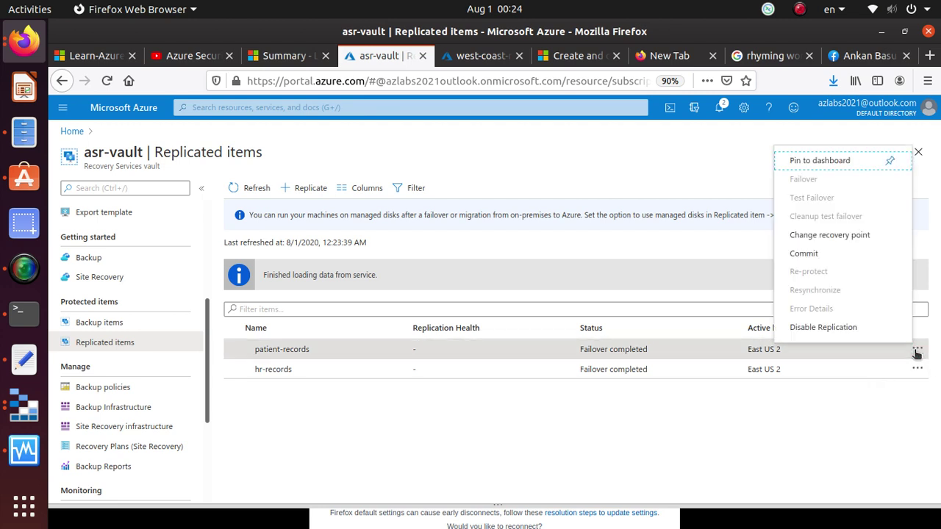
{"action": "left_click", "coordinate": [818, 253]}
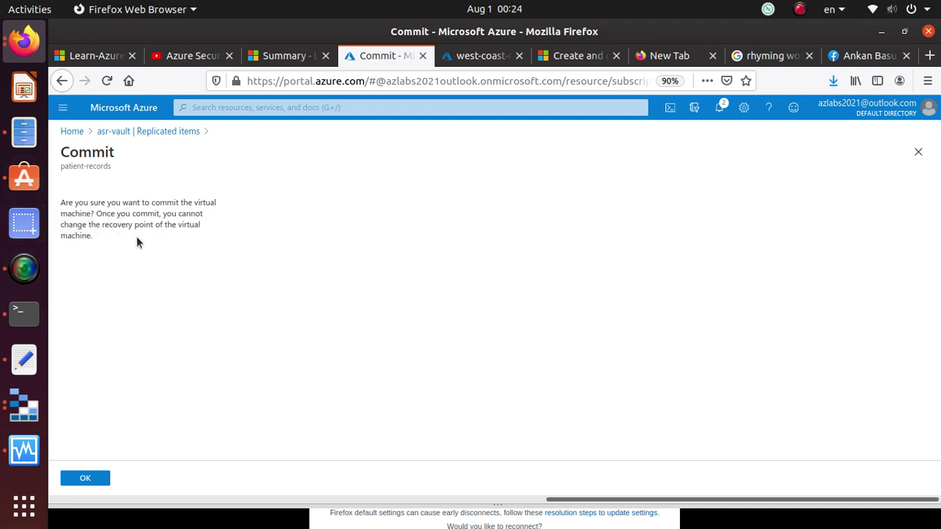
{"action": "left_click", "coordinate": [92, 477]}
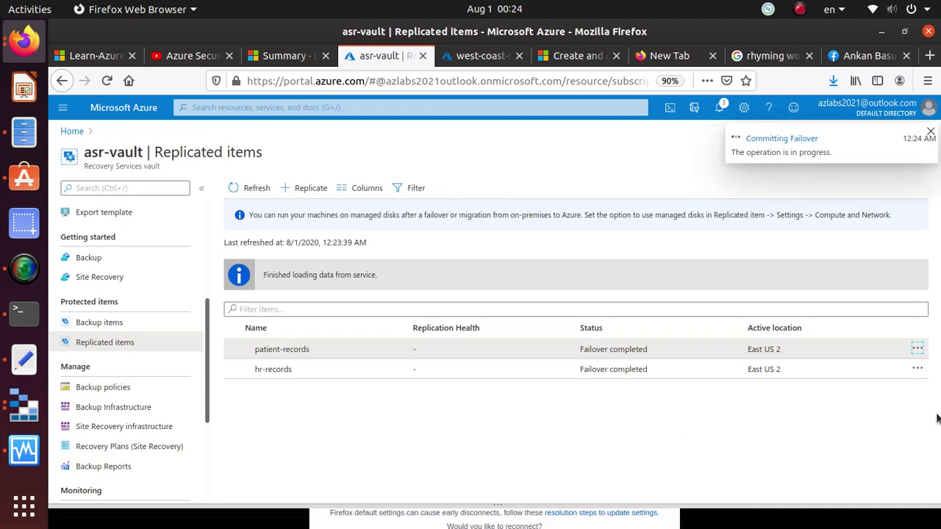
Step: Commit the failover of the hr-records virtual machine from the replicated items list
{"action": "left_click", "coordinate": [917, 369]}
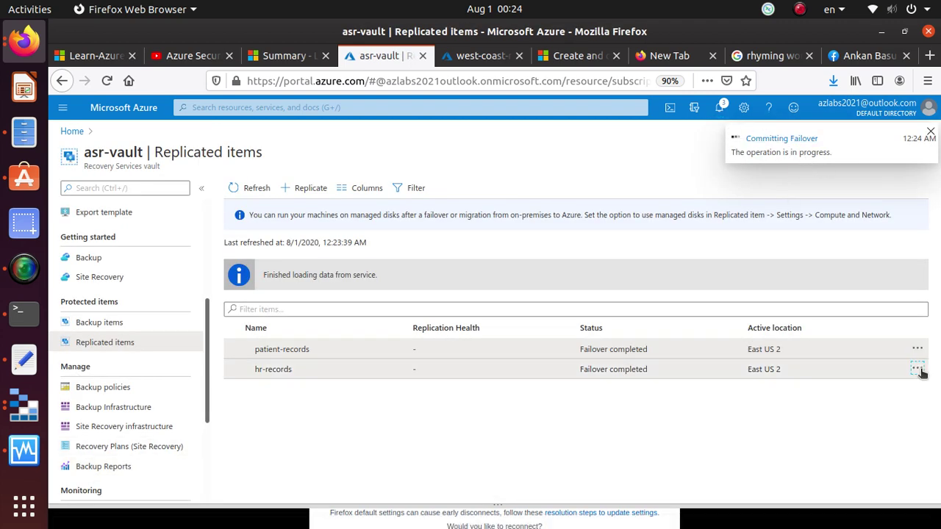
{"action": "left_click", "coordinate": [860, 466]}
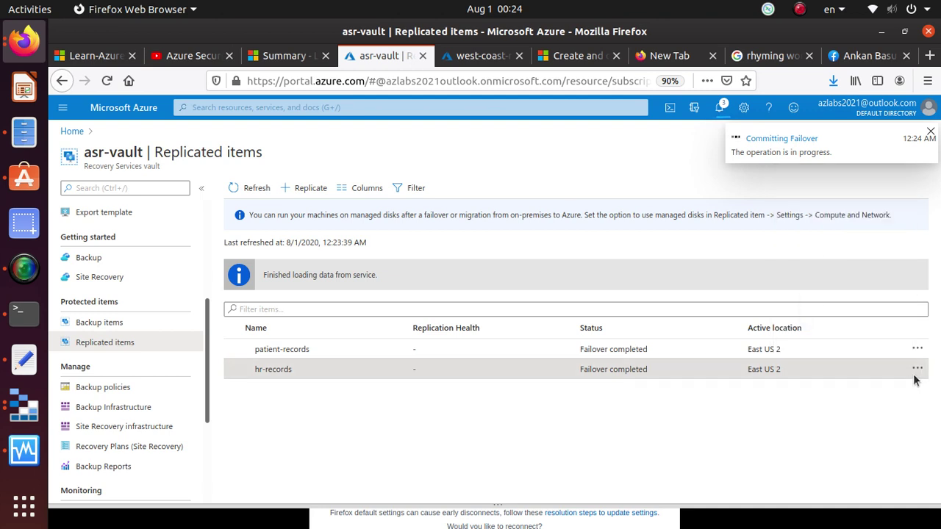
{"action": "left_click", "coordinate": [919, 370]}
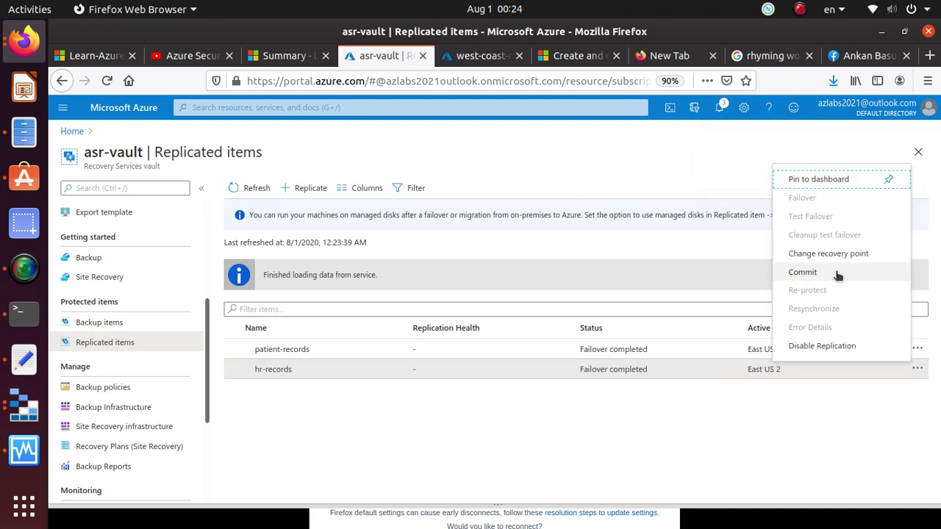
{"action": "left_click", "coordinate": [835, 273]}
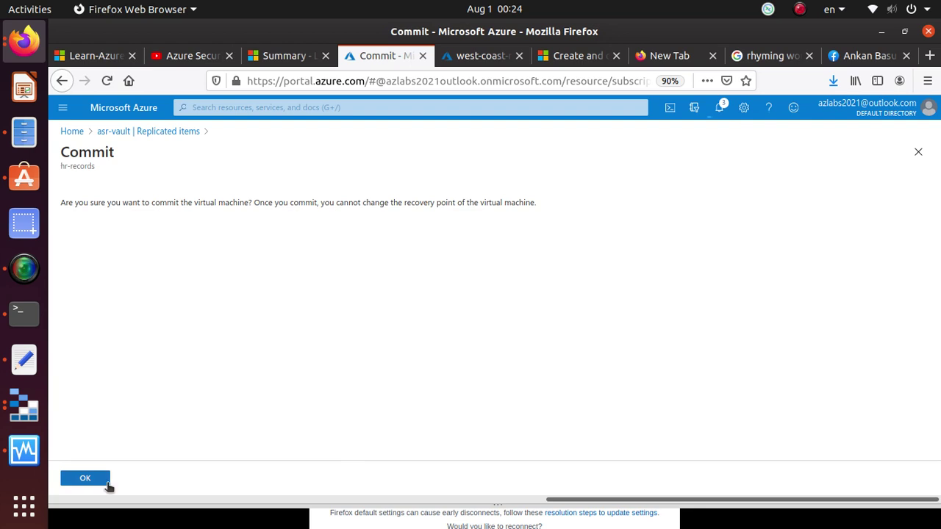
{"action": "left_click", "coordinate": [86, 479]}
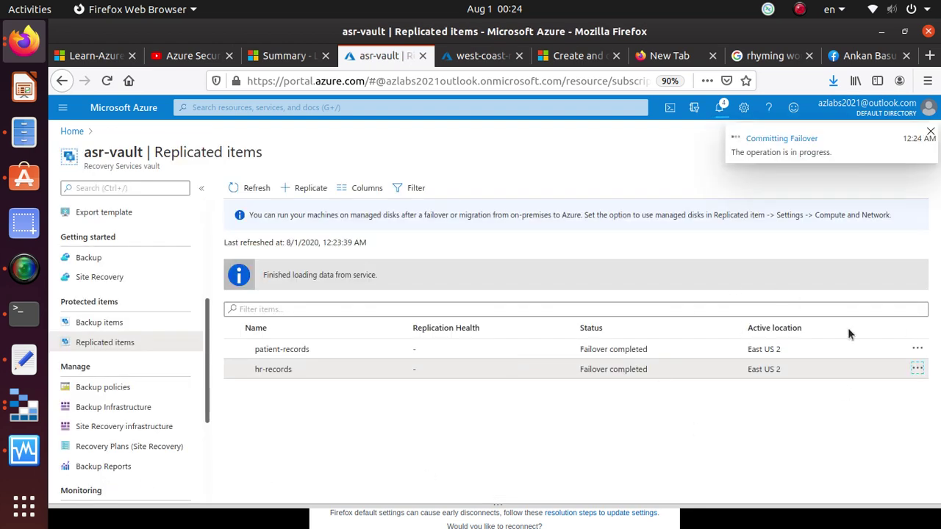
Step: Open asr-vault's Site Recovery recovery plans and look at the actions available for the asr-dr-drill plan
{"action": "scroll", "coordinate": [124, 470], "scroll_direction": "down", "scroll_amount": 1}
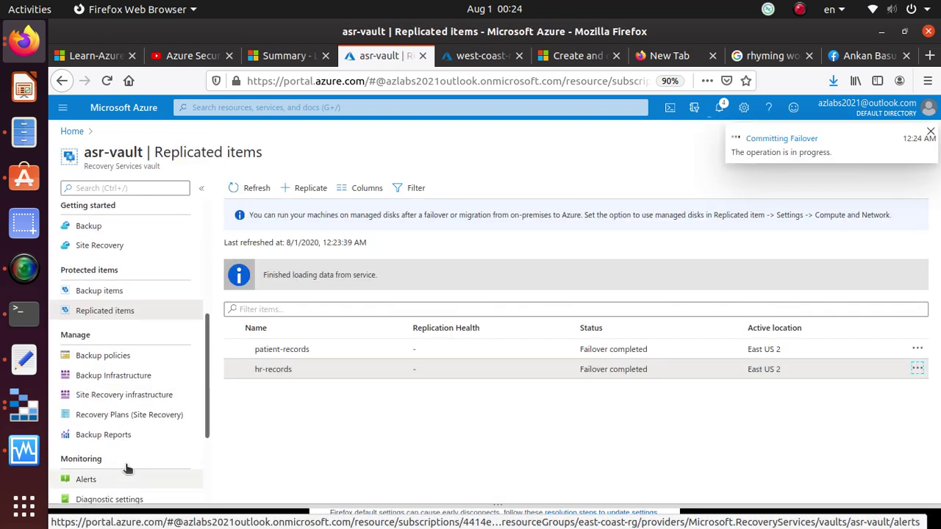
{"action": "left_click", "coordinate": [130, 414]}
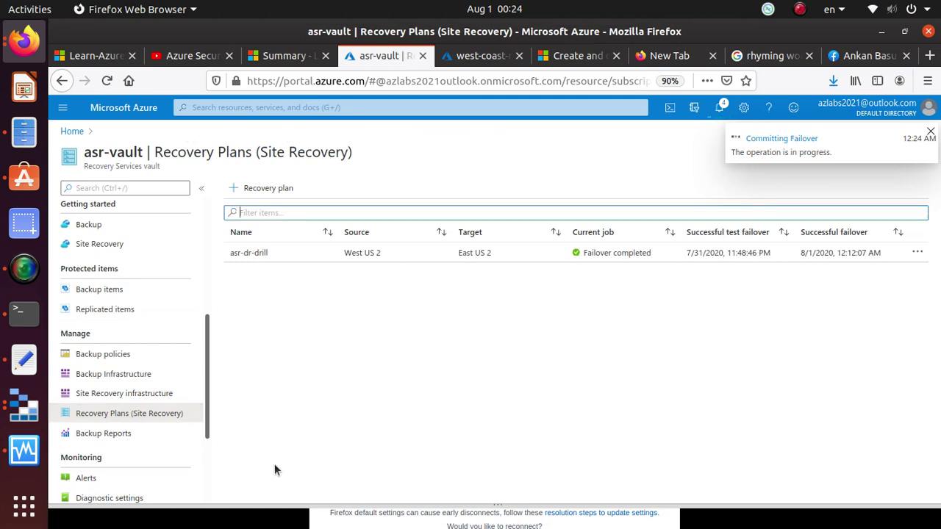
{"action": "left_click", "coordinate": [916, 253]}
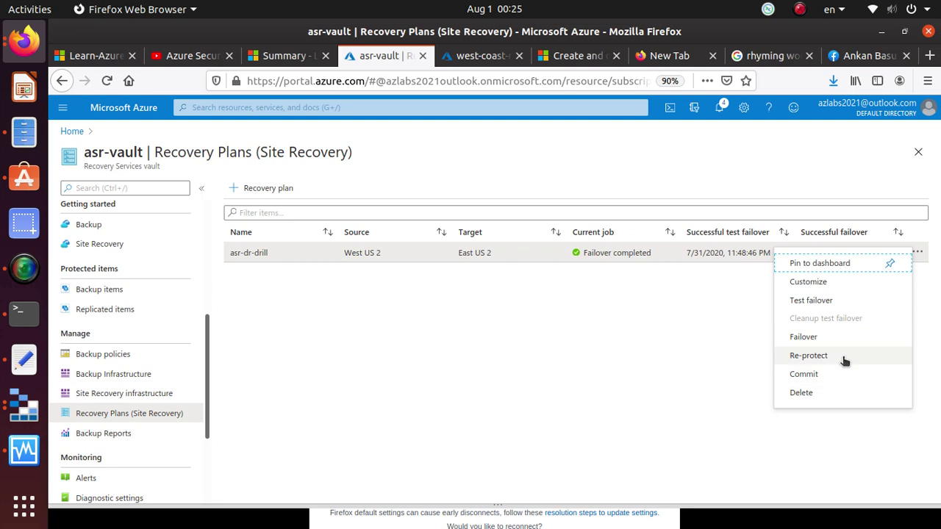
{"action": "scroll", "coordinate": [168, 330], "scroll_direction": "up", "scroll_amount": 6}
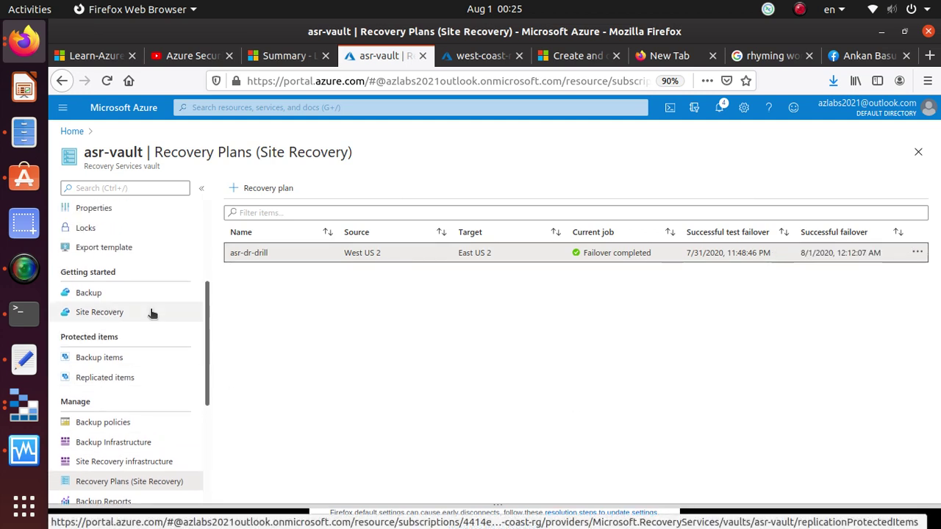